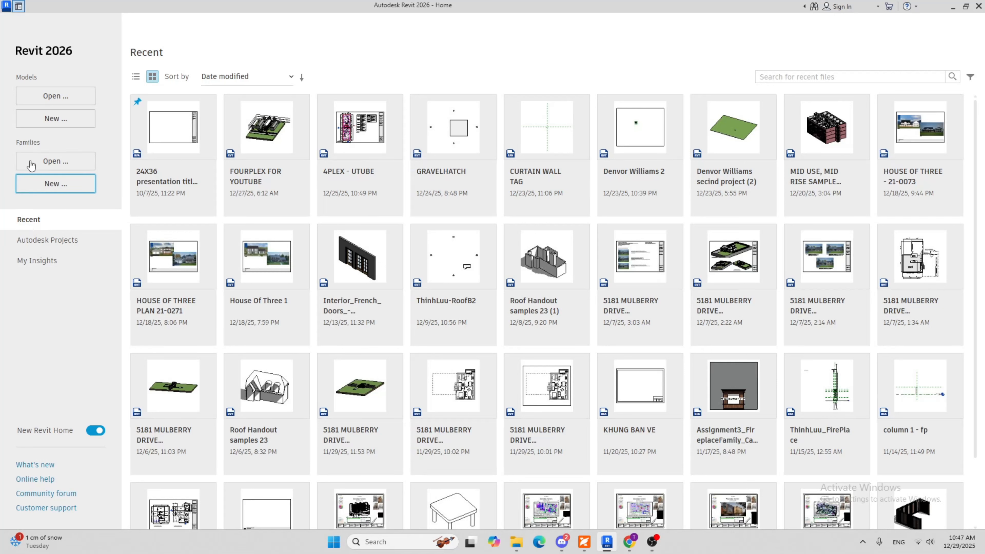
Create a new title block family from the New Size template in the Titleblocks folder
click(38, 185)
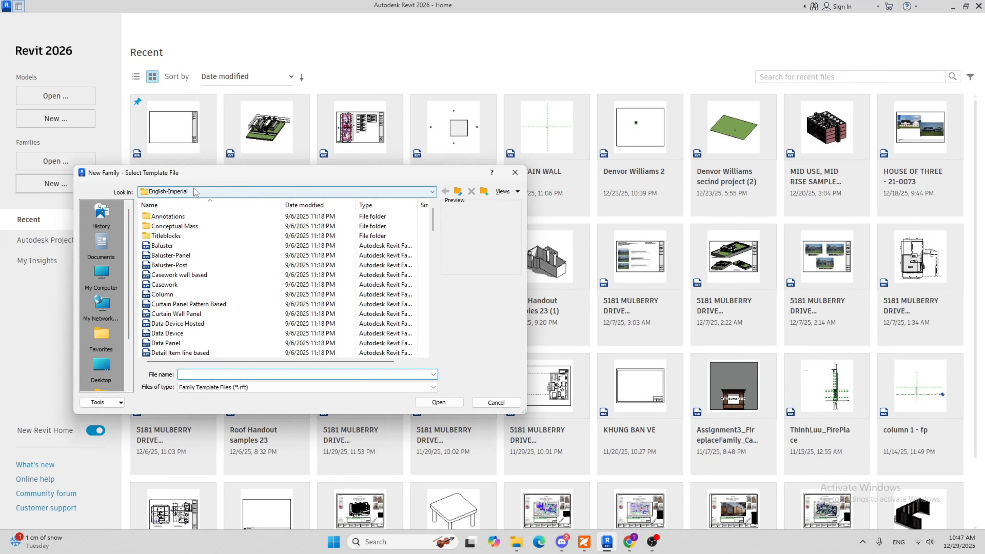
double_click(170, 236)
click(176, 226)
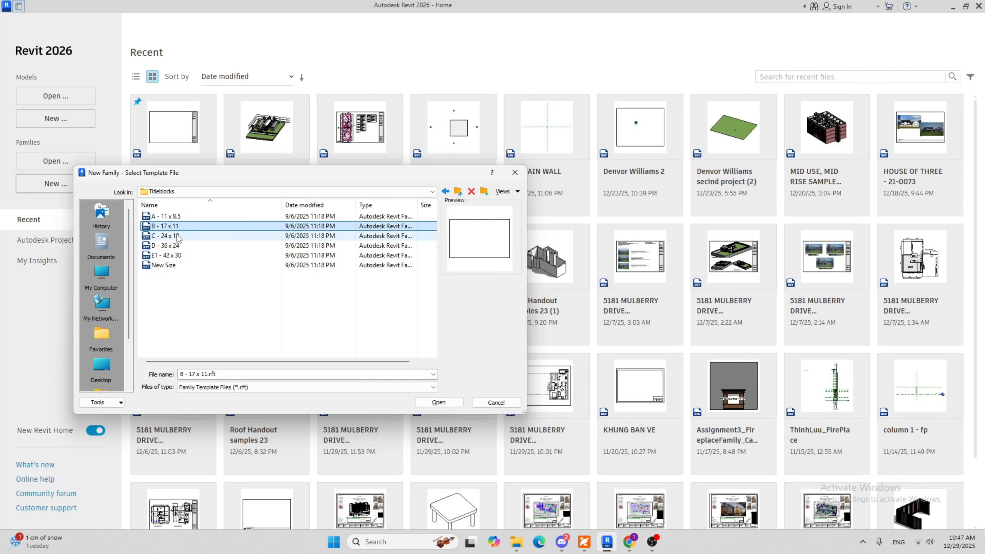
click(176, 236)
click(176, 246)
key(Up)
key(Up)
key(Up)
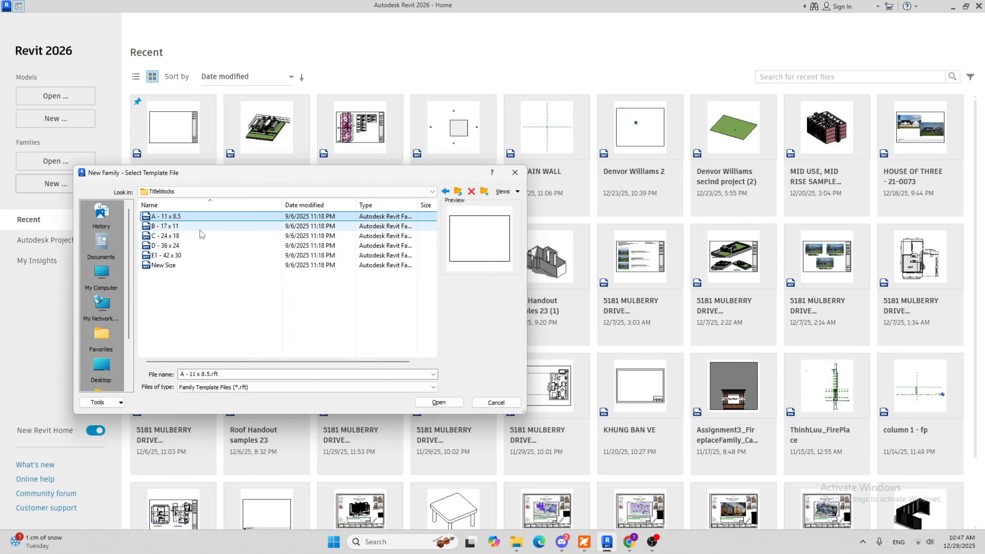
click(180, 265)
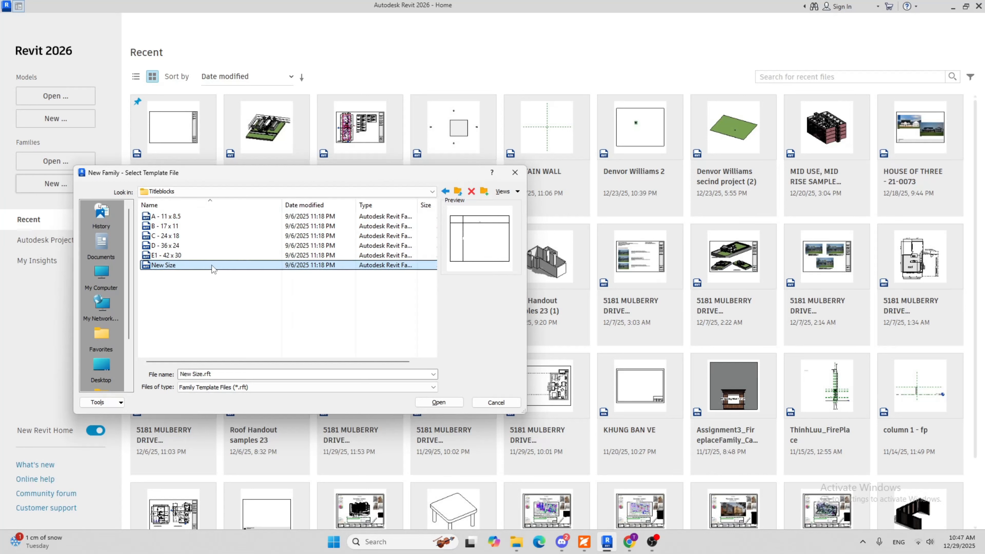
click(188, 226)
click(171, 265)
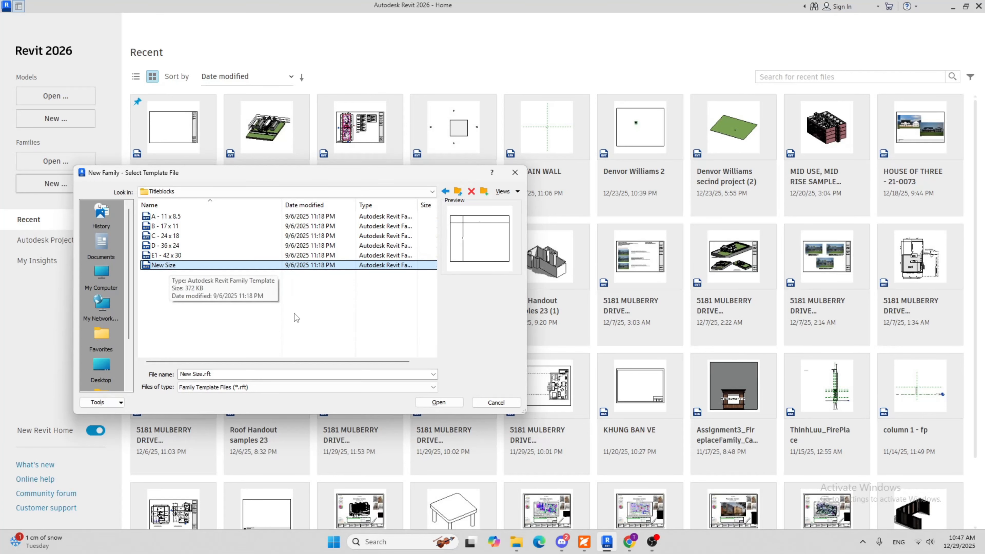
click(438, 402)
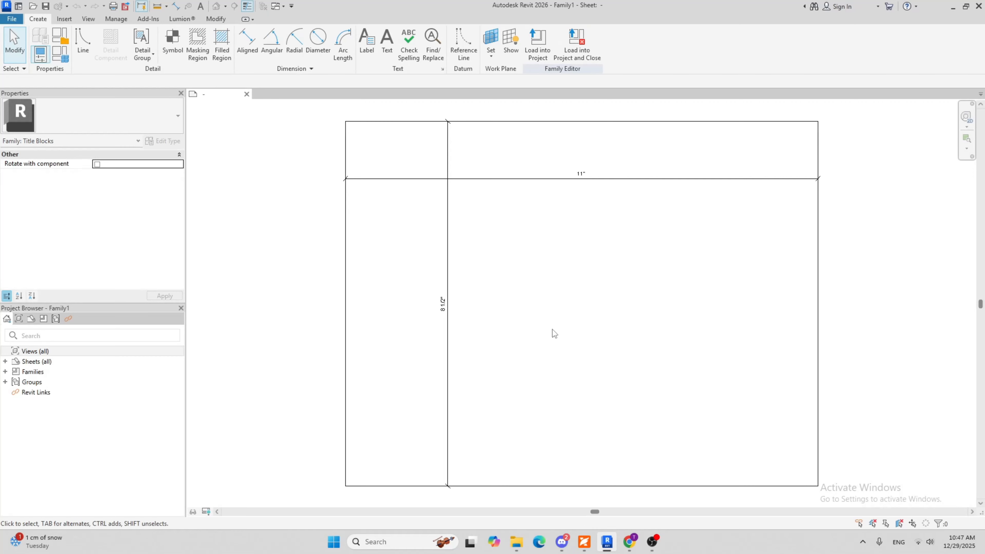
Examine the template's sheet outline and its width and height dimensions
middle_drag(552, 335, 480, 236)
scroll(420, 250, down, 2)
middle_drag(324, 241, 321, 263)
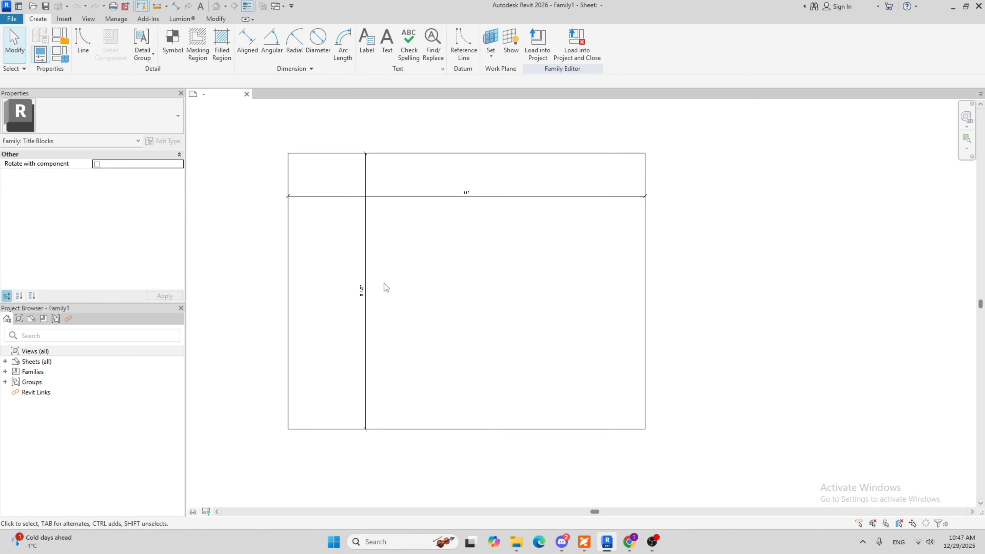
scroll(373, 291, up, 2)
scroll(512, 231, down, 3)
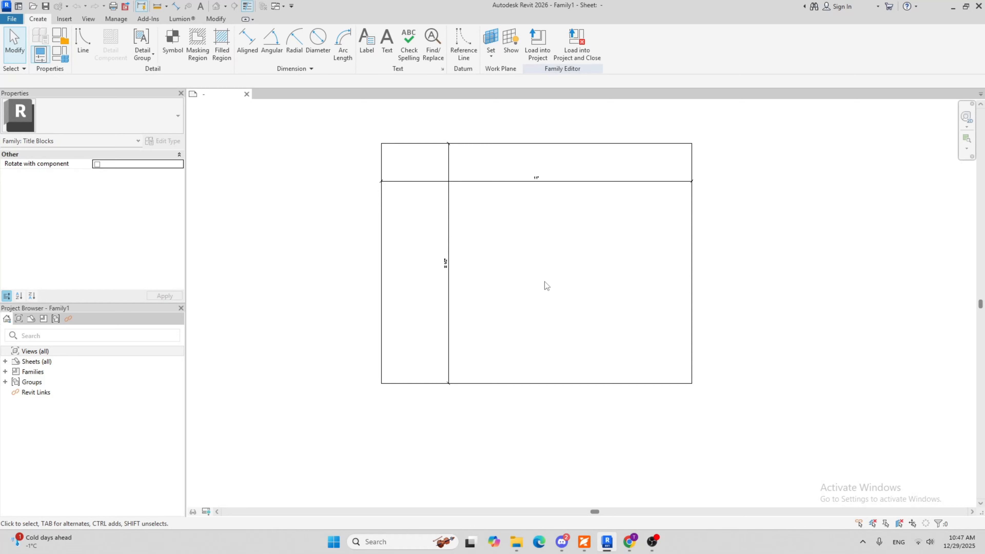
middle_drag(560, 257, 466, 267)
scroll(315, 279, up, 3)
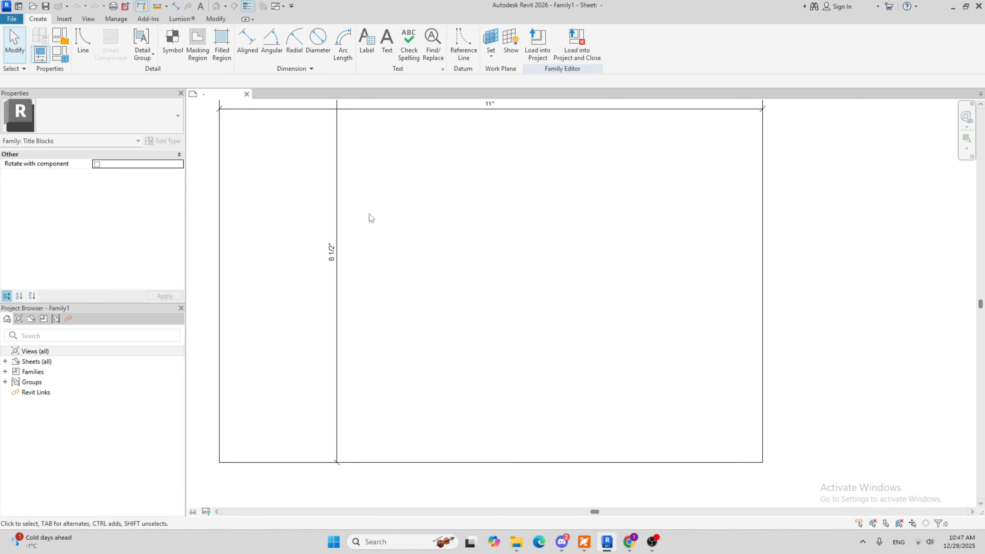
middle_drag(369, 214, 351, 311)
scroll(409, 266, down, 2)
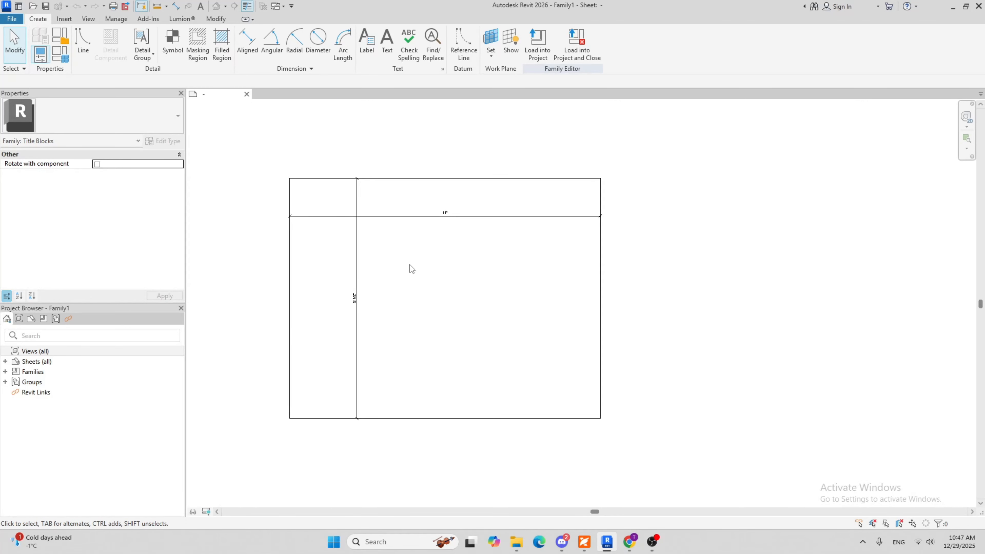
Set the sheet outline's width to 17 inches through its horizontal dimension
click(603, 317)
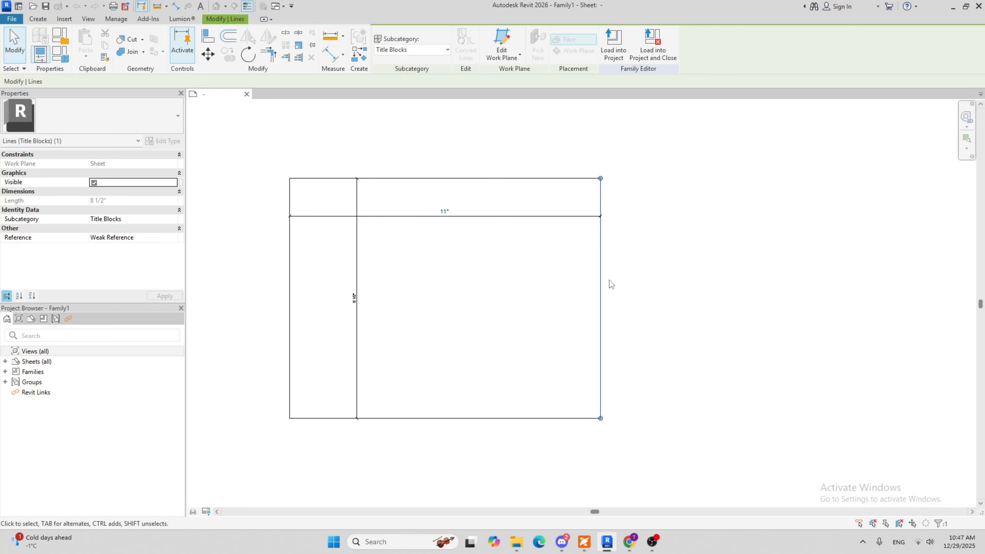
click(442, 212)
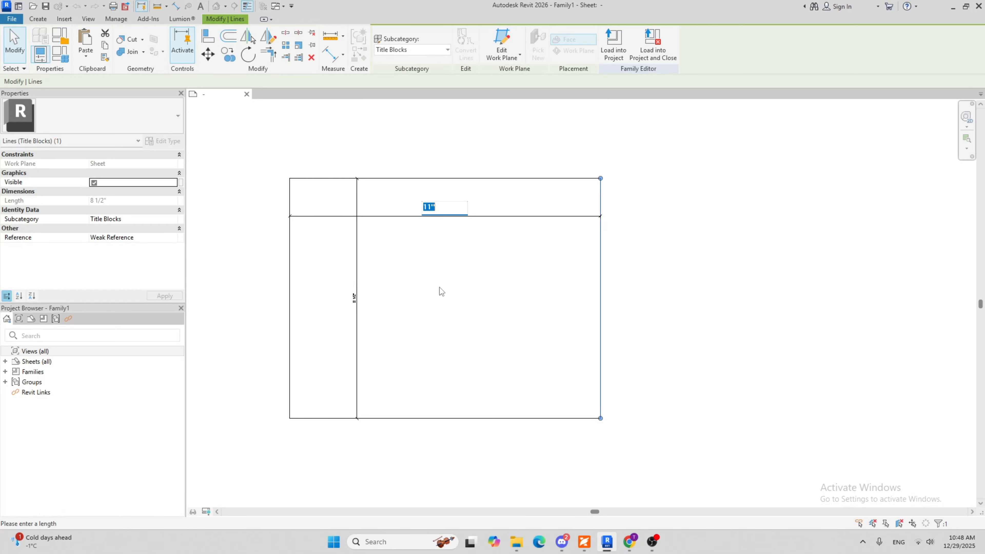
text(17)
key(Return)
click(458, 287)
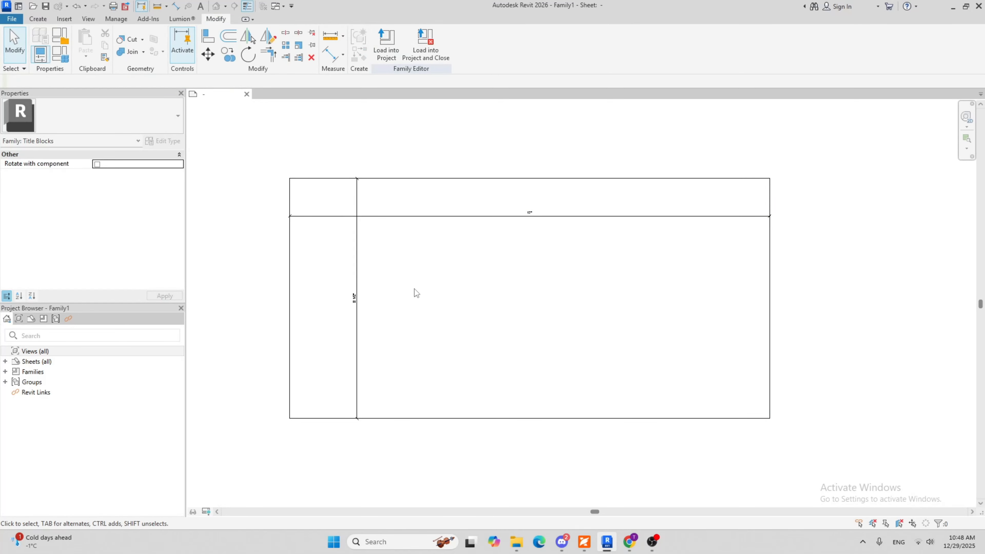
Set the sheet outline's height to 11 inches through its vertical dimension
click(467, 180)
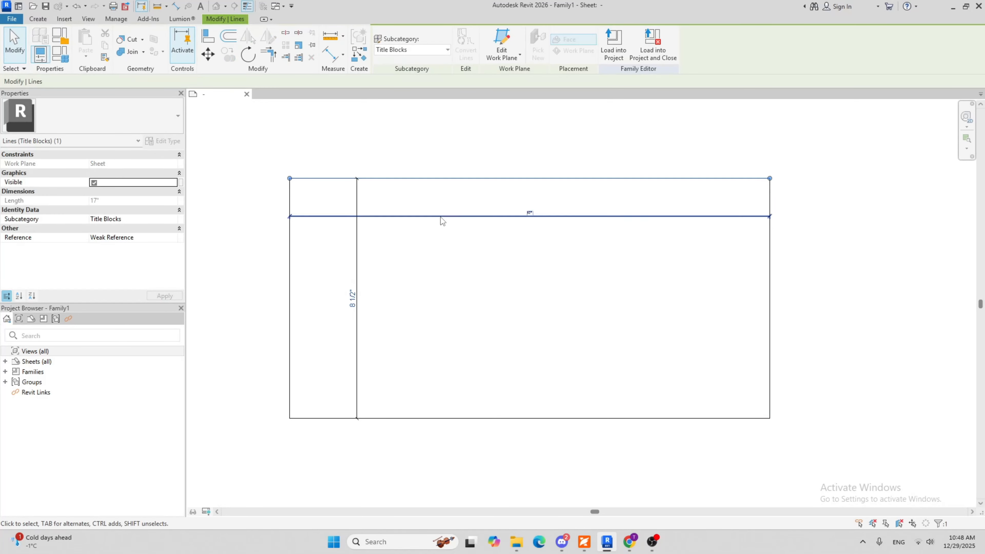
click(354, 298)
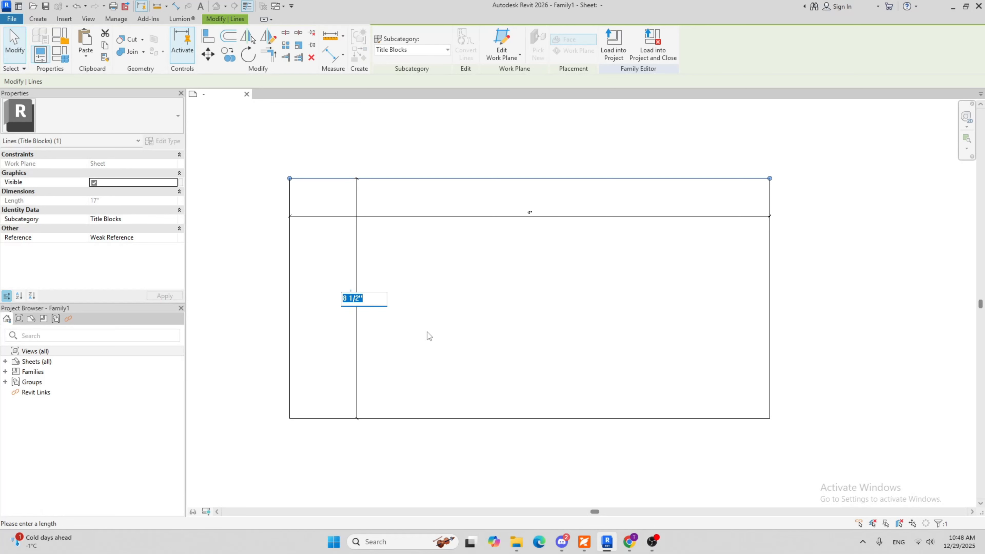
text(11)
key(Return)
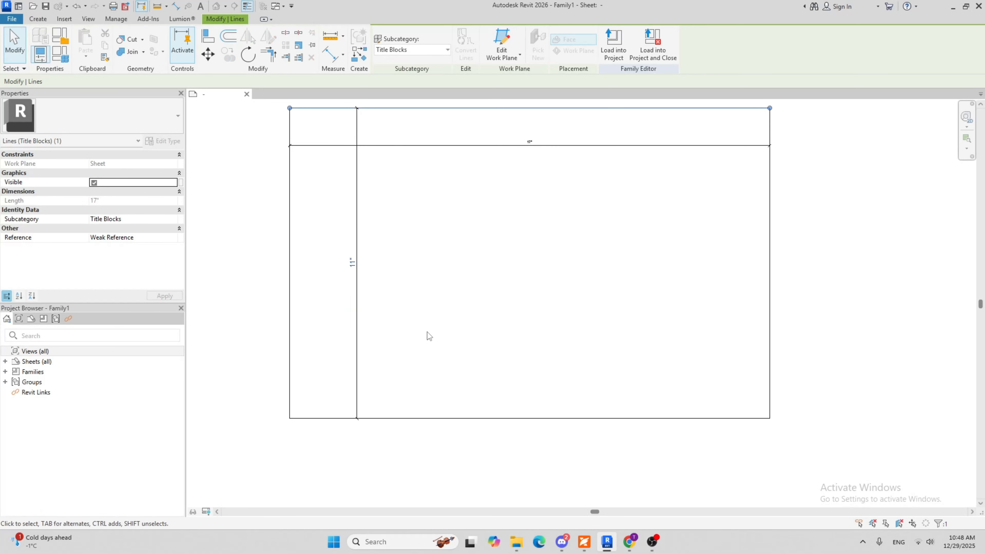
click(523, 310)
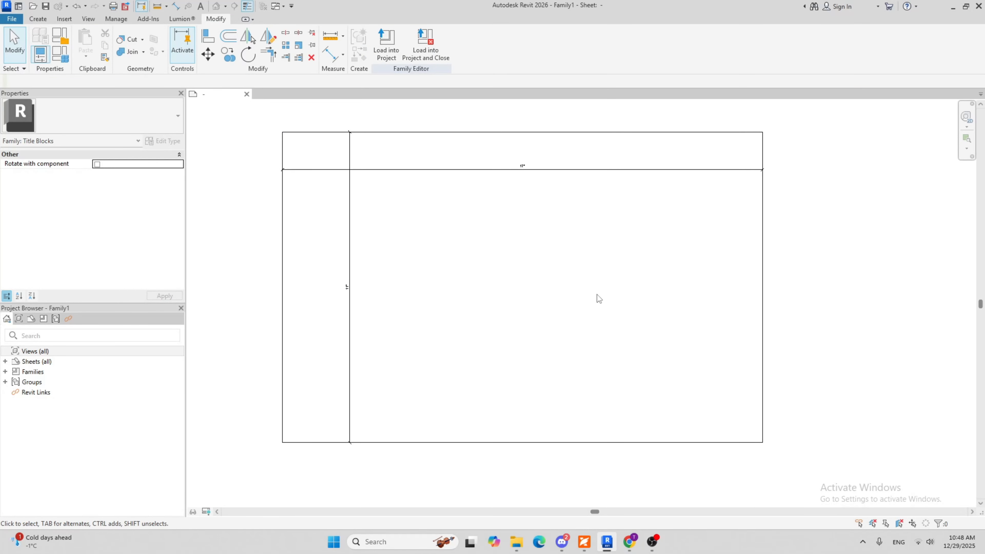
Delete the width and height dimensions from the sheet outline
scroll(367, 168, up, 2)
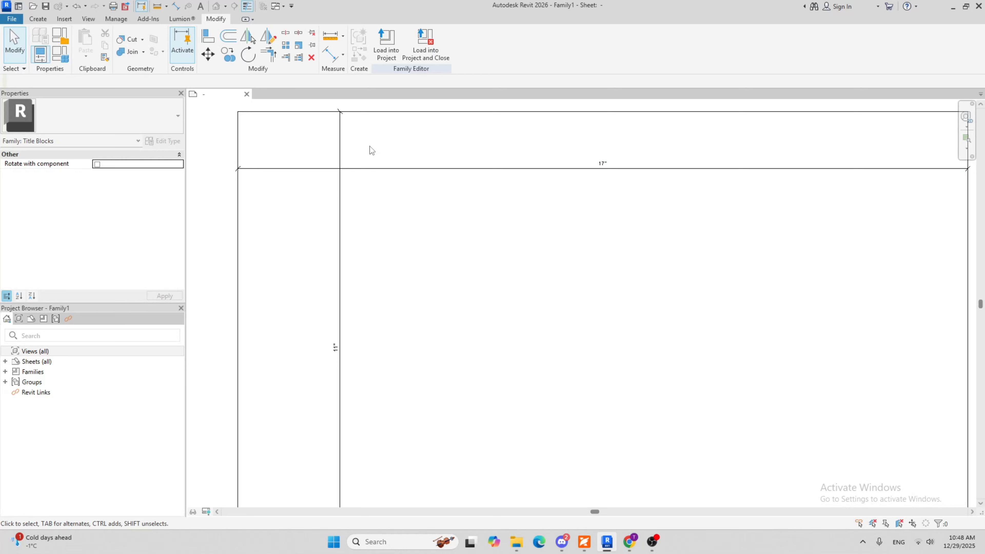
drag(369, 146, 313, 206)
click(440, 247)
scroll(651, 266, down, 2)
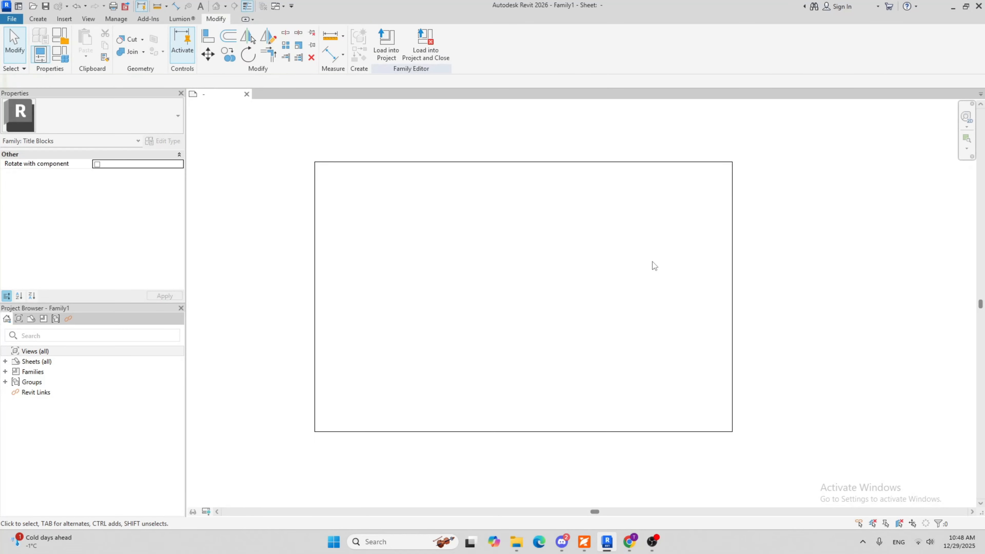
middle_drag(452, 194, 447, 245)
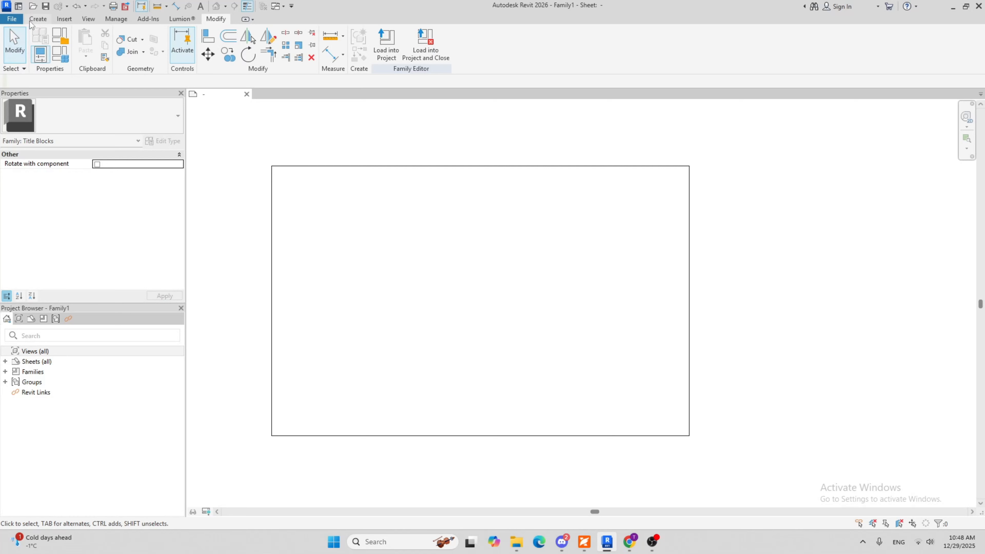
Draw a rectangular inner border about 16 1/4" by 10 1/4" inside the sheet outline, using Title Blocks subcategory lines
click(38, 19)
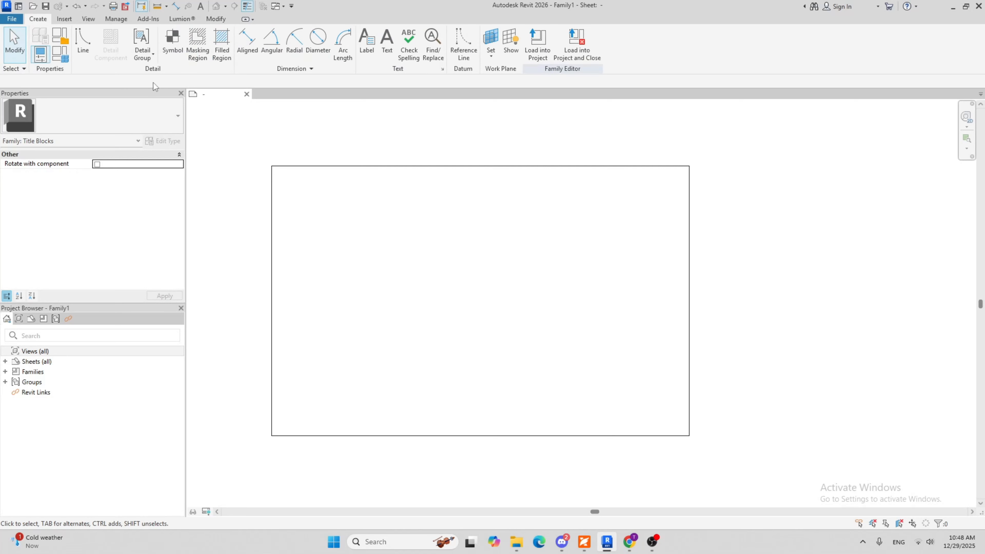
click(83, 42)
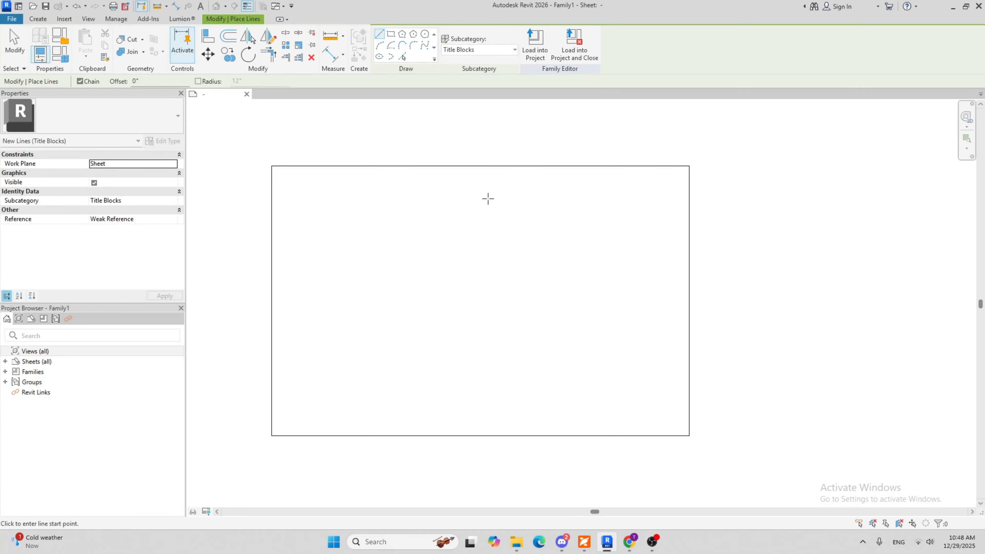
click(476, 54)
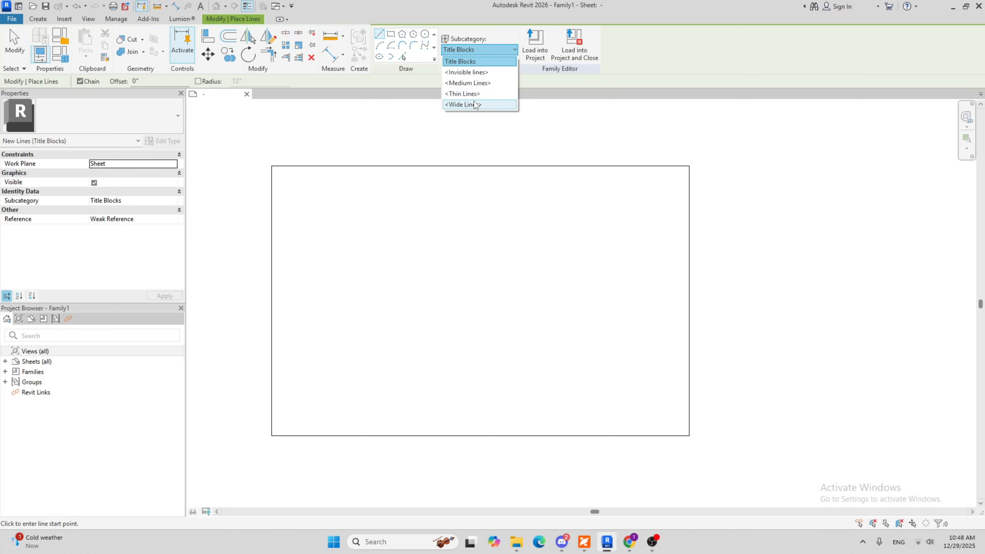
click(467, 63)
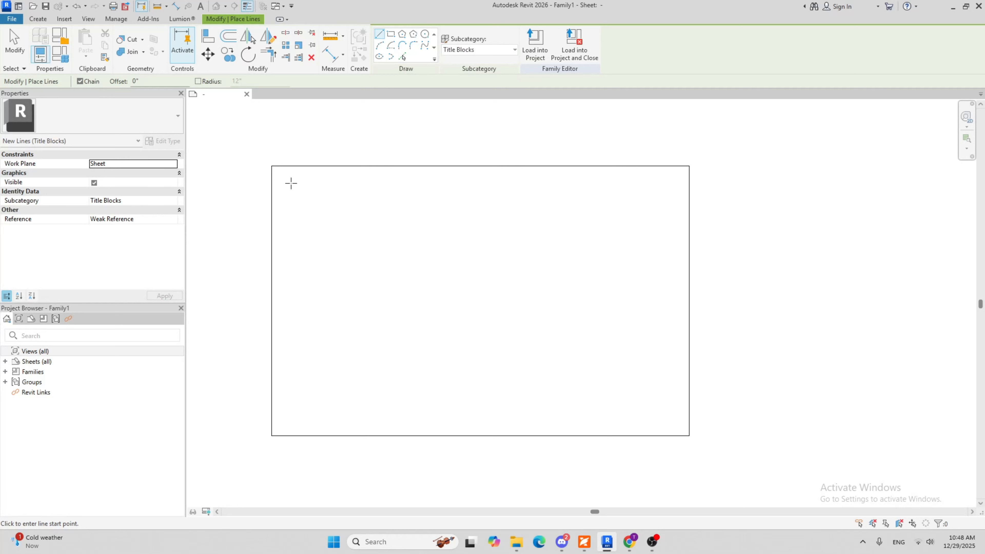
click(391, 36)
click(280, 173)
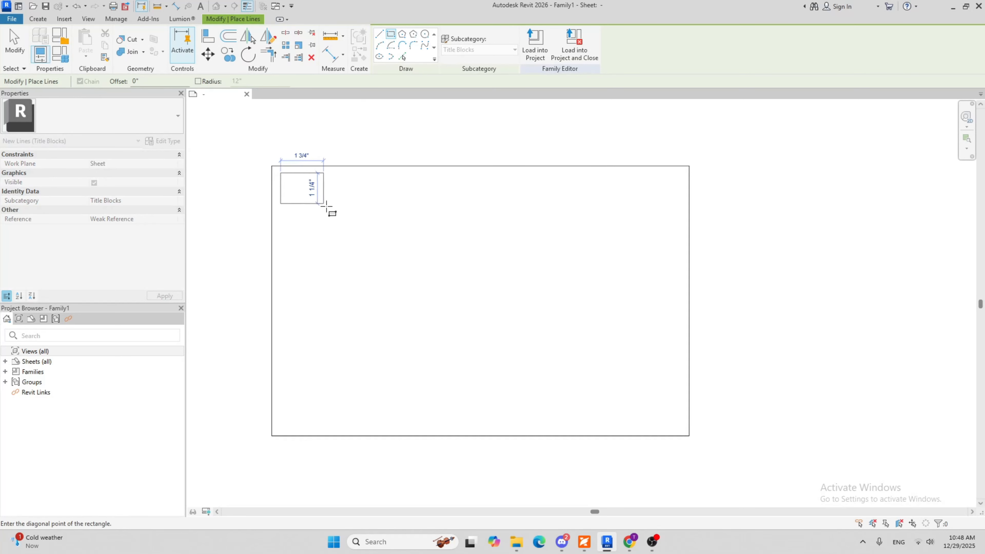
click(681, 426)
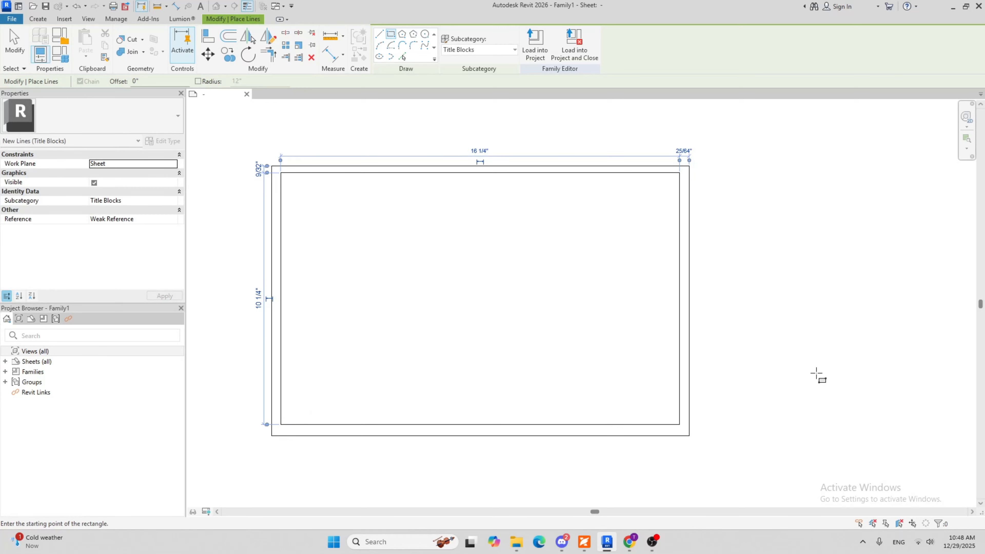
key(Escape)
key(Escape)
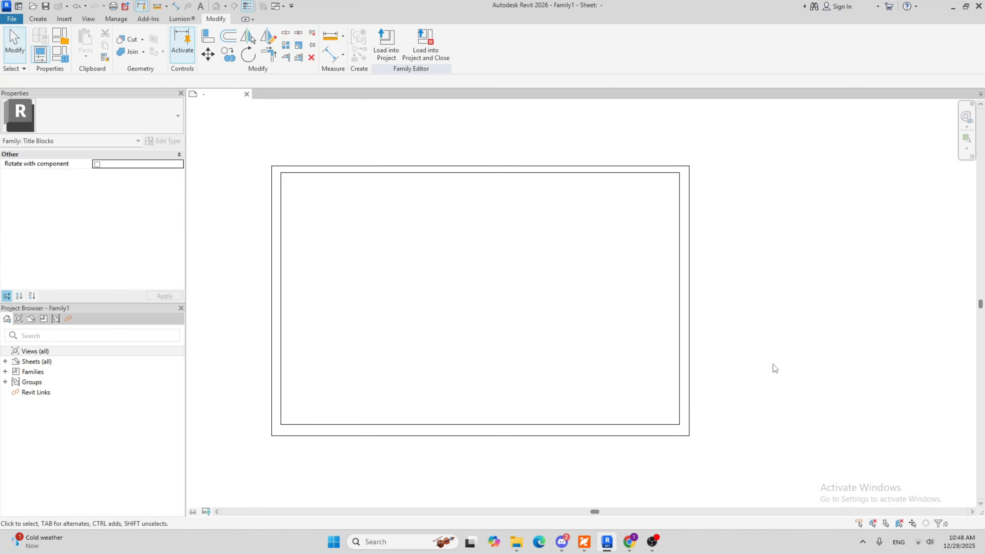
scroll(693, 352, up, 4)
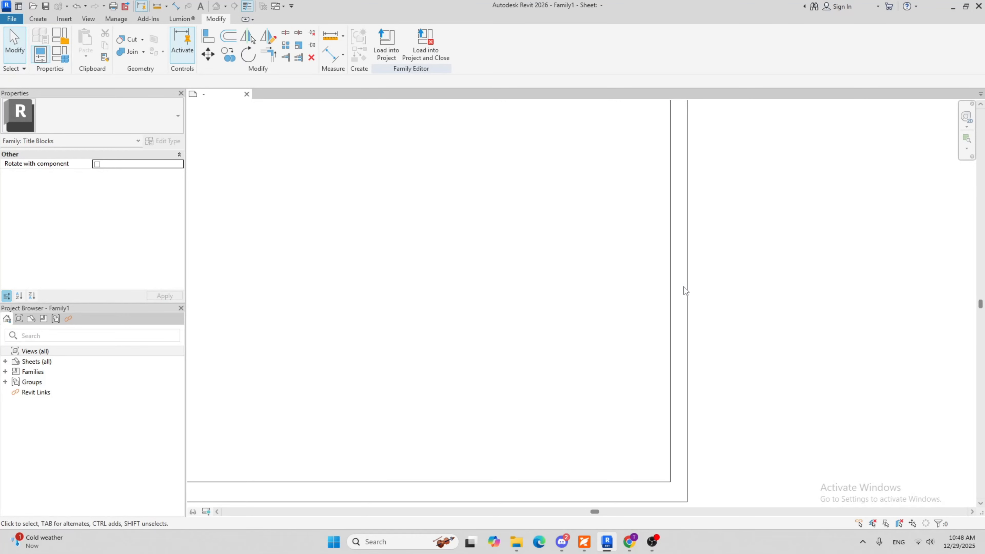
scroll(675, 292, down, 3)
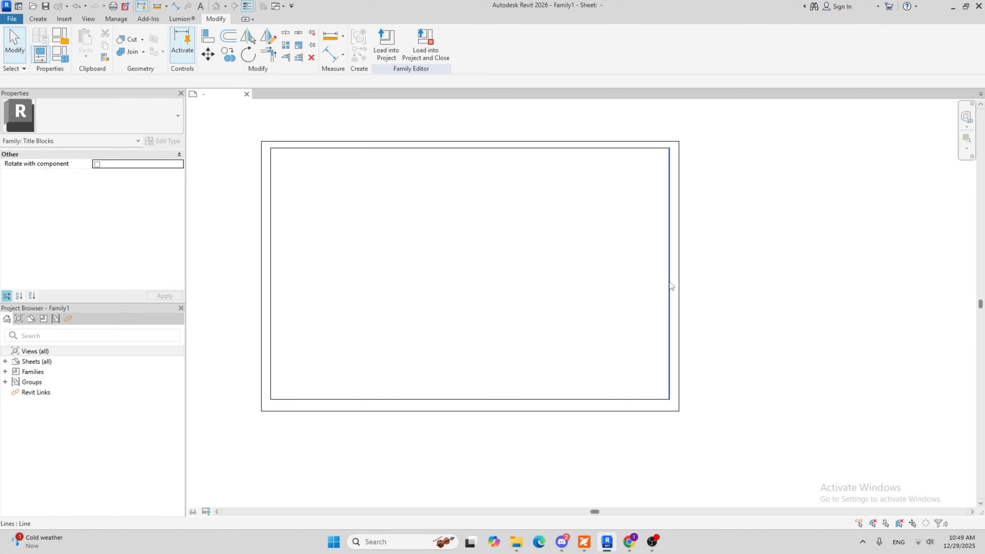
scroll(679, 247, up, 1)
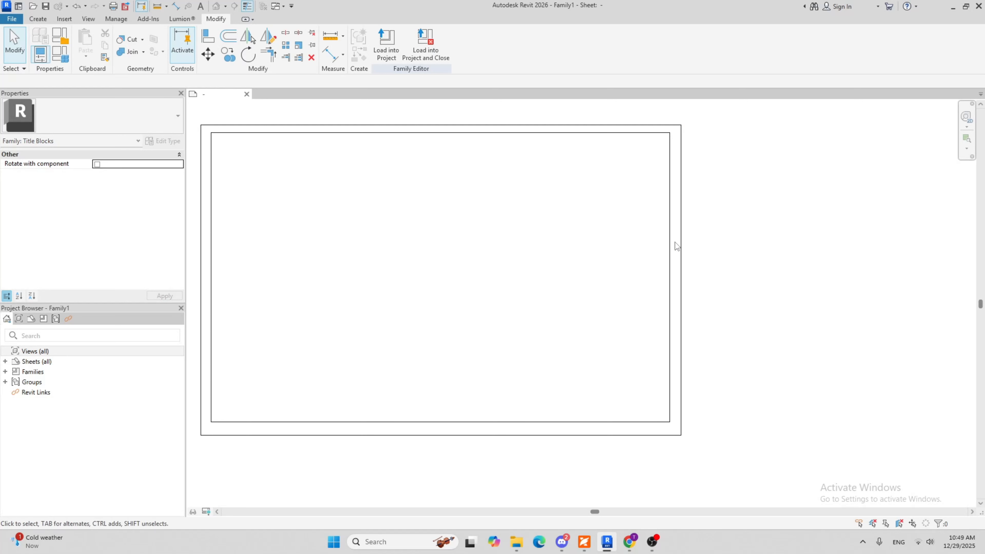
scroll(534, 436, down, 1)
middle_drag(560, 418, 647, 394)
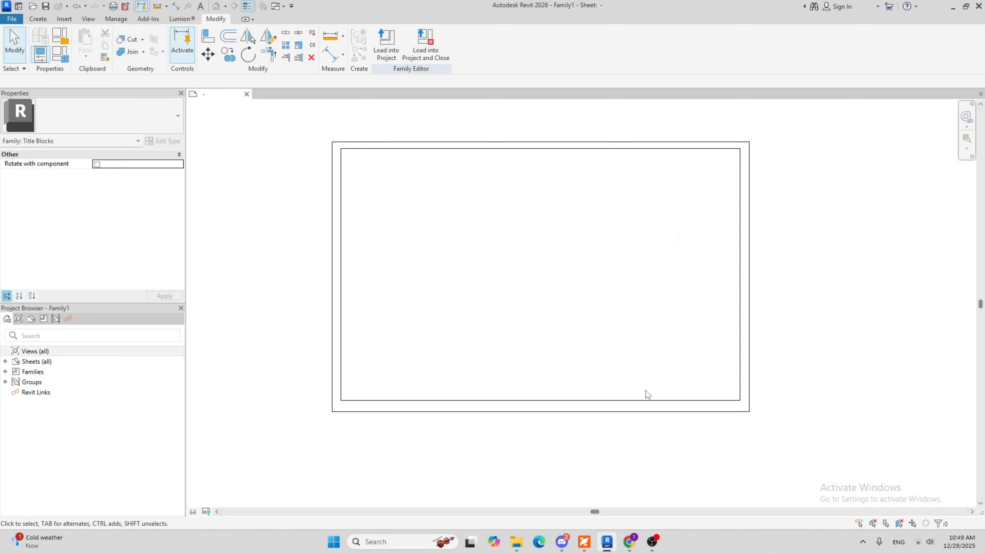
key(d)
key(i)
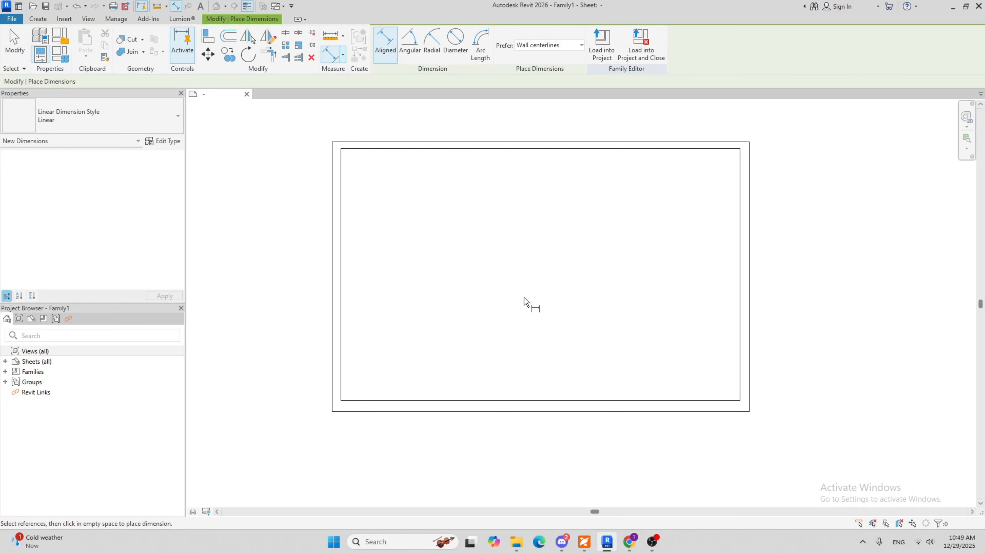
key(Escape)
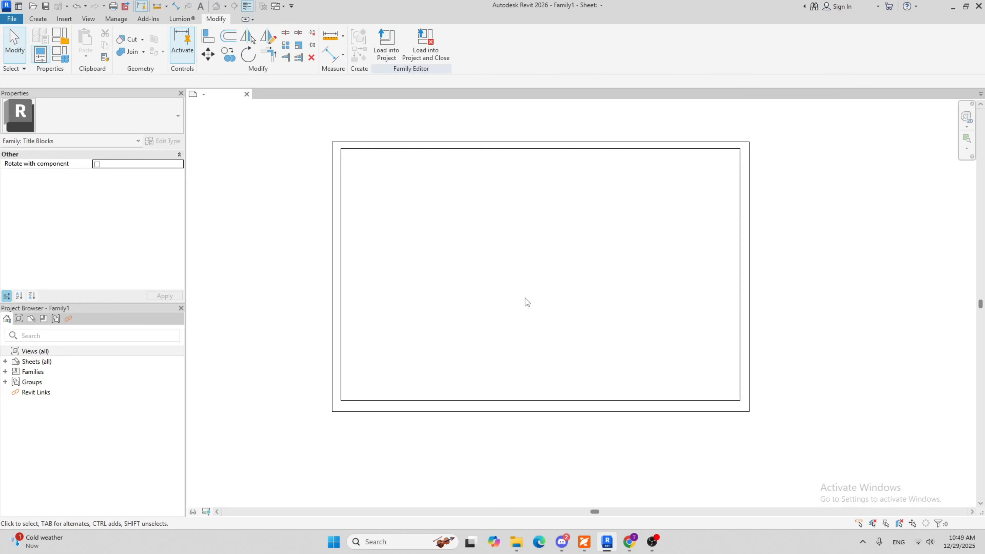
Add an aligned dimension between the right edge of the inner border and the right edge of the sheet outline
click(42, 19)
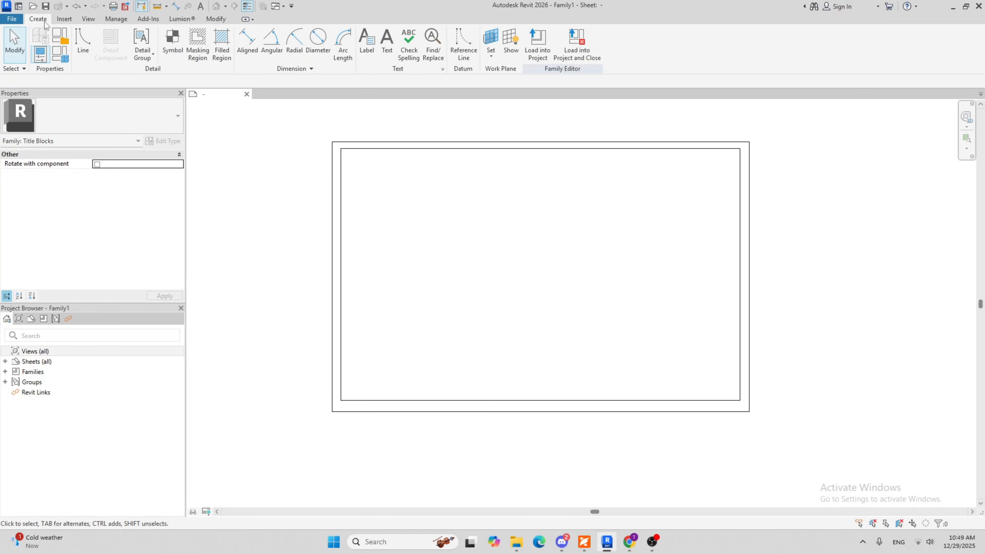
click(257, 51)
scroll(740, 259, up, 5)
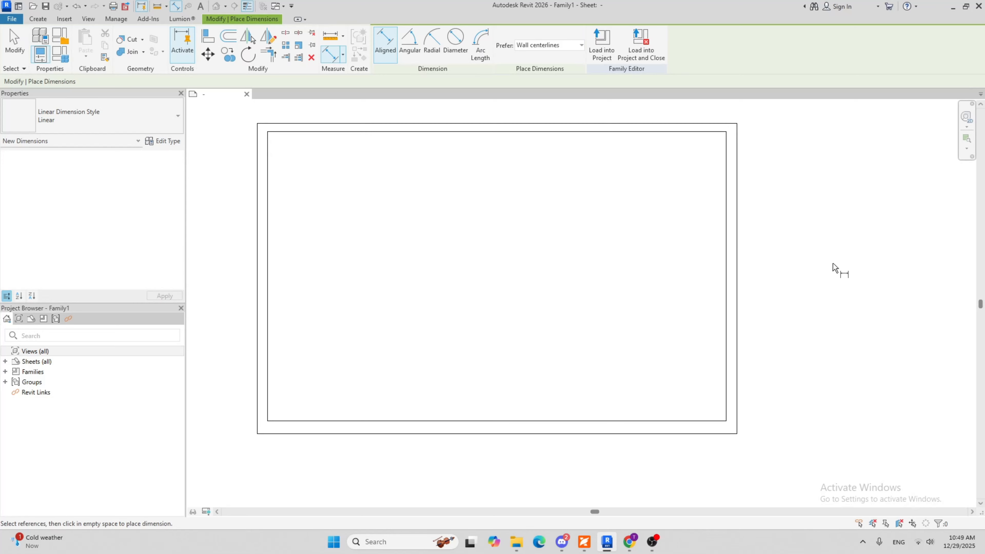
click(706, 272)
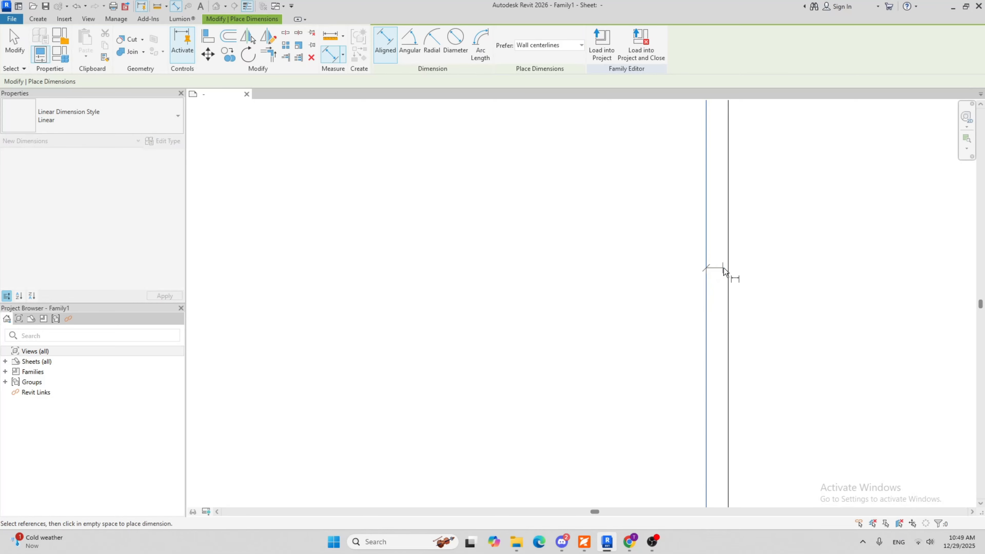
click(728, 274)
click(761, 274)
scroll(633, 277, down, 3)
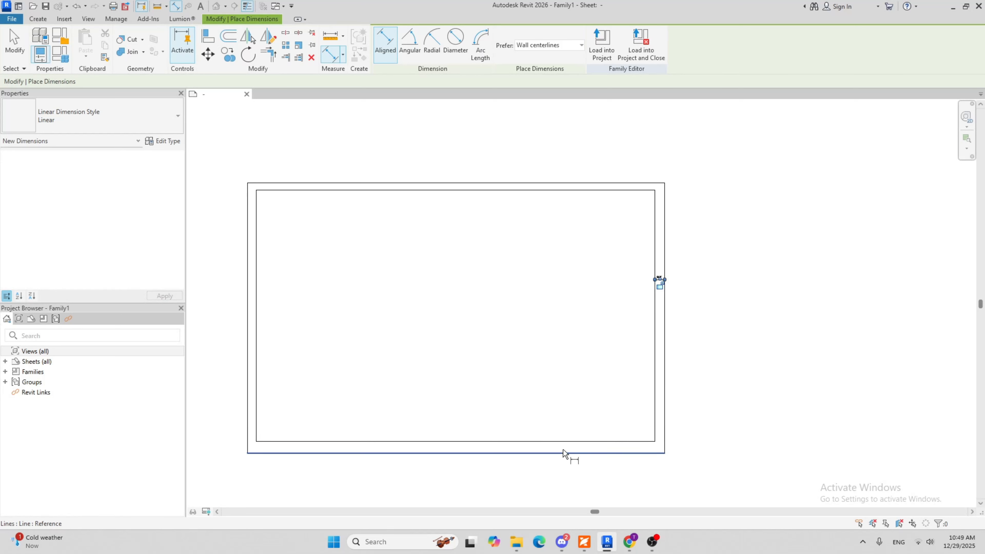
Dimension the gap between the bottom edges of the inner border and the sheet outline
middle_drag(568, 408, 579, 321)
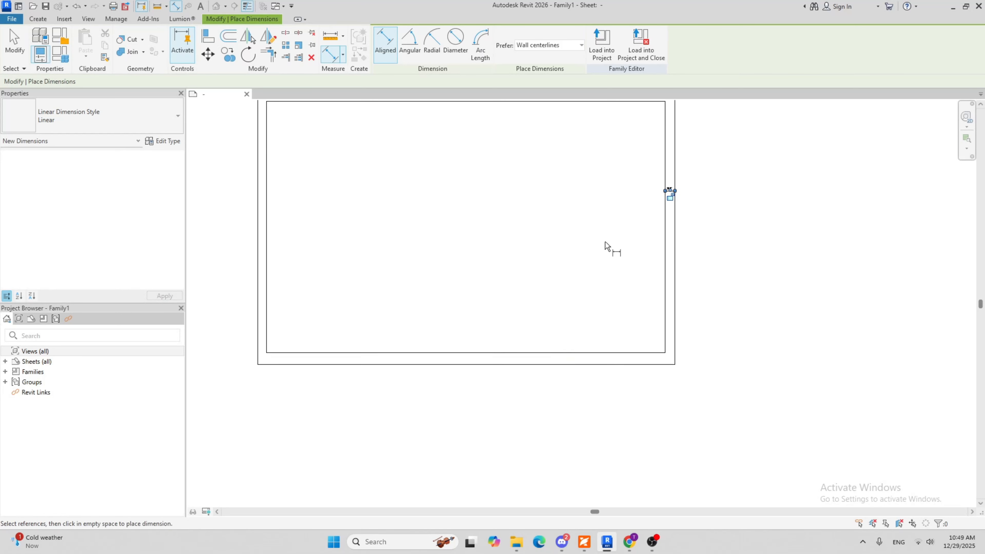
scroll(475, 379, up, 3)
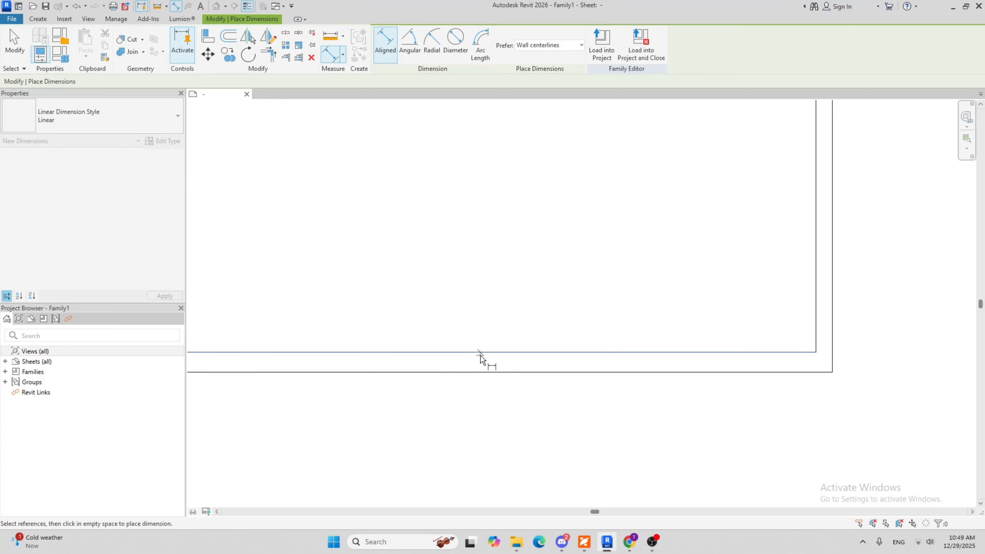
click(480, 372)
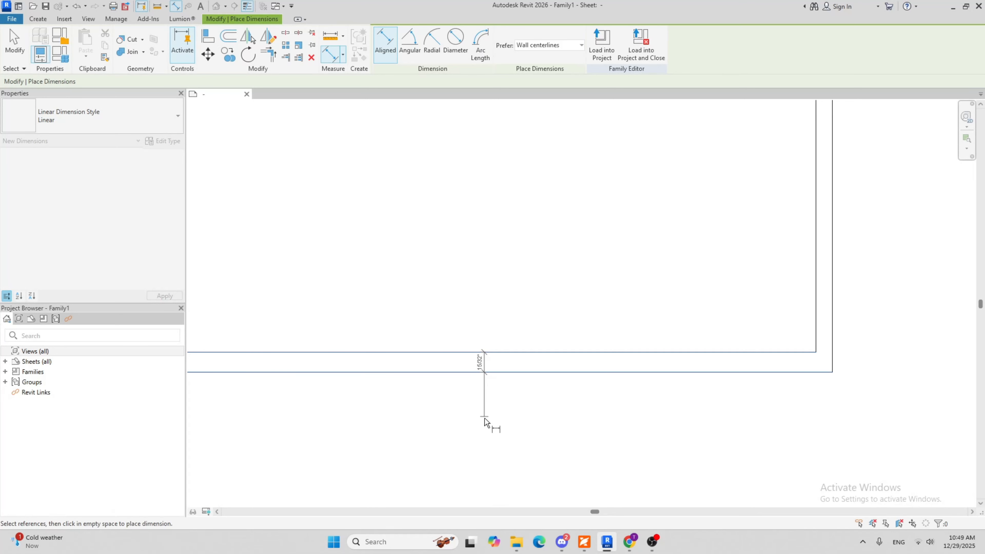
click(485, 432)
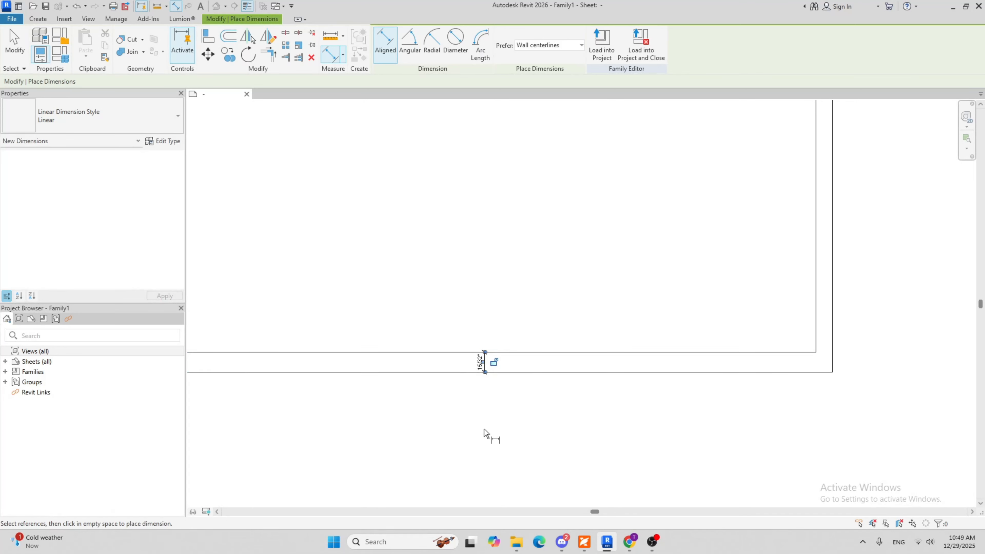
scroll(524, 449, down, 4)
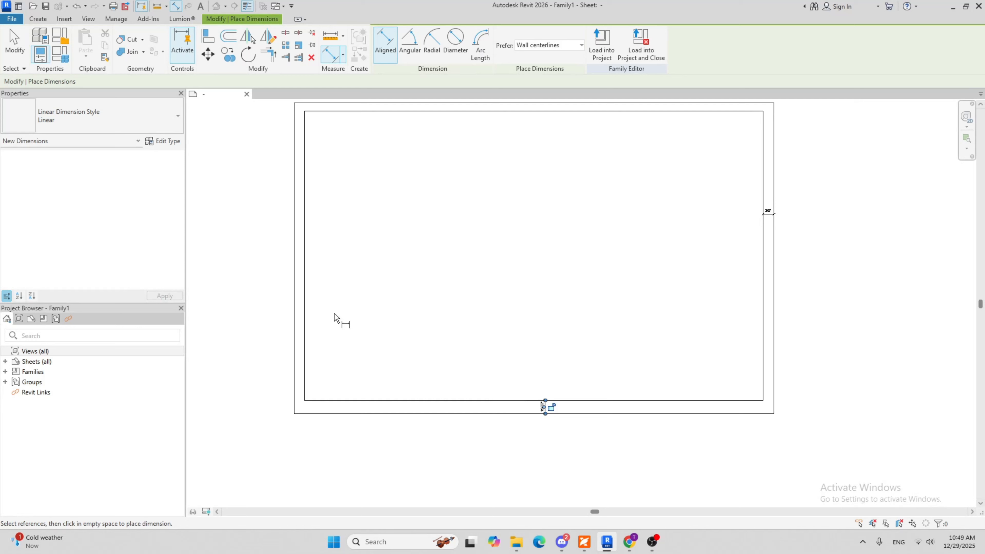
Dimension the gap between the left edges of the inner border and the sheet outline
click(305, 293)
click(295, 293)
click(255, 296)
middle_drag(564, 262, 535, 343)
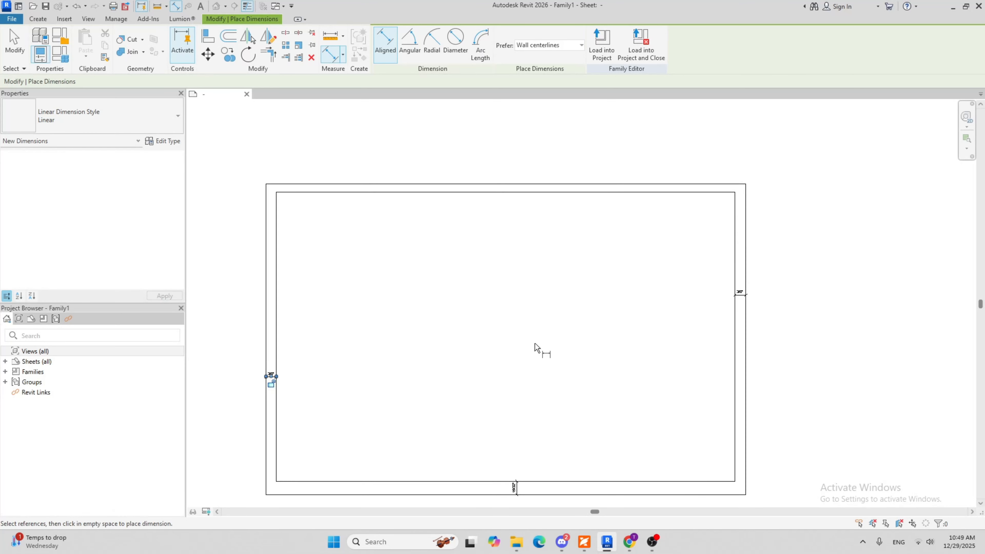
Dimension the gap between the top edges of the inner border and the sheet outline, and finish dimensioning
click(518, 192)
click(519, 184)
click(519, 146)
middle_drag(640, 347, 623, 341)
scroll(636, 326, down, 2)
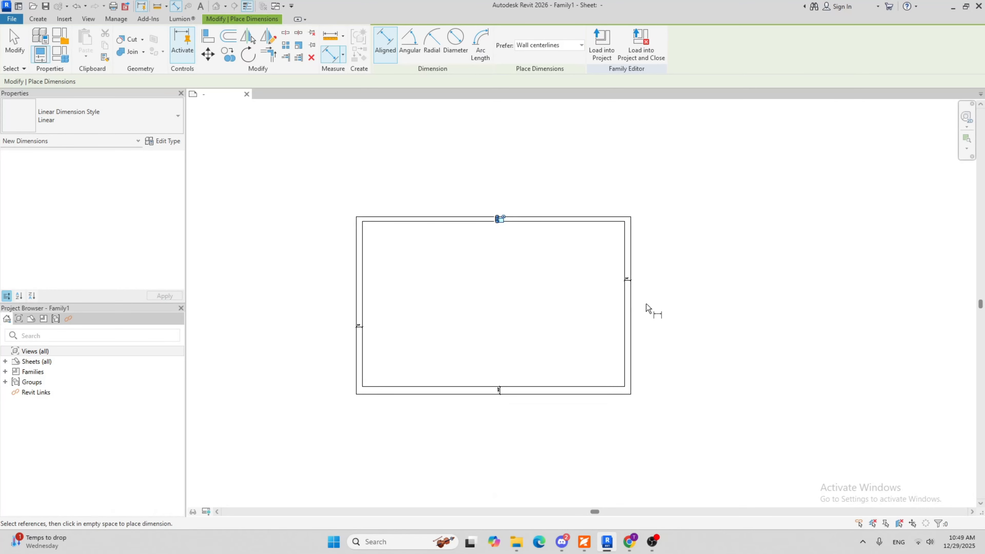
scroll(484, 309, up, 2)
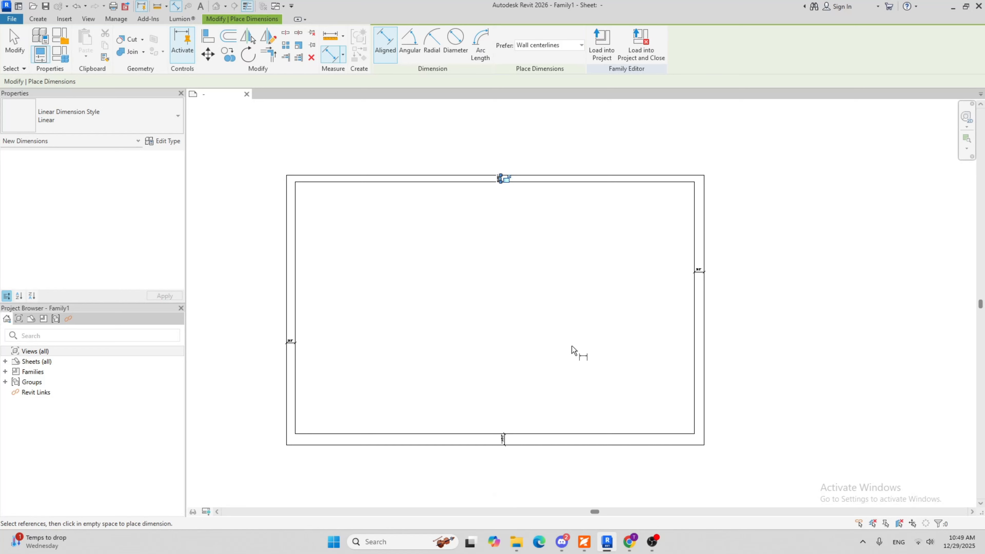
scroll(305, 256, up, 3)
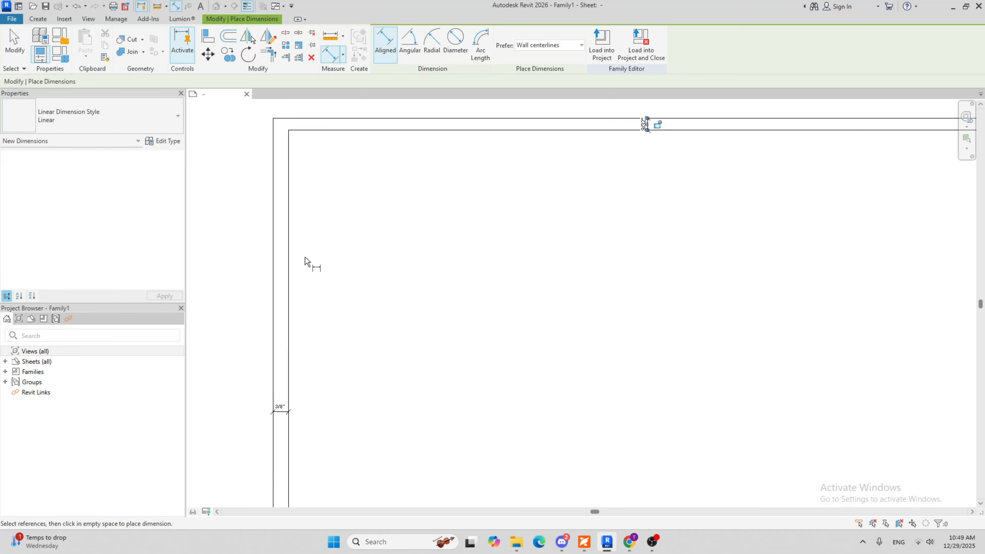
scroll(307, 207, down, 3)
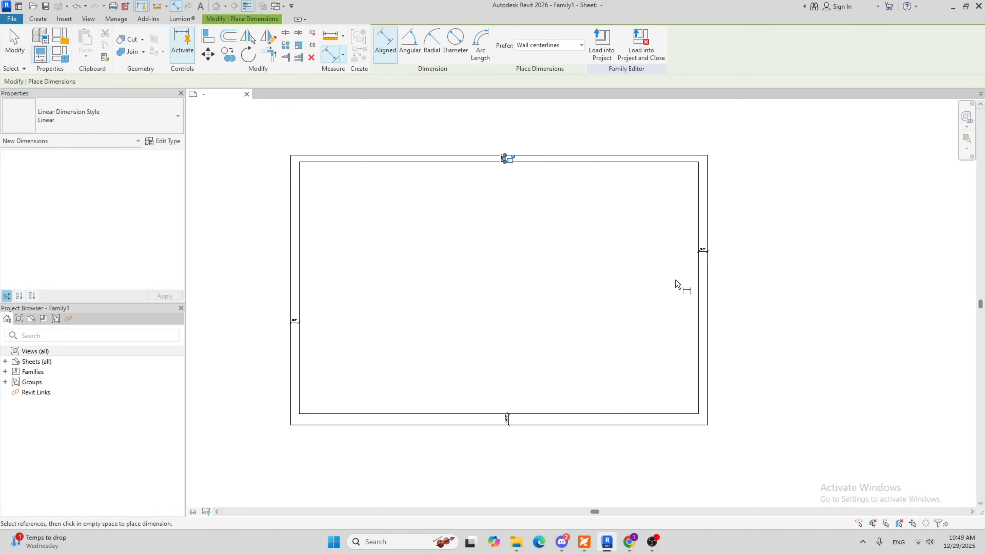
key(Escape)
key(Escape)
Move the inner border's right line so its margin to the sheet outline is 1/4"
scroll(779, 303, up, 4)
scroll(679, 295, up, 5)
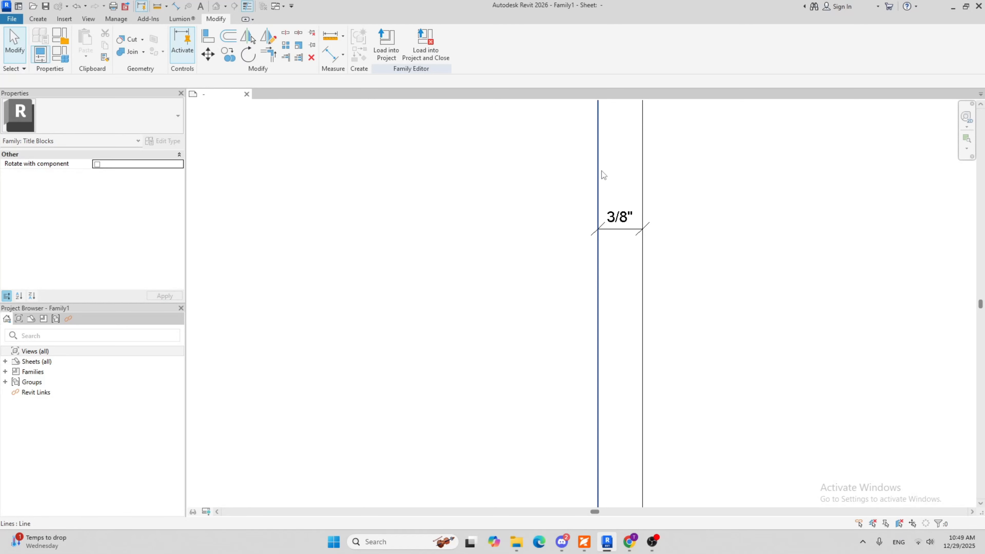
scroll(603, 174, down, 5)
middle_drag(587, 176, 623, 249)
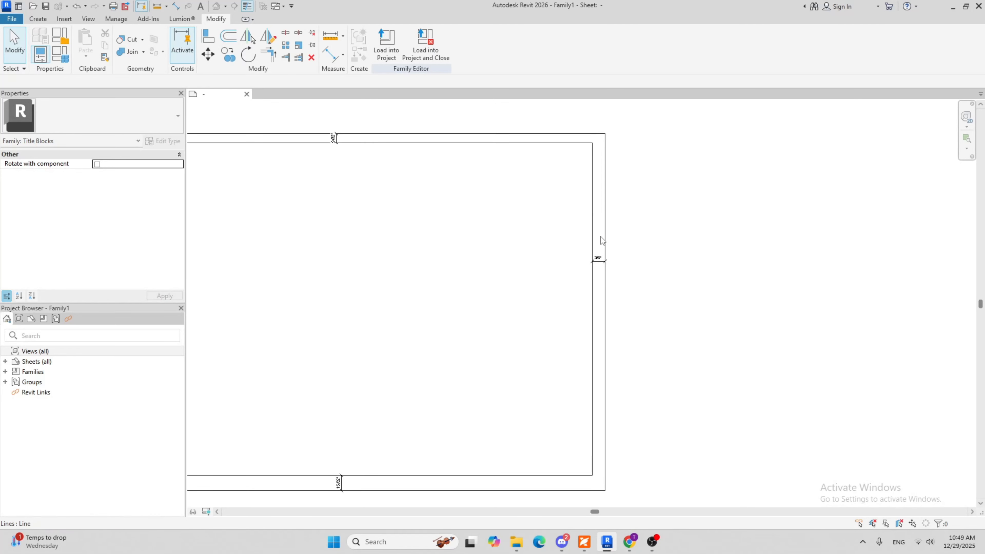
click(593, 238)
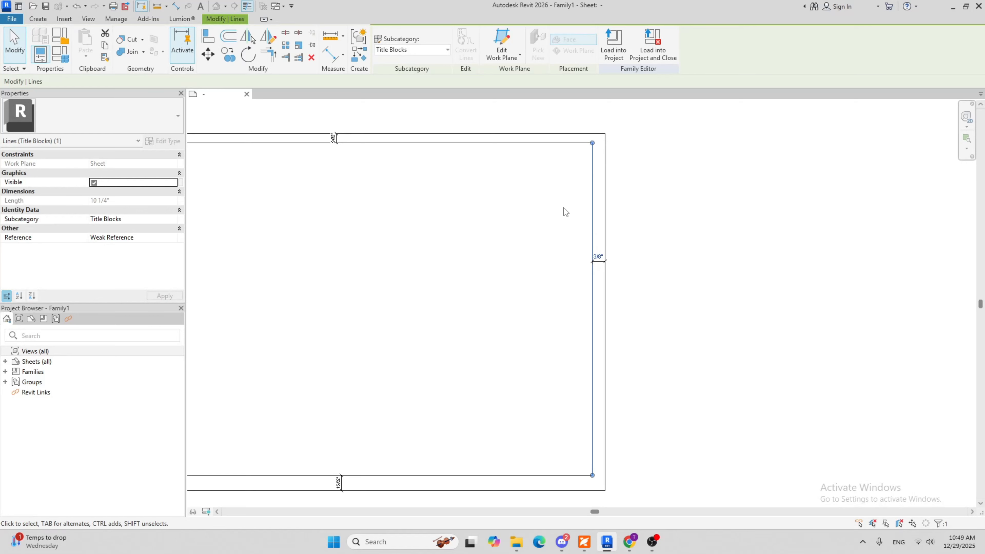
scroll(613, 256, up, 3)
middle_drag(613, 256, 583, 303)
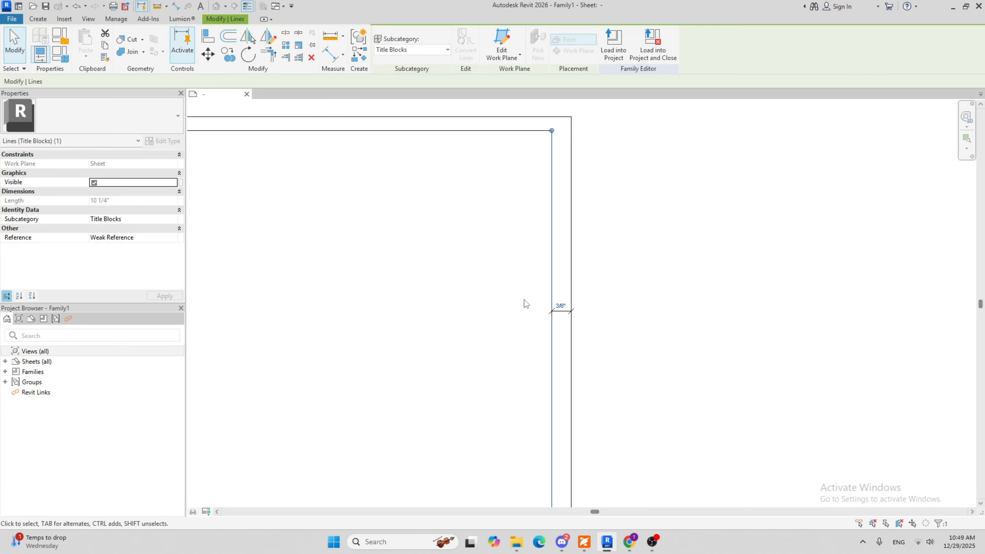
scroll(564, 328, up, 1)
click(560, 301)
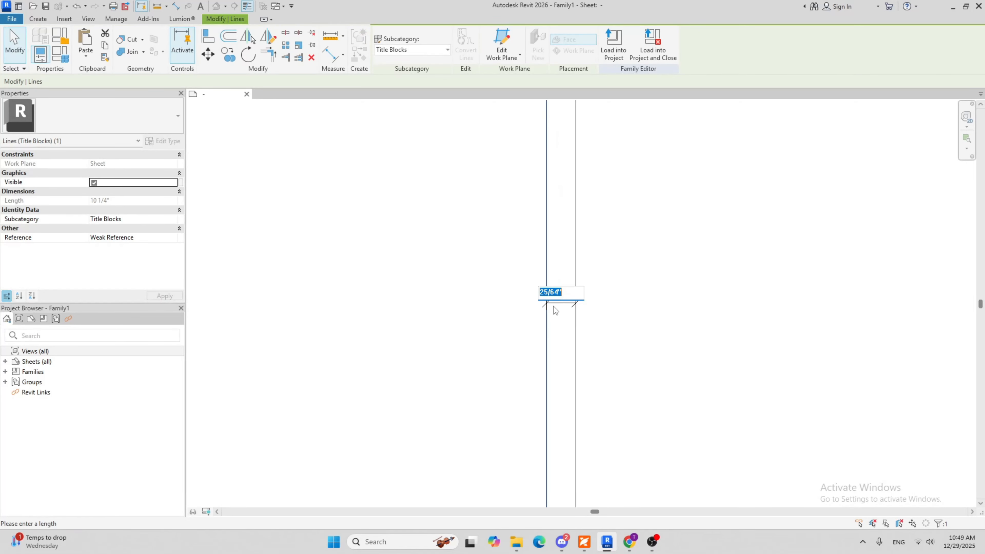
text(1/2)
key(Return)
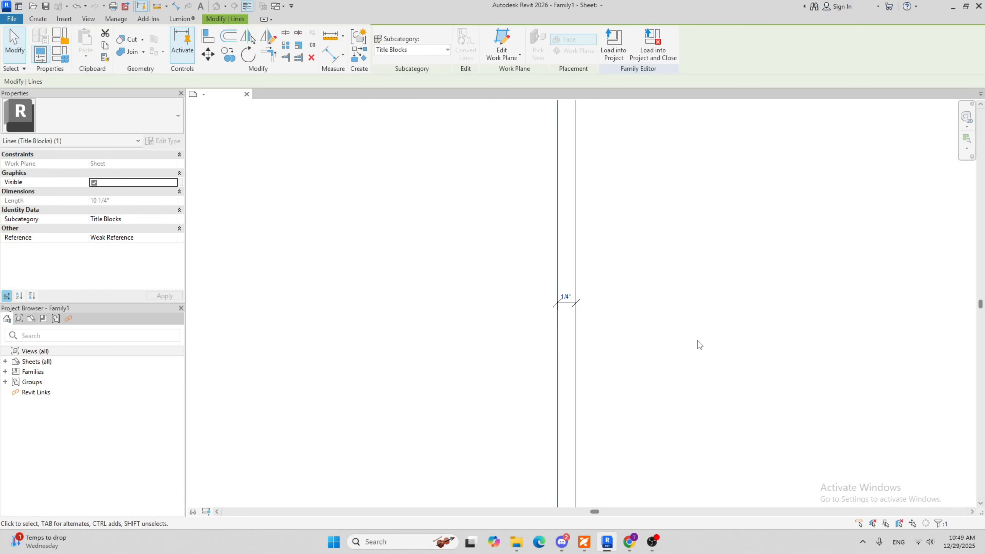
scroll(693, 323, down, 2)
click(689, 315)
Move the inner border's top line so its margin to the sheet outline is 1/4"
middle_drag(577, 302, 638, 353)
scroll(638, 354, down, 2)
scroll(513, 274, up, 2)
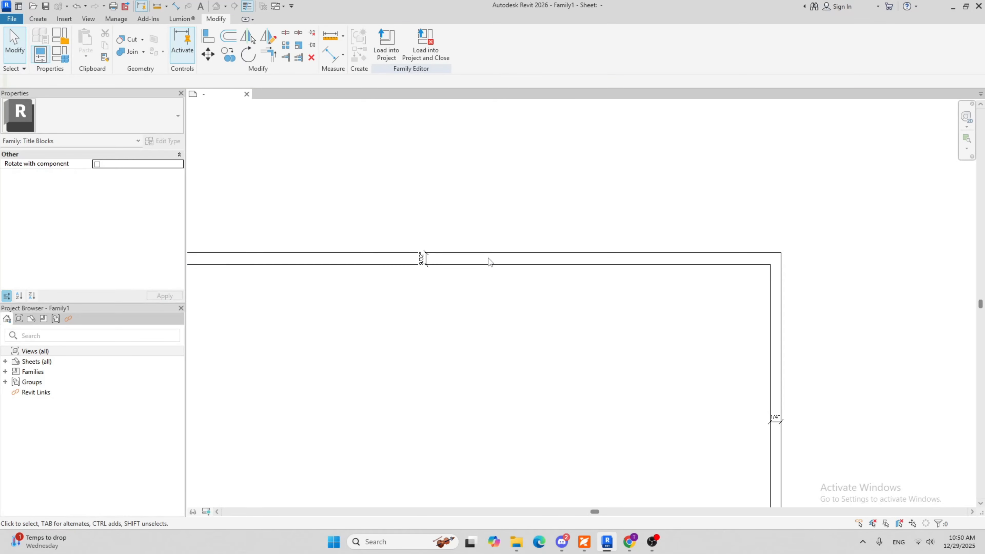
click(489, 264)
scroll(489, 265, up, 2)
click(435, 253)
text(1/)
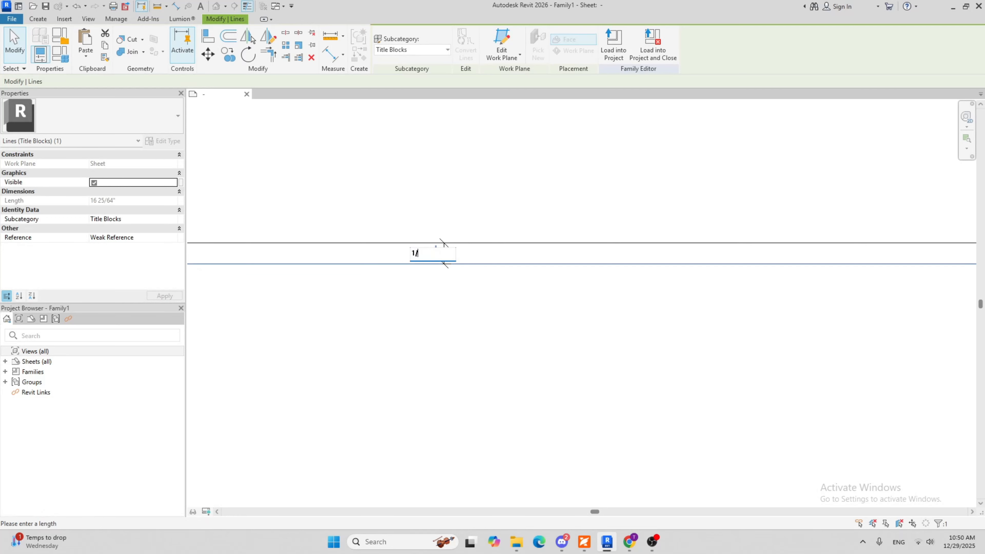
text(4")
key(Return)
click(503, 375)
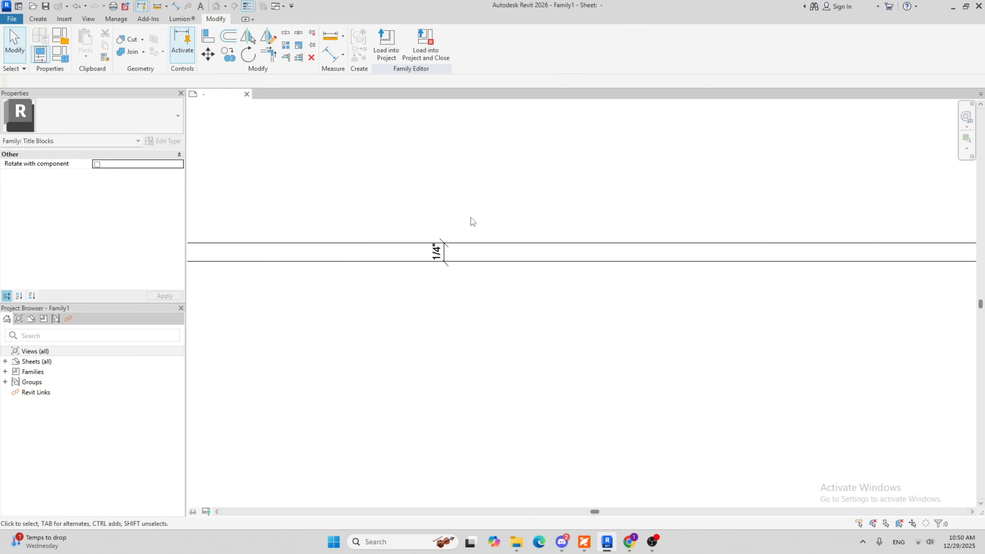
Set the bottom margin between the inner border and the sheet outline to 1/4"
scroll(508, 202, down, 2)
scroll(512, 326, down, 2)
scroll(523, 334, up, 3)
scroll(529, 341, up, 2)
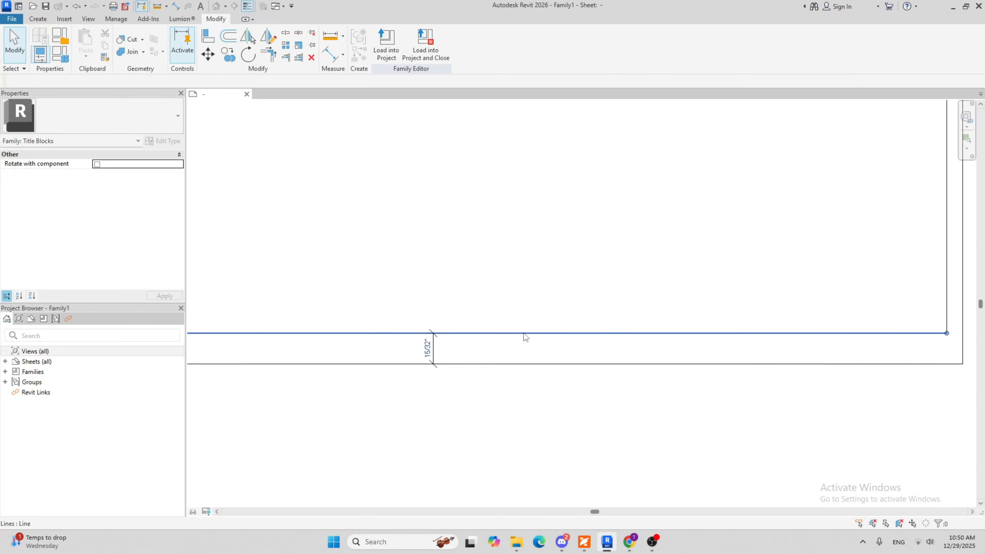
click(526, 334)
click(427, 347)
text(1/4)
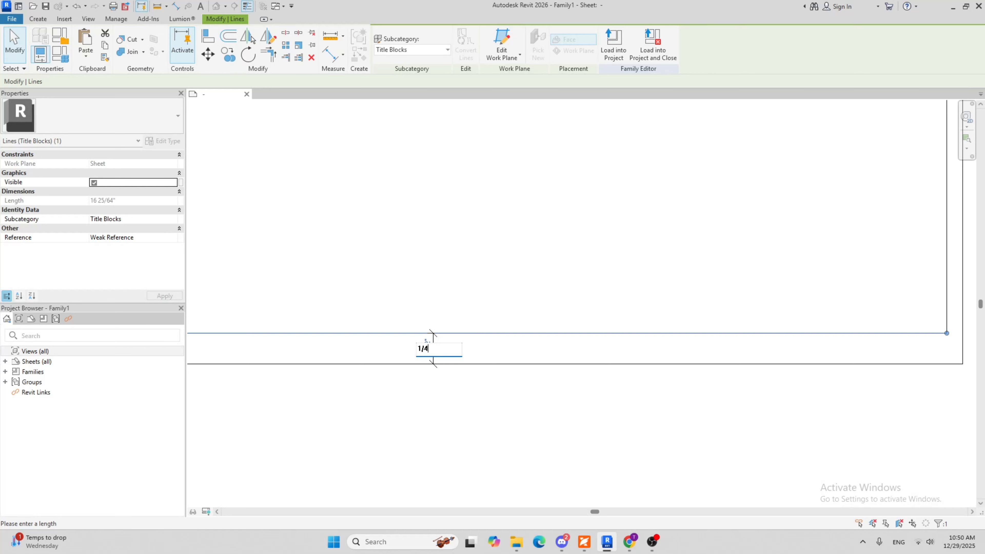
key(Return)
click(459, 286)
Set the left margin between the inner border and the sheet outline to 1/2"
middle_drag(482, 275, 516, 307)
scroll(466, 264, down, 2)
middle_drag(465, 265, 604, 353)
middle_drag(391, 366, 435, 366)
scroll(407, 321, up, 5)
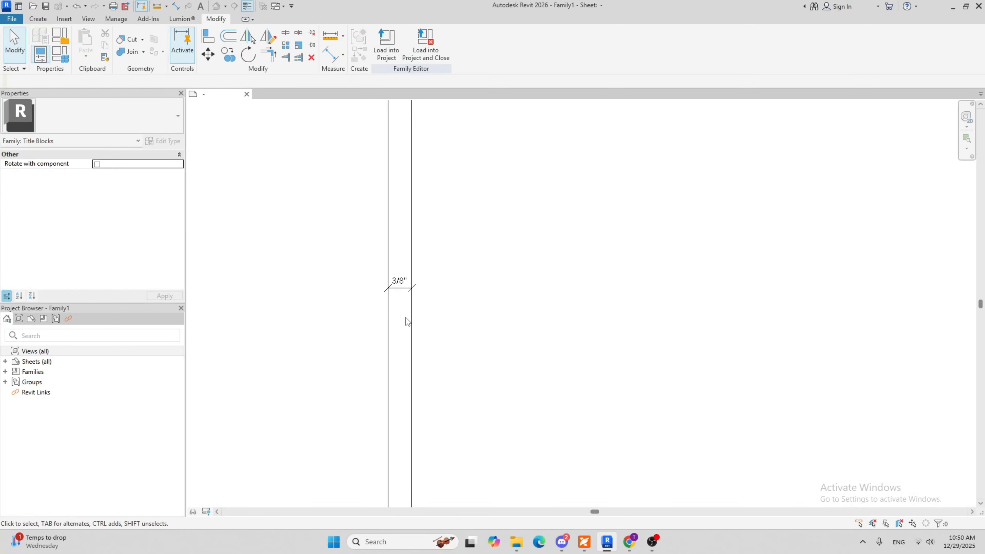
click(414, 327)
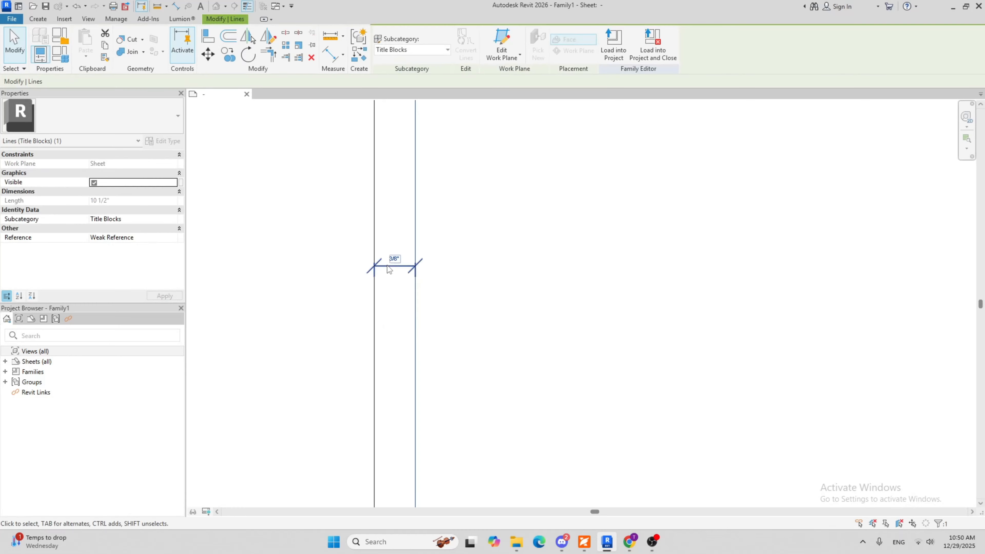
click(395, 254)
text(1/2)
key(Return)
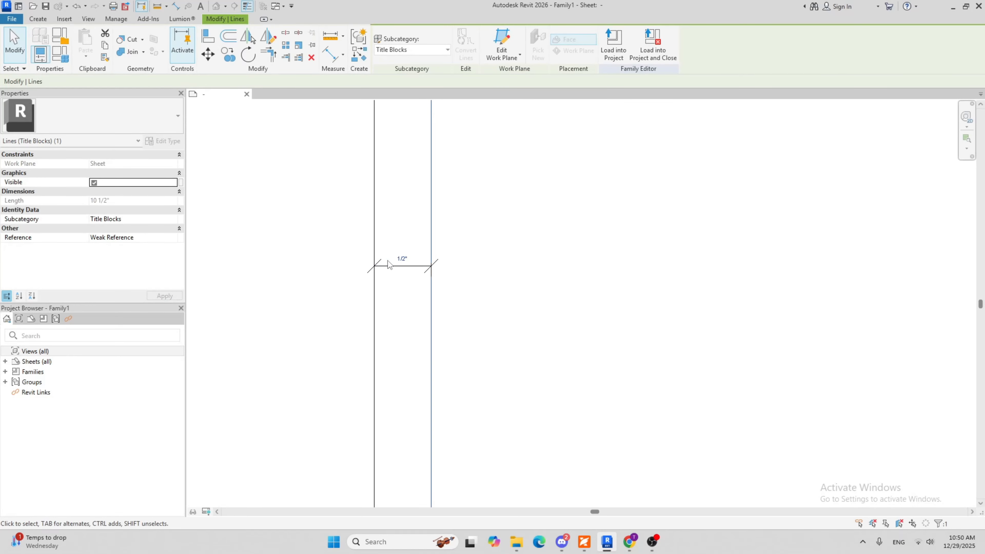
click(490, 259)
Set the left margin between the inner border and the sheet outline to 3/4"
scroll(523, 270, down, 5)
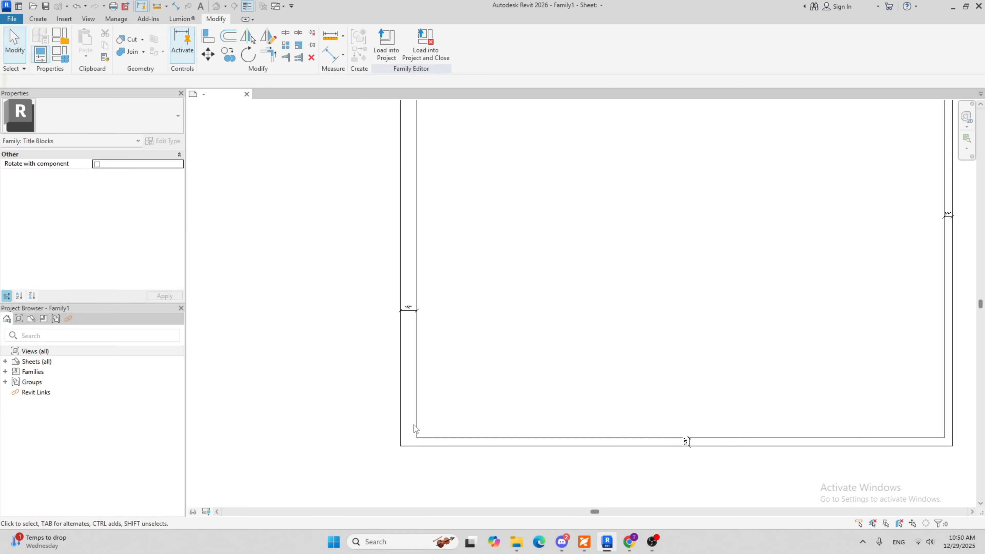
scroll(409, 299, up, 3)
click(422, 357)
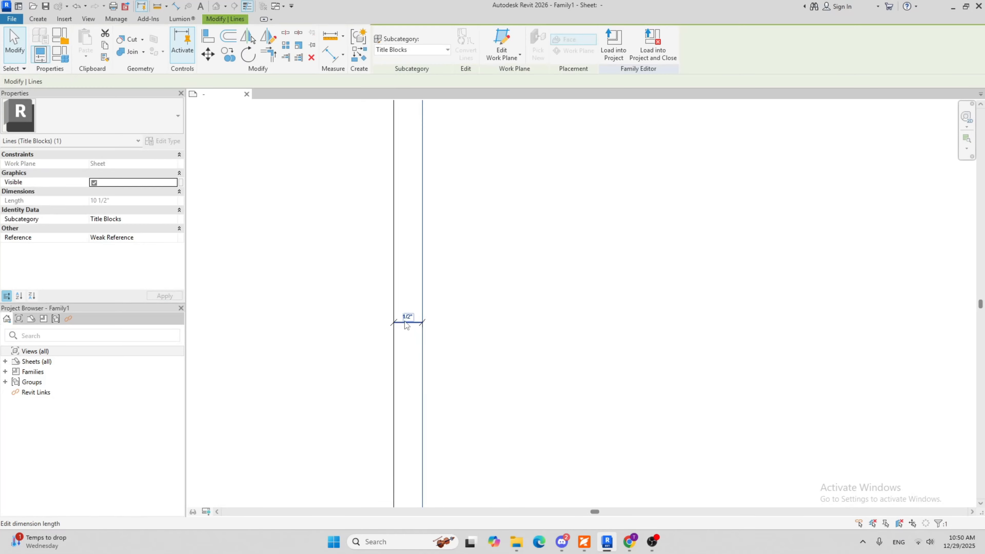
click(393, 312)
text(3/)
key(Return)
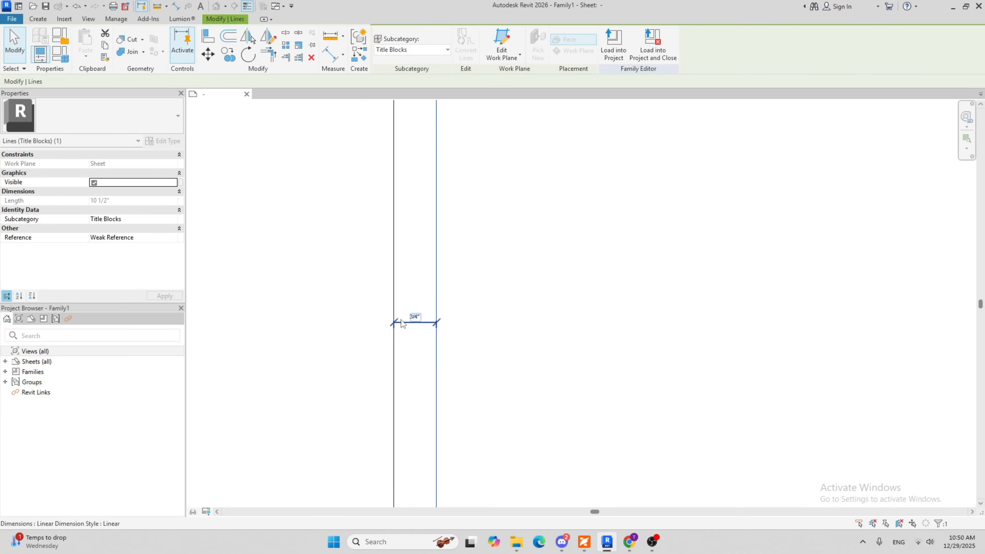
scroll(508, 285, down, 5)
click(574, 336)
middle_drag(592, 340, 563, 349)
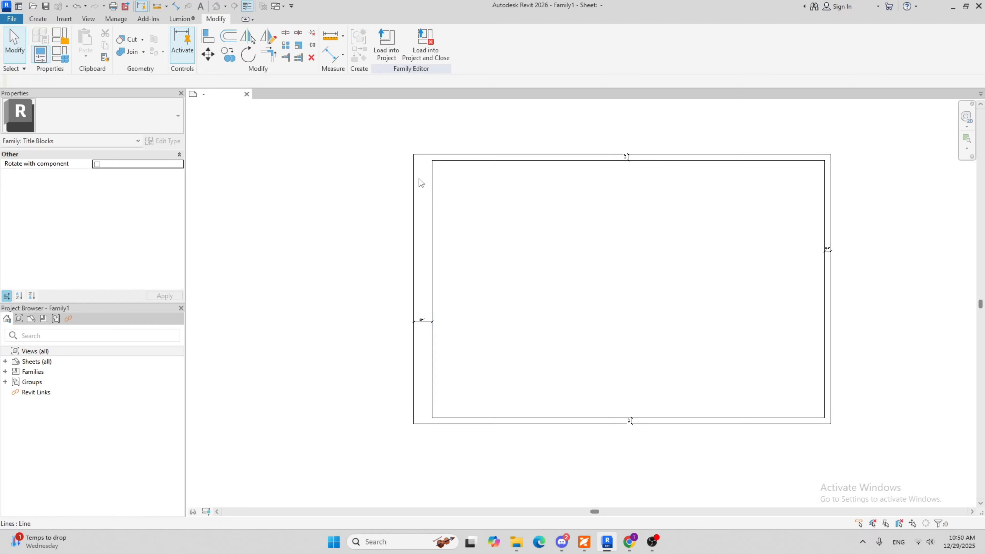
Delete the 3/4" dimension in the left margin between the inner border and the sheet outline
scroll(449, 334, up, 3)
click(385, 327)
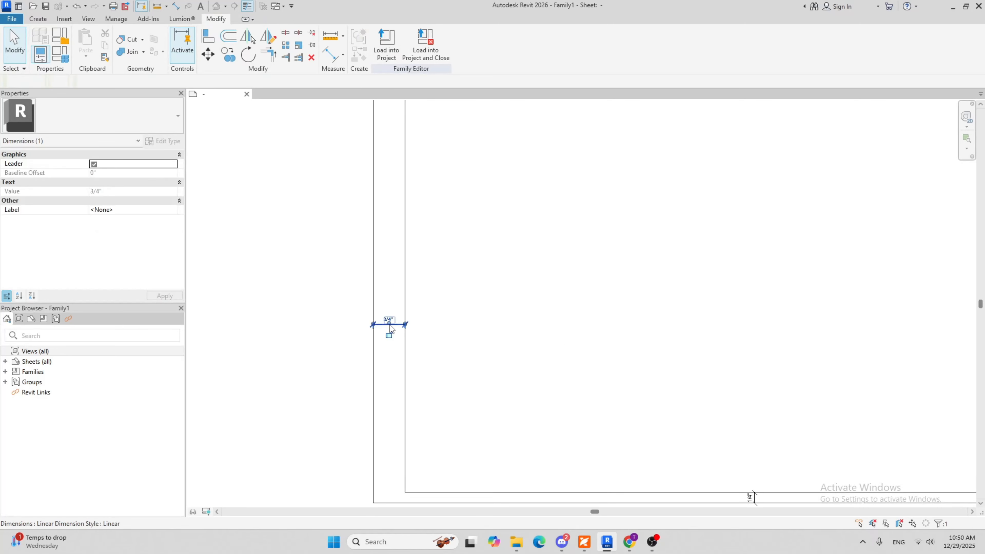
scroll(442, 351, down, 3)
click(505, 360)
middle_drag(584, 347, 553, 331)
scroll(505, 300, down, 2)
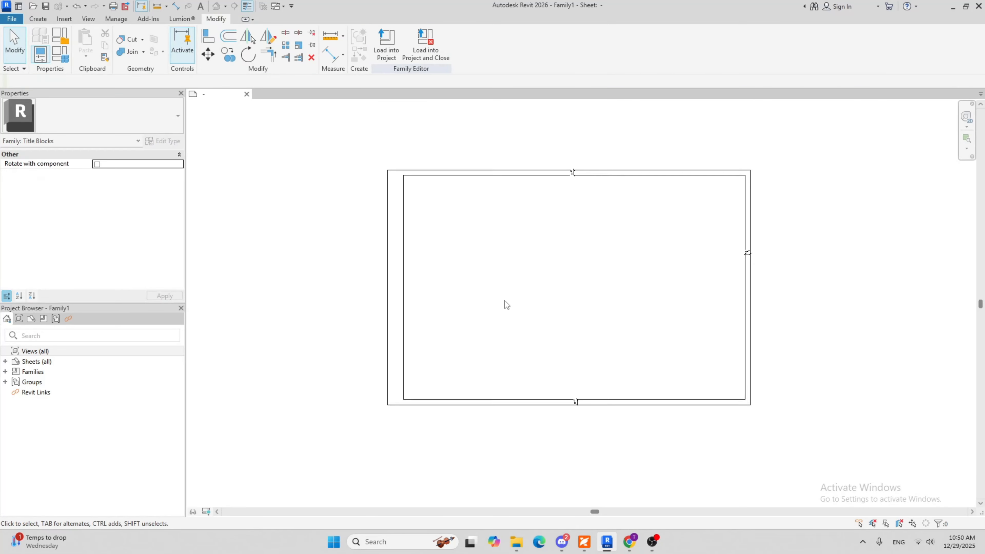
Delete the three remaining 1/4" margin dimensions at the bottom, right and top of the sheet
scroll(612, 401, up, 7)
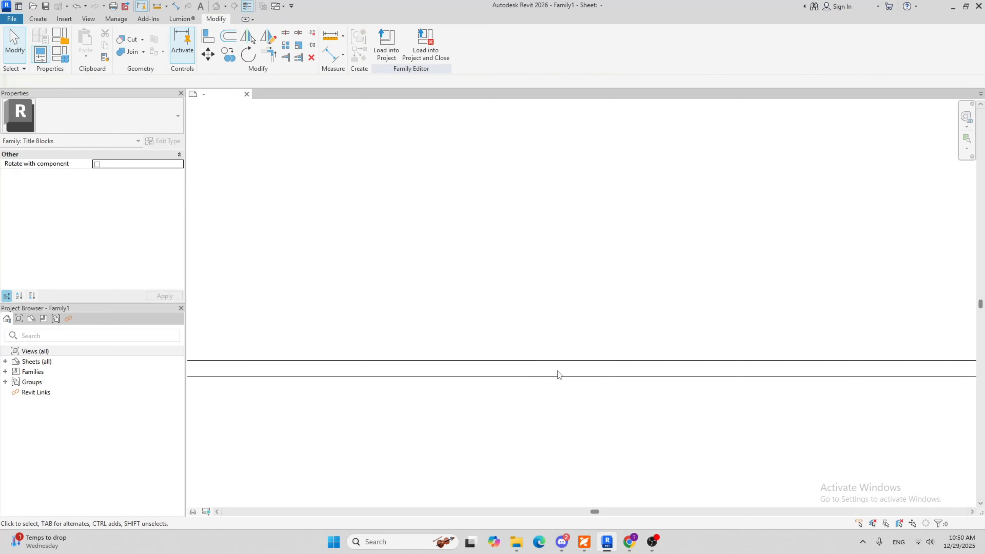
scroll(684, 320, down, 2)
middle_drag(701, 314, 577, 523)
scroll(731, 365, up, 2)
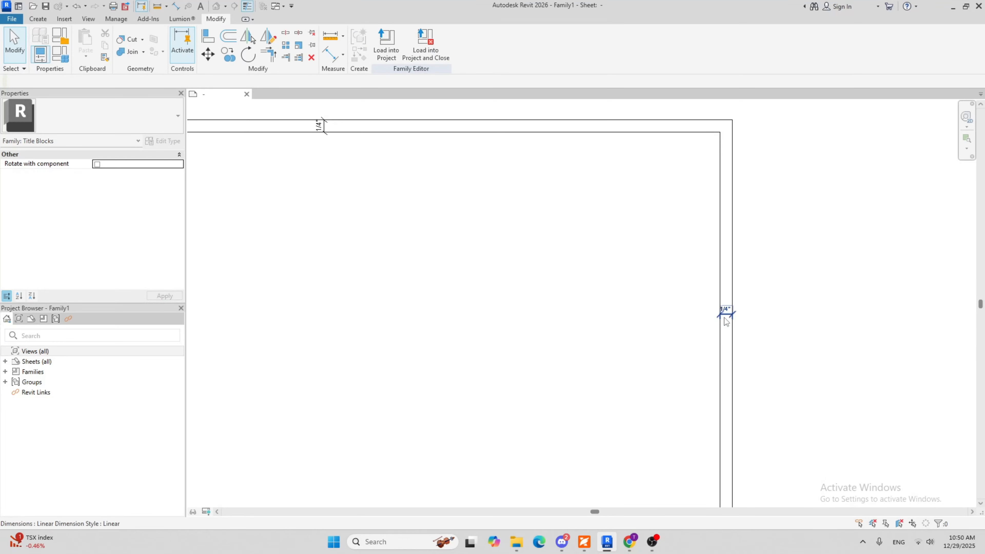
middle_drag(320, 188, 491, 203)
click(507, 152)
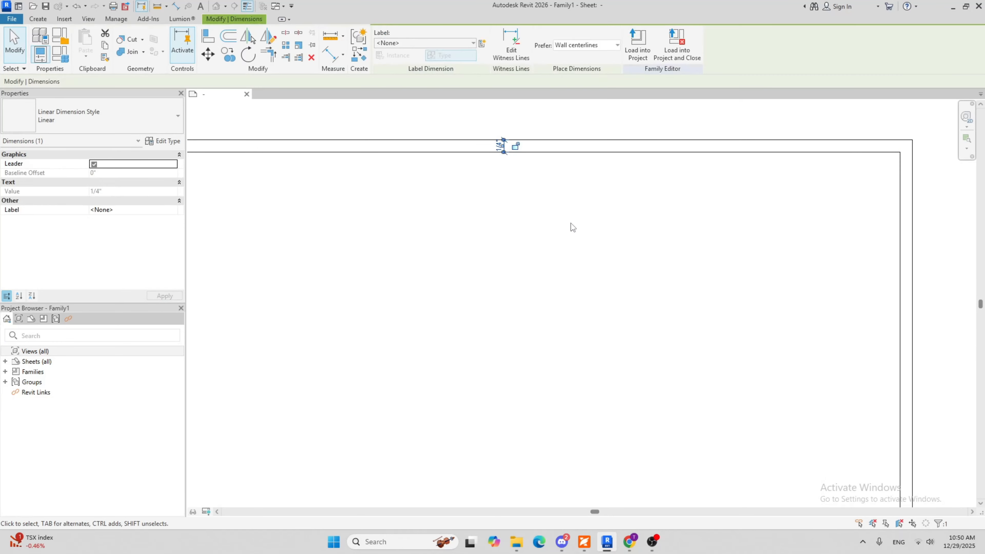
click(572, 224)
scroll(550, 240, down, 5)
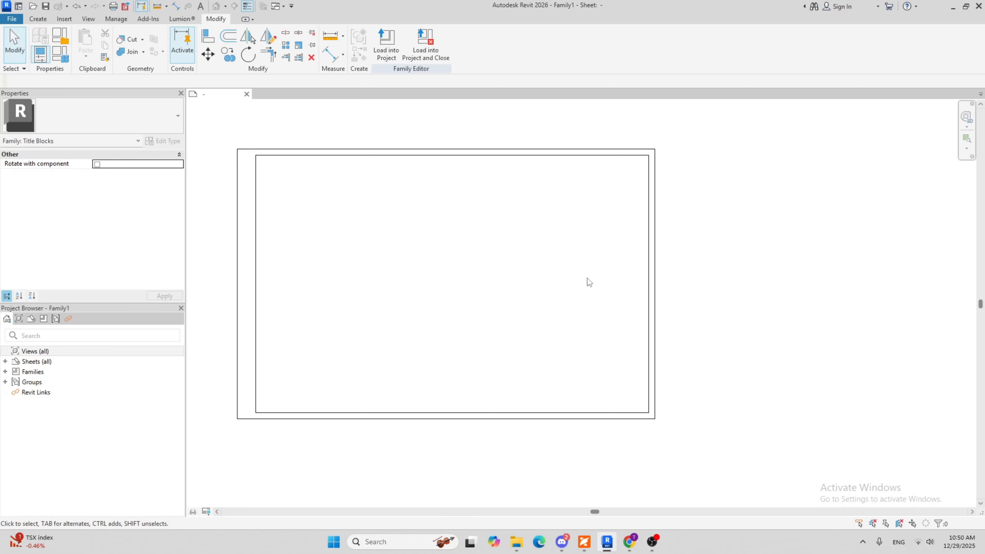
scroll(658, 264, up, 2)
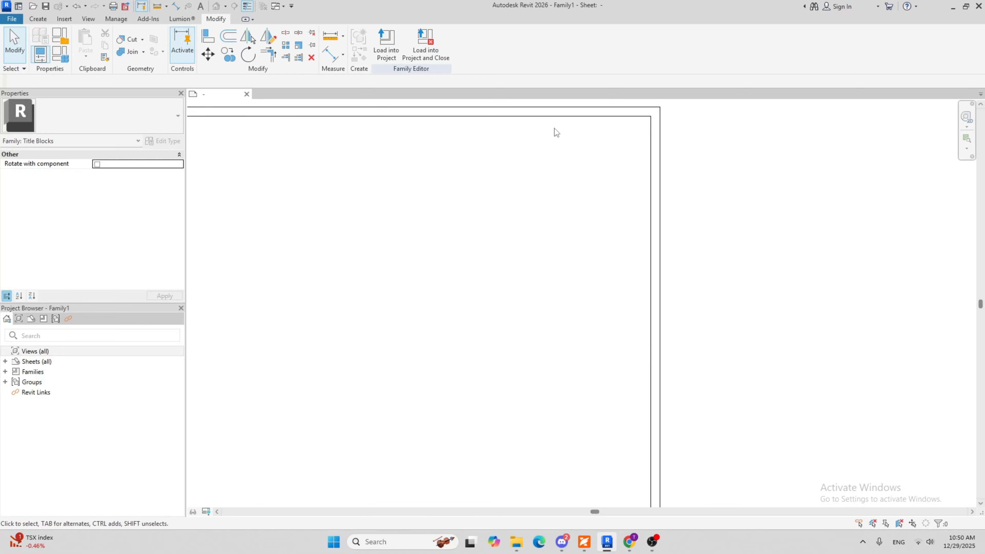
scroll(546, 360, down, 2)
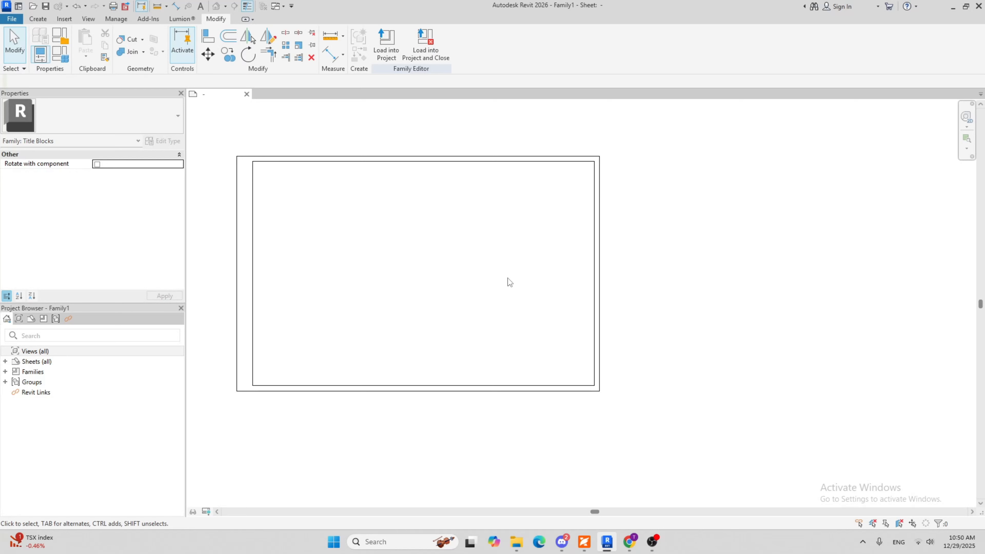
Draw a vertical line about 2 1/4" inside the inner border's right edge, from its top line to its bottom line
click(45, 20)
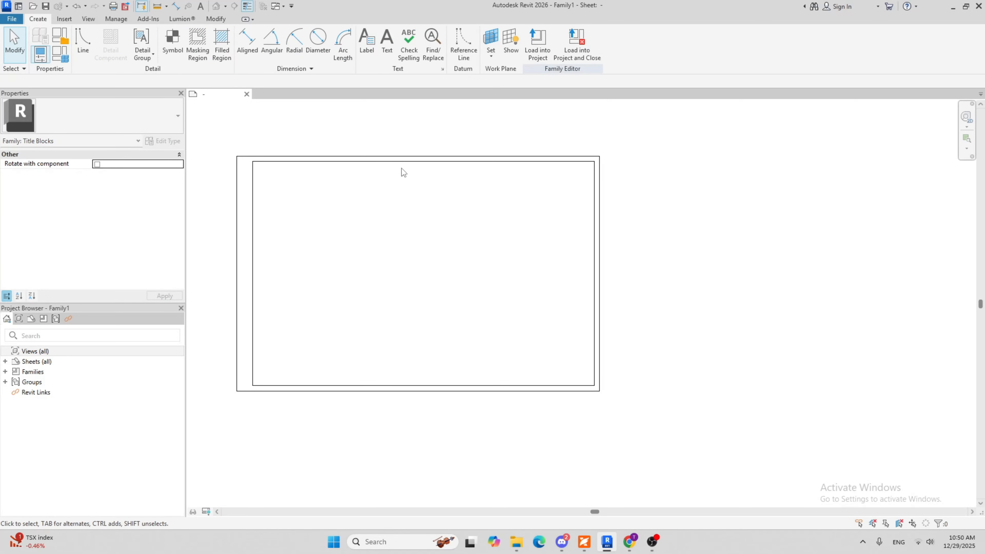
click(86, 43)
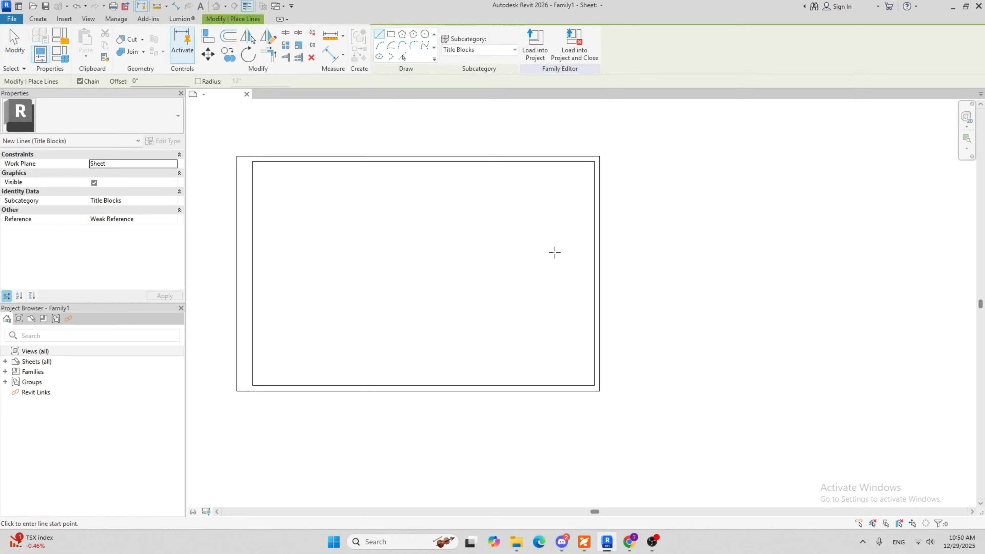
scroll(649, 211, up, 3)
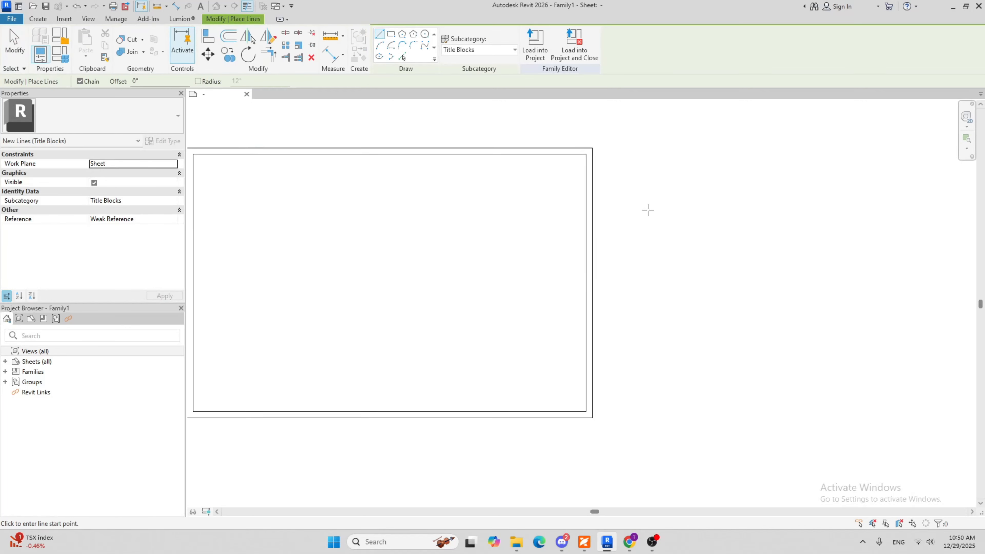
click(513, 146)
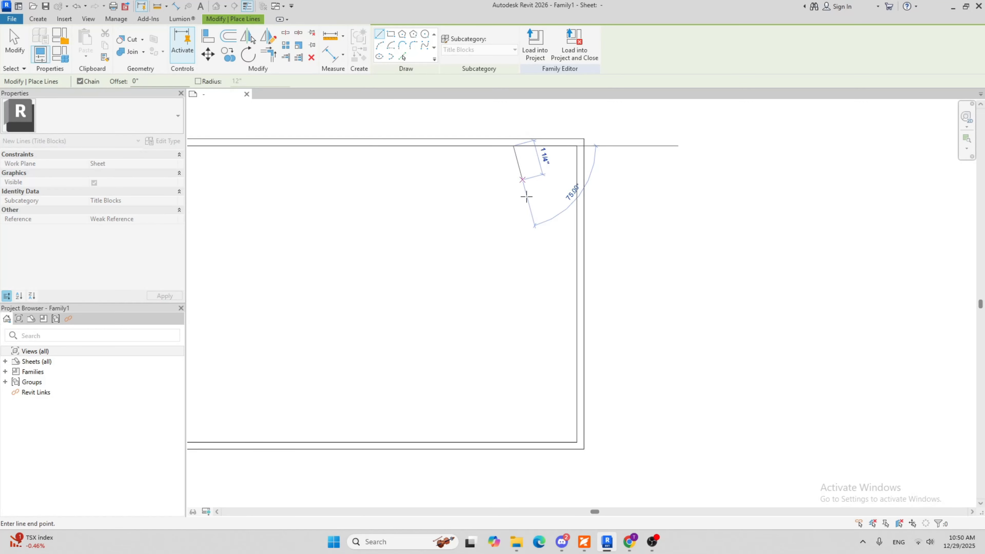
click(514, 442)
key(Escape)
scroll(620, 264, down, 2)
Draw two horizontal dividers across the right strip, about 1 3/4" below the inner border's top and 1 1/4" below that
scroll(617, 242, up, 3)
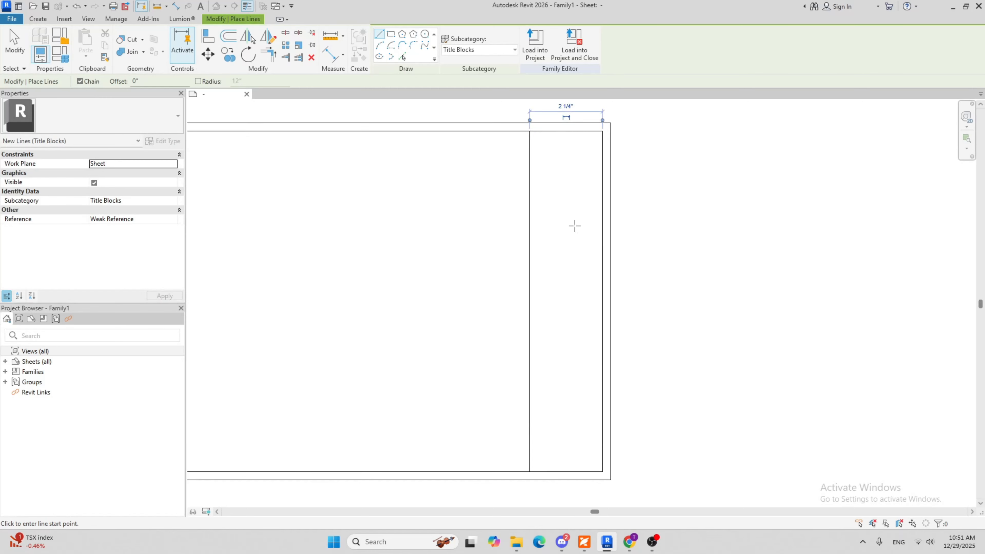
click(530, 187)
click(602, 188)
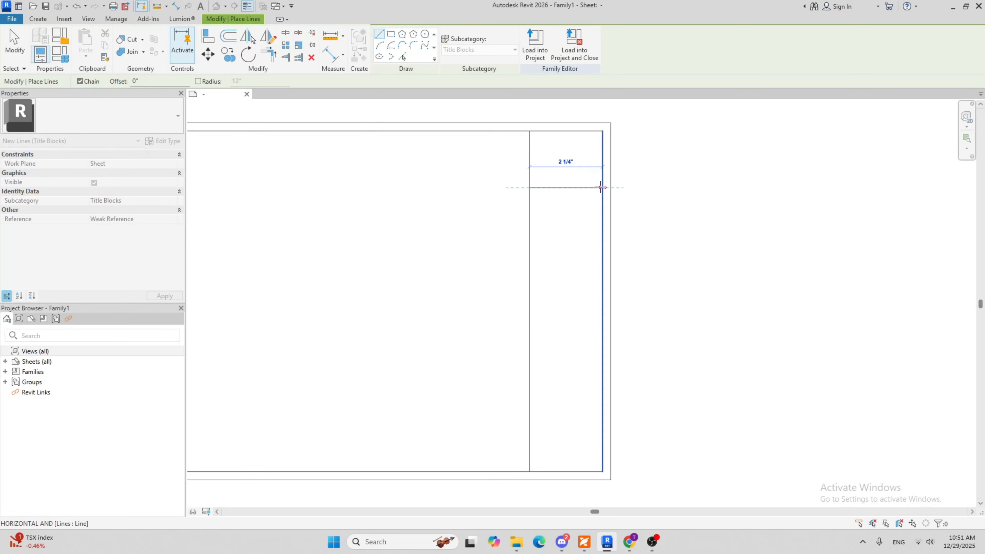
key(Escape)
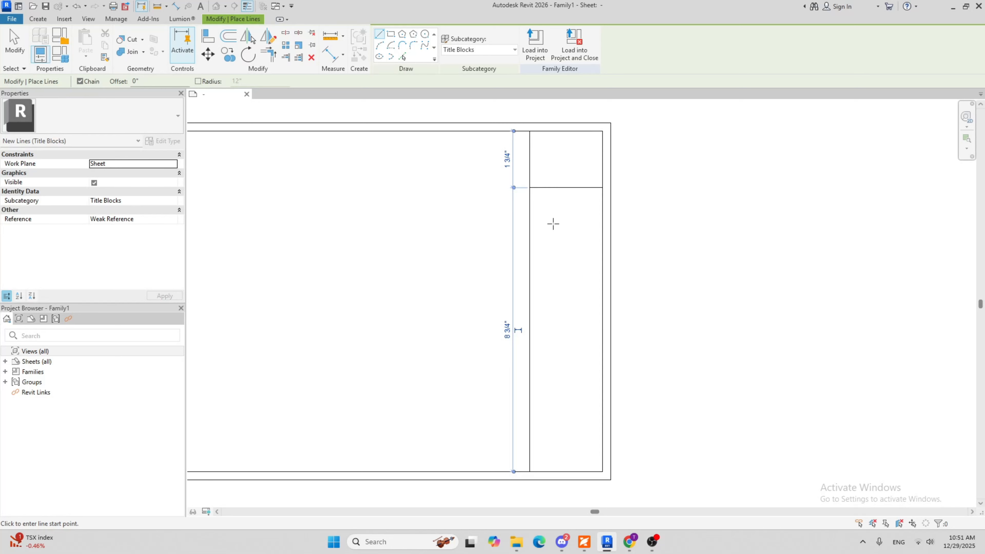
scroll(545, 229, up, 1)
click(524, 228)
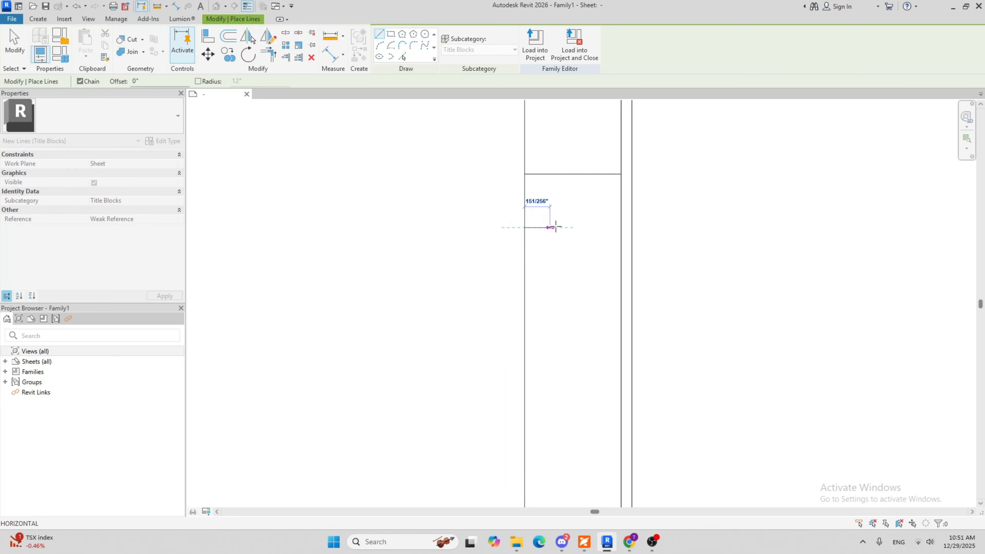
click(621, 228)
key(Escape)
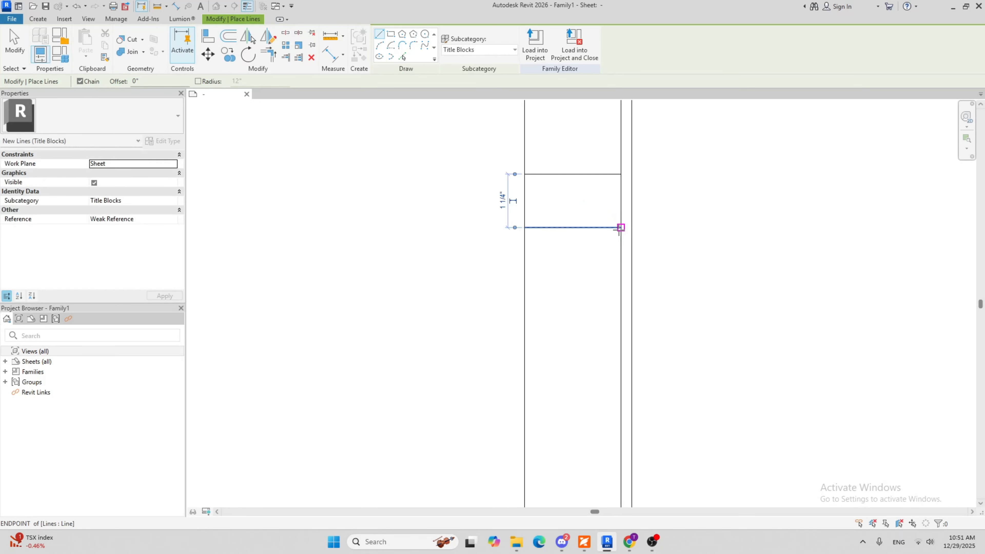
scroll(508, 213, down, 2)
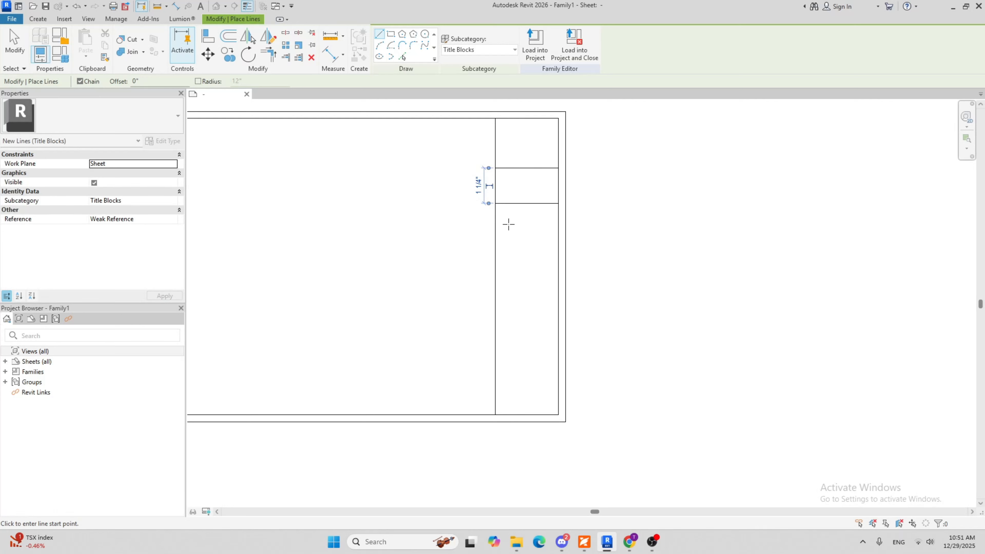
Draw a third horizontal divider across the right strip, about 1" below the second one
click(496, 228)
scroll(506, 230, up, 1)
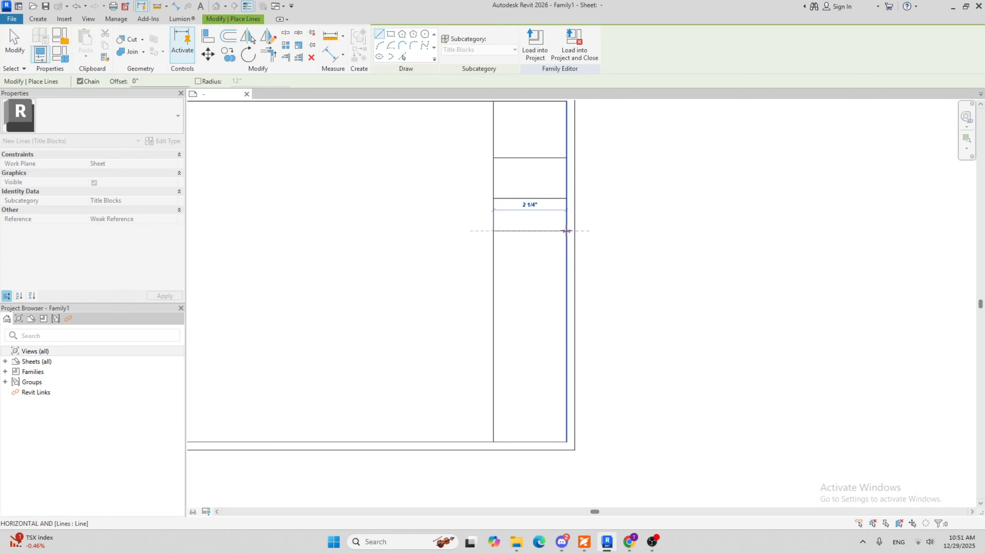
click(566, 231)
scroll(594, 200, down, 3)
key(Escape)
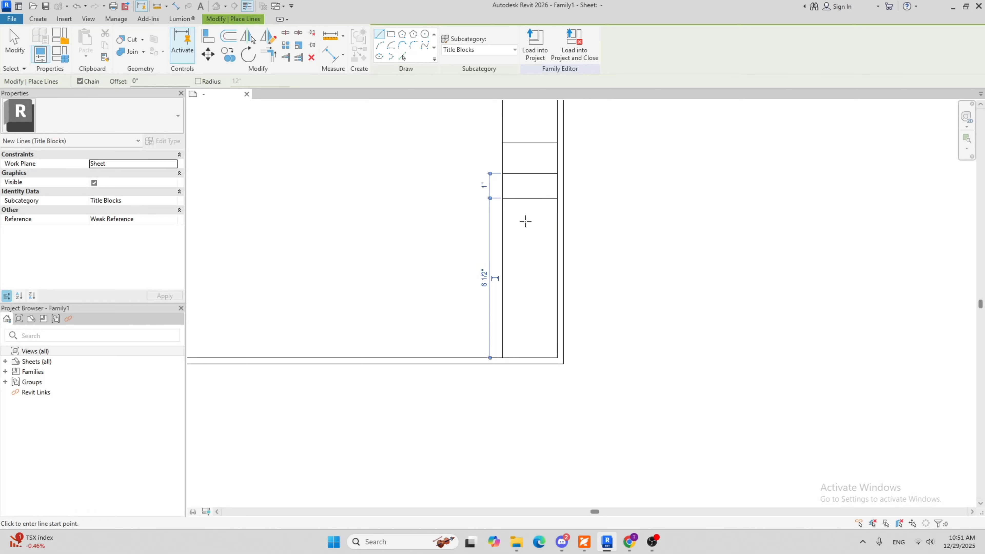
Draw a fourth horizontal divider across the right strip, about 3/4" below the third one
scroll(525, 222, up, 3)
middle_drag(532, 246, 498, 299)
scroll(490, 290, down, 1)
middle_drag(497, 197, 470, 245)
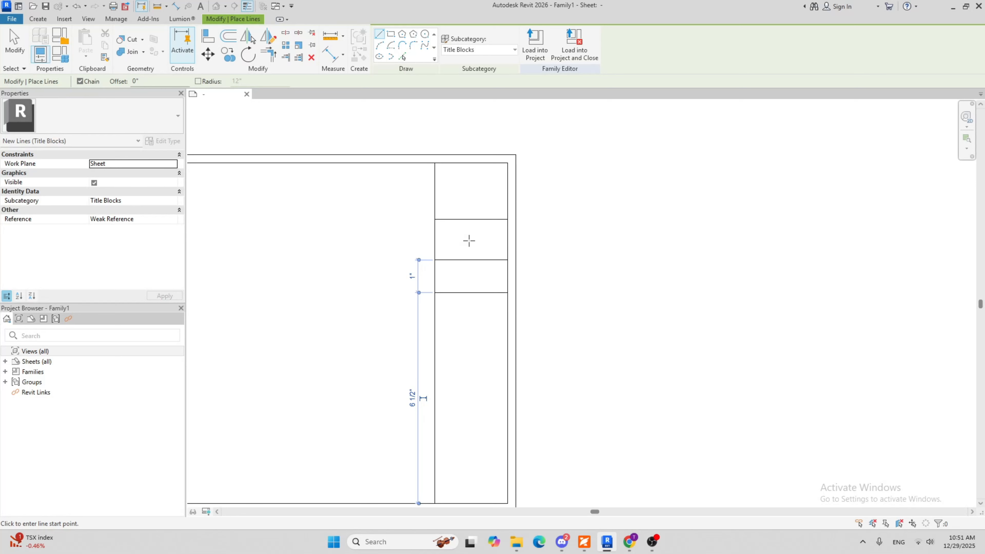
middle_drag(438, 322, 440, 277)
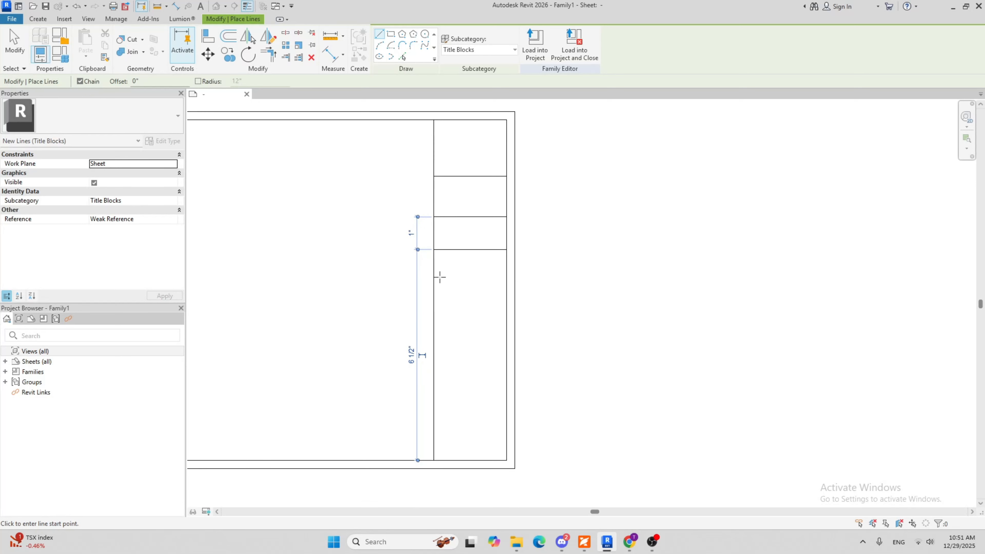
scroll(440, 277, up, 2)
click(432, 273)
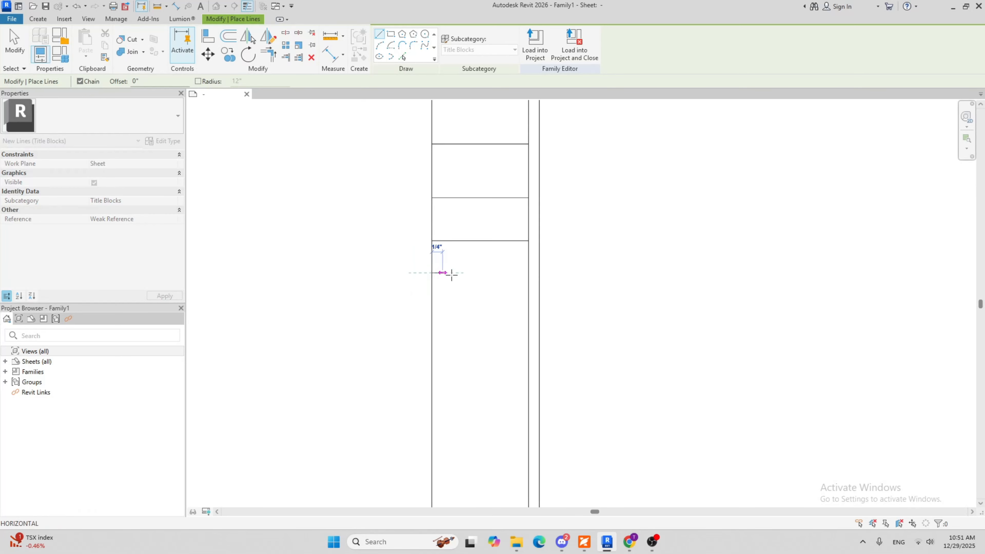
click(529, 272)
key(Escape)
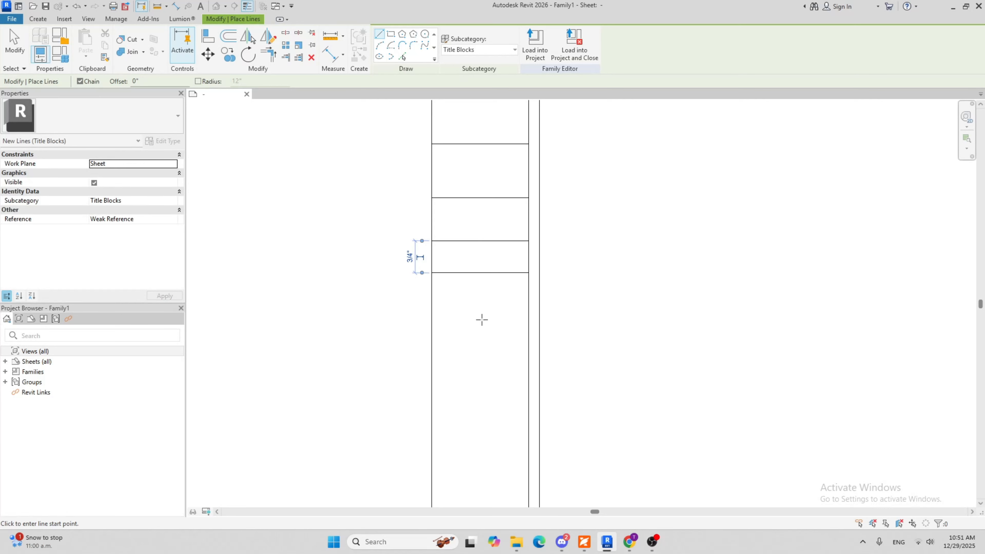
Draw a horizontal divider across the right strip, about 2 1/4" above the inner border's bottom line
middle_drag(482, 257, 473, 332)
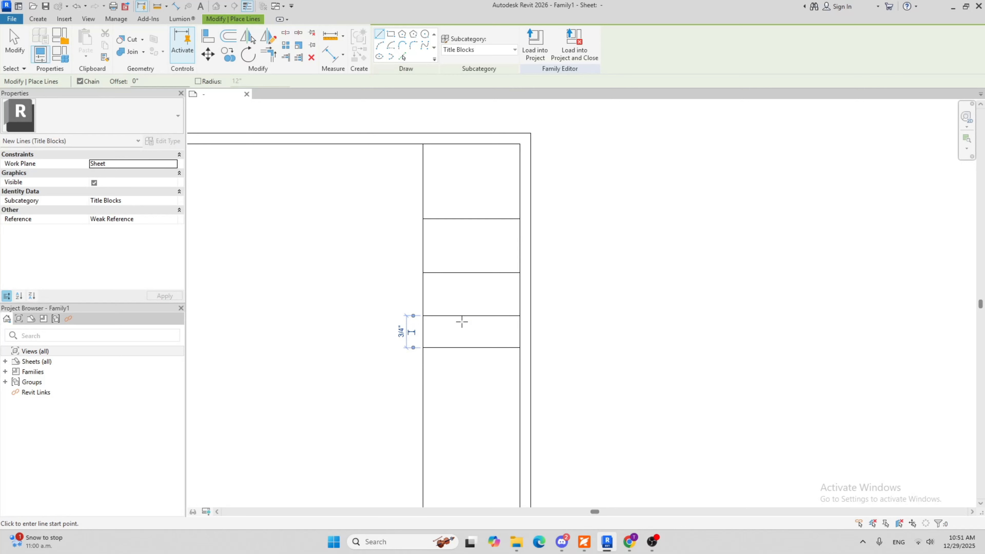
scroll(453, 354, down, 1)
middle_drag(454, 354, 461, 281)
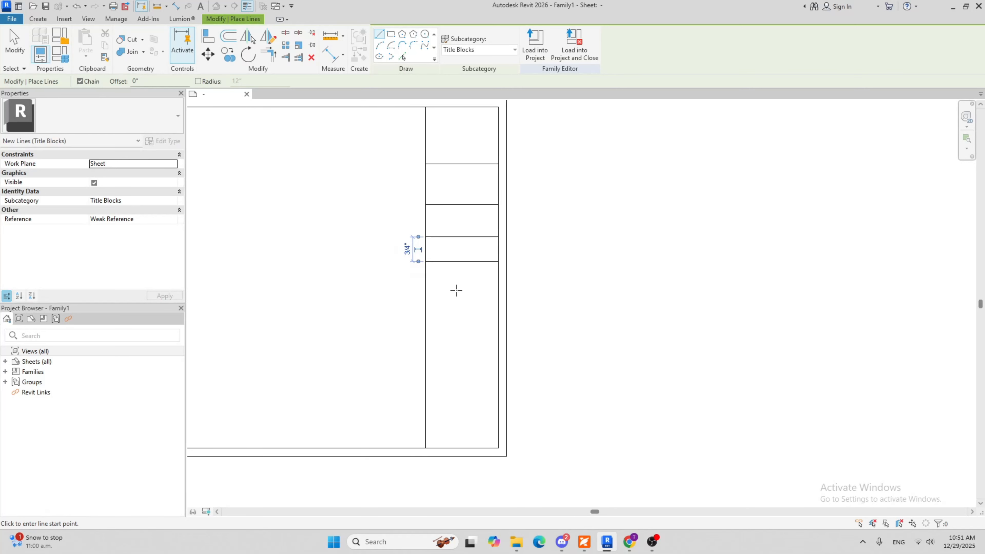
scroll(460, 296, up, 3)
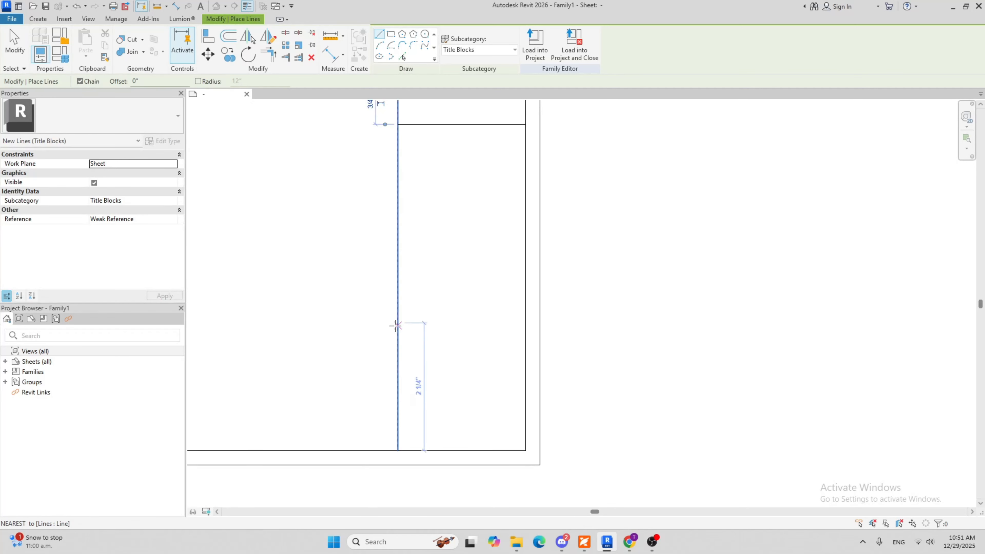
click(396, 323)
click(526, 324)
key(Escape)
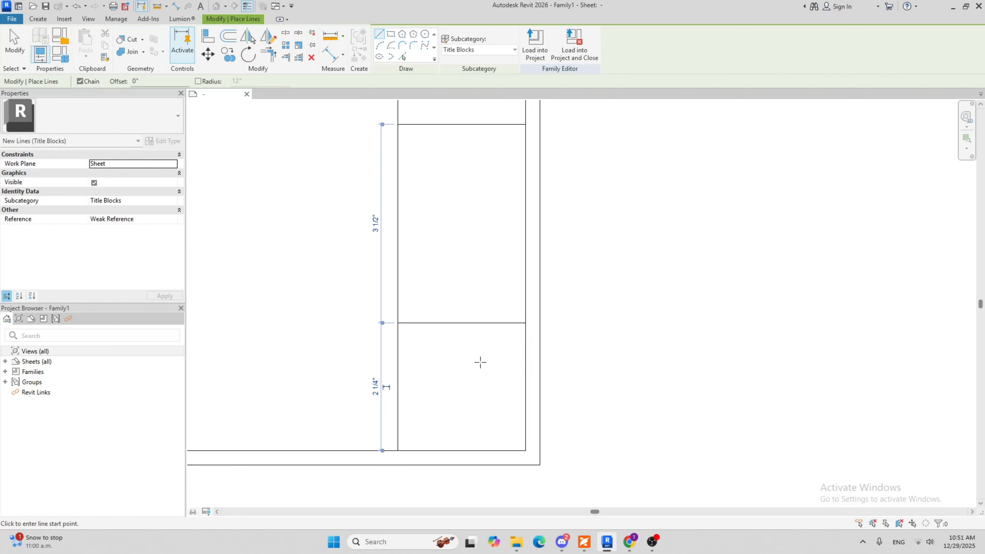
Draw two more dividers at about 1/2" spacing below the one that sits 2 1/4" above the inner border's bottom line
click(398, 352)
click(525, 352)
key(Escape)
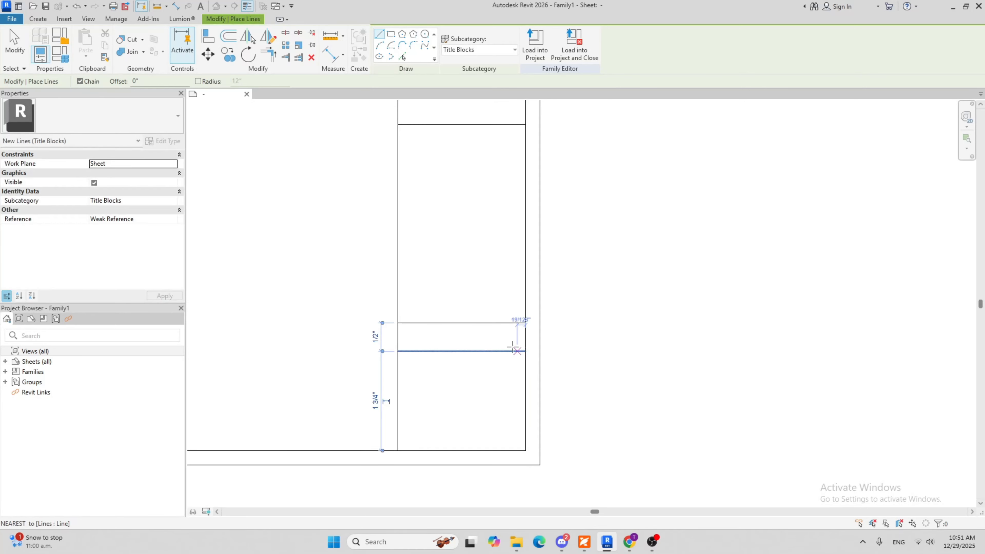
click(398, 380)
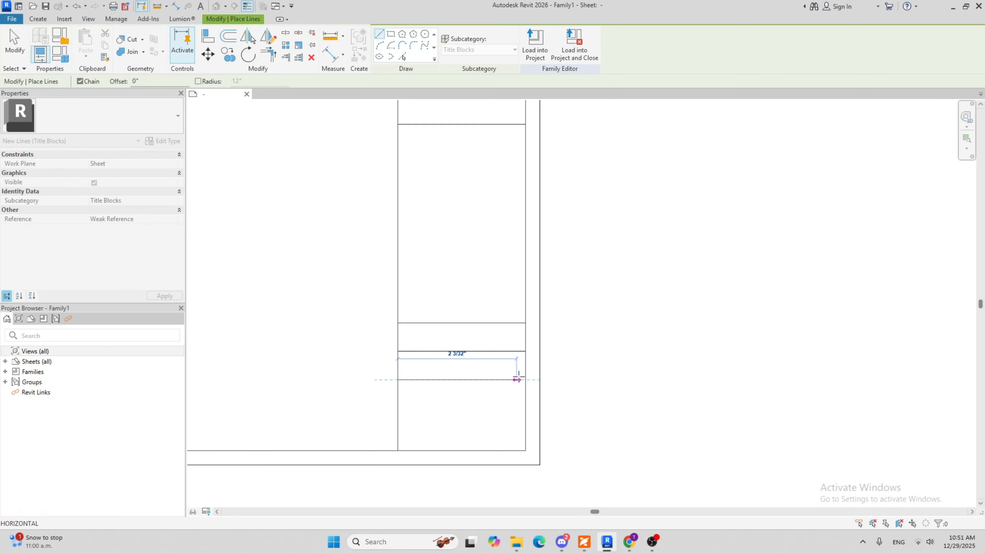
click(526, 380)
key(Escape)
Add two further dividers below the lowest one in the right strip, spaced about 0.4" and 0.36" downward
click(398, 403)
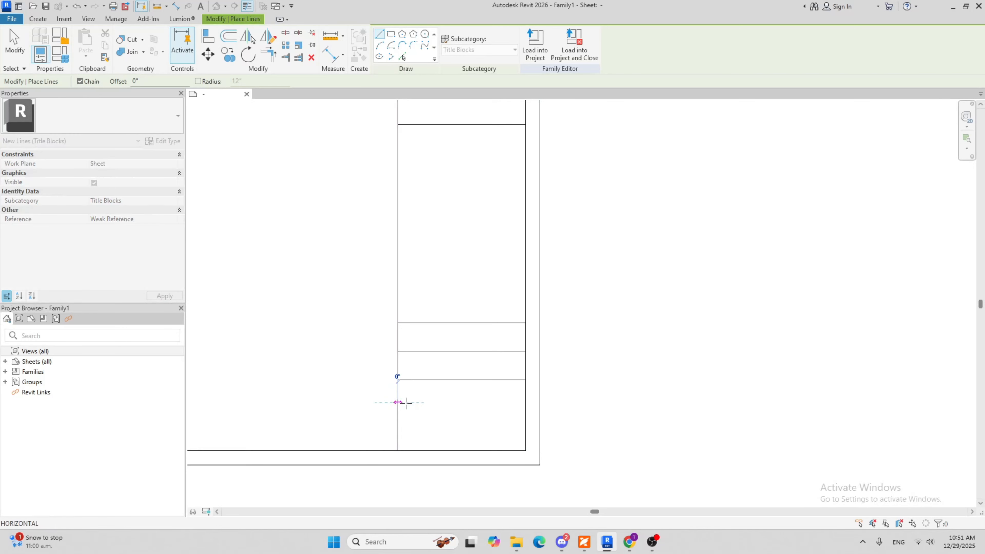
click(526, 403)
key(Escape)
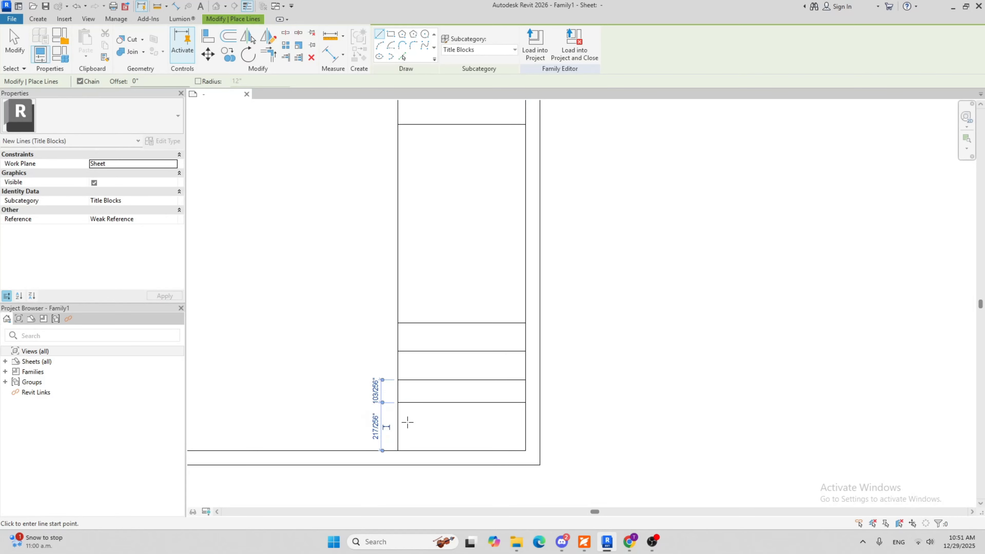
click(398, 424)
click(525, 423)
key(Escape)
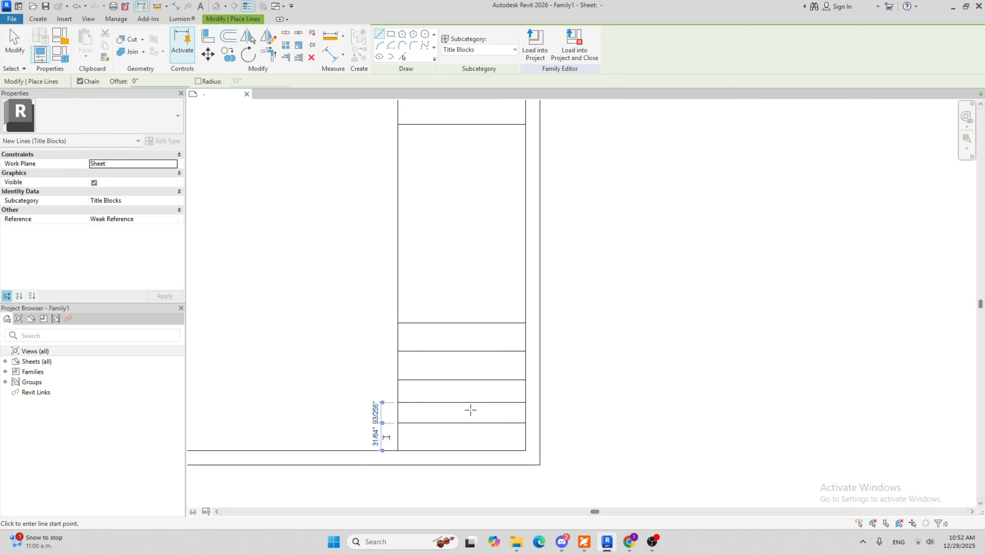
Draw the last divider of the right strip about 1/4" below the lowest one and end the Line command
click(398, 437)
click(524, 438)
key(Escape)
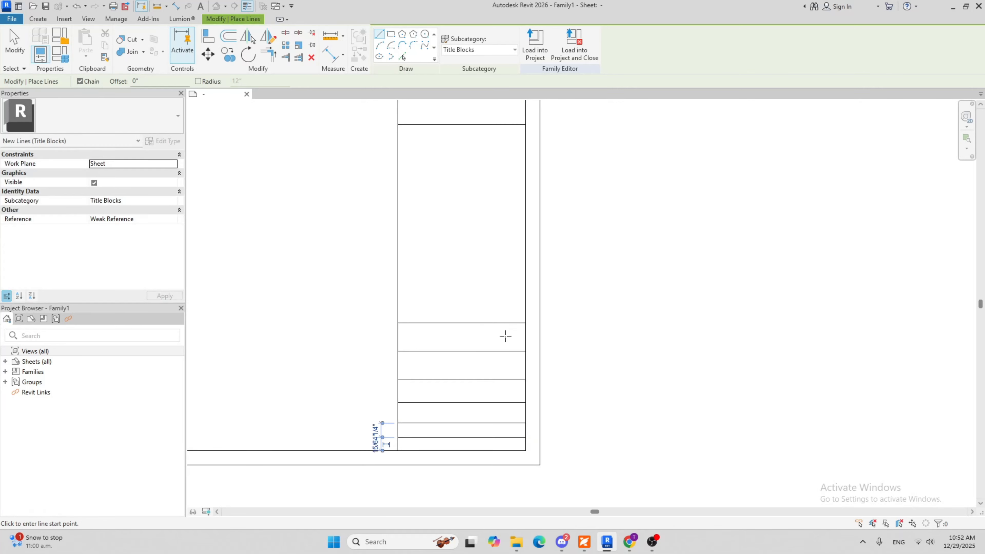
key(Escape)
scroll(470, 283, down, 2)
scroll(481, 295, down, 2)
scroll(469, 372, up, 3)
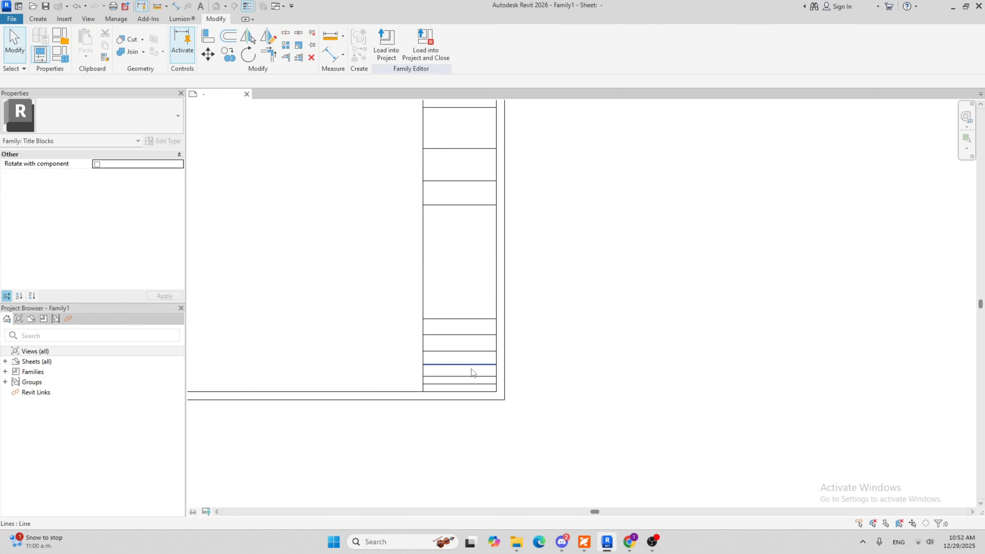
Examine the finished row dividers along the whole height of the right strip
scroll(466, 390, up, 3)
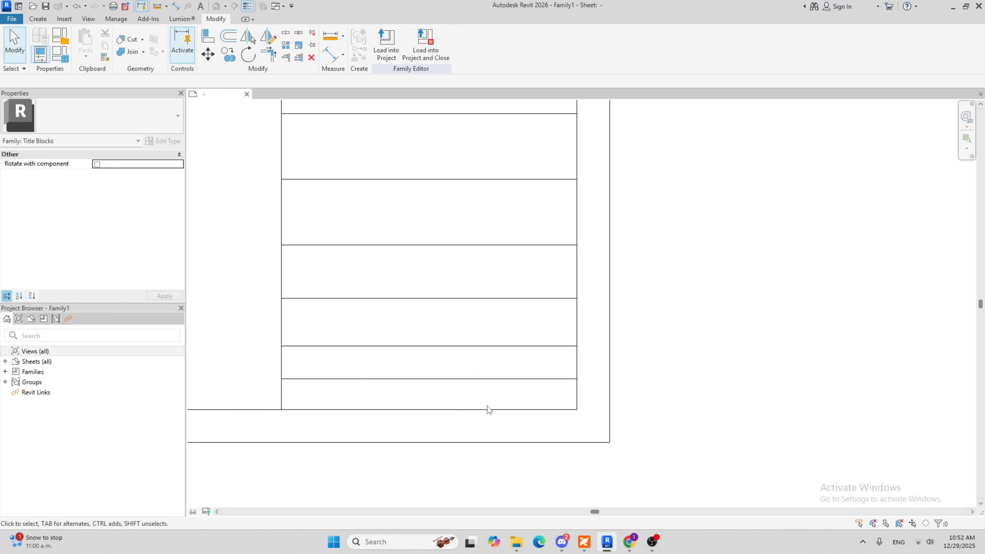
scroll(503, 397, down, 6)
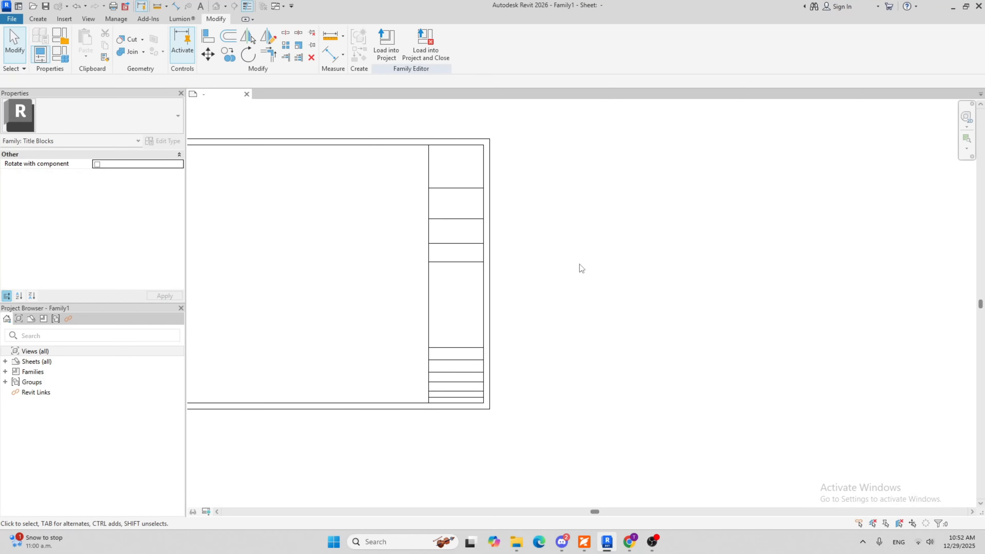
scroll(431, 286, up, 2)
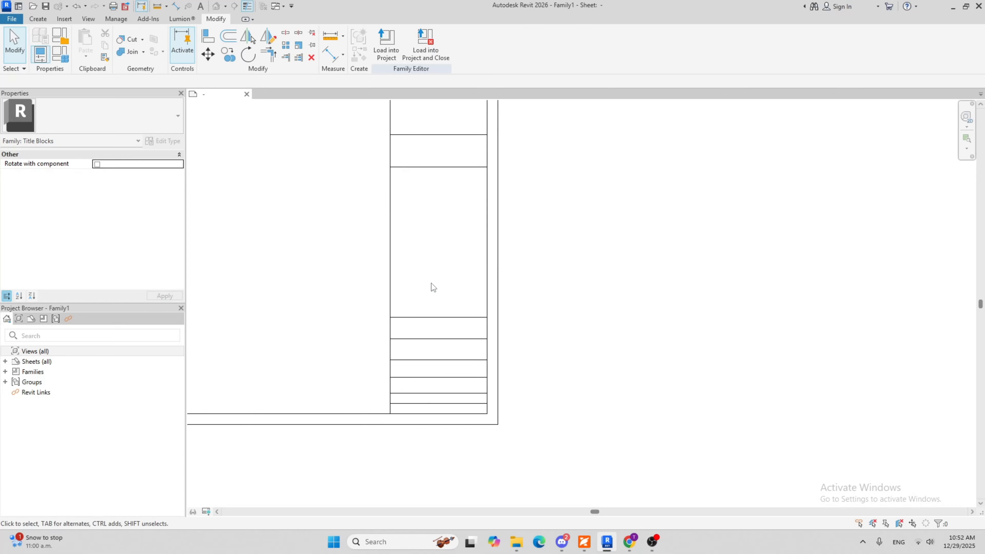
middle_drag(431, 286, 436, 397)
scroll(419, 285, up, 5)
middle_drag(426, 311, 438, 359)
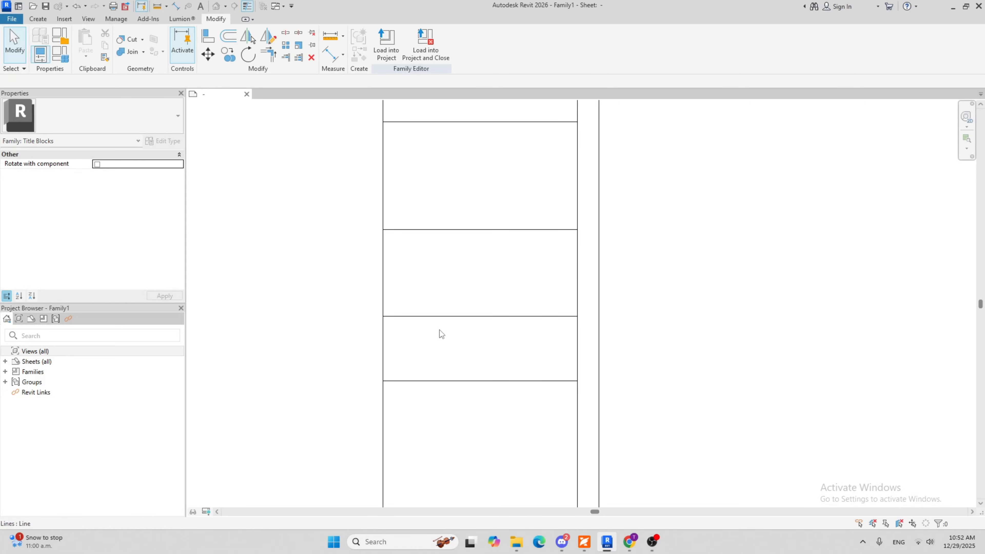
scroll(458, 269, down, 3)
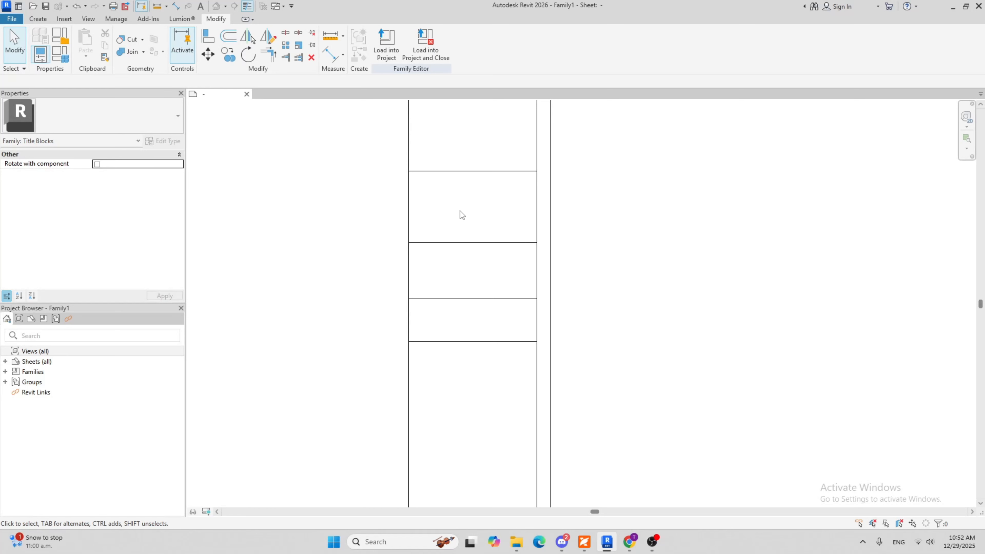
scroll(469, 237, down, 3)
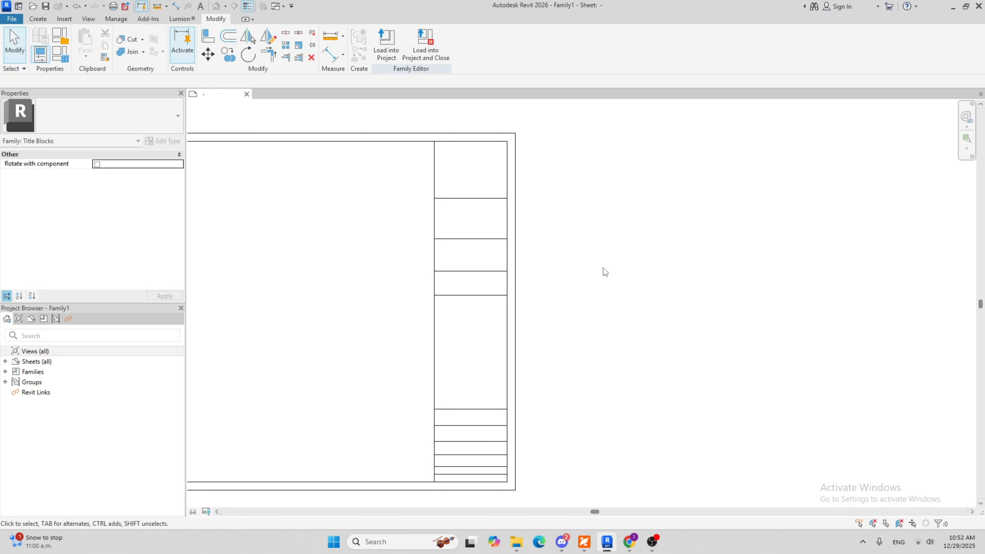
middle_drag(625, 273, 613, 304)
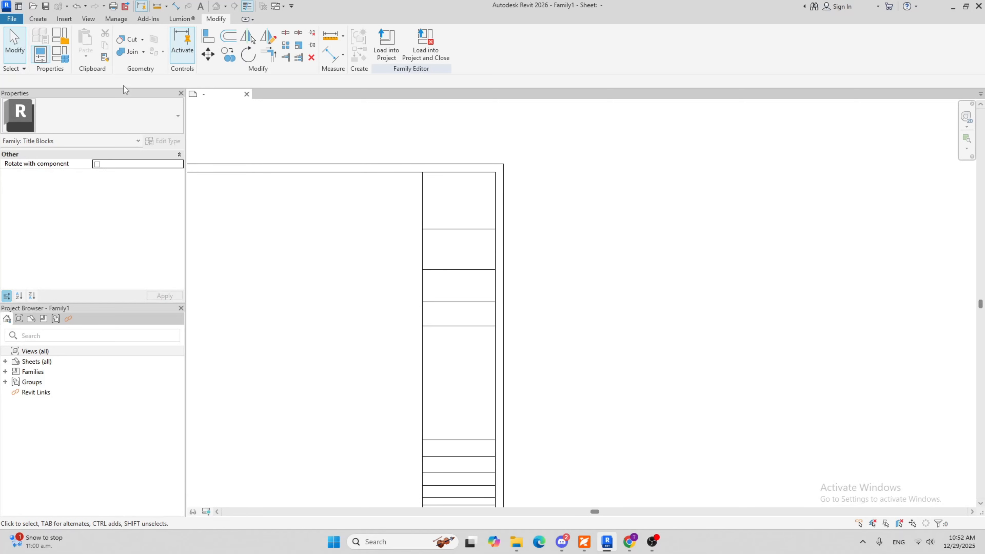
Start the Text command for labelling the upper rows of the right strip
click(44, 22)
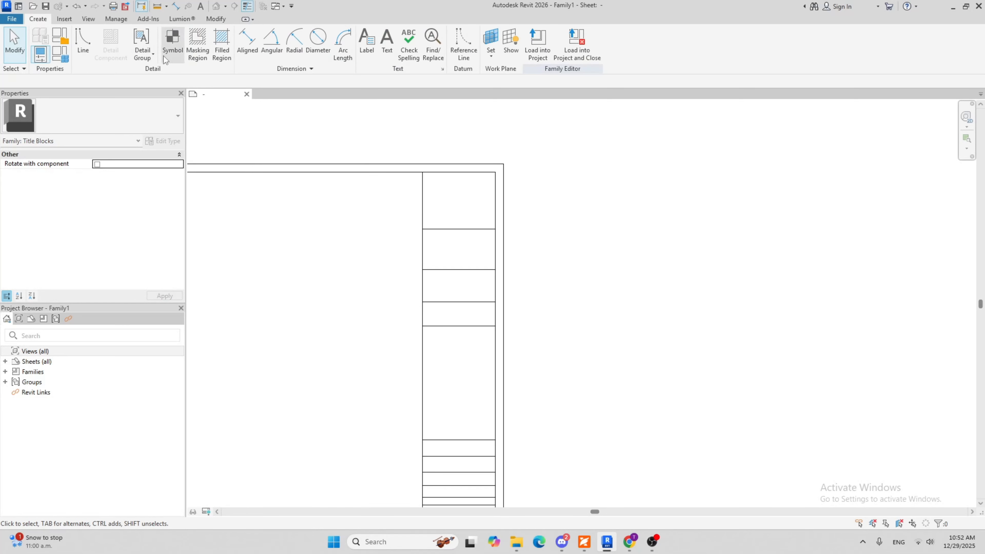
click(386, 47)
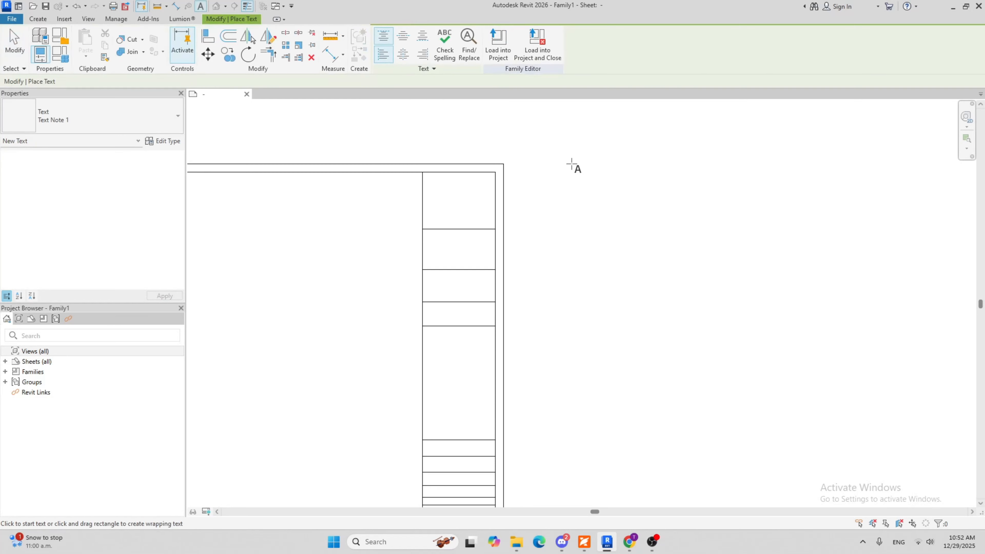
scroll(446, 247, up, 2)
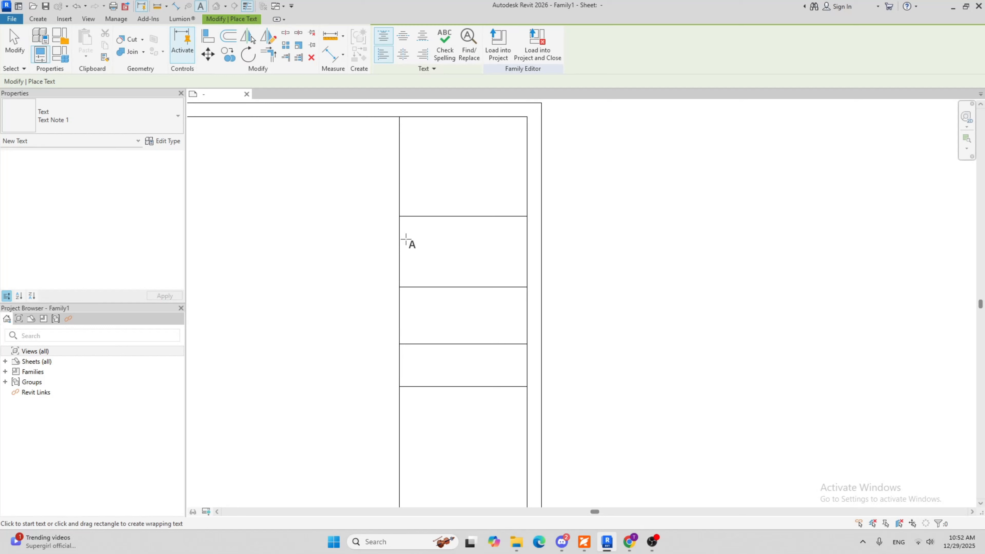
Switch to Chrome, search Google for "title block architecture" and browse the image results for a reference
click(638, 535)
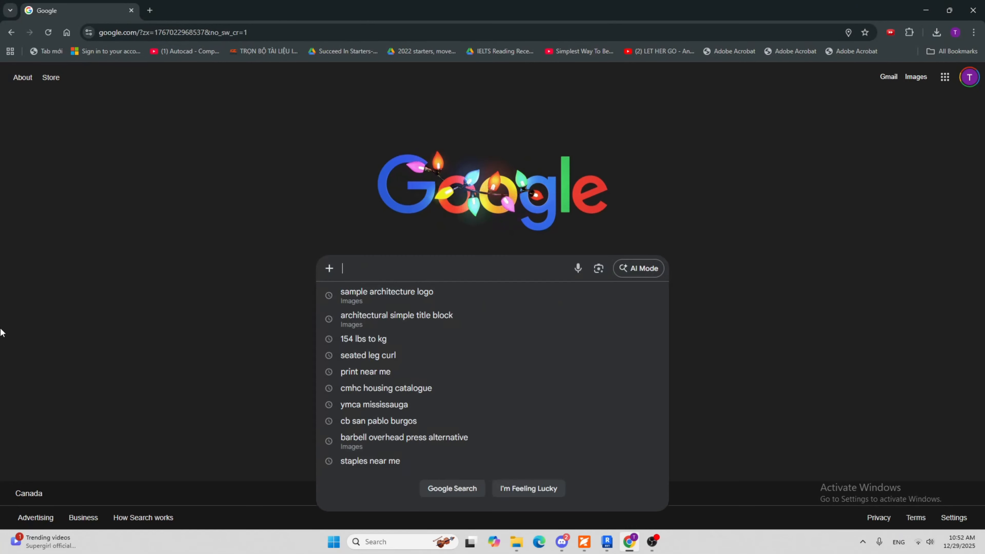
text(title)
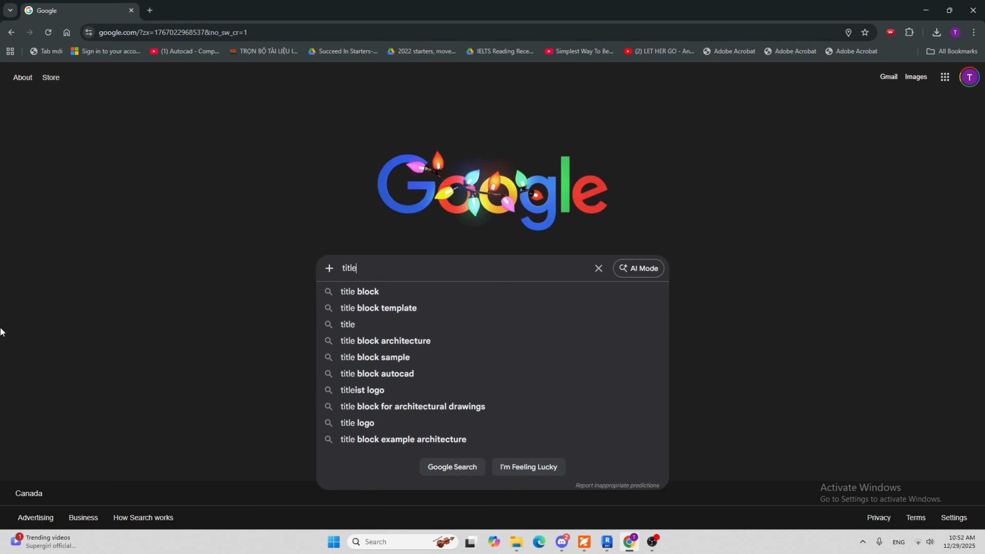
text( block architecture)
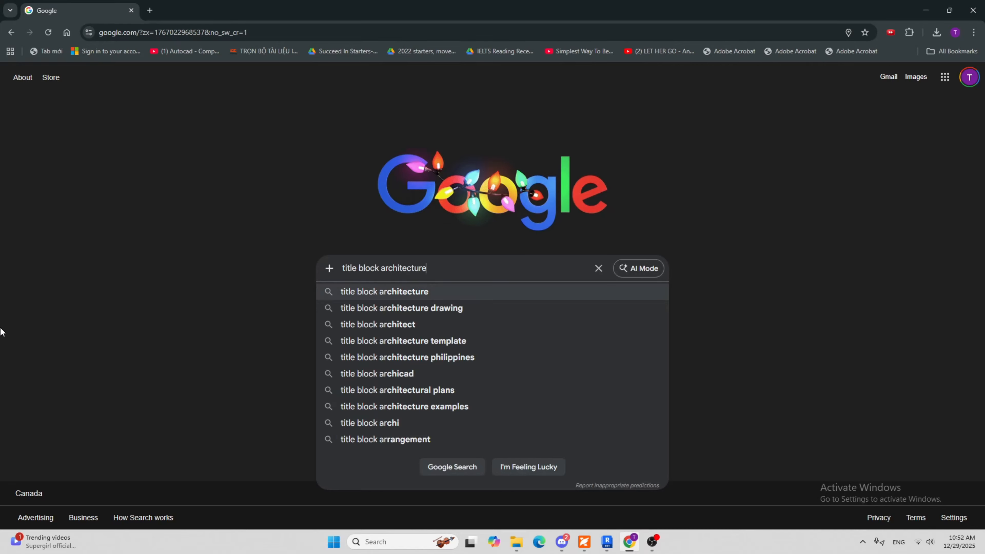
key(Return)
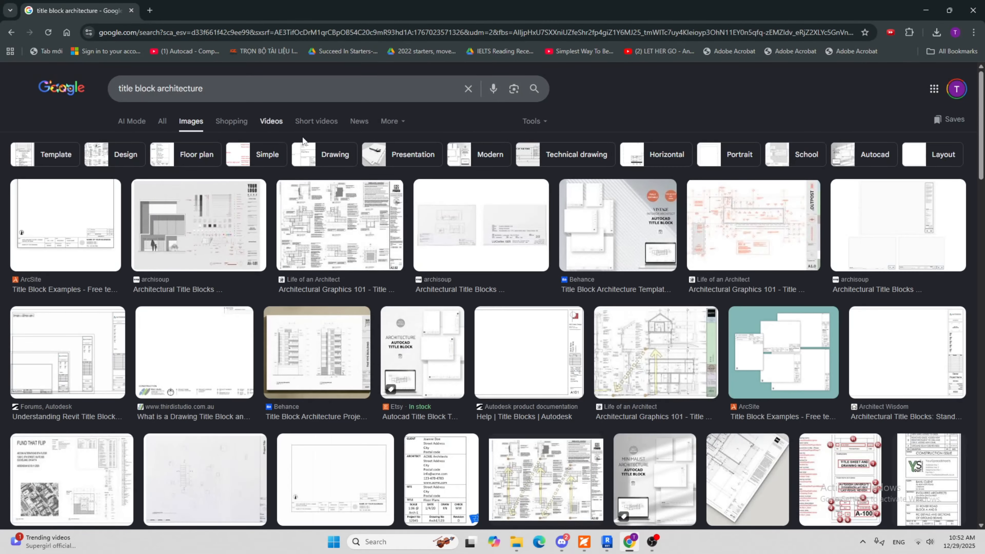
scroll(640, 140, down, 4)
scroll(655, 286, up, 1)
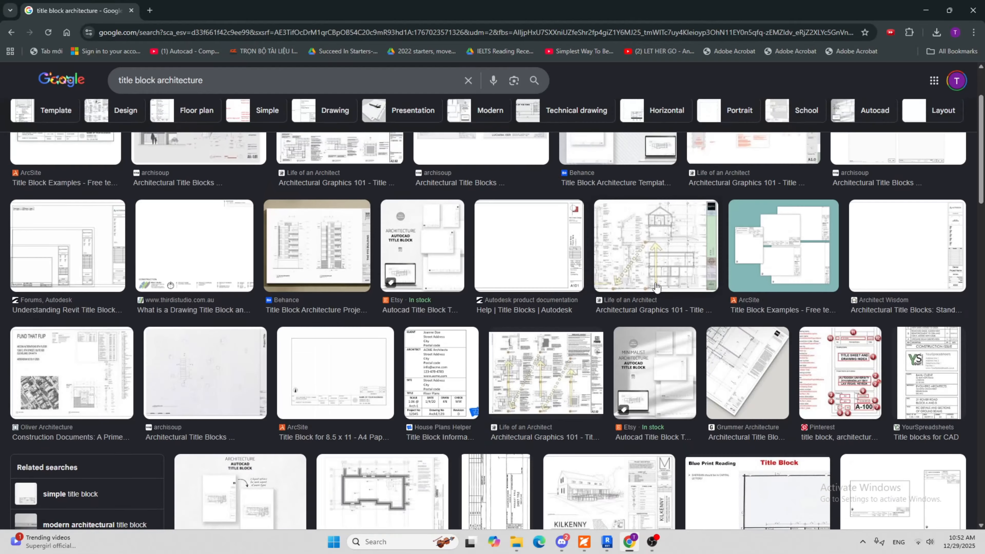
scroll(655, 286, up, 2)
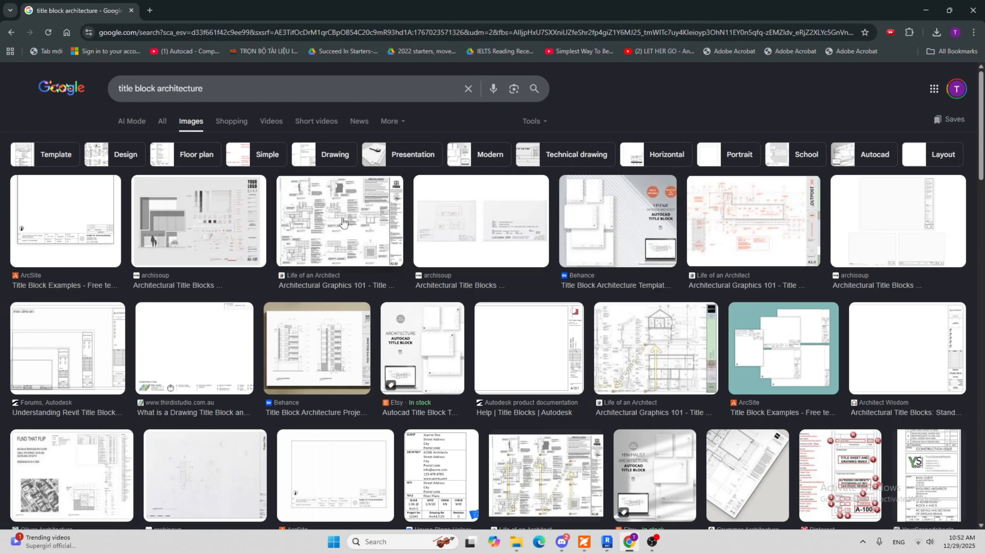
Open the ArcSite title block example image in its own browser tab
click(46, 241)
right_click(727, 259)
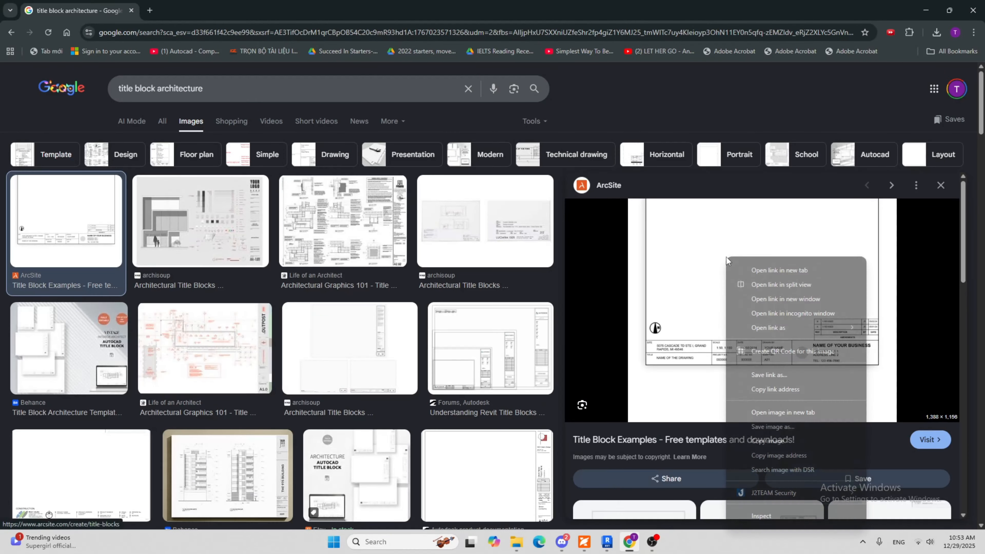
click(788, 412)
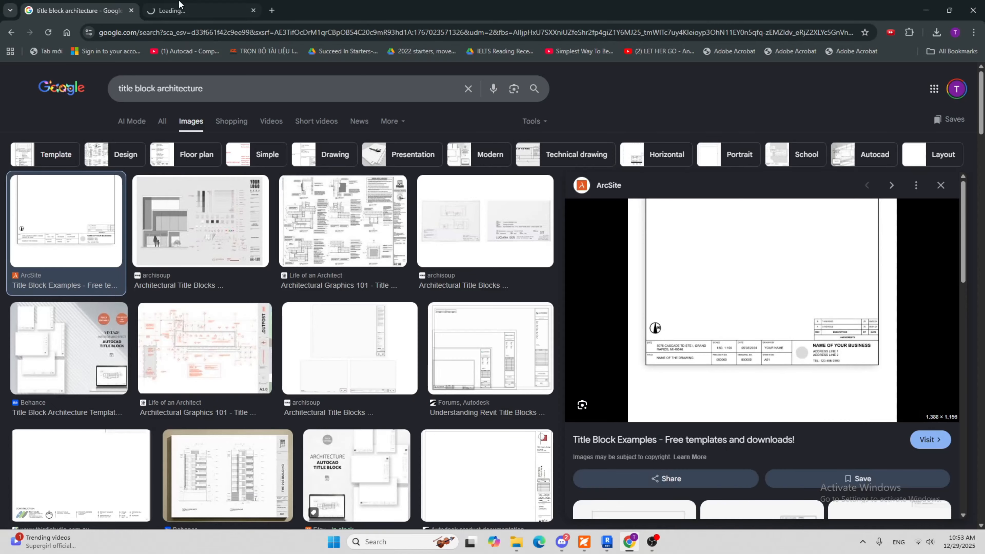
click(179, 4)
Examine which information fields the example title block contains and how they are arranged along its lower edge
ctrl+scroll(478, 224, down, 3)
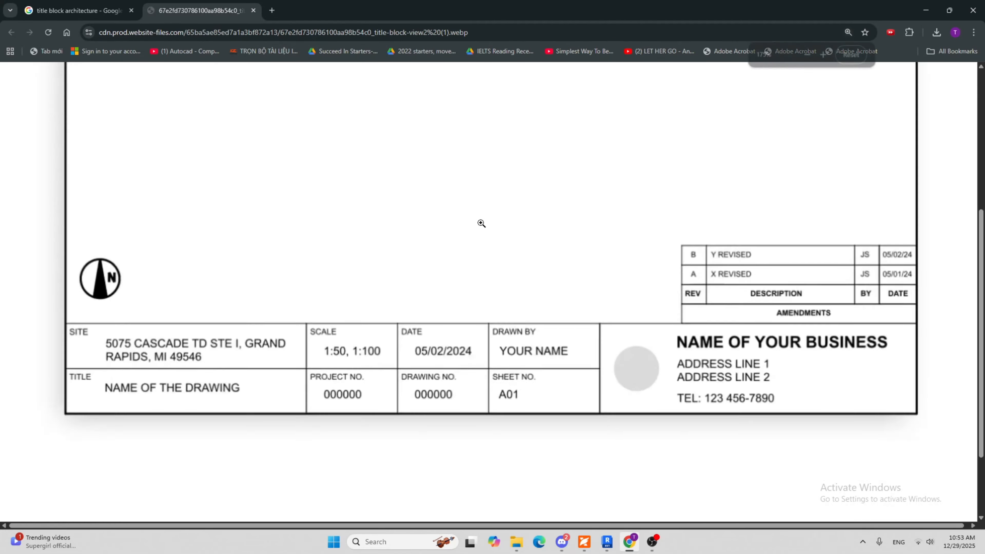
ctrl+scroll(460, 240, up, 2)
ctrl+scroll(396, 194, up, 1)
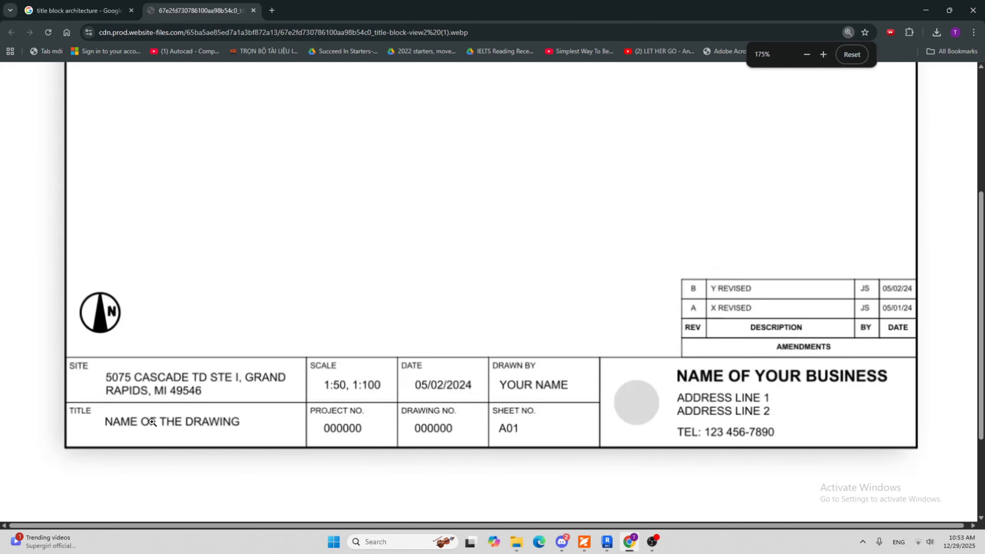
scroll(293, 223, down, 2)
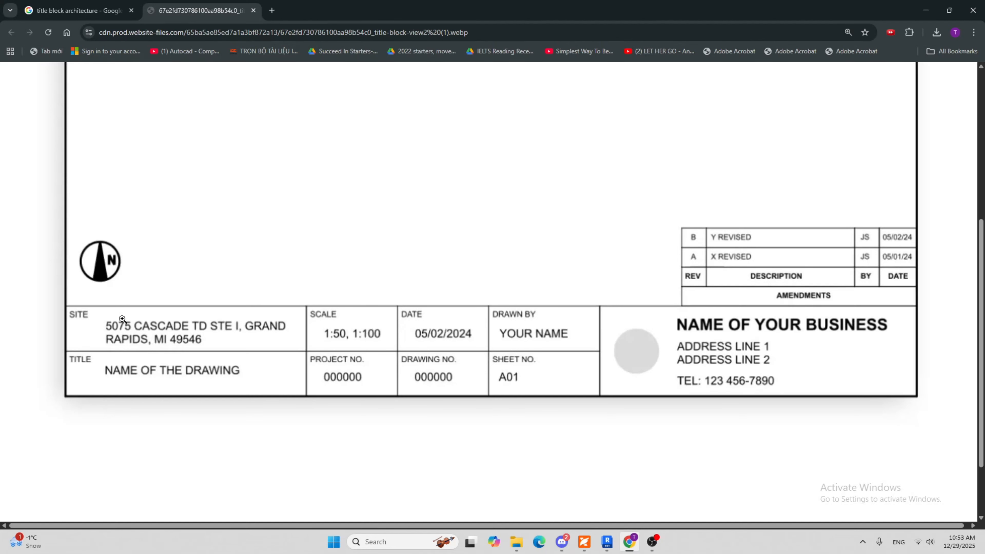
scroll(108, 342, up, 2)
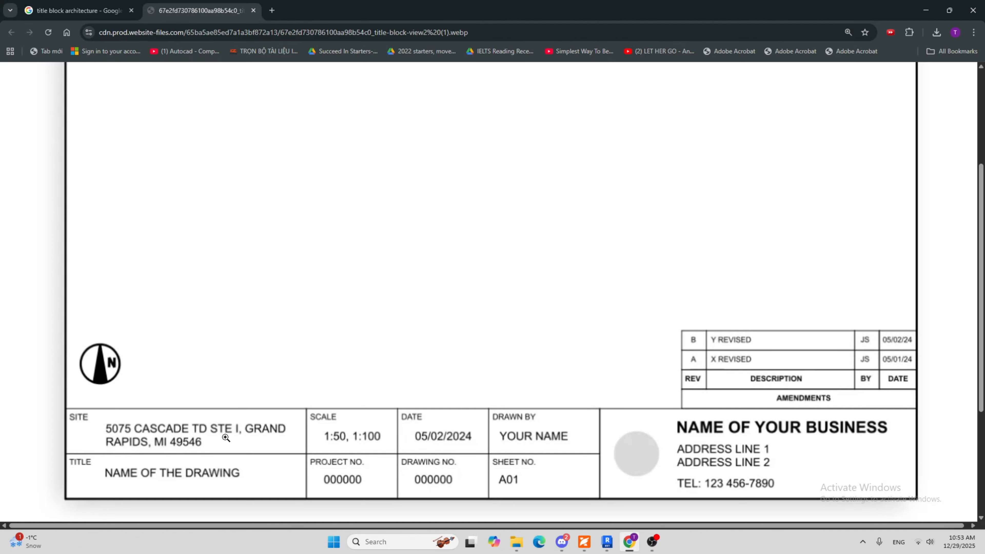
scroll(232, 350, down, 2)
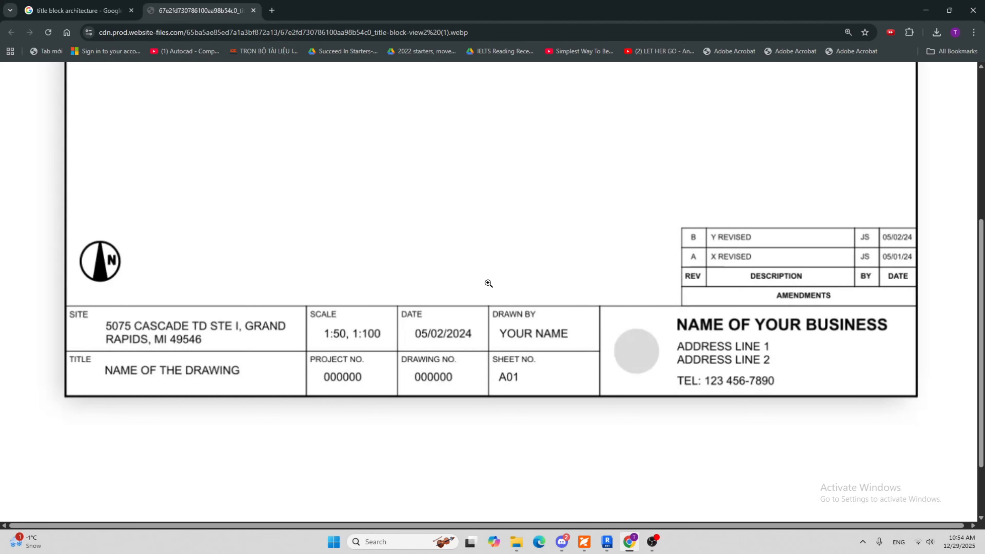
Switch back to Revit and duplicate the Text Note 1 type as "3mm ARIAL"
click(608, 542)
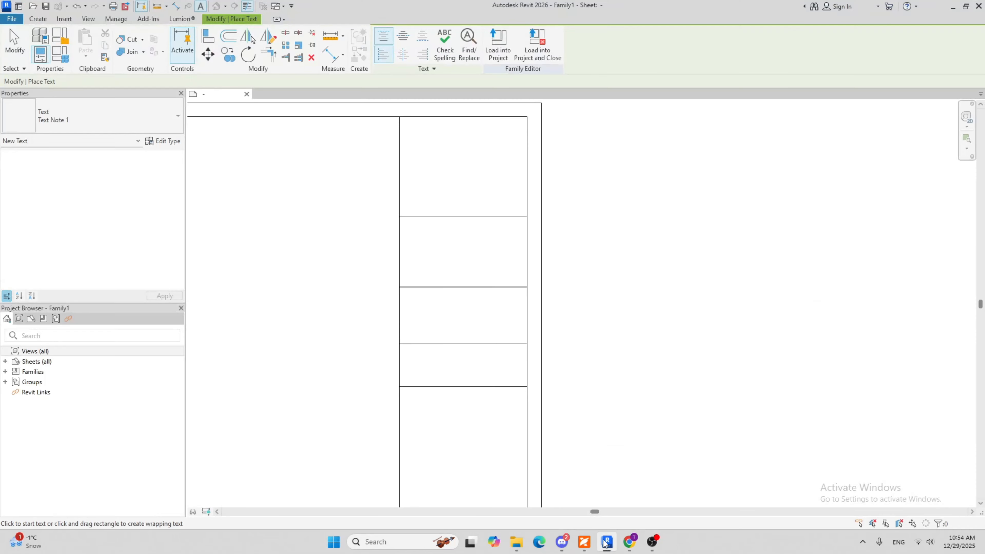
scroll(491, 211, up, 2)
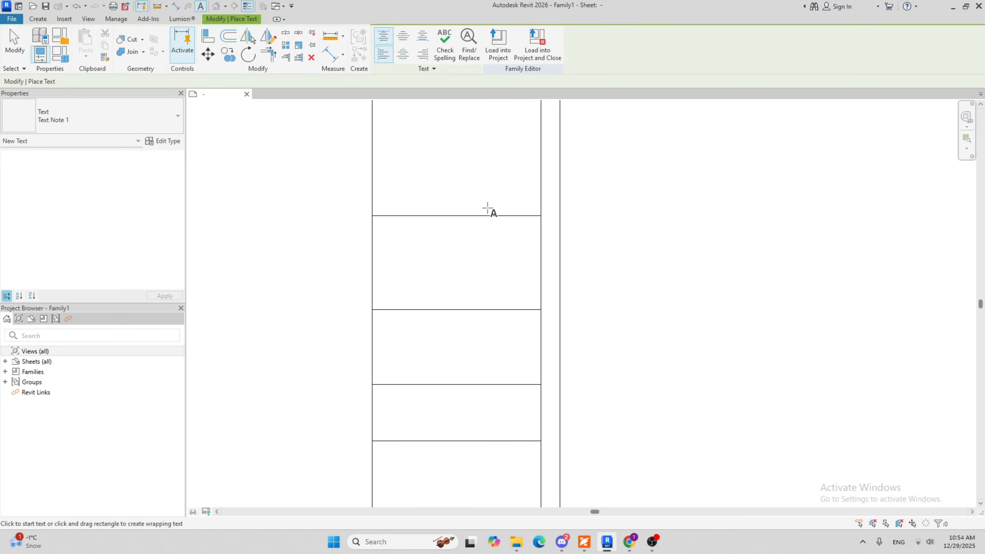
middle_drag(490, 211, 463, 315)
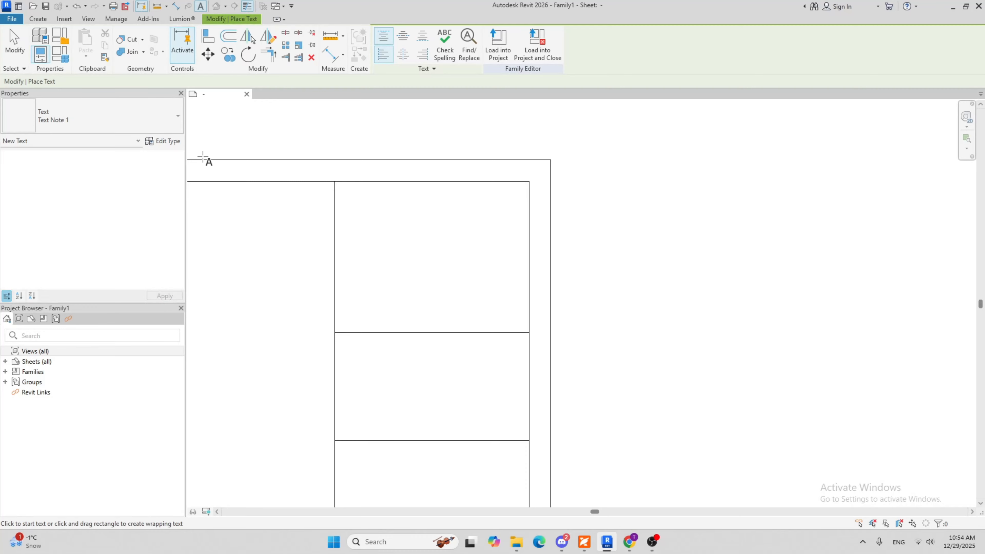
click(163, 141)
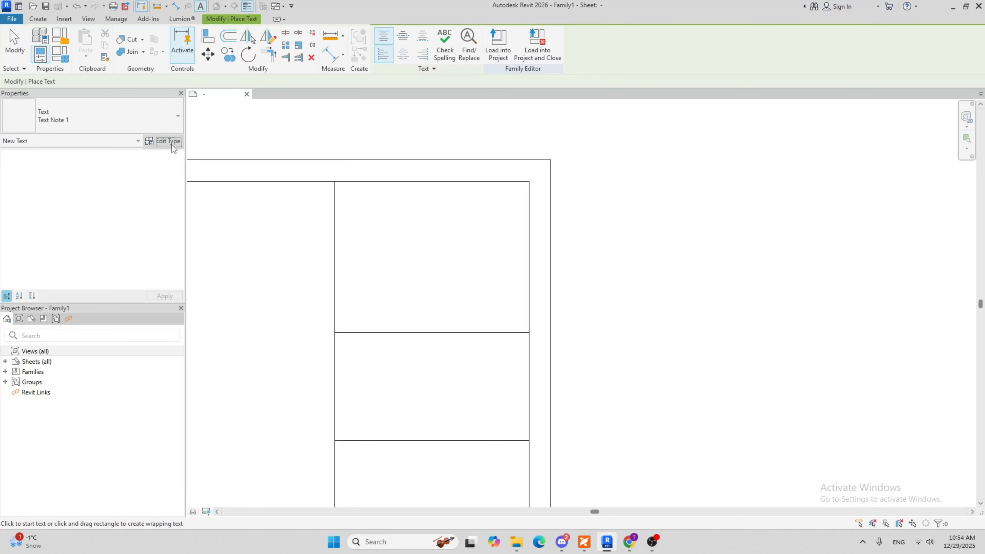
click(830, 193)
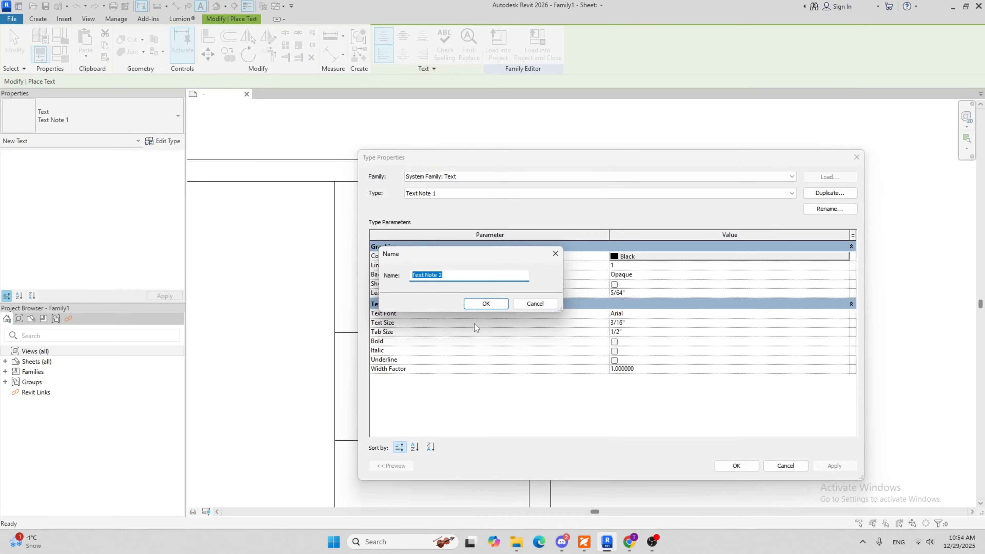
text(3mm ARIAL)
click(488, 305)
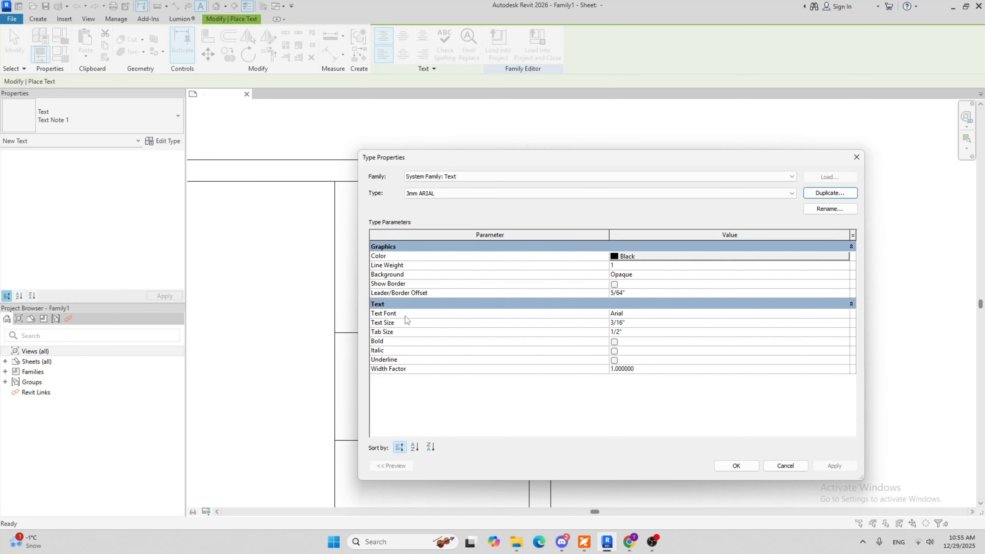
Set the text size of the 3mm ARIAL type to 3 mm and apply the type properties
click(634, 323)
text(3MM)
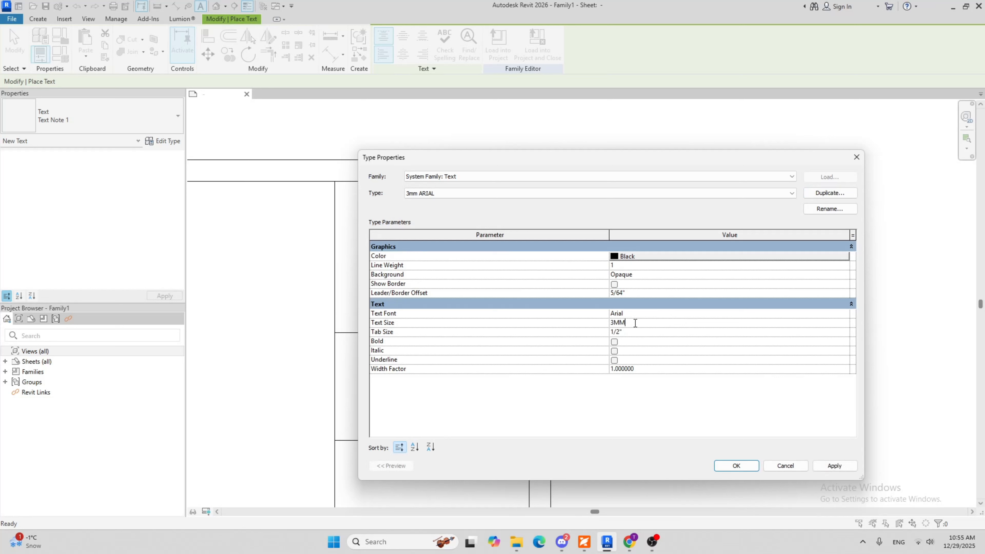
key(Return)
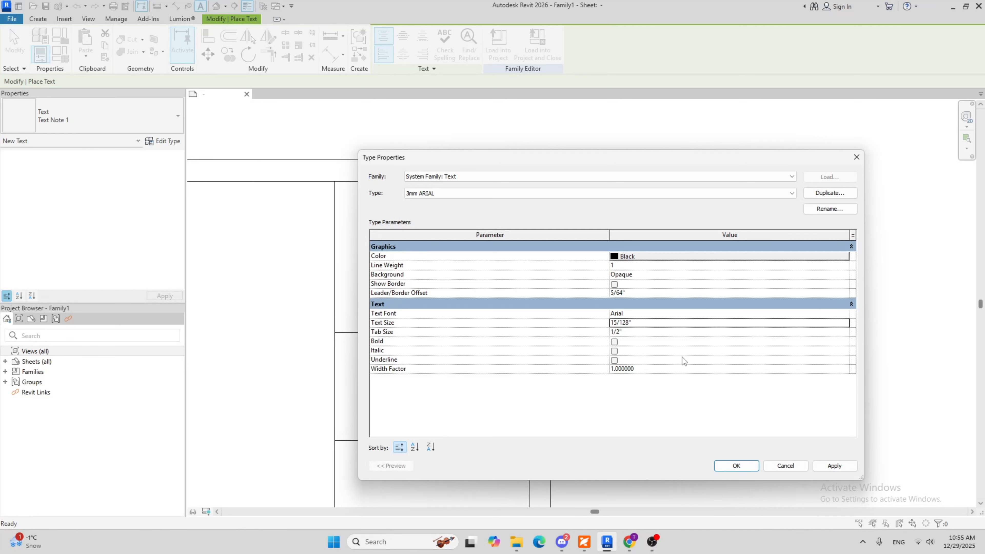
click(737, 465)
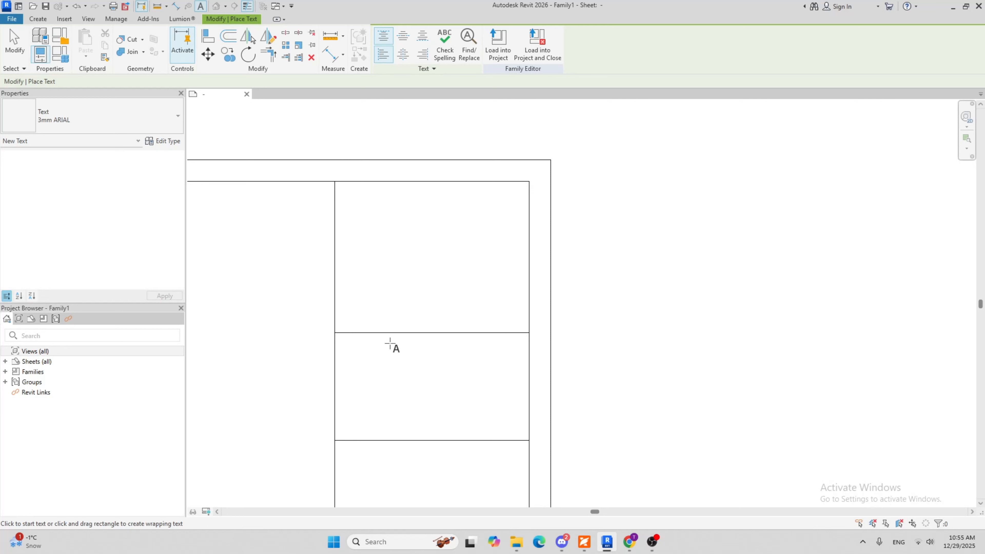
Place the bold text "PROJECT NAME:" near the upper edge of the strip's second row
click(354, 347)
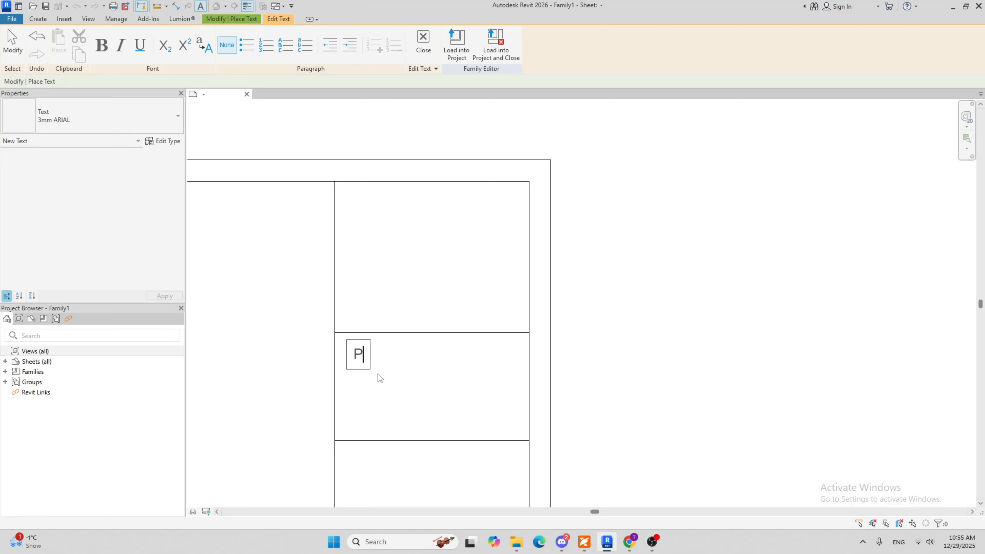
text(PROJEC)
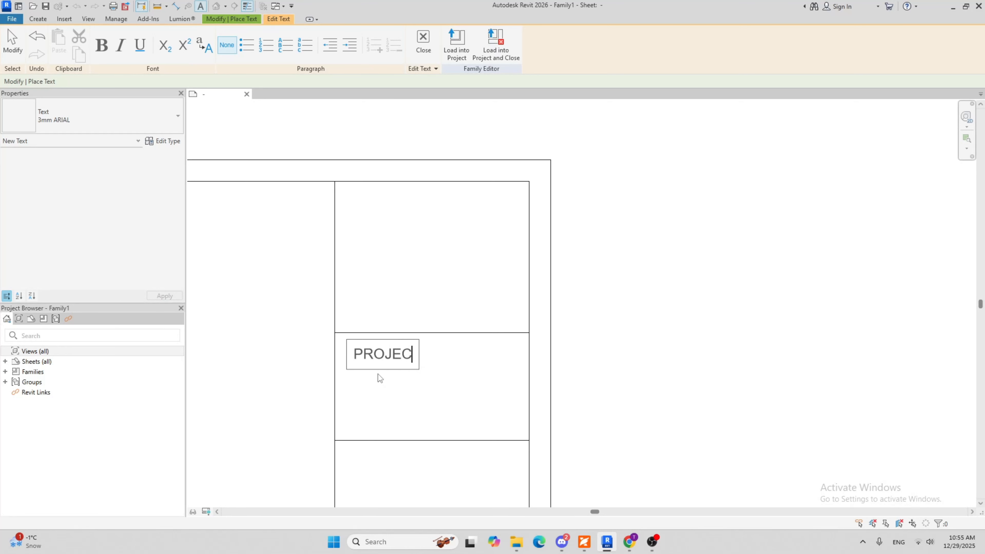
text(T NAME:)
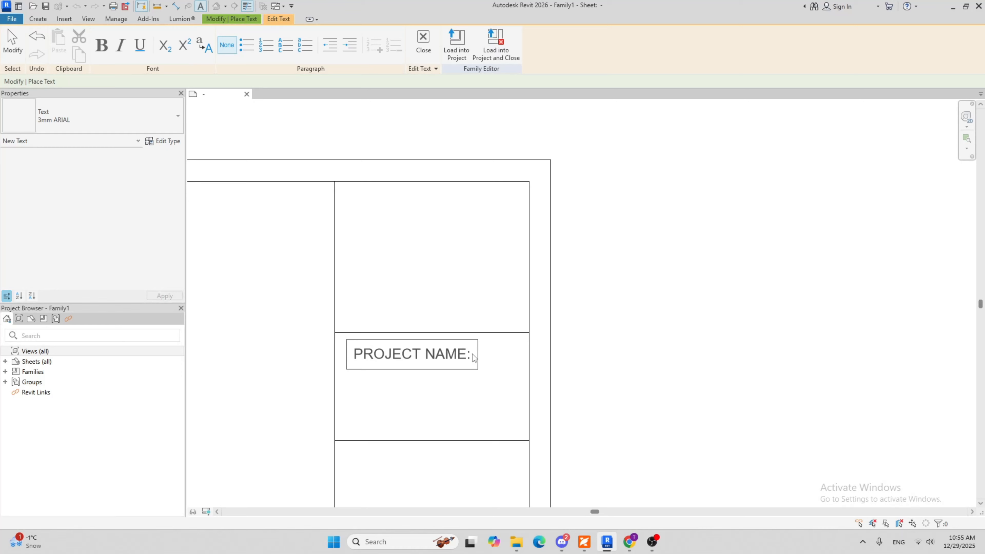
drag(472, 354, 341, 359)
click(100, 49)
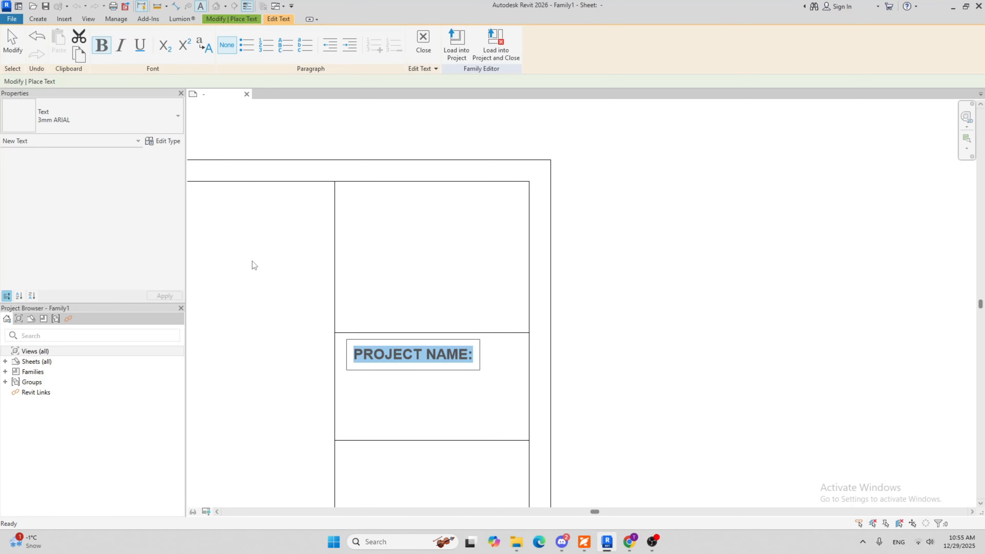
click(405, 402)
key(Escape)
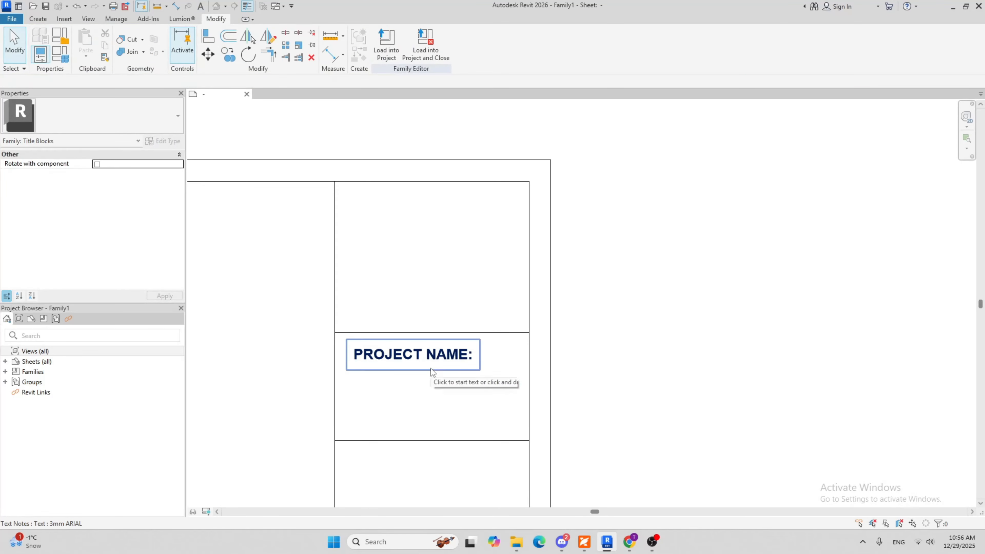
Align the PROJECT NAME: text to center and middle, and move it to the middle of its row's width
click(431, 366)
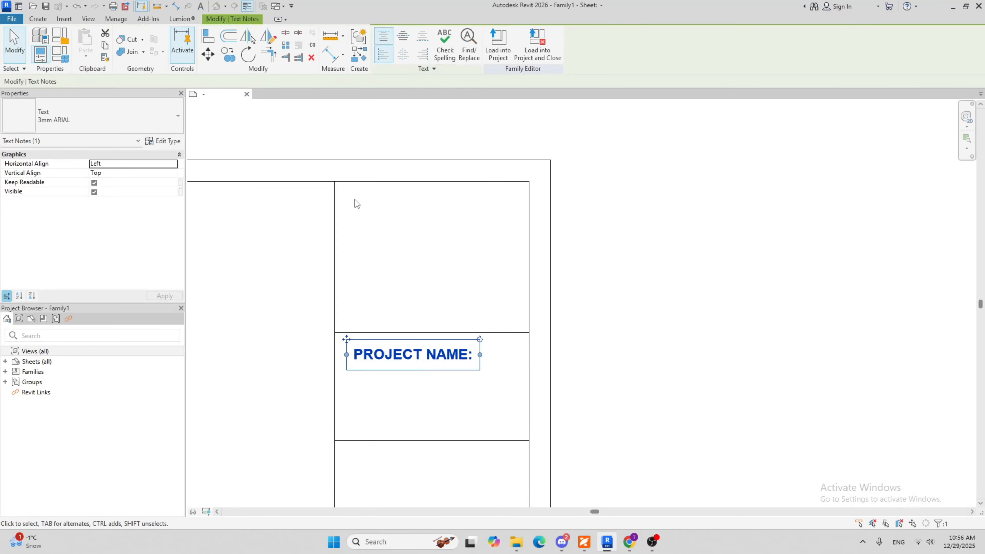
click(408, 39)
click(404, 55)
double_click(413, 359)
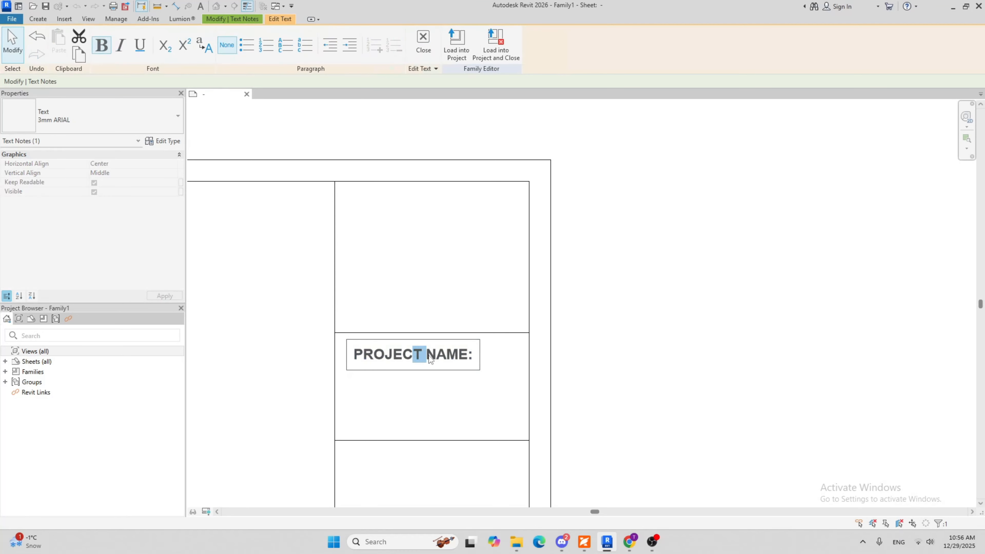
click(407, 403)
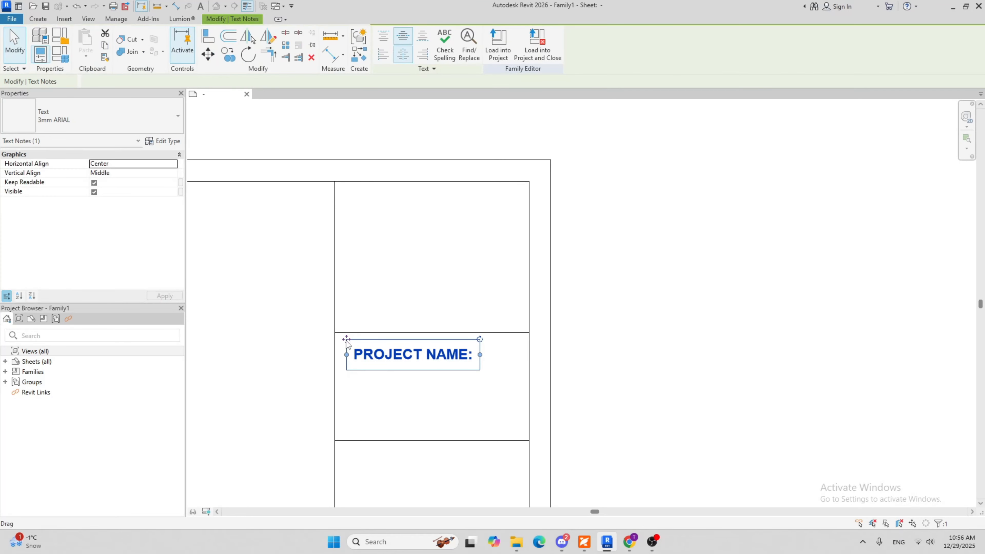
drag(346, 339, 369, 342)
click(400, 403)
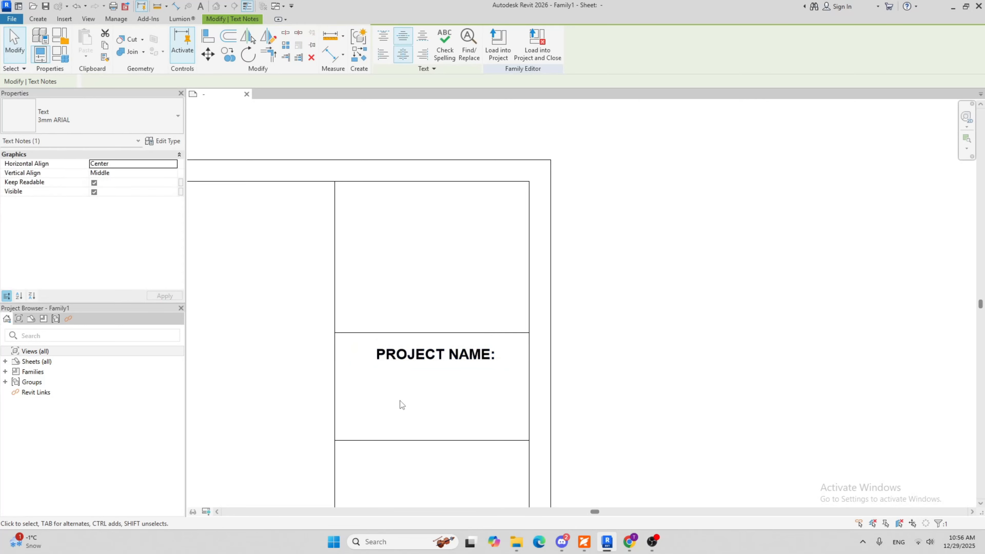
Check the title block layouts in the FOURPLEX reference PDF and the browser example image, and return to Revit
scroll(428, 392, down, 2)
middle_drag(428, 393, 388, 350)
middle_drag(505, 363, 556, 289)
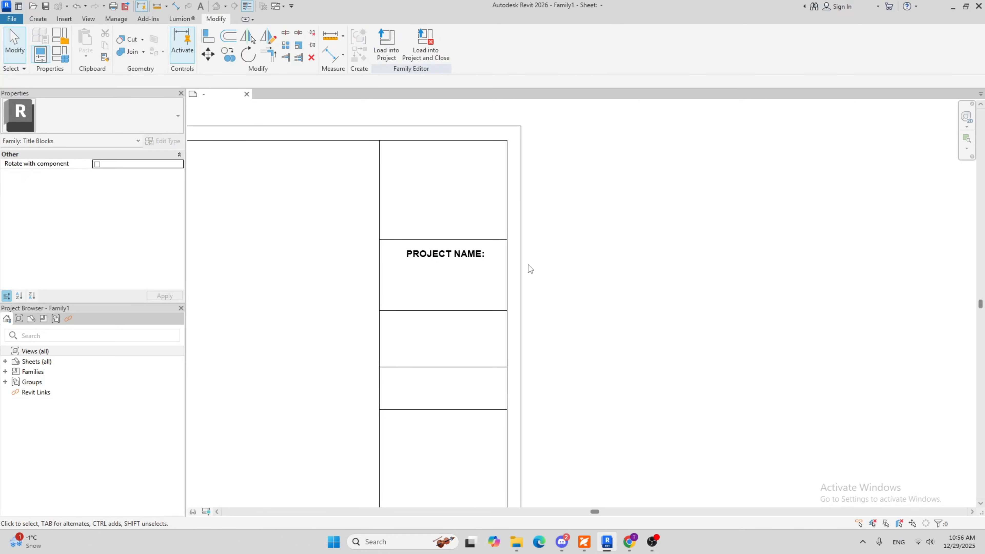
scroll(455, 255, up, 1)
middle_drag(419, 296, 429, 282)
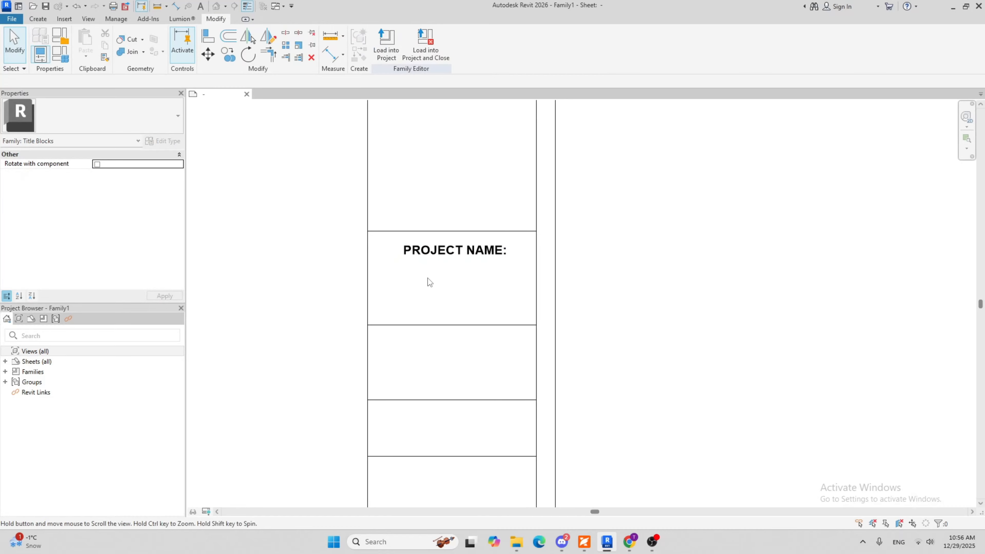
click(585, 542)
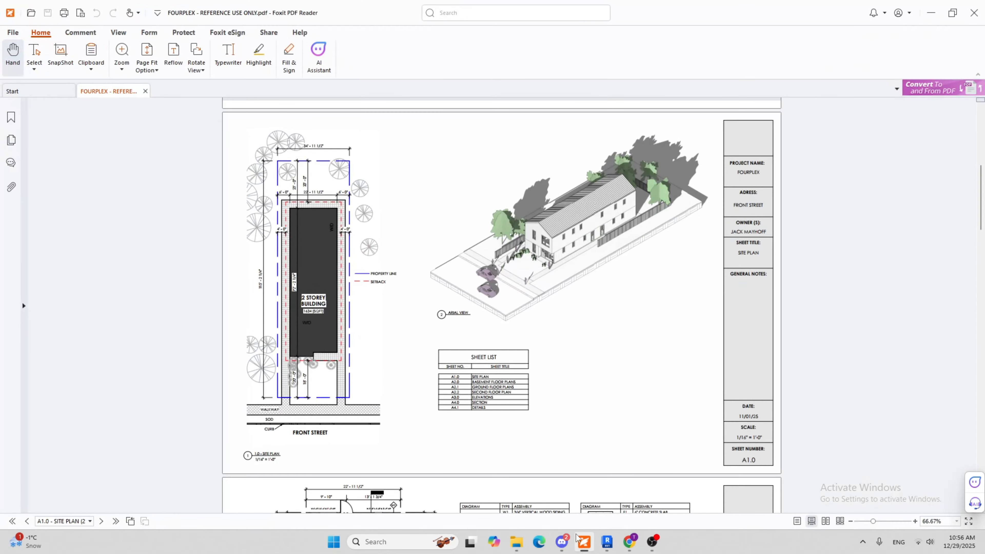
click(585, 546)
click(632, 544)
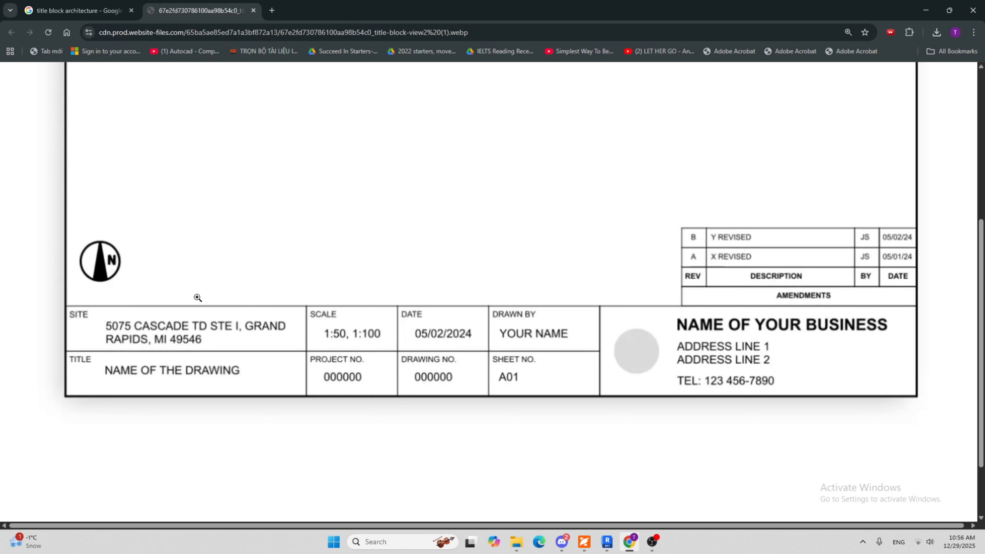
click(612, 550)
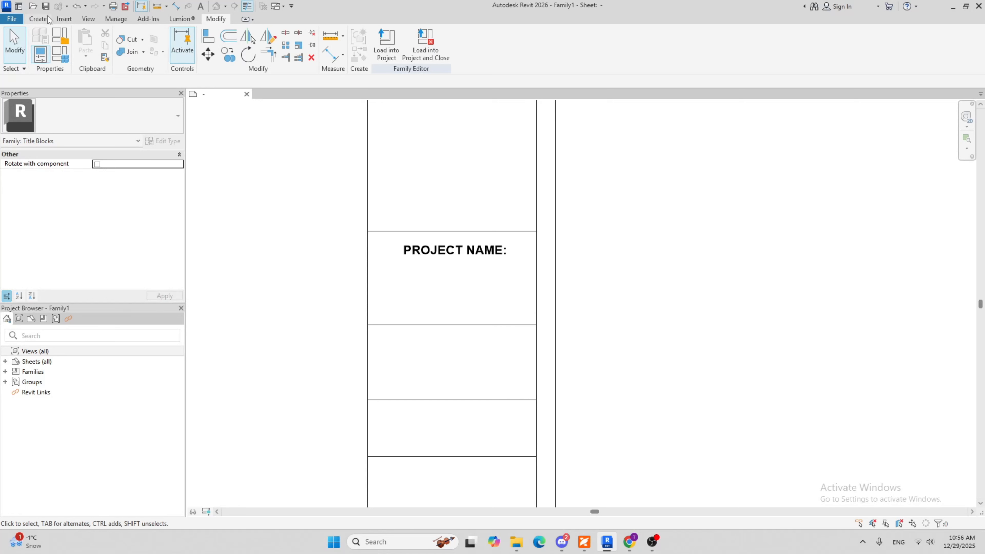
Start a label and duplicate the Tag 1 type as "TAG LABEL - 2.5mm - ARIAL"
click(38, 19)
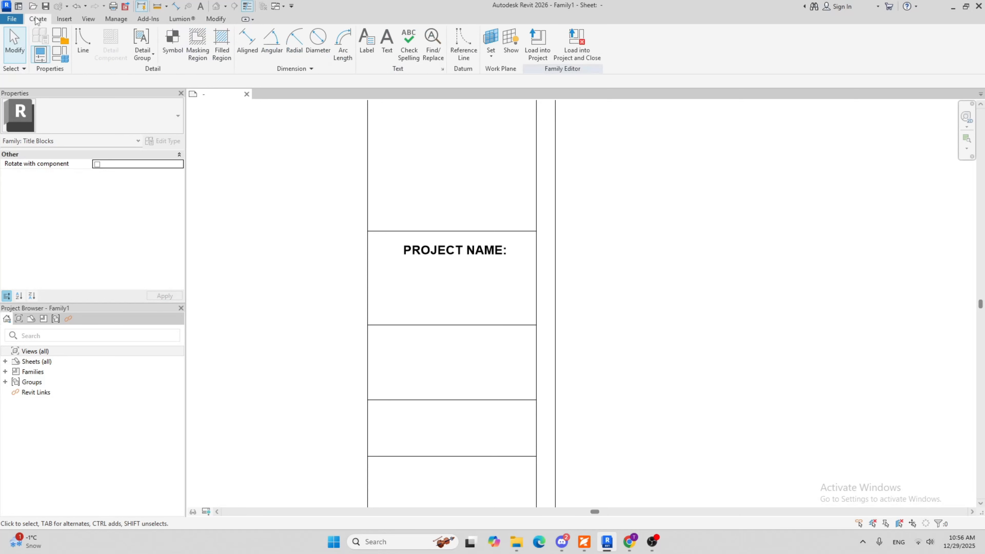
click(367, 53)
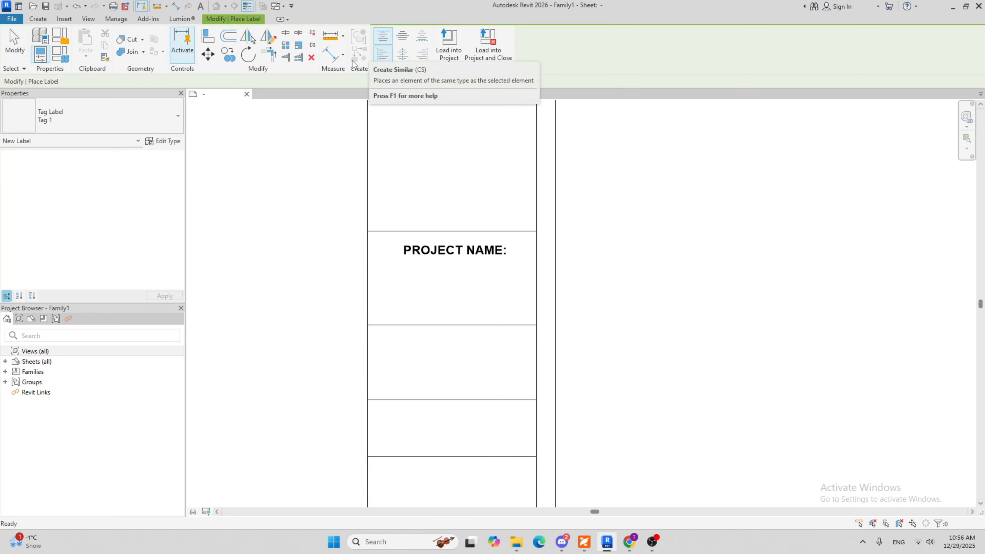
click(163, 141)
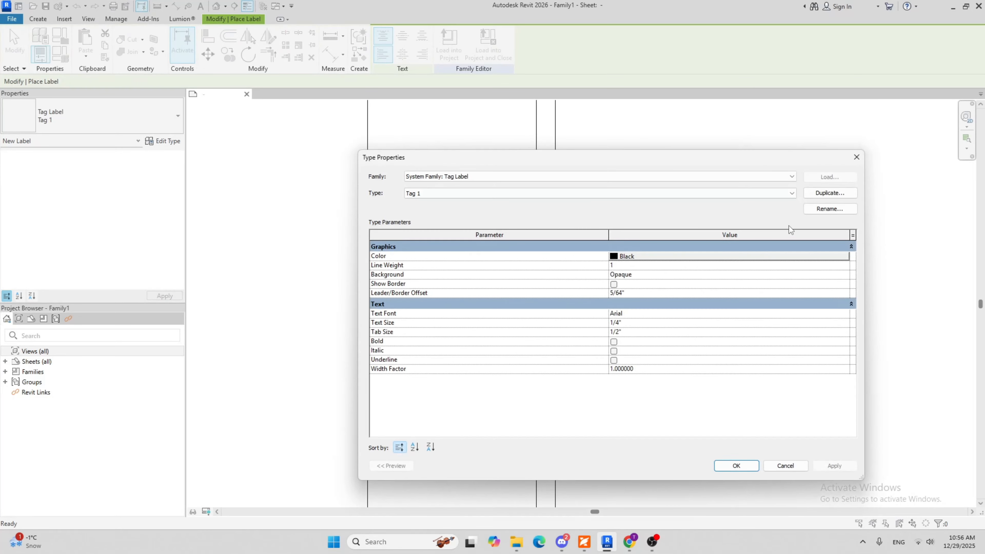
click(810, 196)
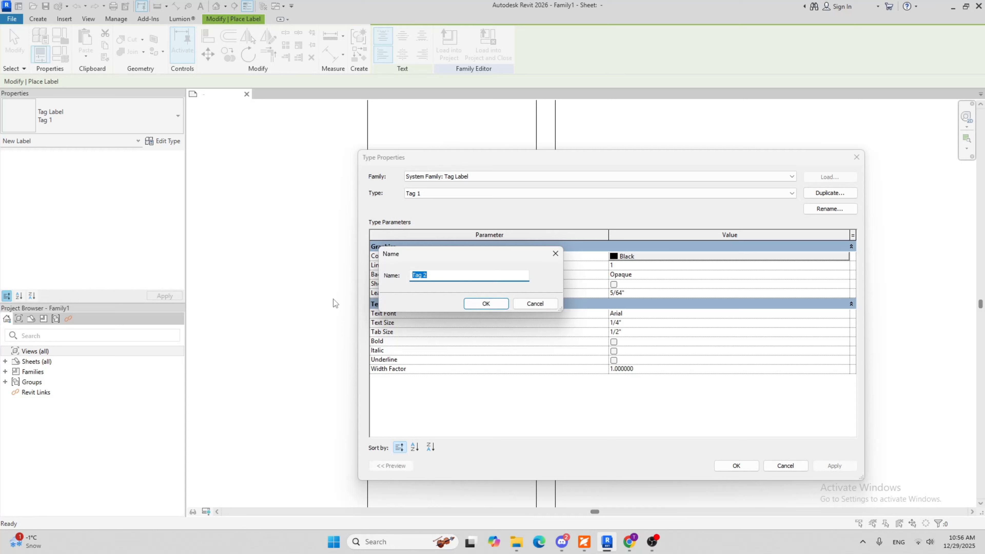
text(ta)
key(BackSpace)
text(TAG LABEL -)
click(484, 305)
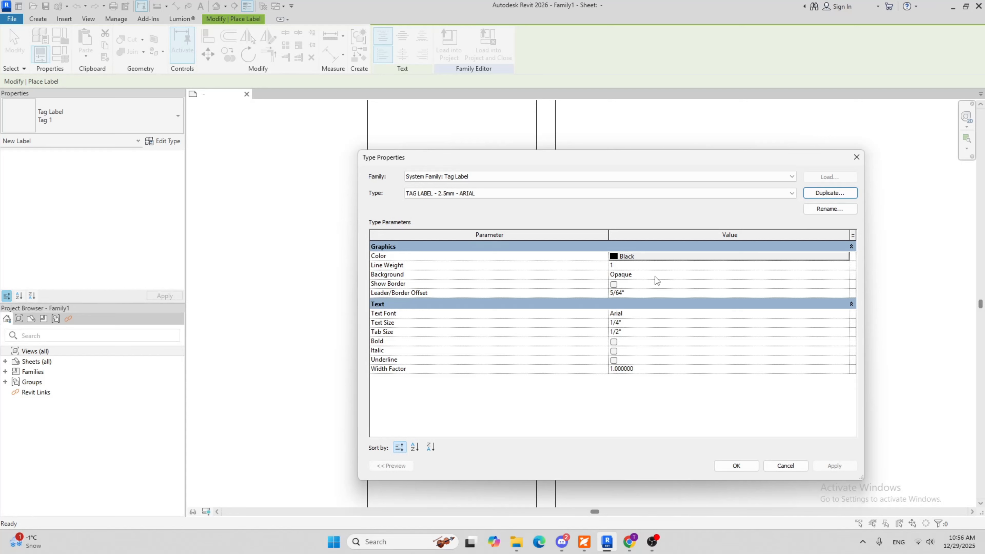
Set the new label type's text size to 2.5 mm and accept the type properties
click(639, 324)
text(2.5mm)
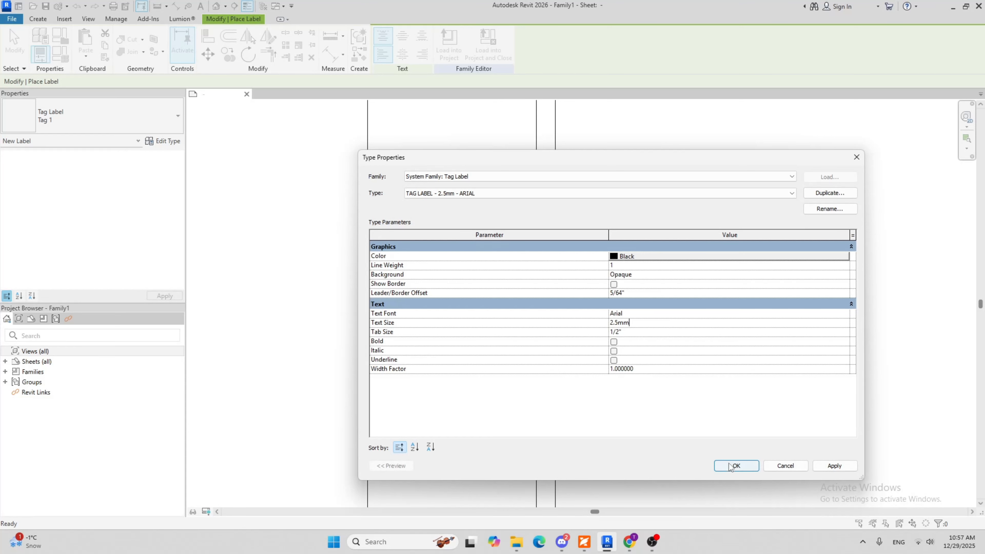
click(730, 467)
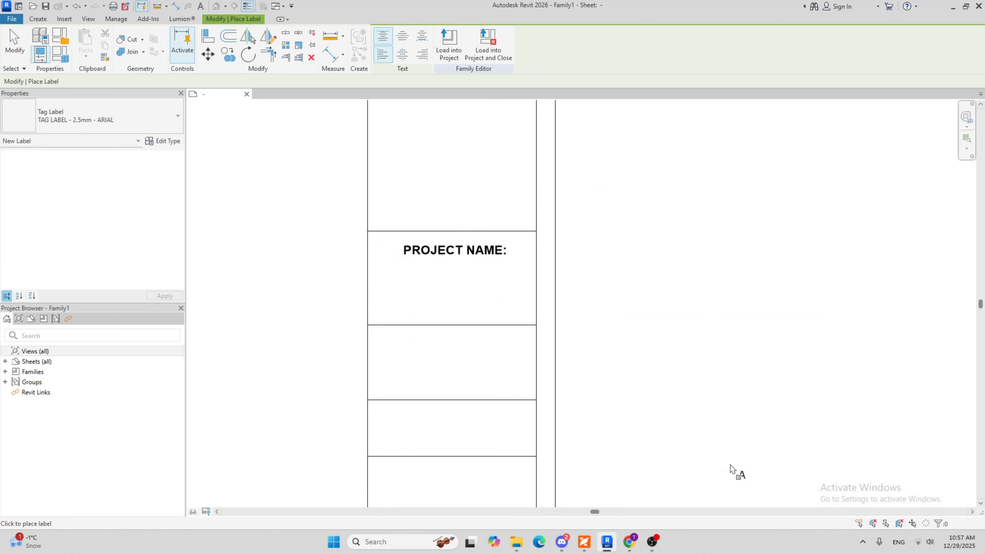
Place a label with the Project Name parameter beneath the PROJECT NAME: heading
click(381, 286)
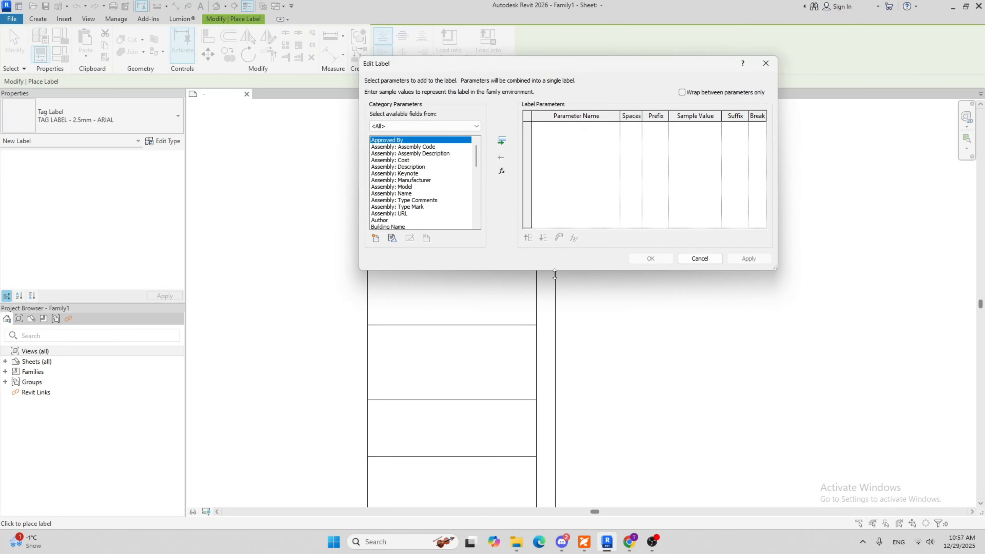
scroll(407, 173, down, 2)
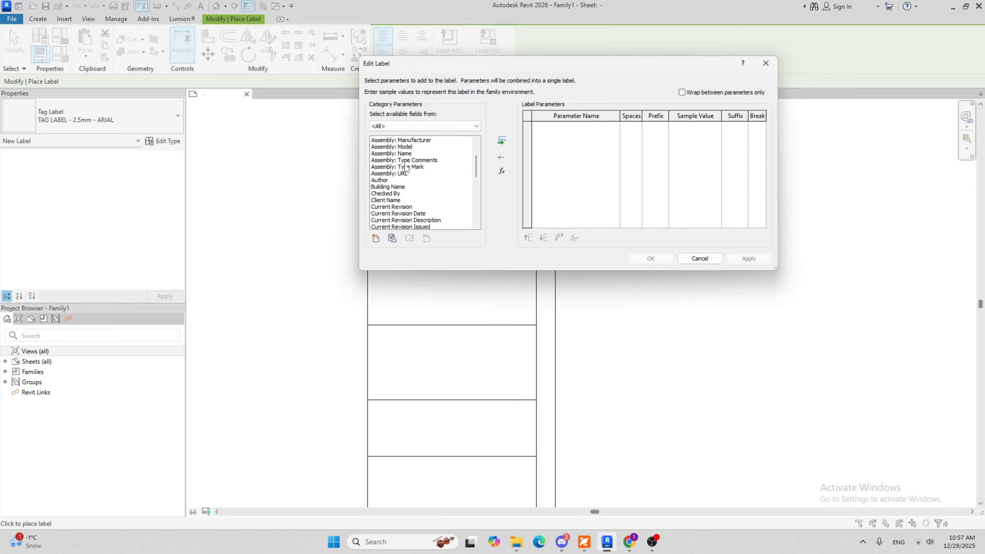
scroll(409, 171, up, 2)
scroll(405, 169, down, 2)
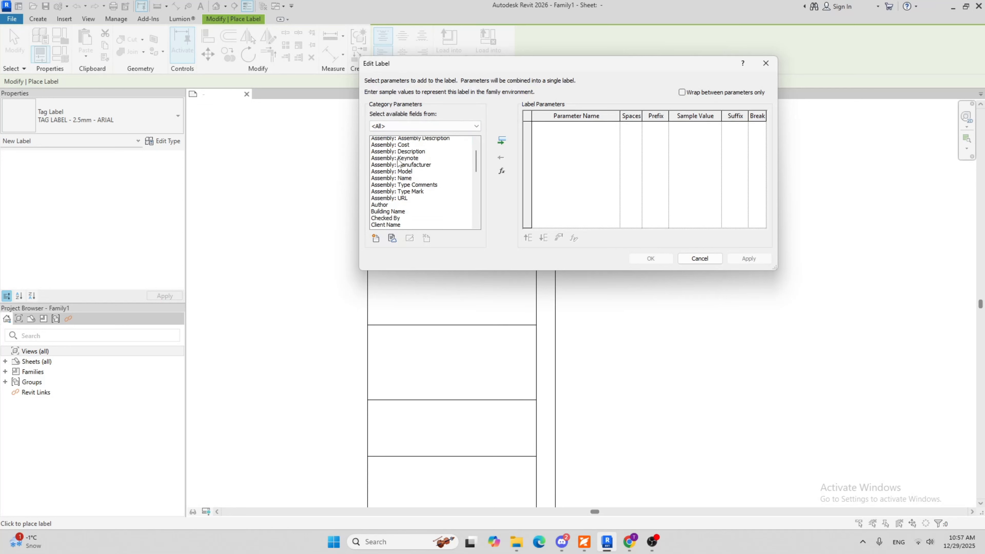
scroll(409, 190, down, 4)
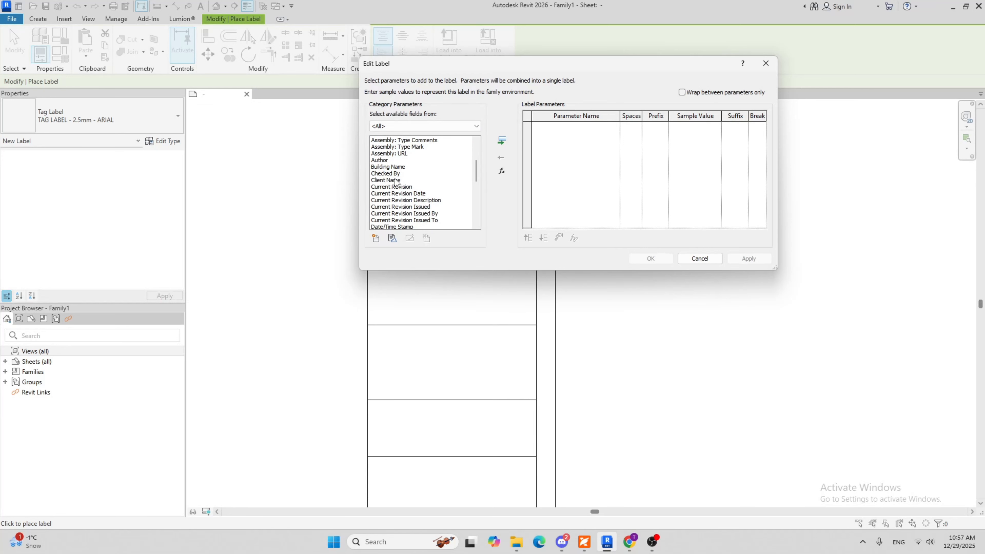
scroll(422, 187, down, 7)
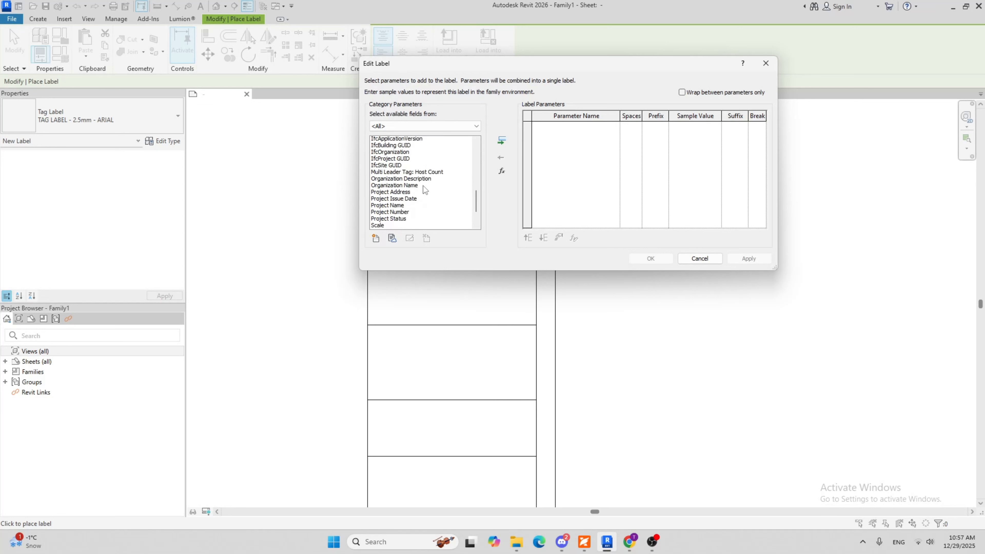
click(396, 177)
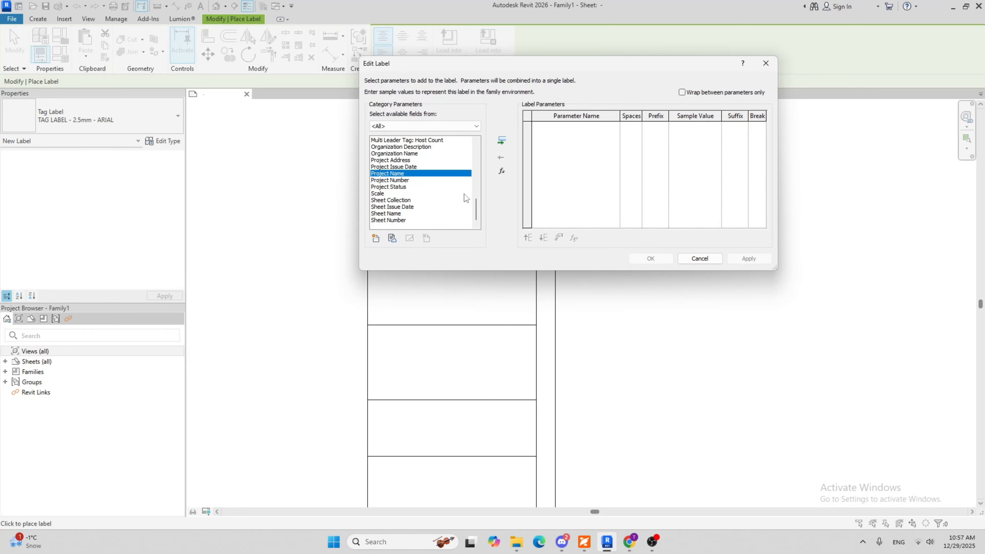
click(502, 141)
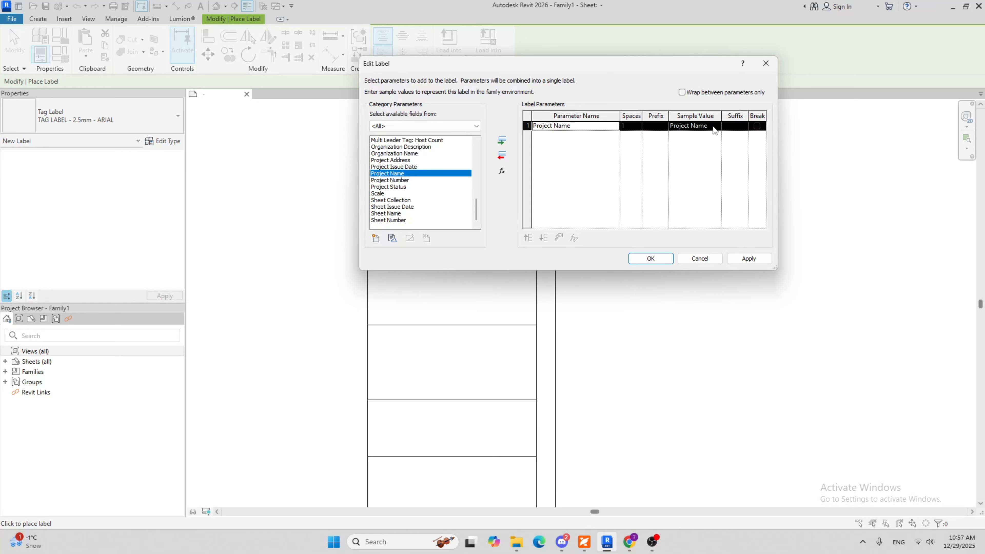
click(668, 260)
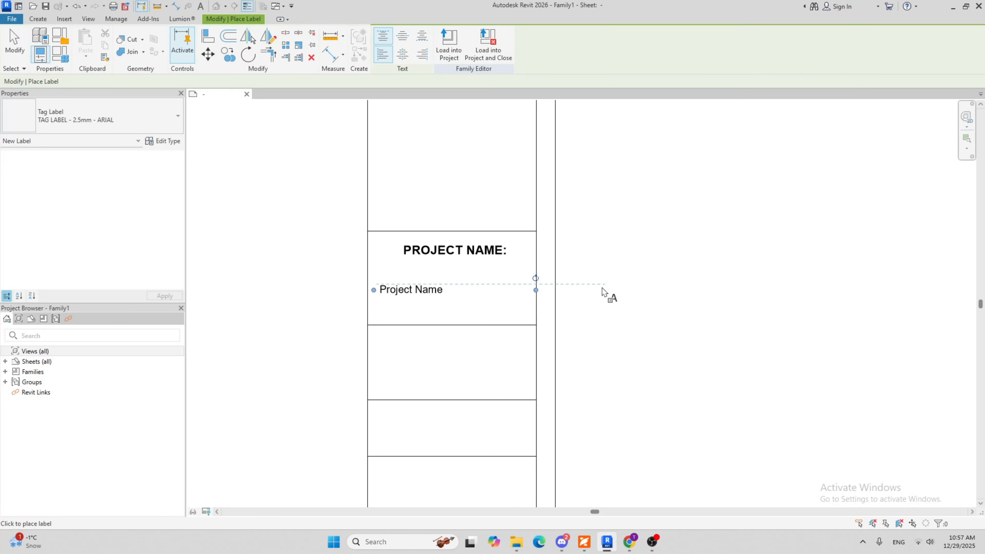
key(Escape)
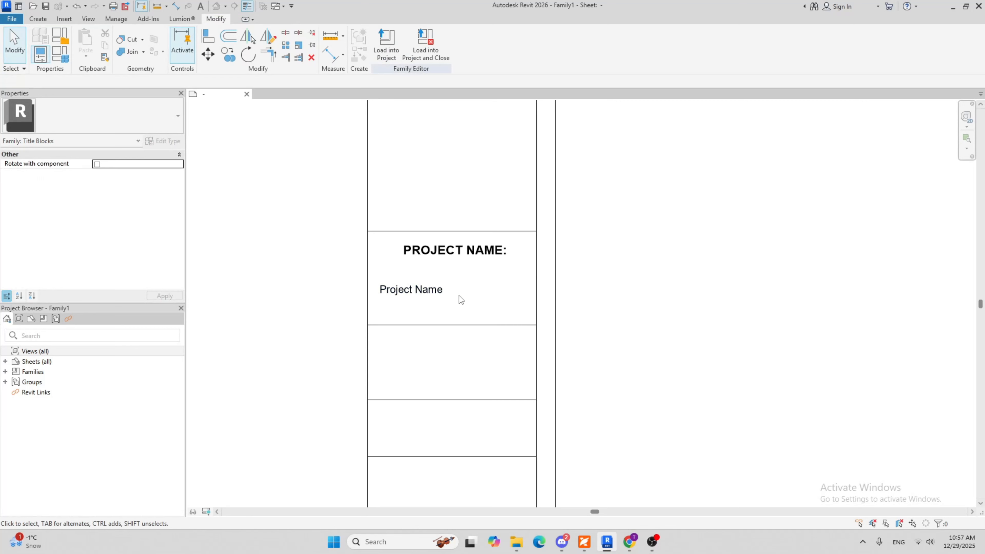
Set the Project Name label's horizontal alignment to Center
click(423, 290)
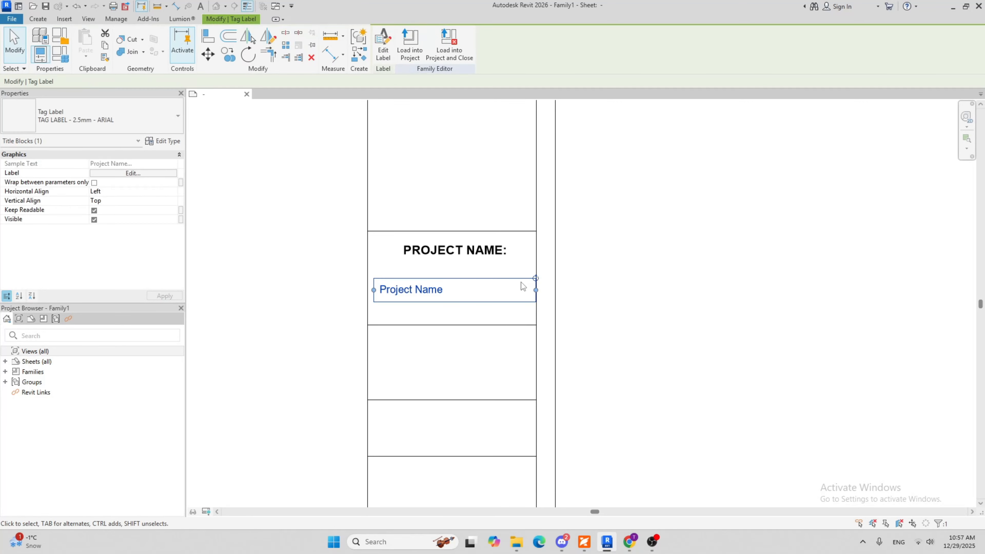
click(170, 192)
click(170, 192)
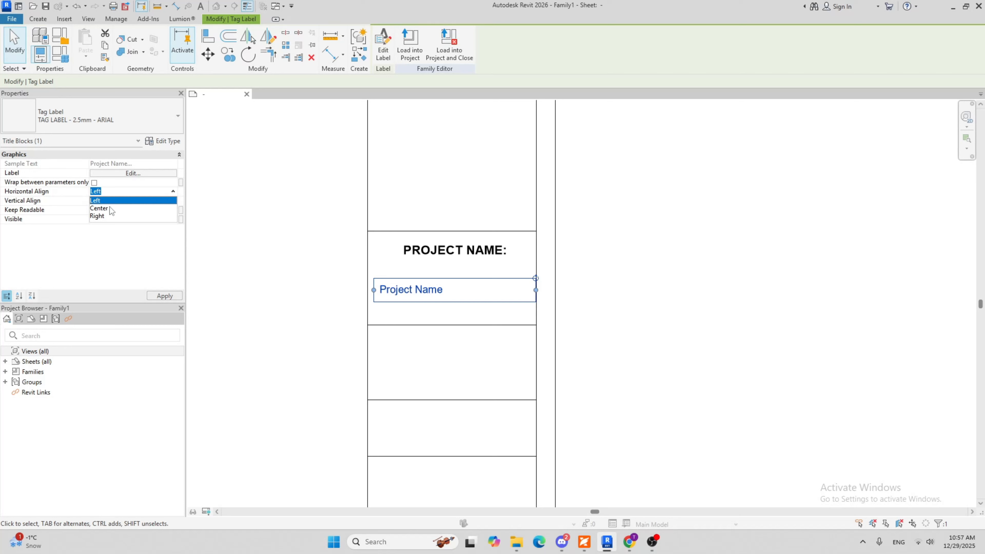
click(99, 208)
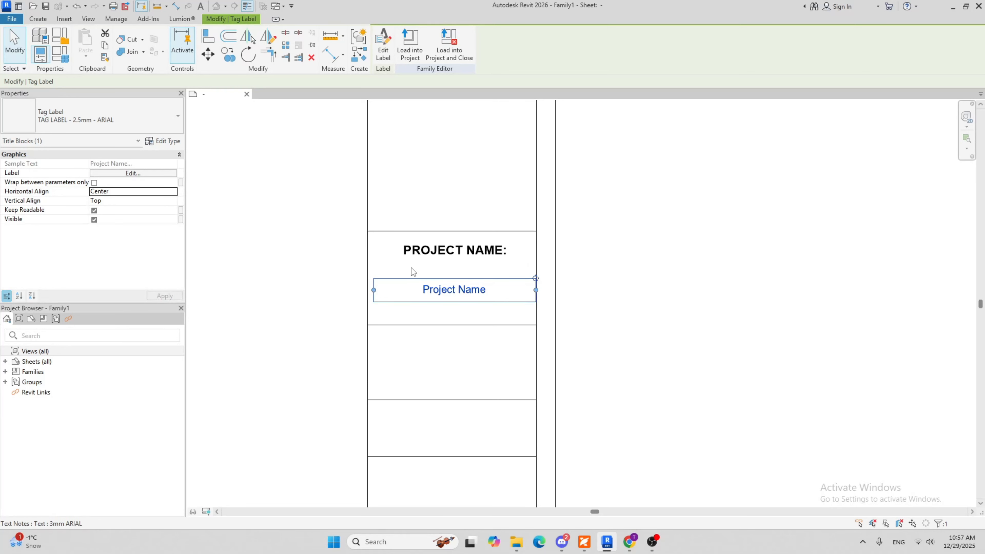
Fit the Project Name label's width inside its strip cell and move it up closer beneath the PROJECT NAME: heading
drag(374, 290, 370, 291)
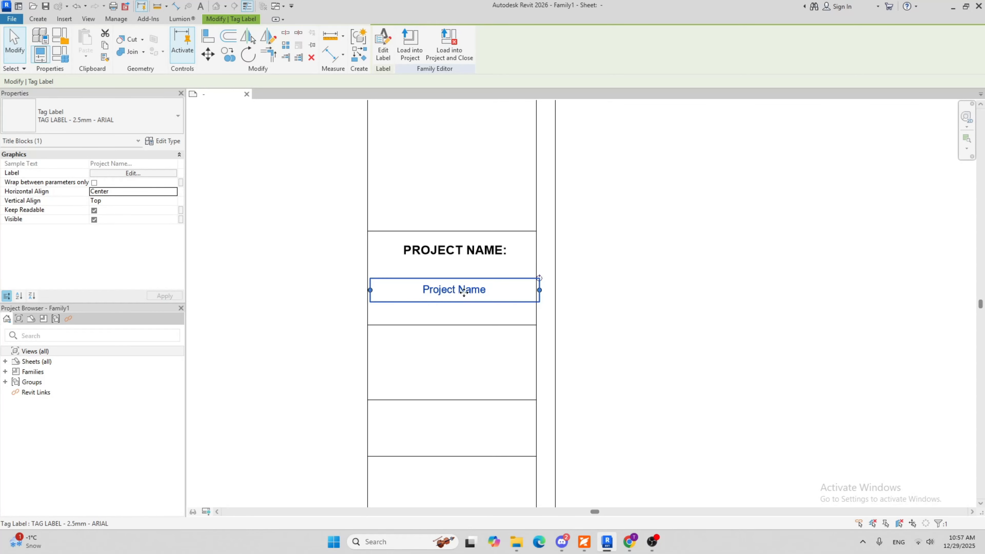
drag(459, 292, 455, 291)
scroll(407, 299, up, 3)
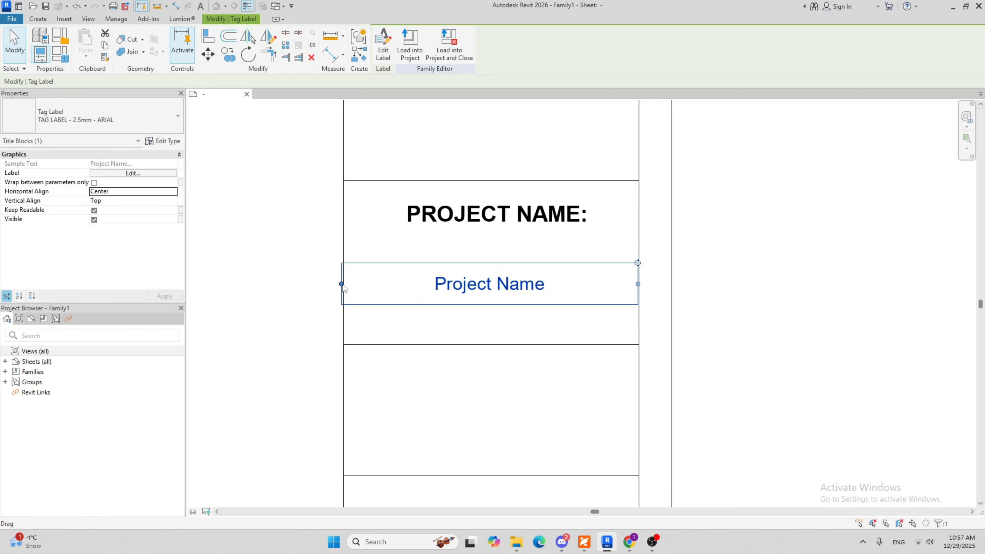
drag(342, 284, 347, 284)
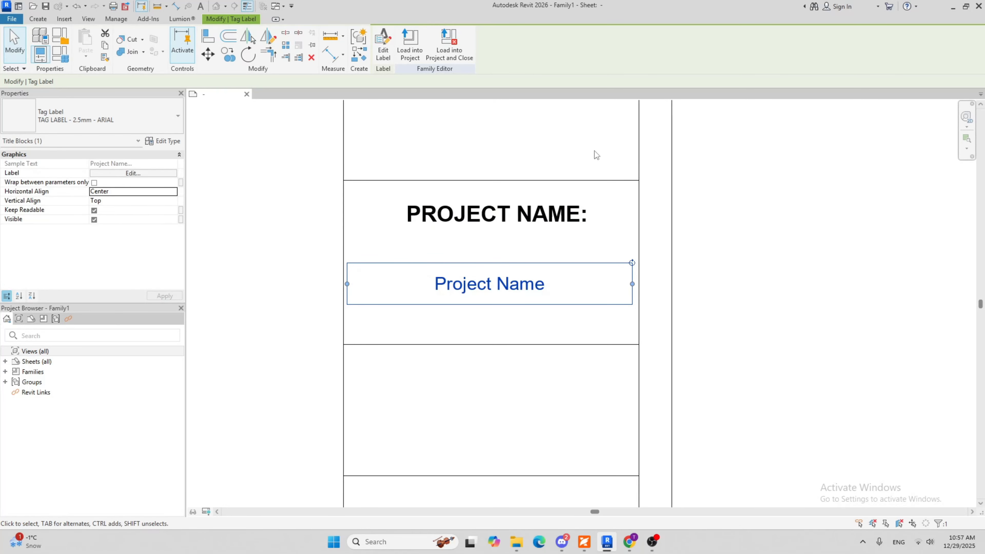
drag(476, 281, 479, 252)
Move the PROJECT NAME: heading slightly up toward the upper line of its cell
click(488, 214)
click(488, 214)
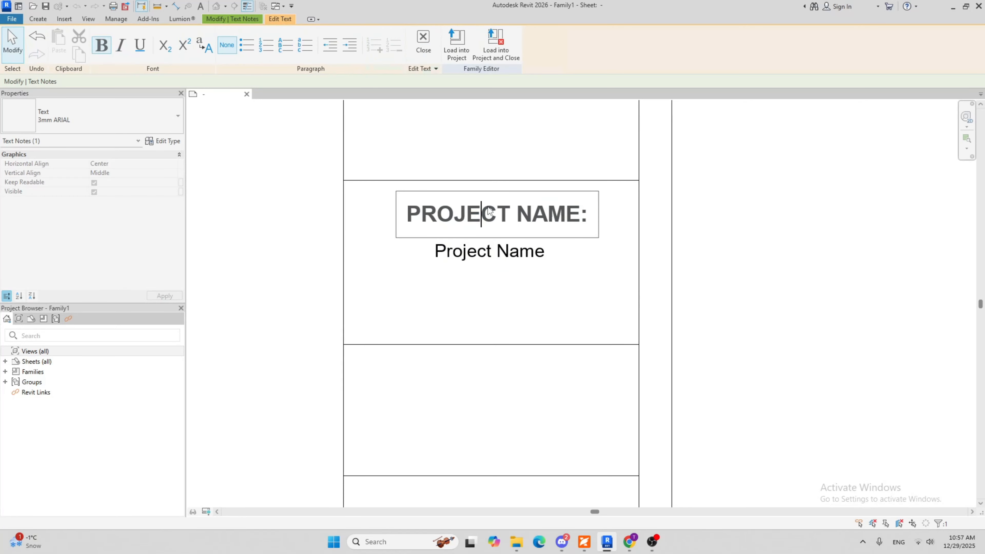
click(444, 280)
drag(396, 189, 396, 185)
click(467, 251)
click(476, 308)
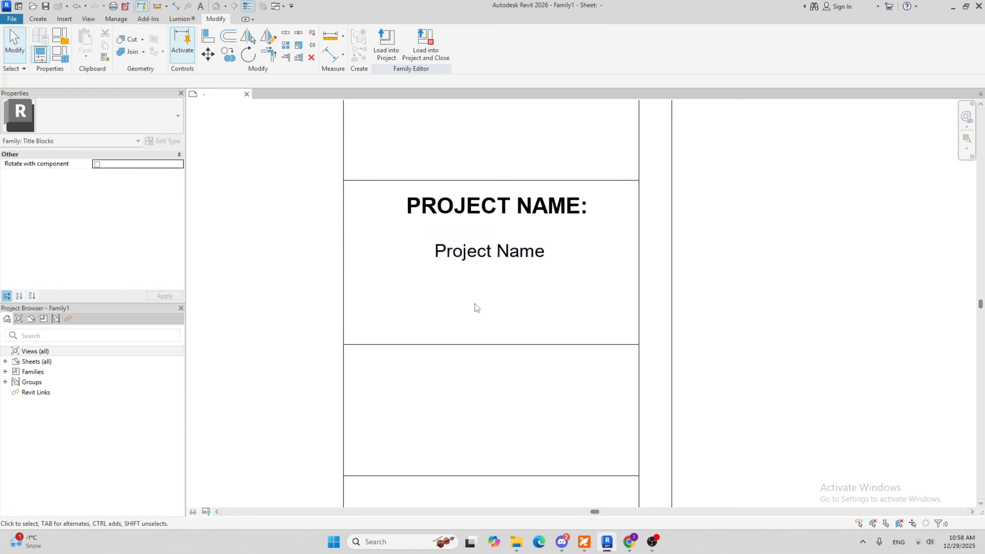
Shift the Project Name label slightly down to leave more space beneath the heading
click(442, 275)
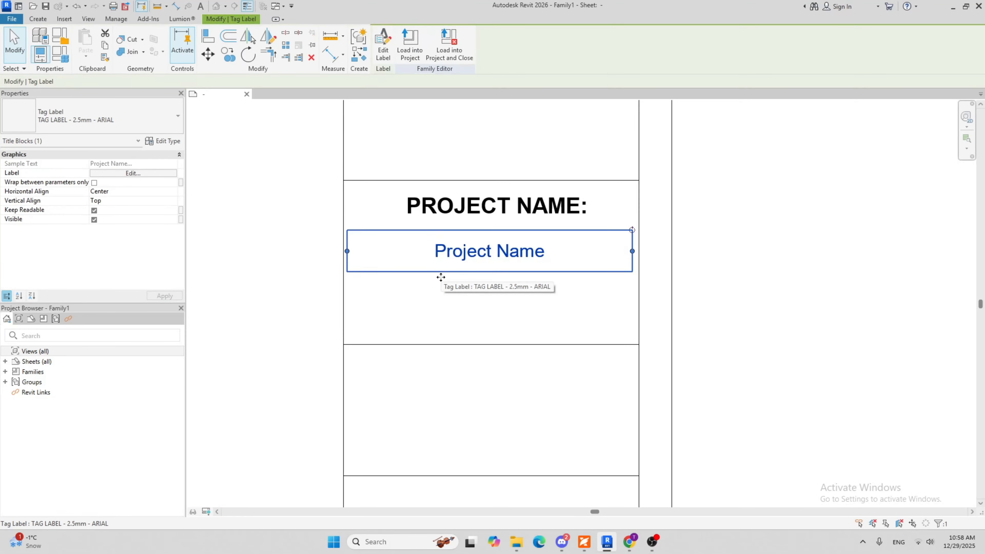
drag(442, 275, 441, 282)
click(497, 310)
scroll(730, 273, down, 4)
scroll(531, 319, up, 3)
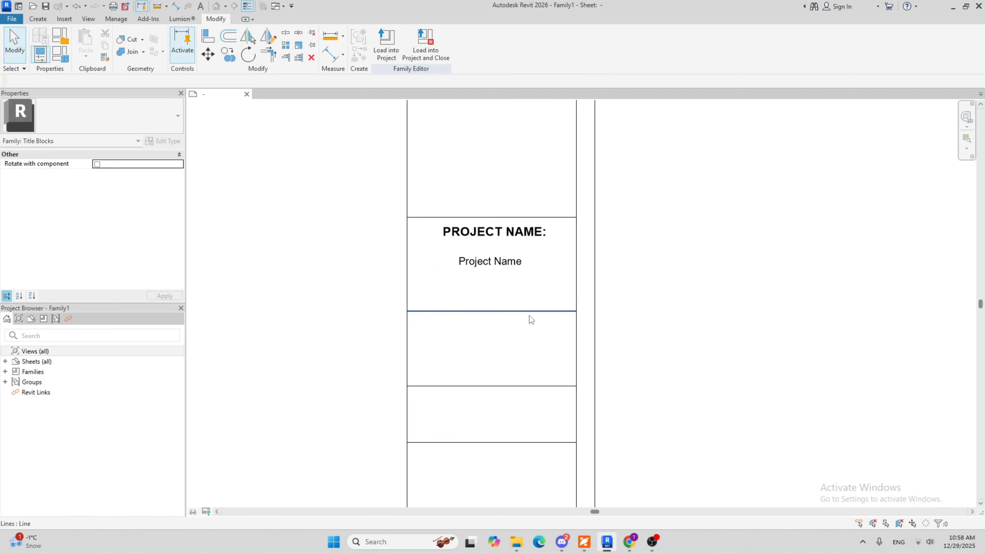
Set the height of the project name cell to 1" by repositioning its lower dividing line
click(520, 311)
scroll(489, 328, up, 1)
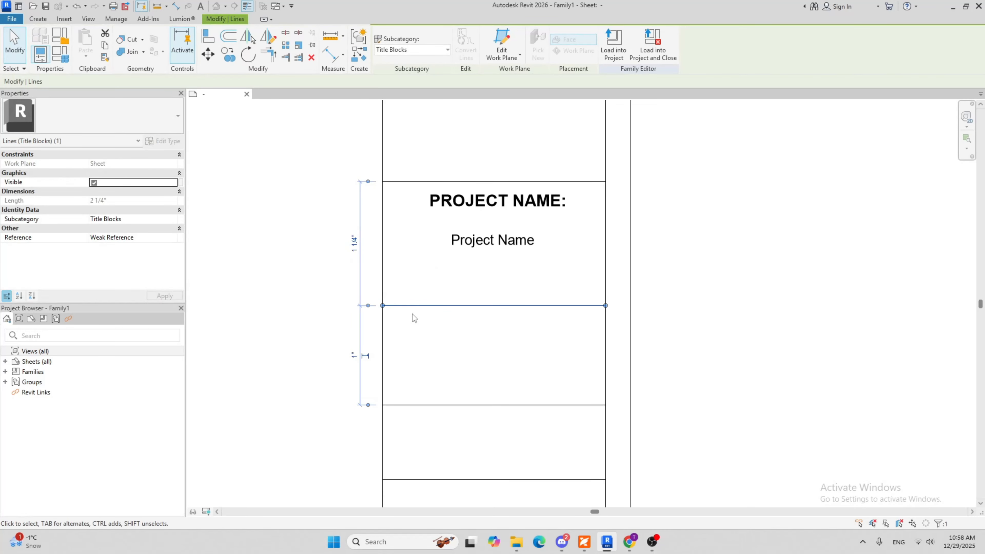
click(354, 244)
text(1)
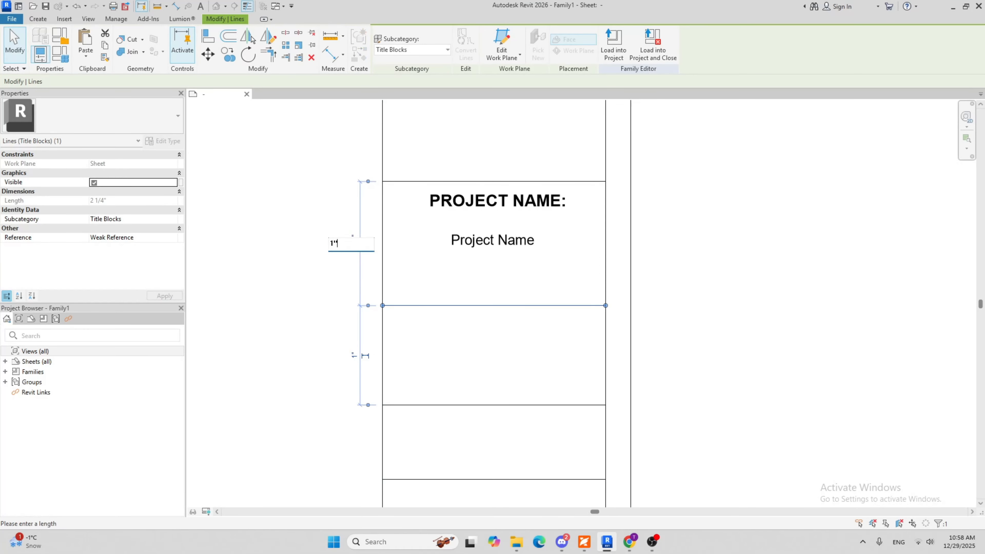
text(")
key(Return)
click(506, 313)
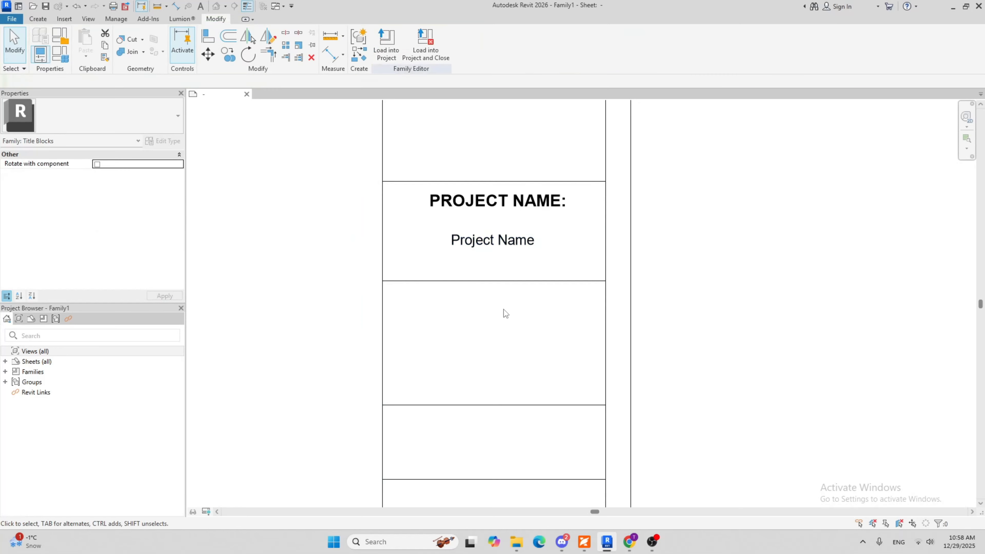
Copy the PROJECT NAME: heading into the cell below, using the cells' upper corners as start and end points
scroll(504, 310, down, 2)
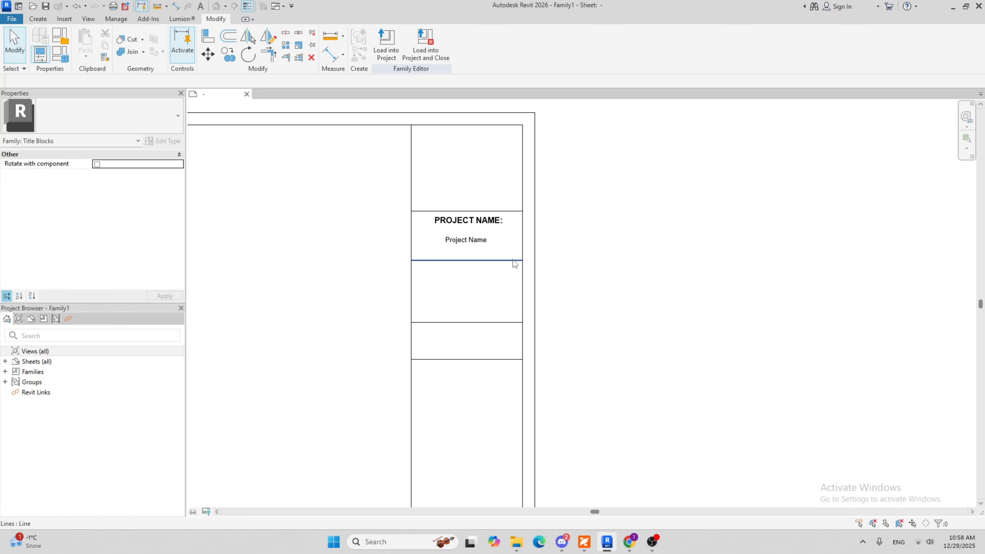
scroll(486, 277, down, 2)
middle_drag(472, 343, 466, 301)
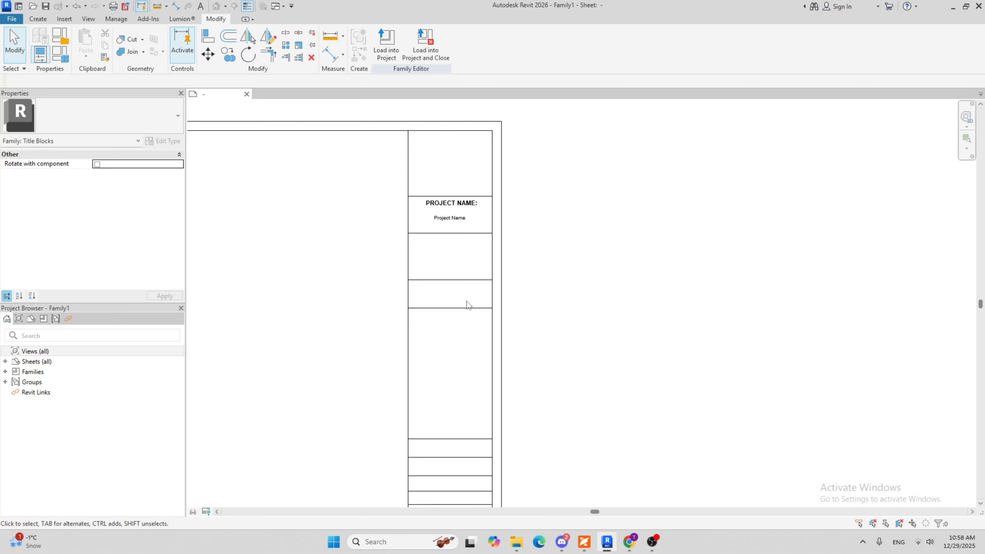
scroll(463, 256, up, 5)
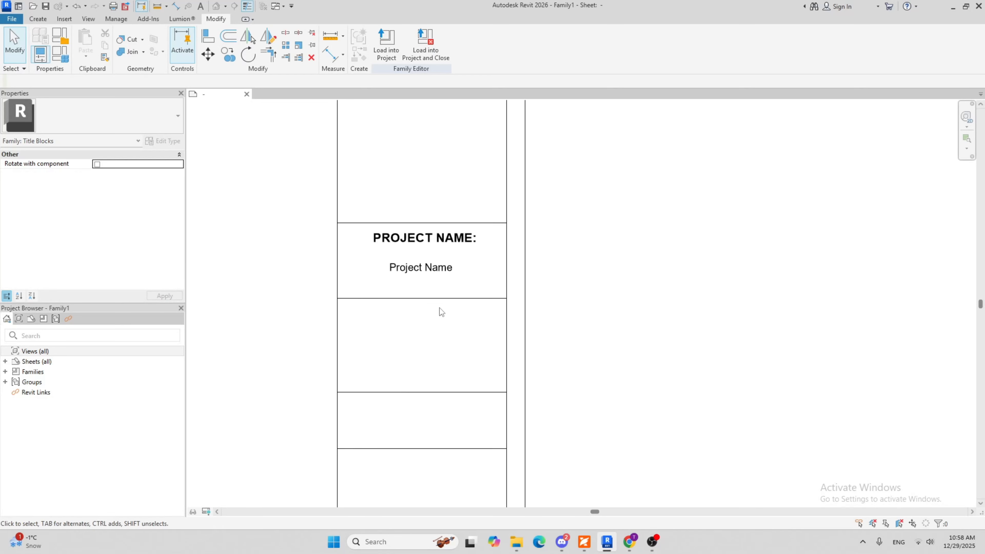
click(442, 233)
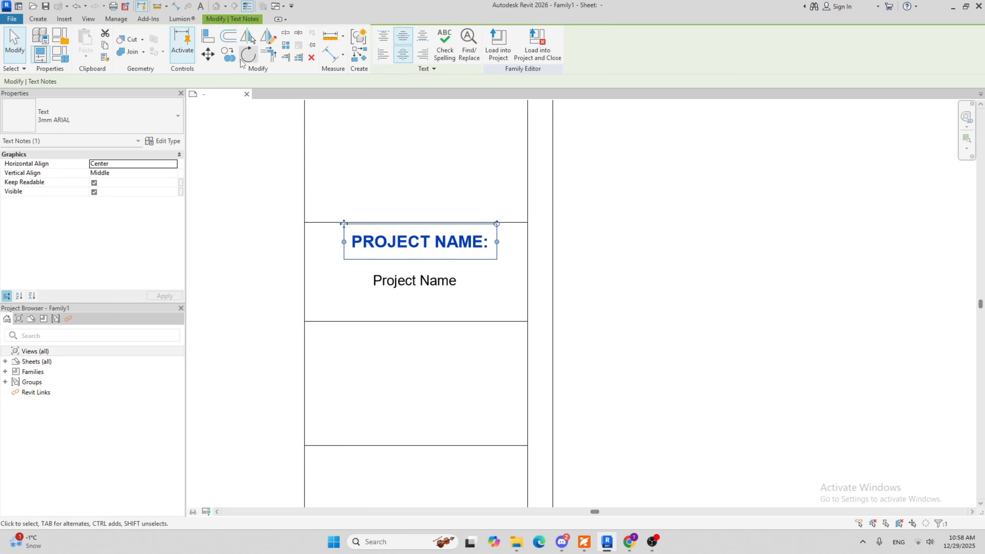
click(430, 373)
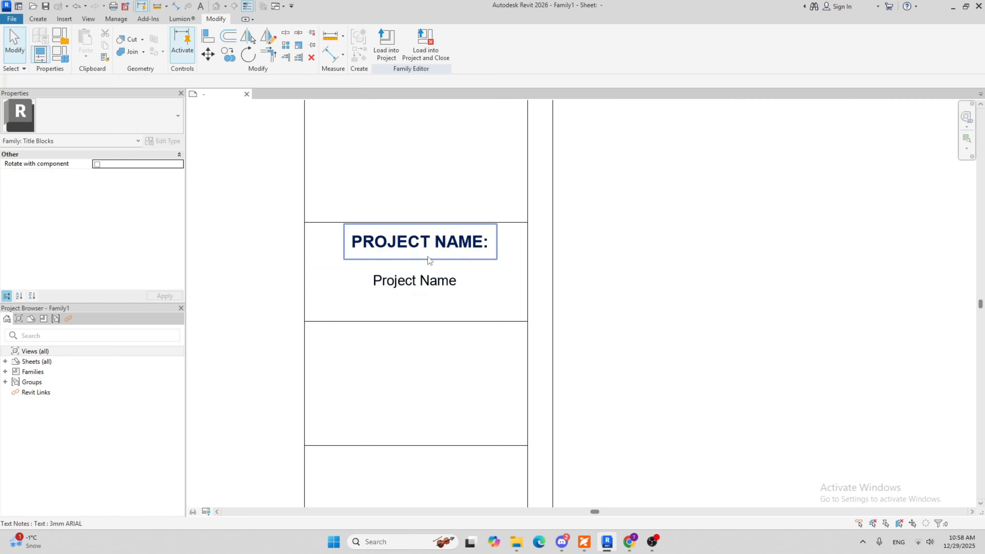
click(413, 245)
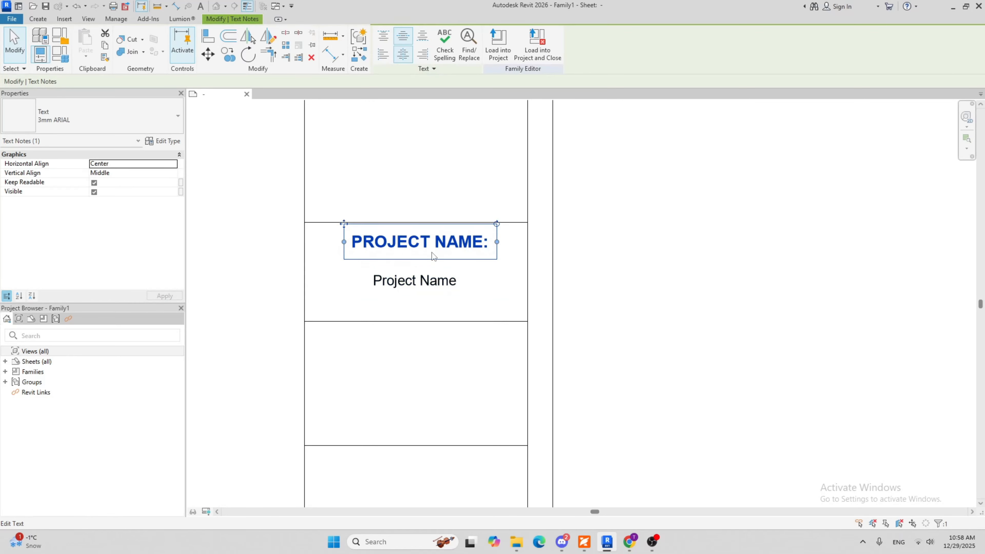
click(228, 55)
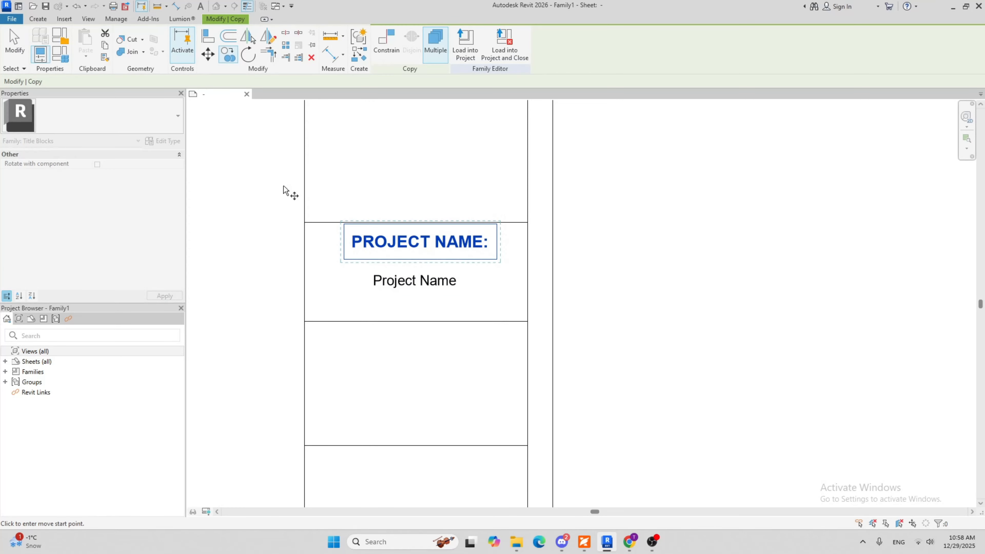
click(305, 223)
click(305, 321)
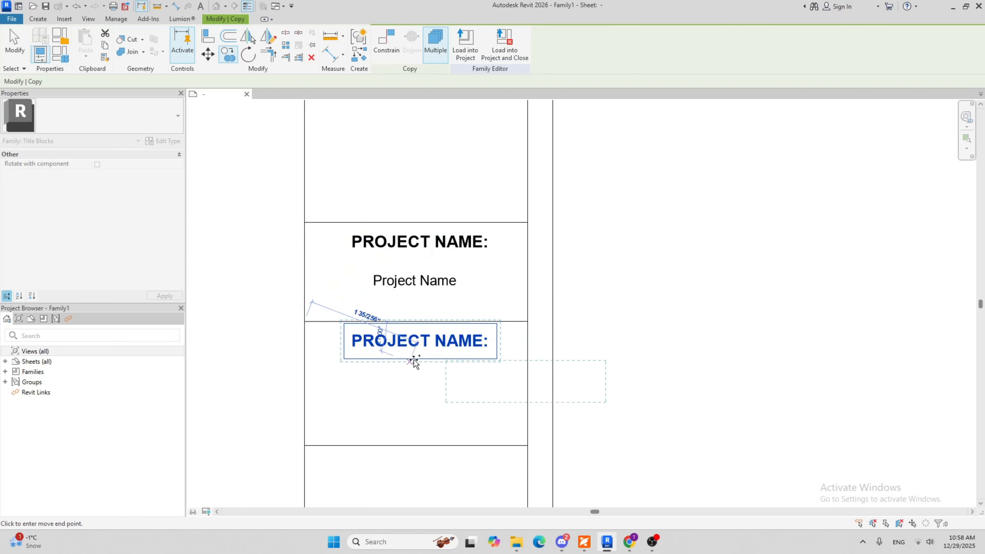
key(Escape)
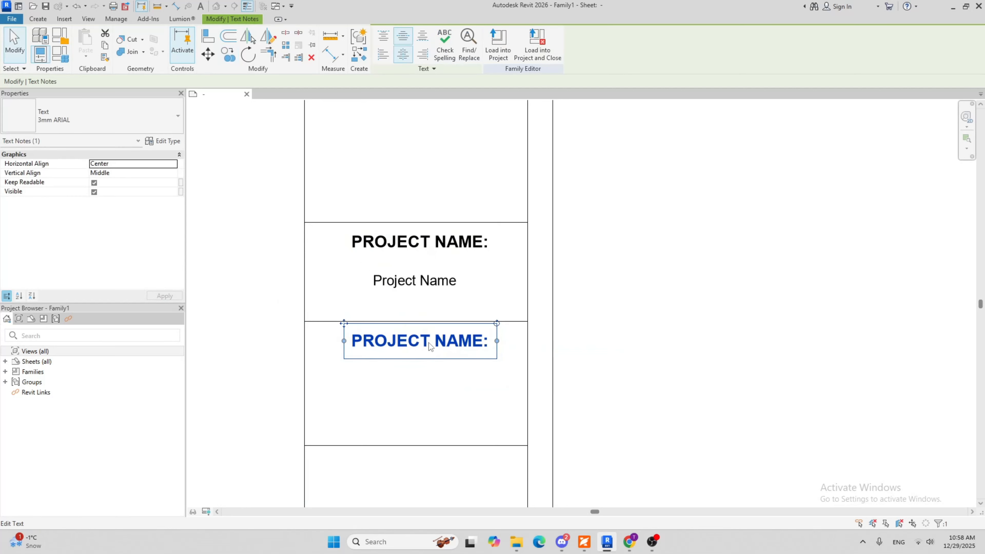
Replace the copied heading's text with "ADDRESS:"
double_click(354, 347)
drag(351, 347, 483, 357)
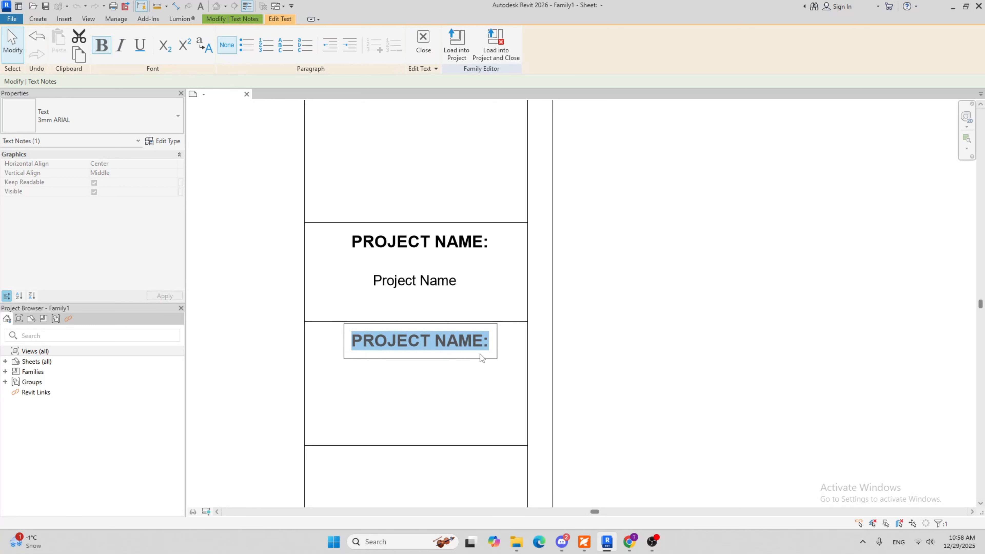
text(ADRE)
key(BackSpace)
key(BackSpace)
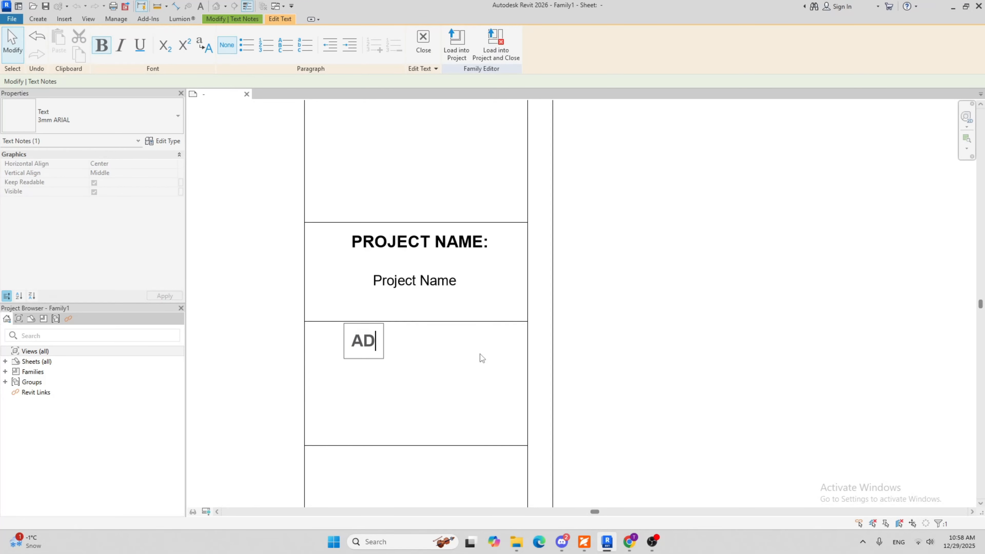
text(DRESS:)
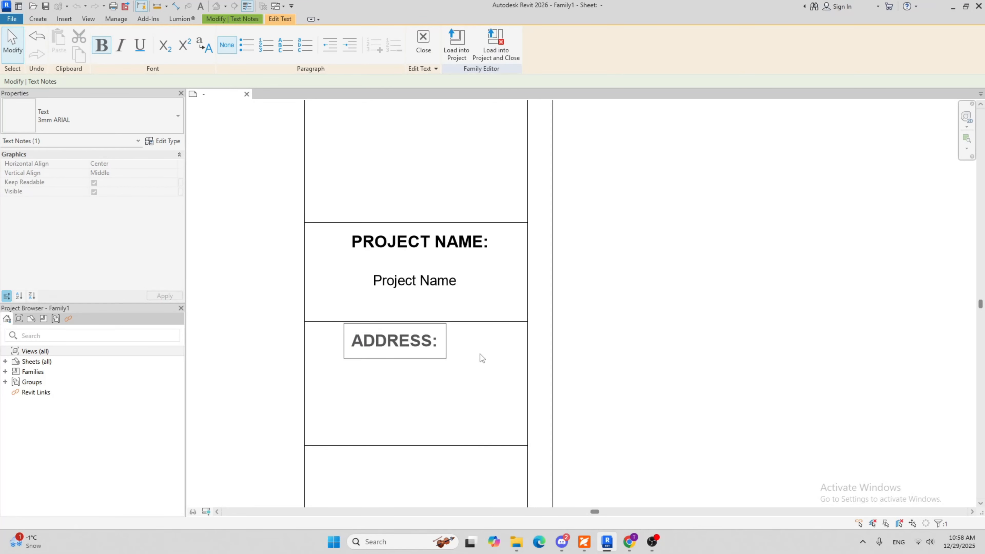
click(460, 372)
click(441, 390)
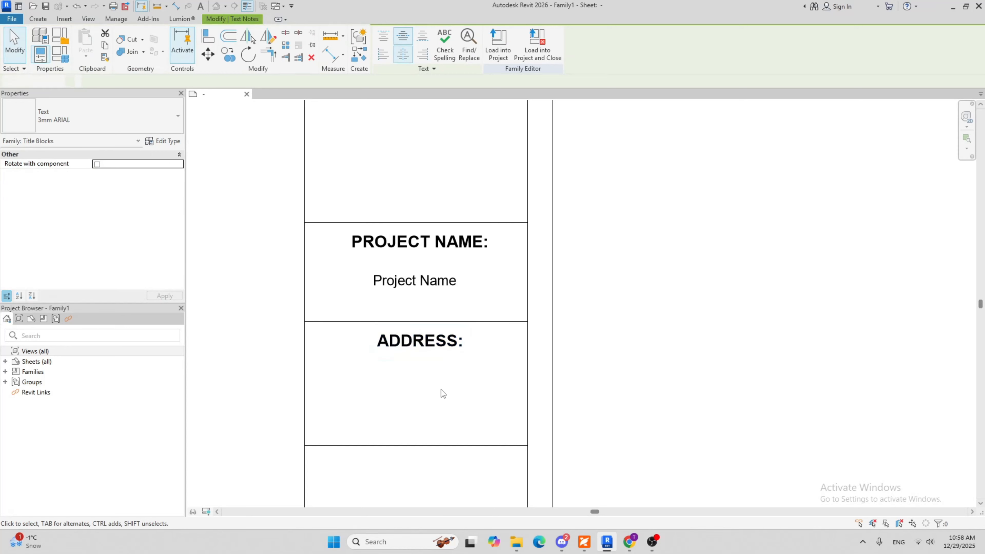
Place a label with the Project Address parameter beneath the ADDRESS: heading
click(38, 19)
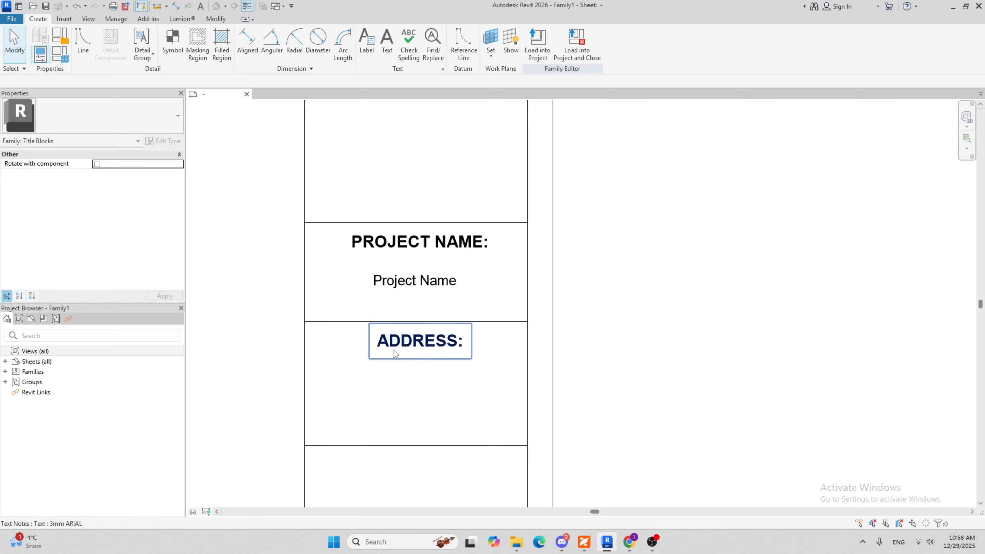
click(366, 45)
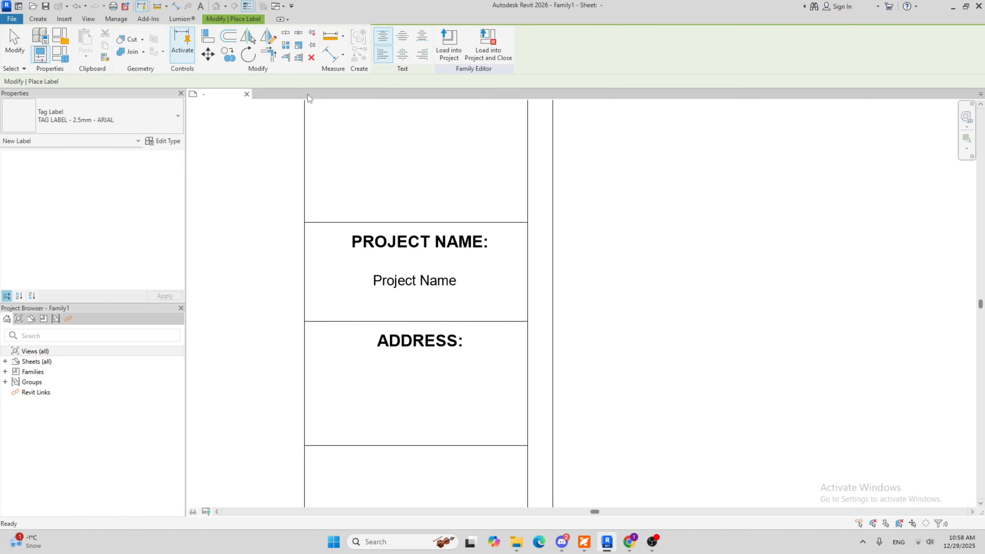
click(313, 374)
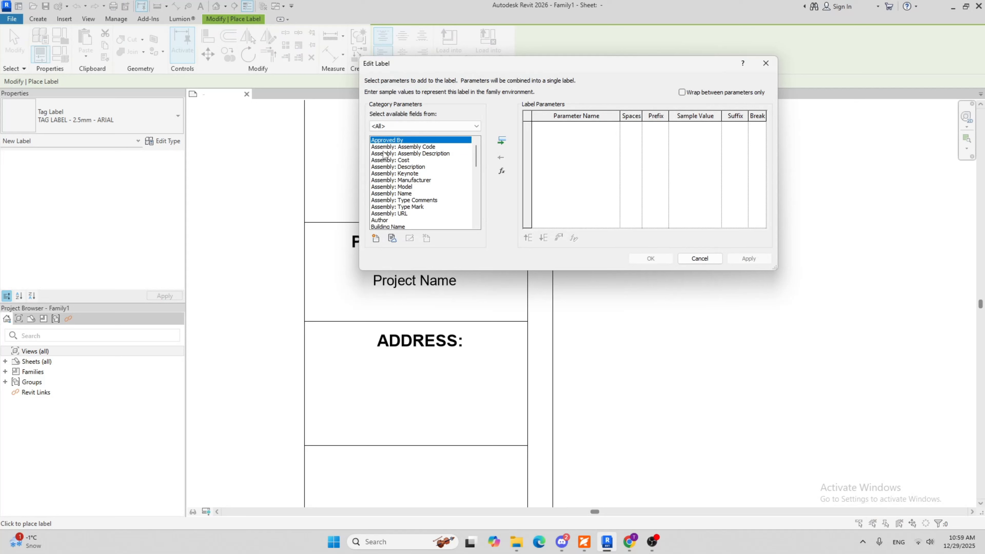
scroll(410, 155, down, 4)
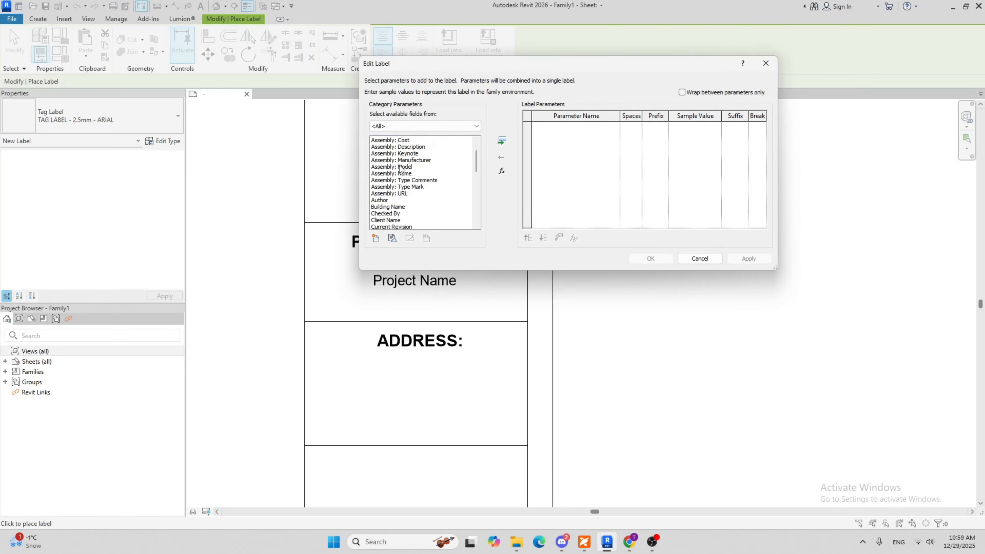
scroll(402, 175, down, 3)
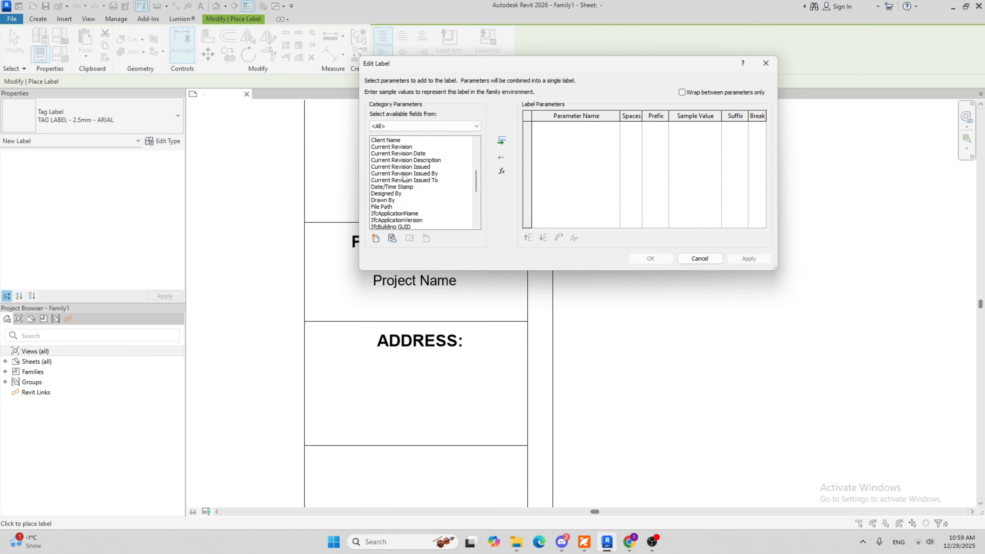
scroll(403, 178, down, 5)
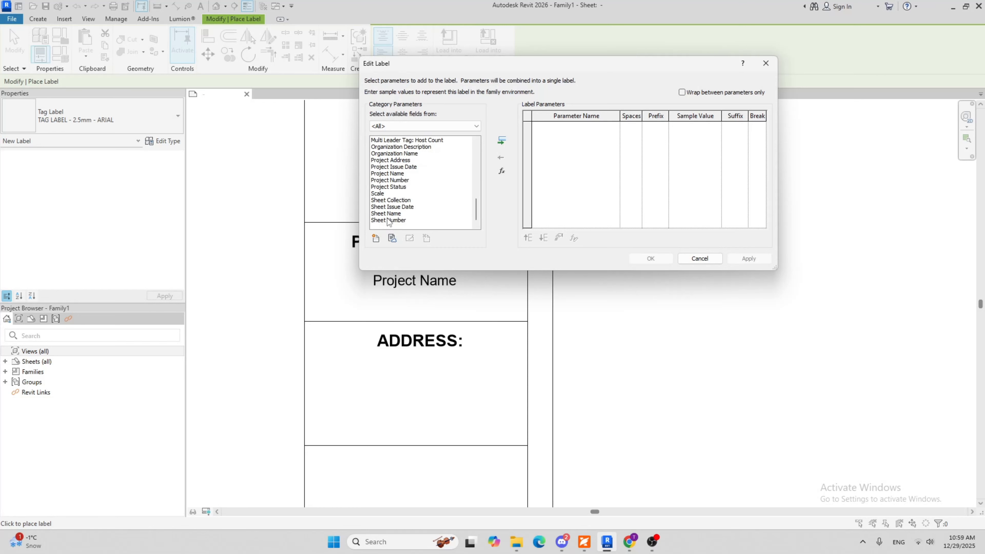
scroll(387, 218, up, 1)
click(394, 182)
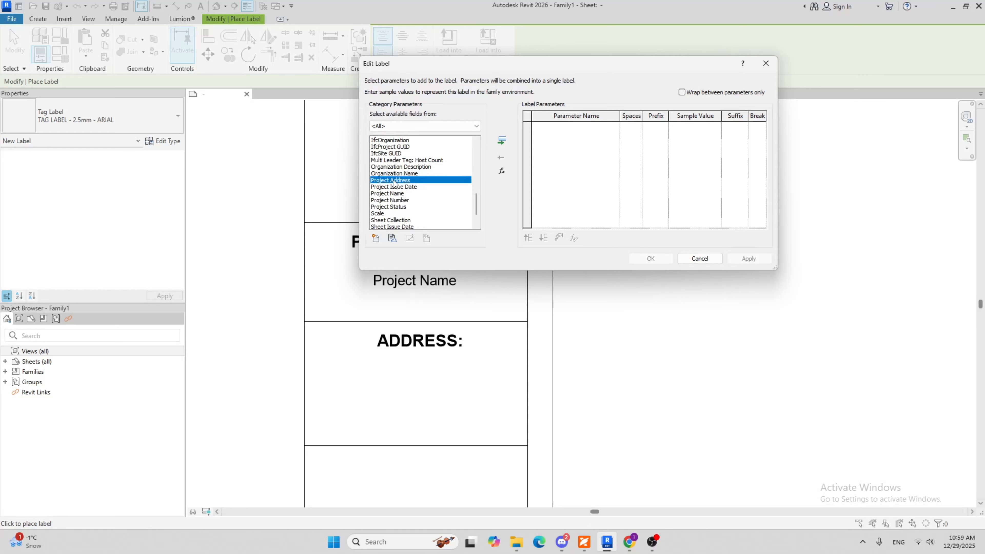
click(502, 140)
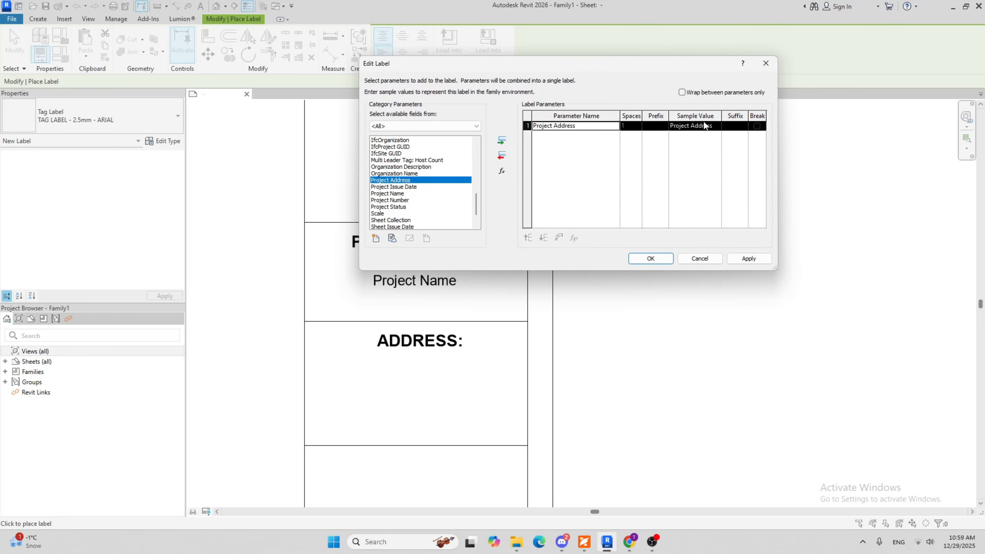
click(670, 259)
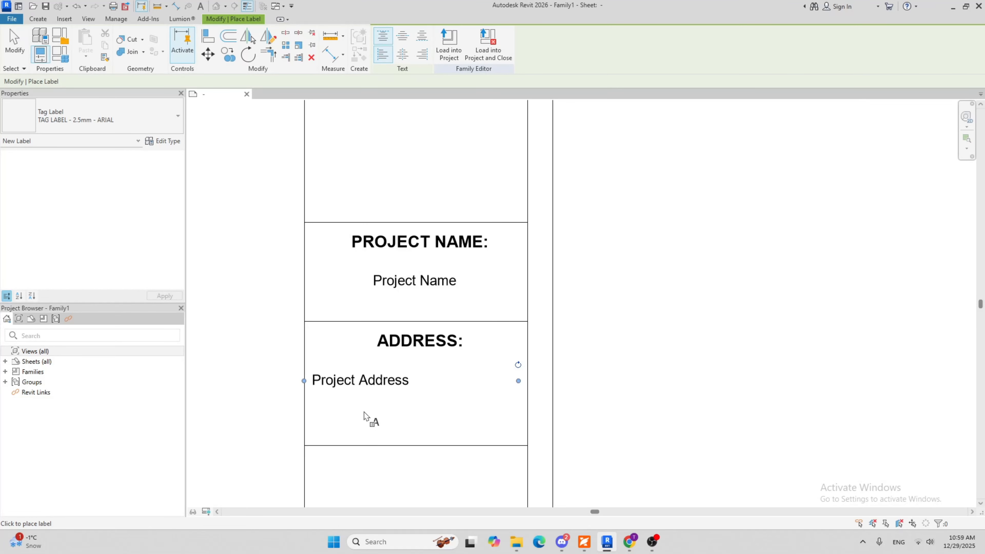
key(Escape)
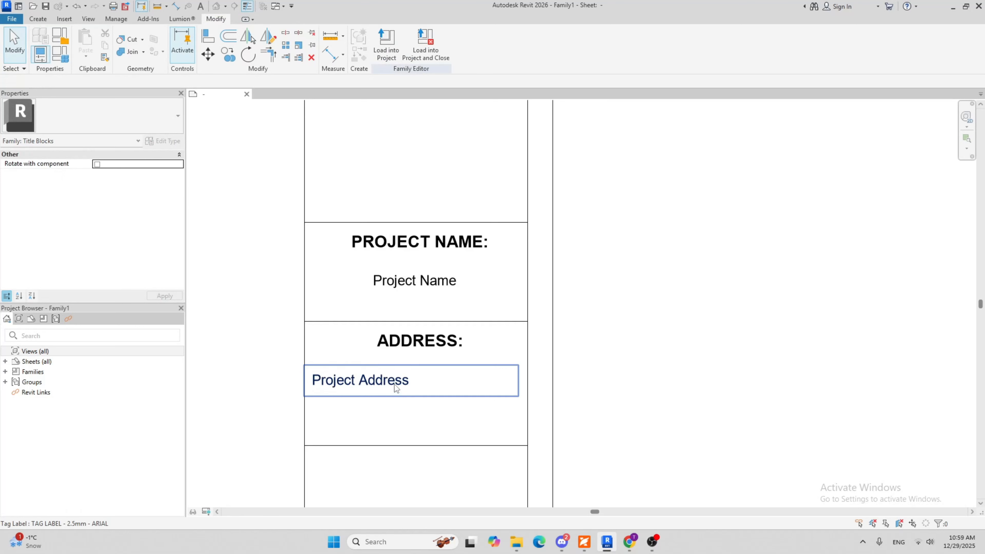
Set the horizontal alignment of the Project Address label to Left
click(396, 388)
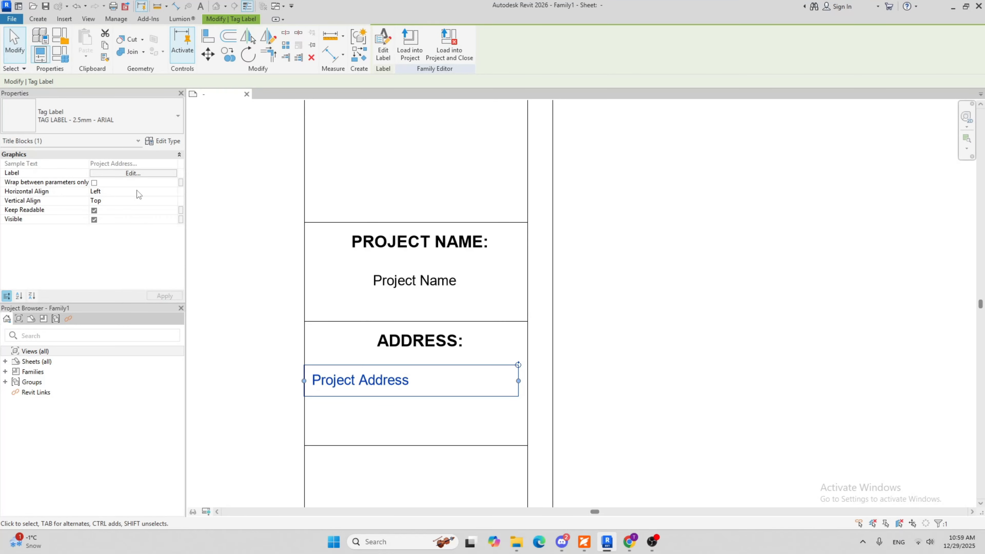
click(174, 191)
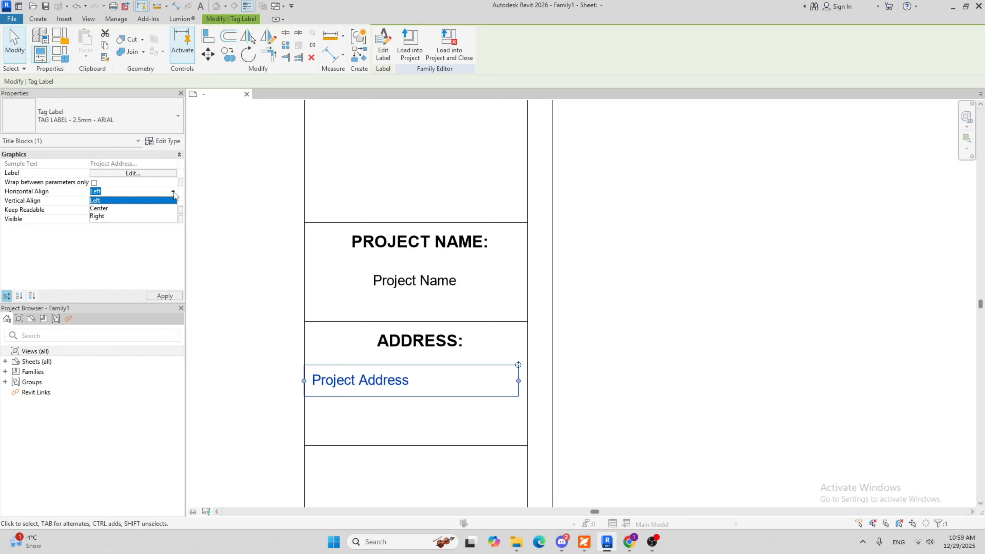
click(172, 200)
click(378, 421)
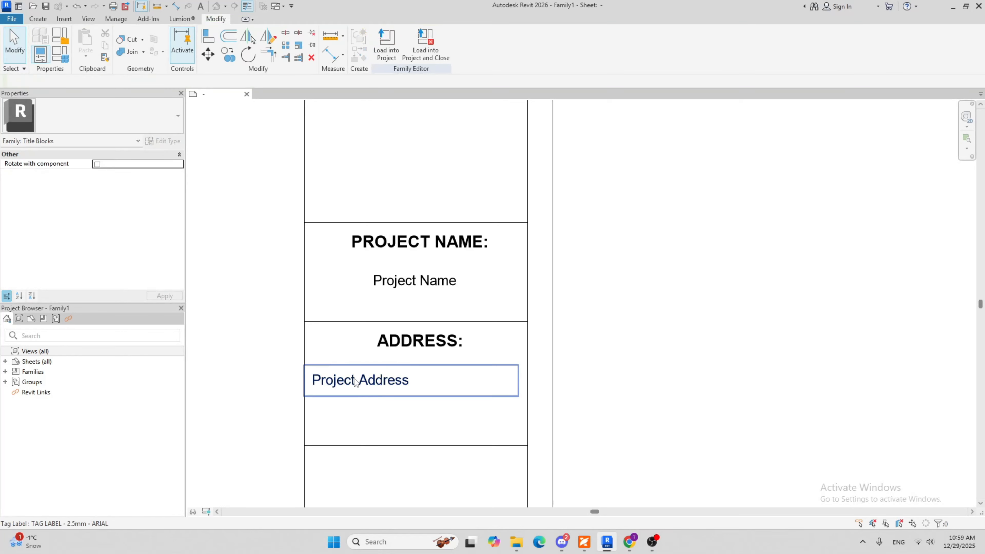
Reposition the Project Address label so its box sits fully inside the cell, close beneath the ADDRESS: heading
click(356, 383)
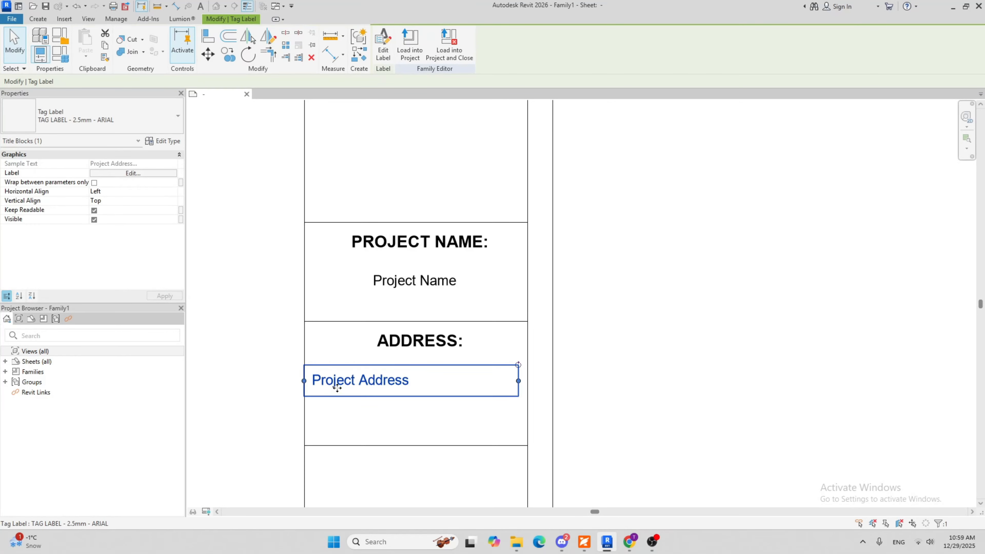
drag(338, 388, 334, 387)
click(364, 431)
scroll(376, 407, up, 2)
click(300, 352)
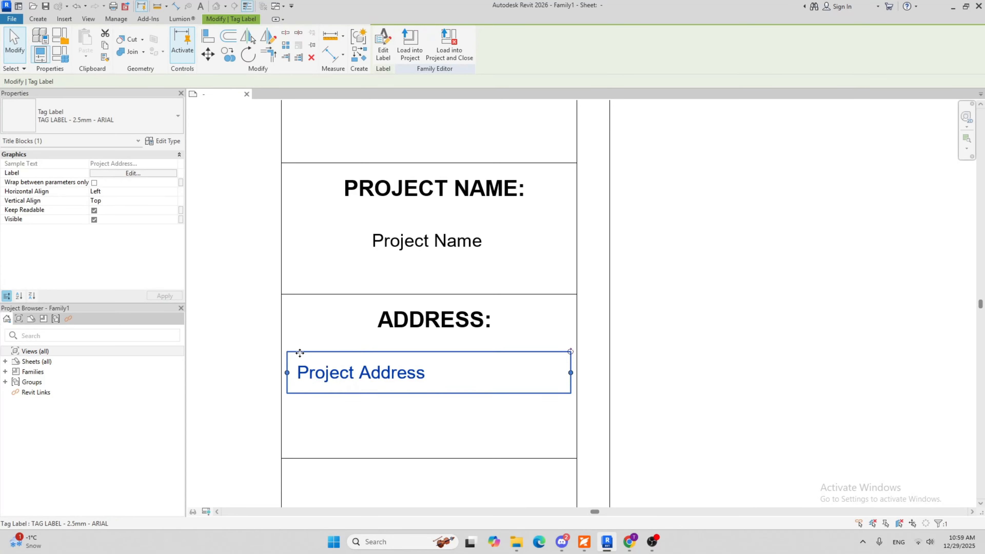
drag(303, 344, 304, 346)
click(353, 433)
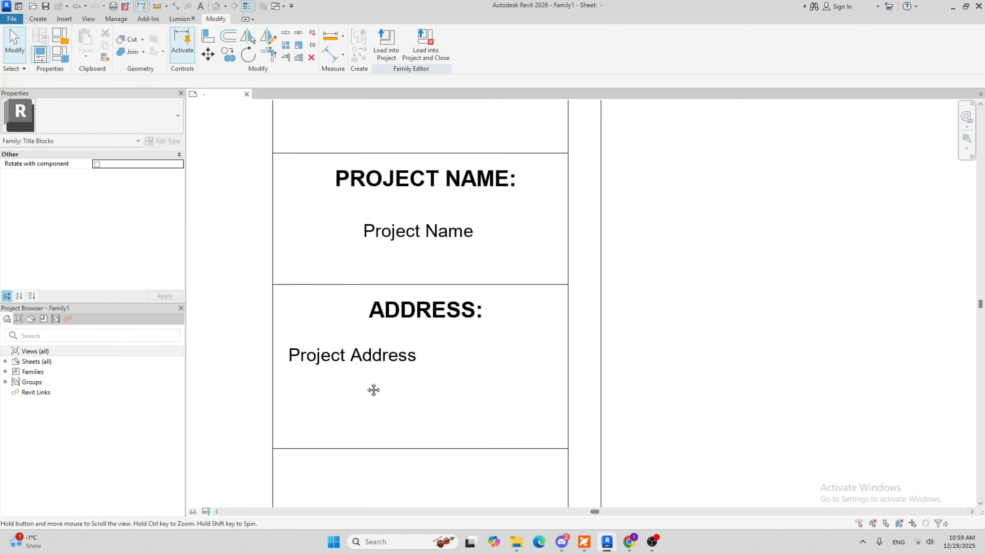
Examine the height of the address cell and the layout of the neighbouring cells in the title strip
scroll(375, 416, down, 2)
click(375, 414)
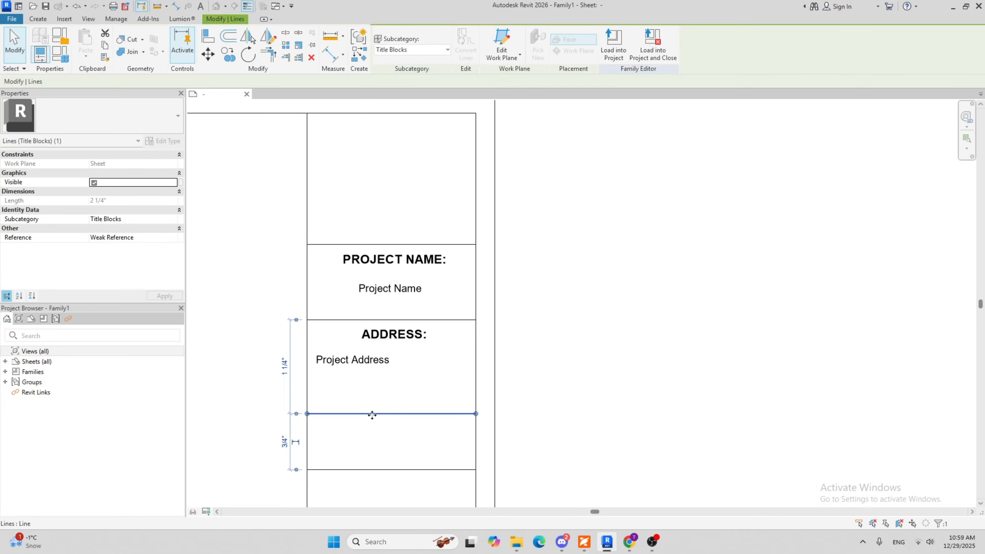
scroll(365, 393, down, 1)
click(370, 418)
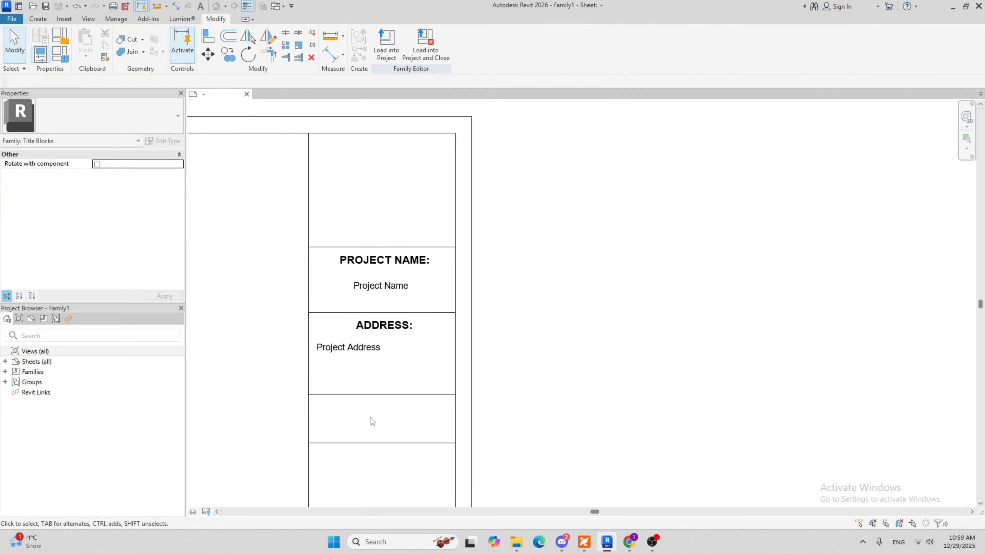
scroll(383, 326, down, 2)
scroll(368, 327, up, 4)
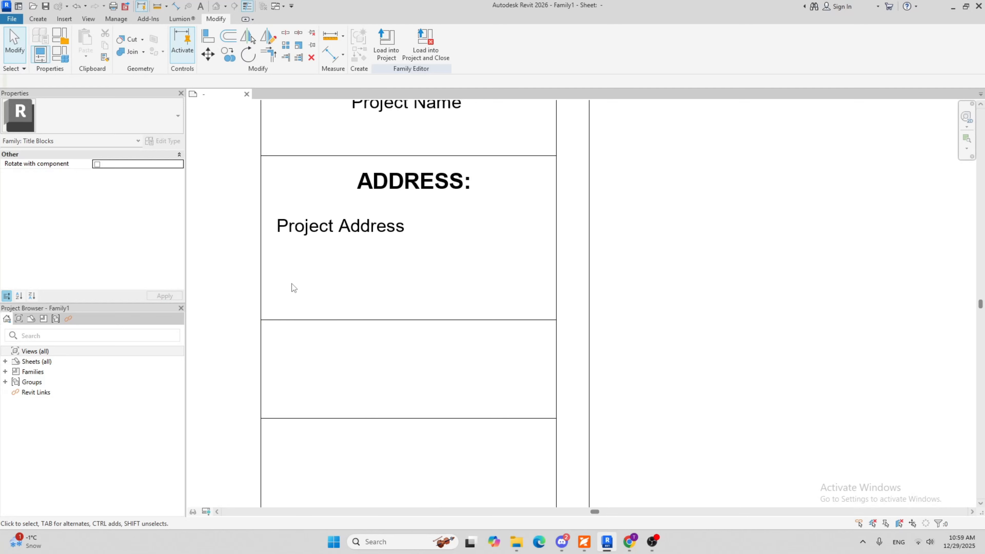
scroll(307, 283, down, 3)
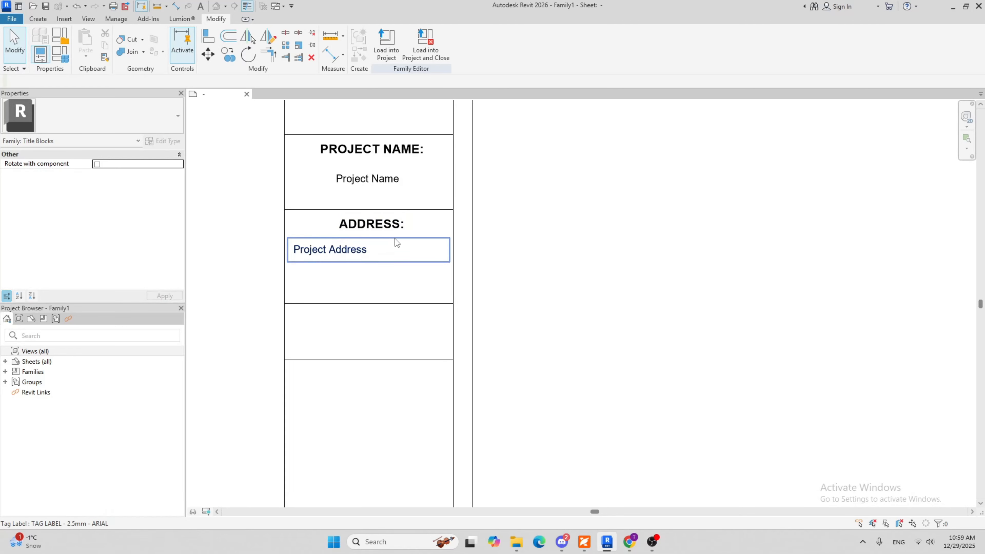
scroll(392, 287, down, 2)
scroll(394, 258, down, 1)
Copy the ADDRESS: heading into the cell below, using the cells' upper-left corners as start and end points
scroll(392, 264, up, 3)
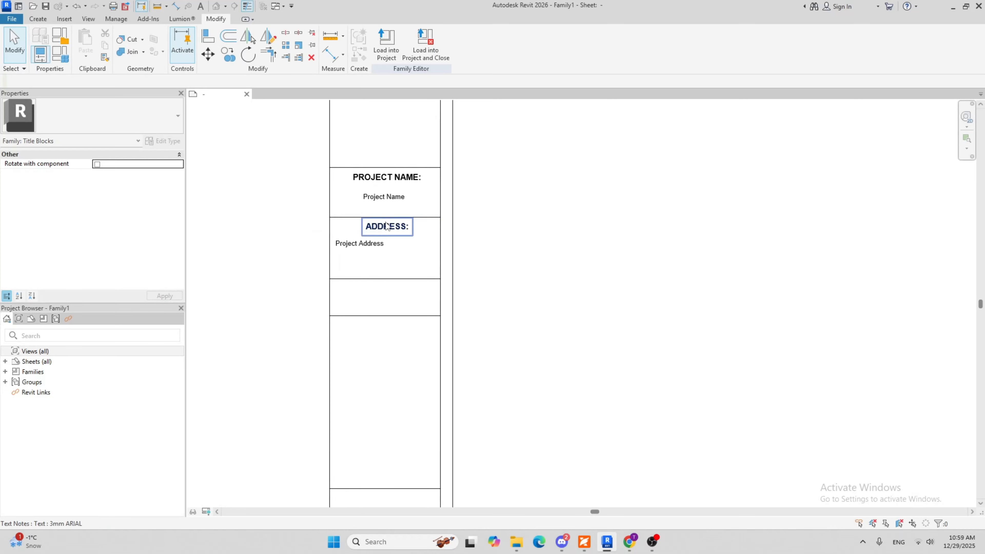
click(387, 227)
scroll(393, 273, down, 2)
scroll(490, 264, up, 4)
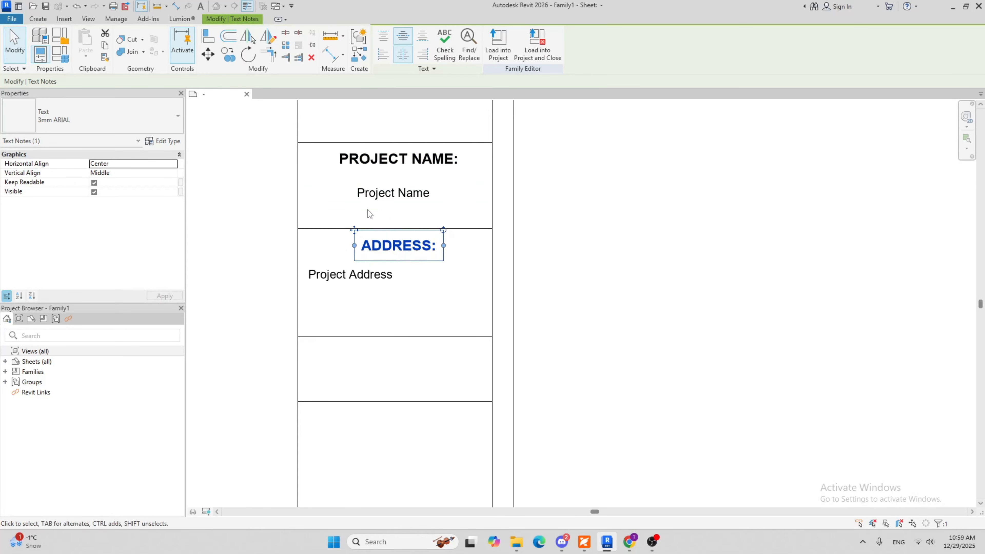
click(227, 63)
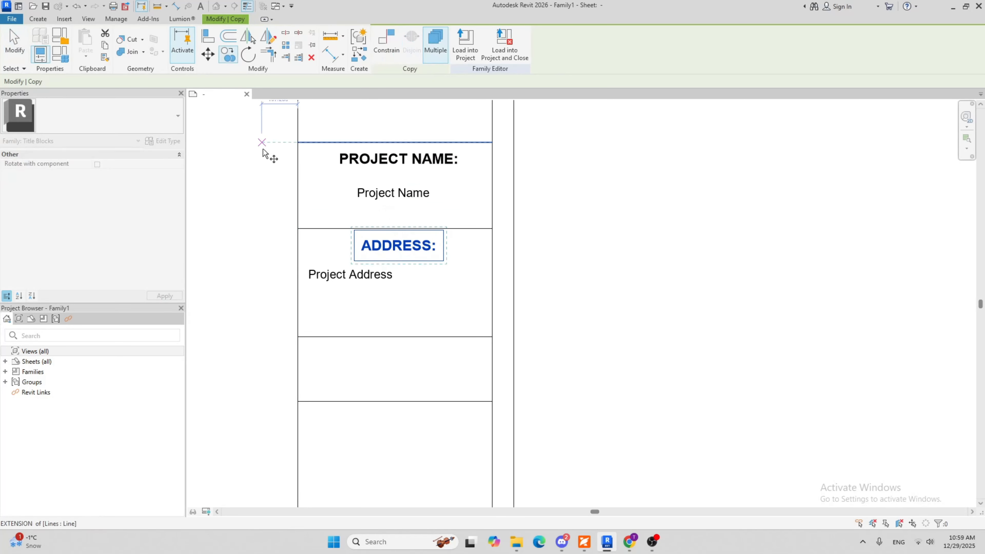
click(298, 229)
click(298, 337)
key(Escape)
key(Escape)
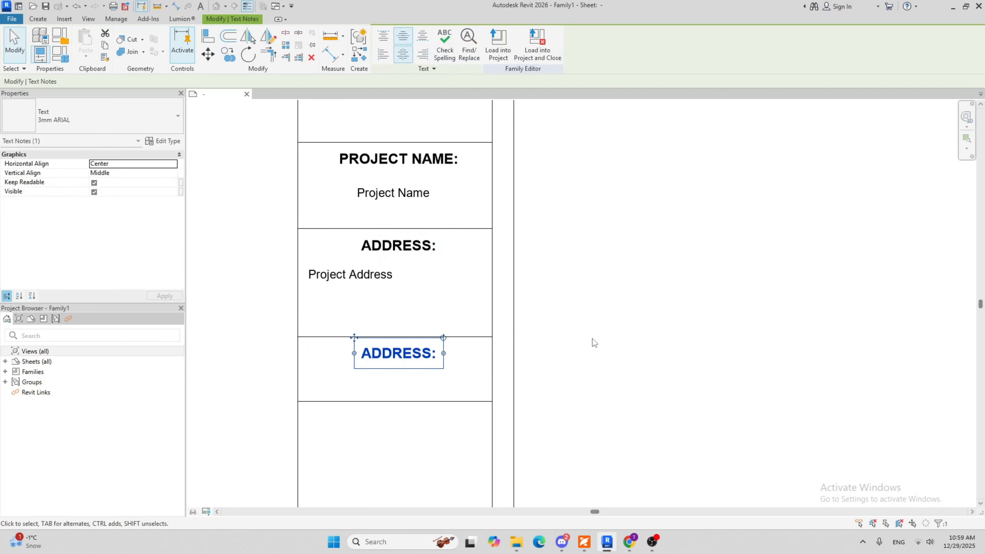
Replace the copied heading's text with "SHEET TITLE:"
middle_drag(397, 319, 401, 268)
scroll(437, 303, down, 2)
scroll(409, 249, up, 2)
double_click(433, 242)
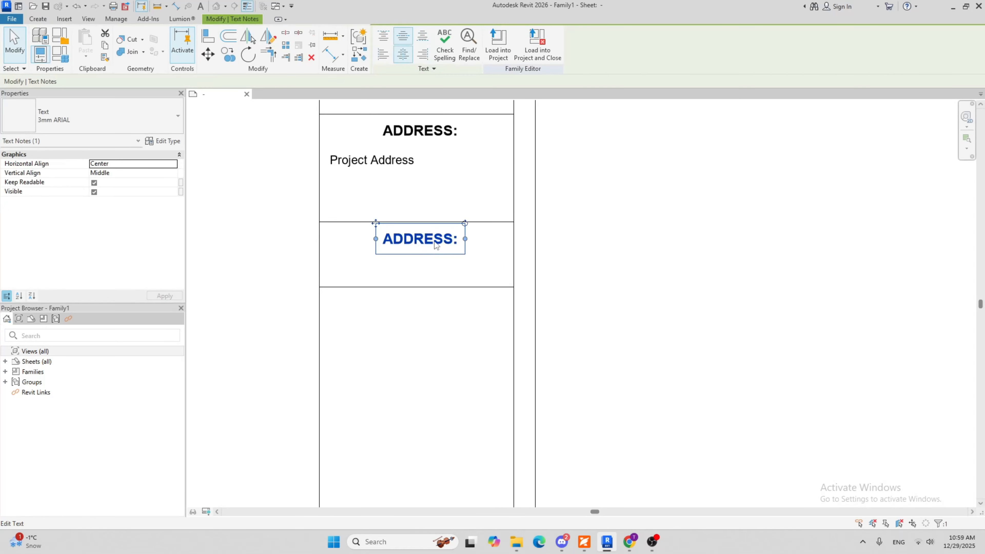
drag(461, 245, 355, 240)
text(SHE)
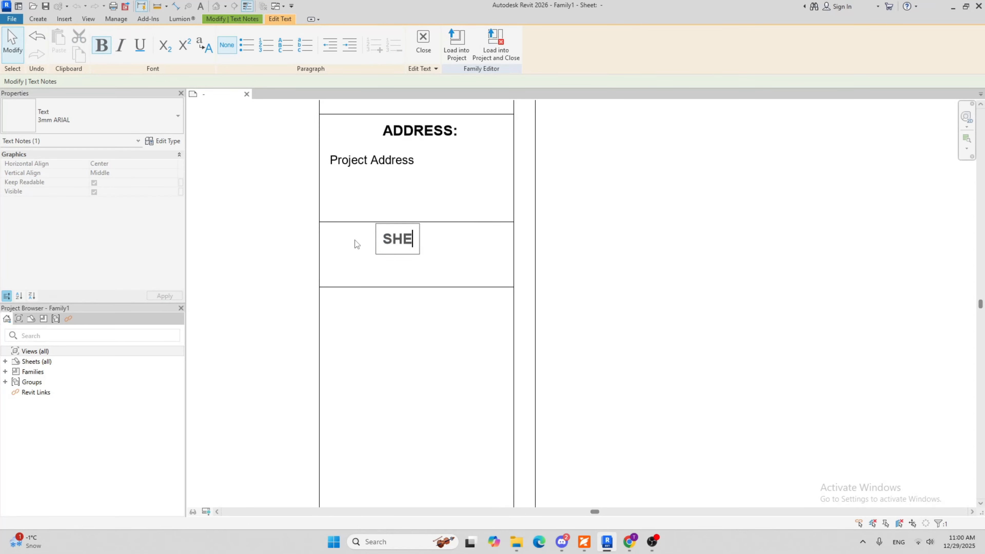
text(ET TITL)
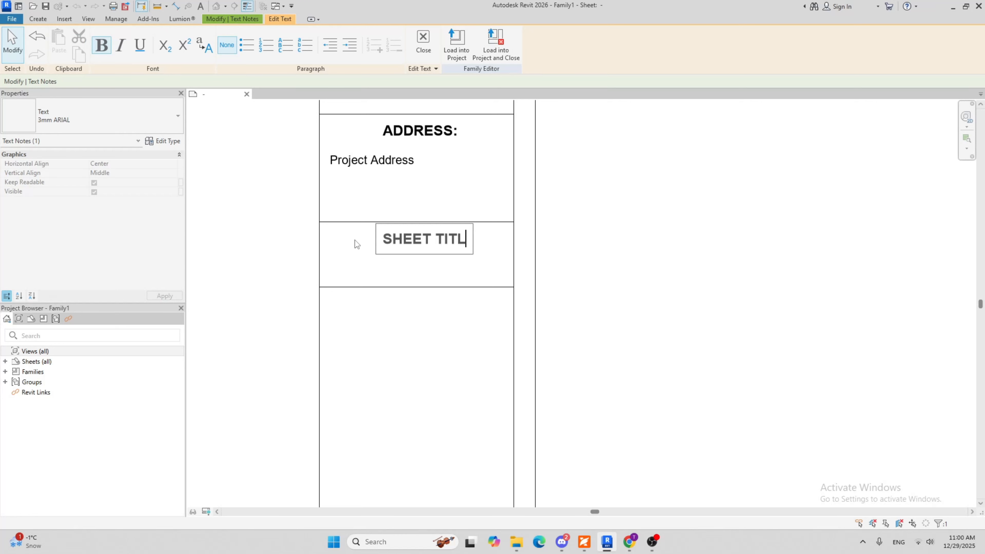
text(E:)
click(365, 180)
middle_drag(579, 259, 569, 205)
scroll(570, 204, down, 1)
click(599, 248)
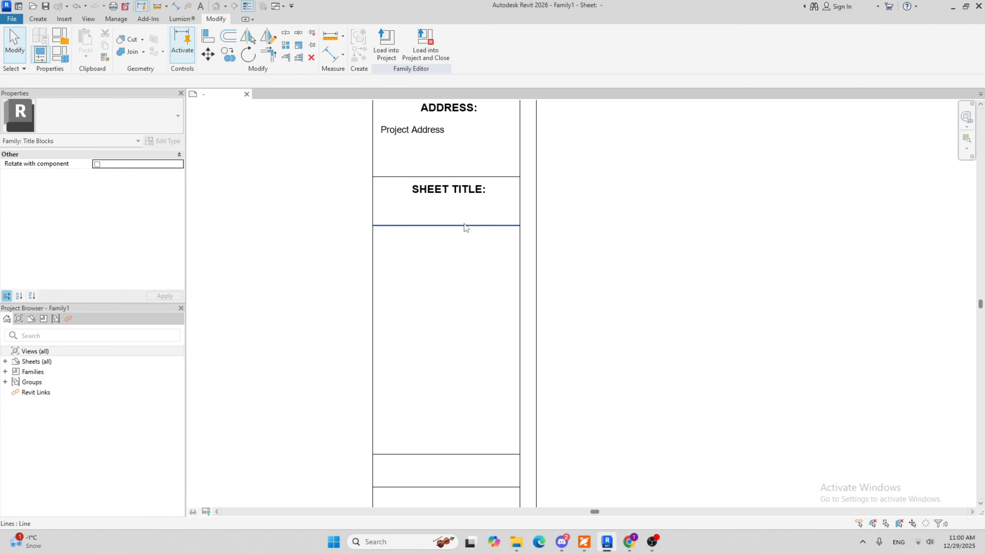
Start placing a label of type TAG LABEL - 2.5mm - ARIAL for the SHEET TITLE: cell
scroll(481, 270, down, 3)
scroll(461, 310, up, 5)
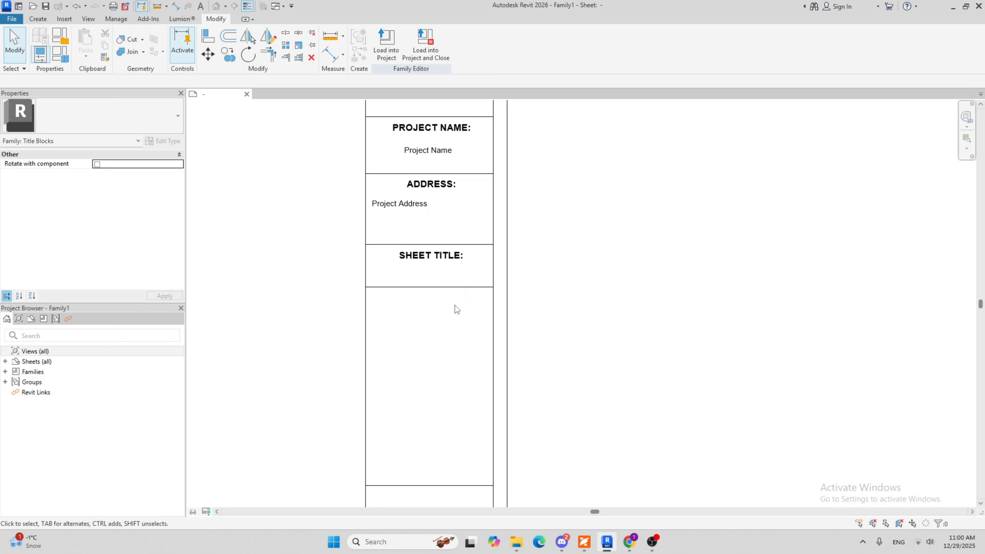
scroll(421, 273, down, 5)
middle_drag(530, 235, 527, 242)
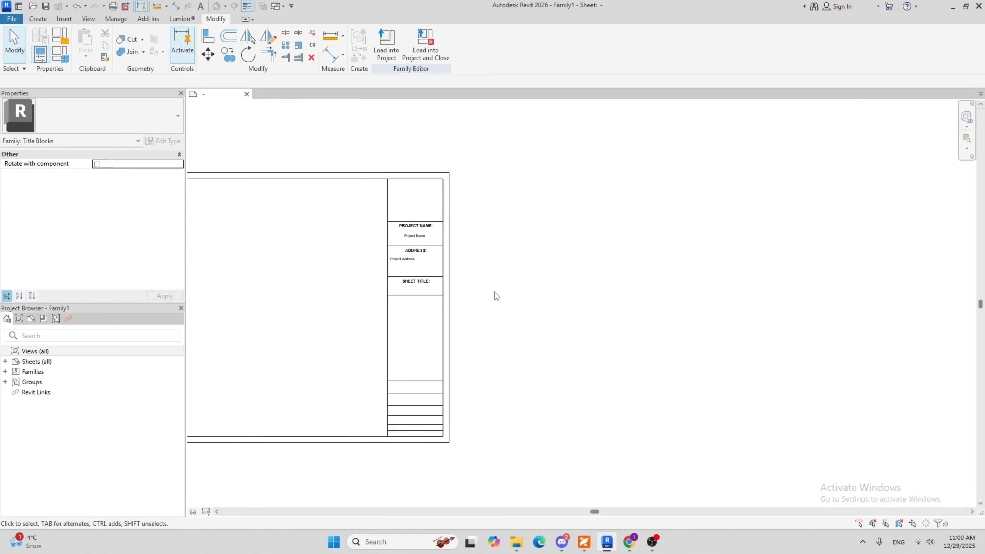
scroll(429, 220, up, 4)
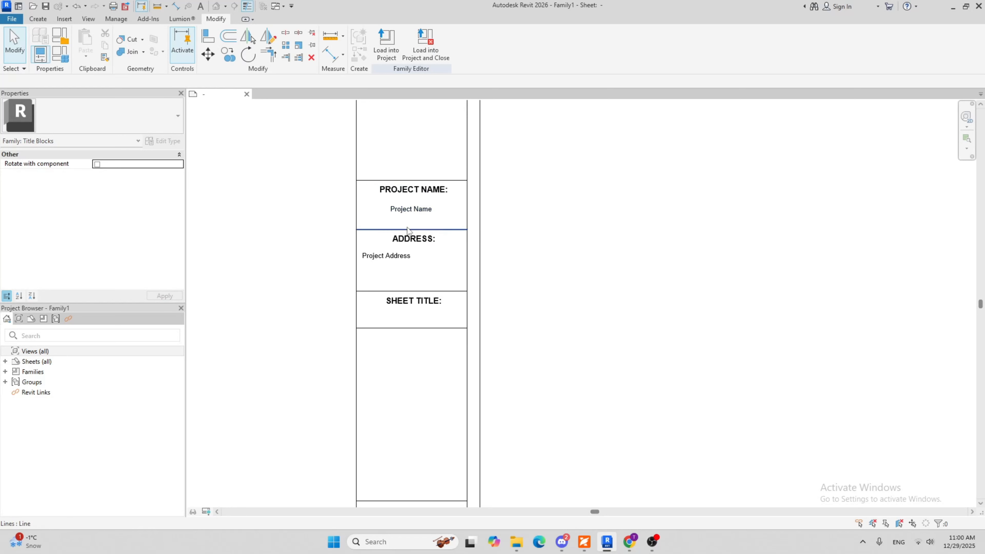
scroll(512, 210, down, 3)
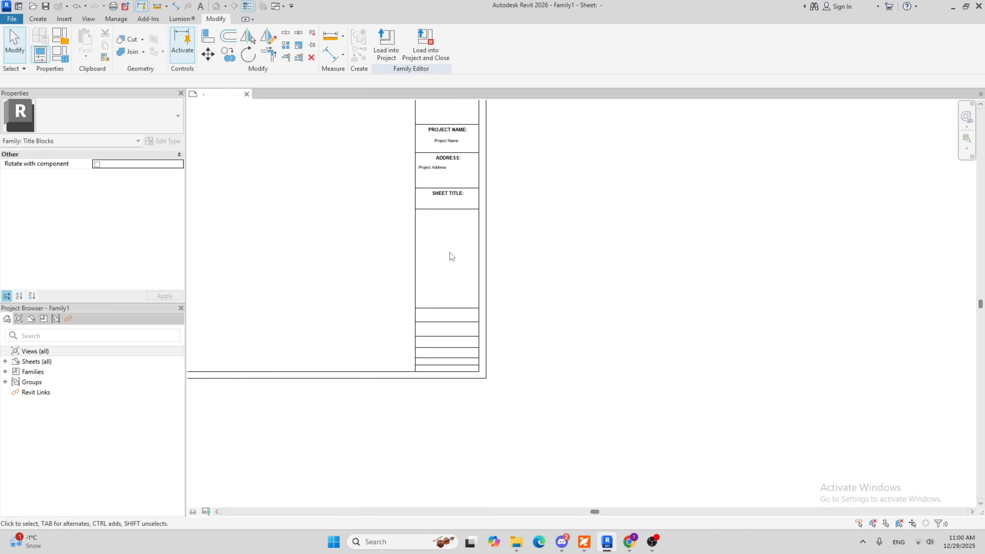
scroll(462, 244, up, 6)
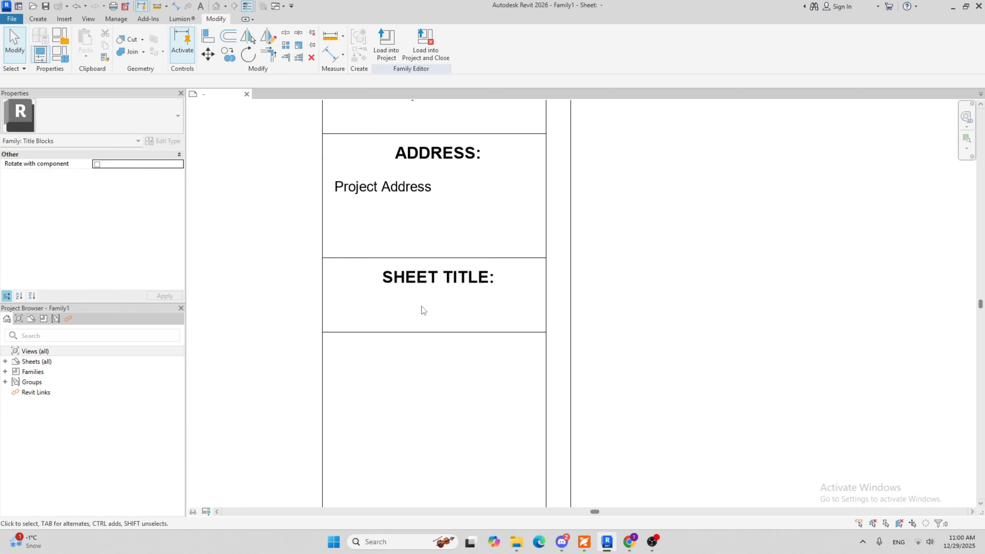
scroll(252, 39, up, 6)
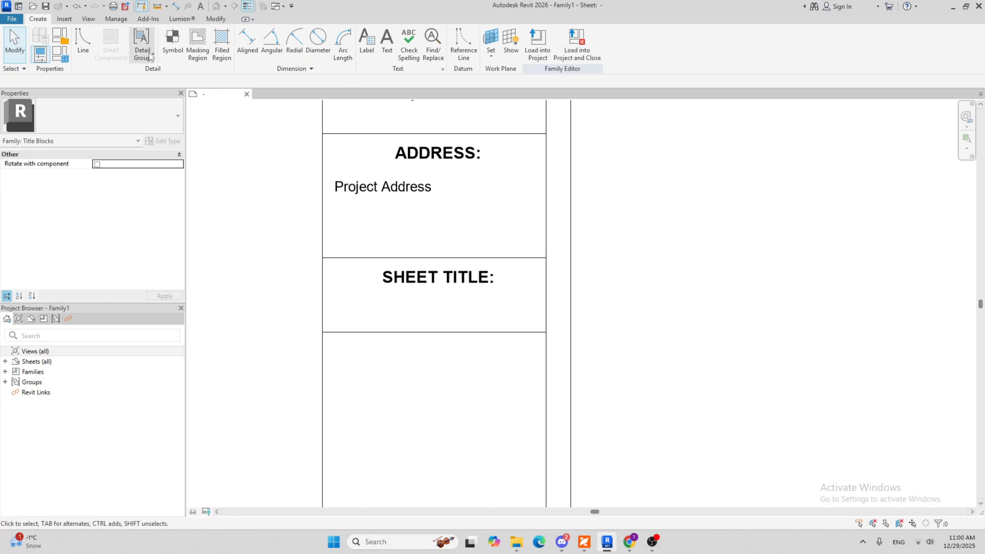
click(367, 42)
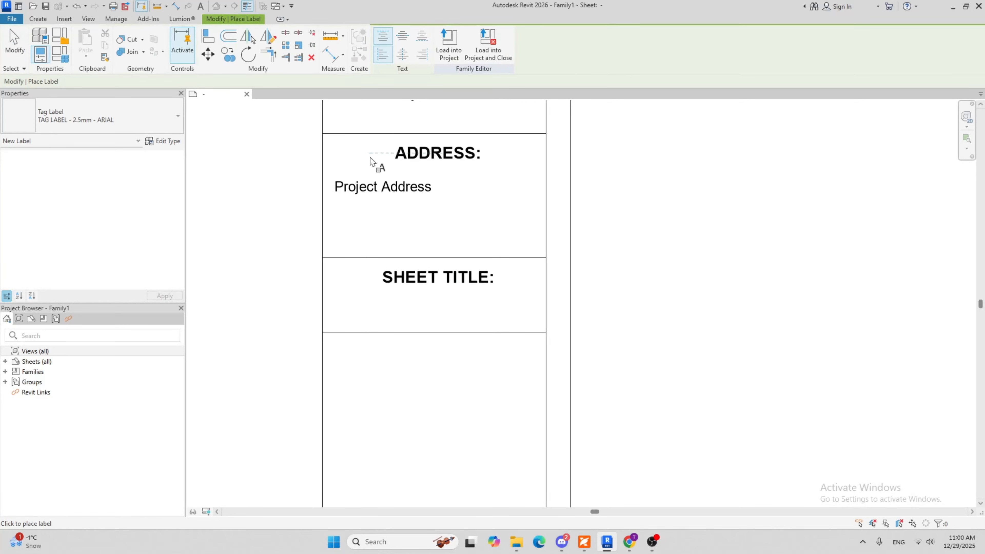
Place a label with the Sheet Name parameter below the SHEET TITLE: heading, aligned with the left edge of the Project Address label
click(333, 311)
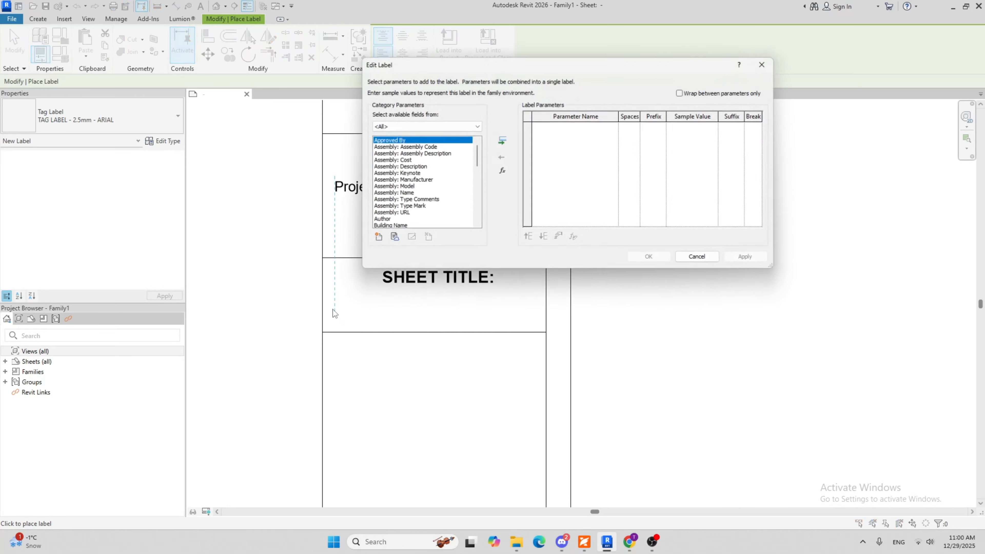
scroll(413, 177, down, 3)
scroll(414, 174, down, 5)
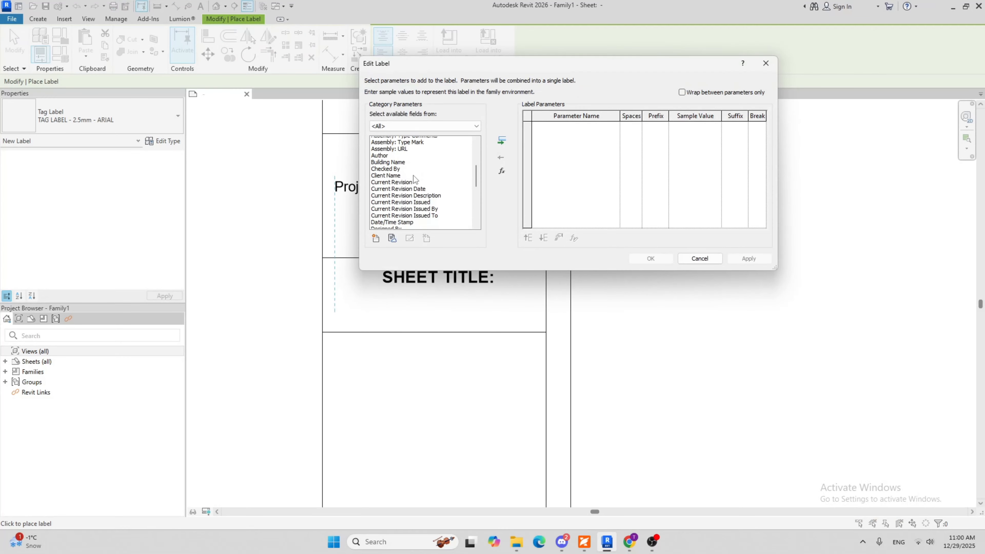
scroll(401, 189, down, 3)
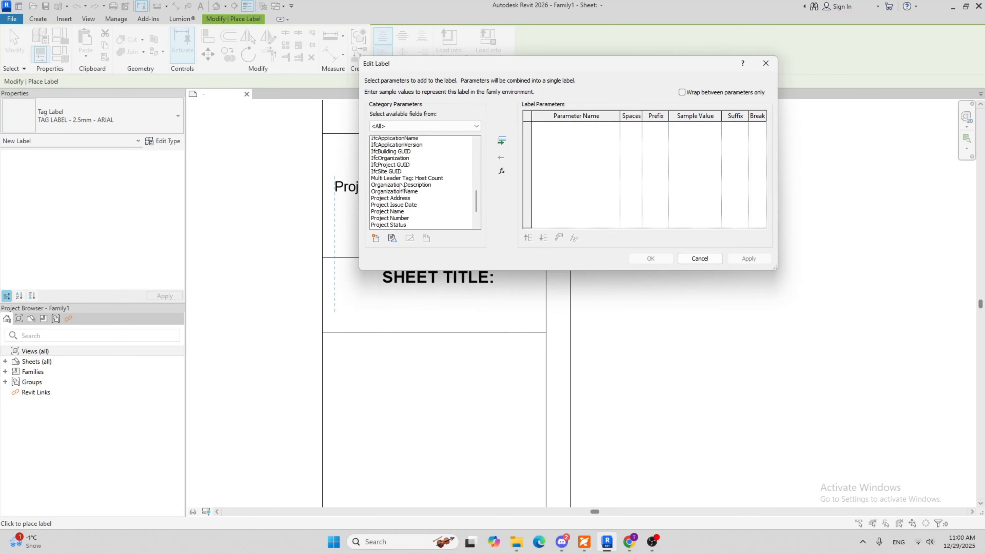
scroll(410, 194, down, 2)
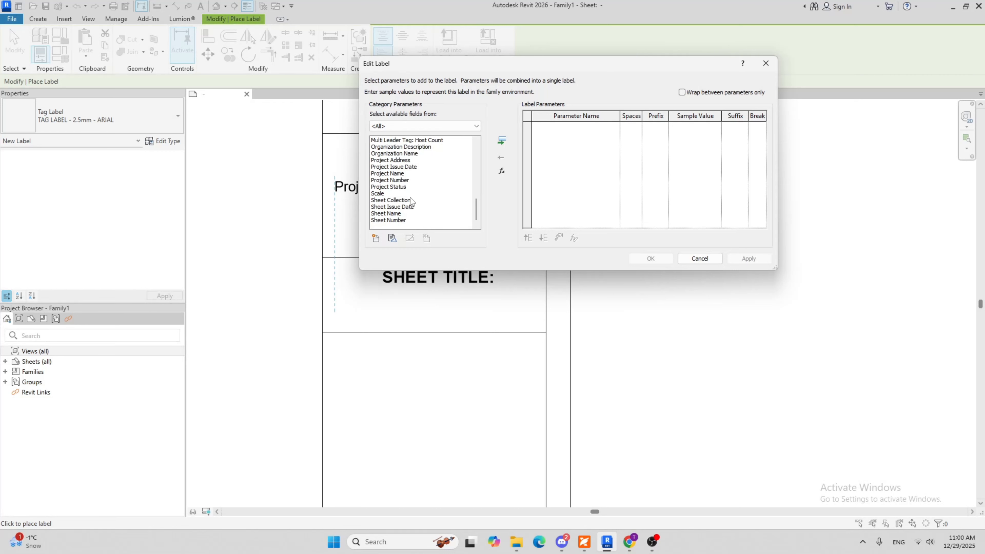
click(392, 214)
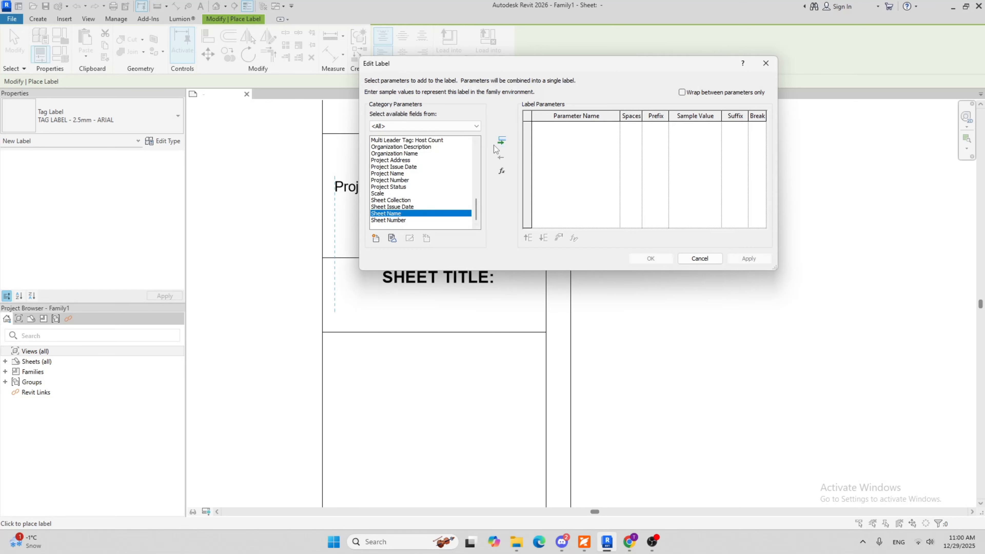
click(502, 142)
click(650, 259)
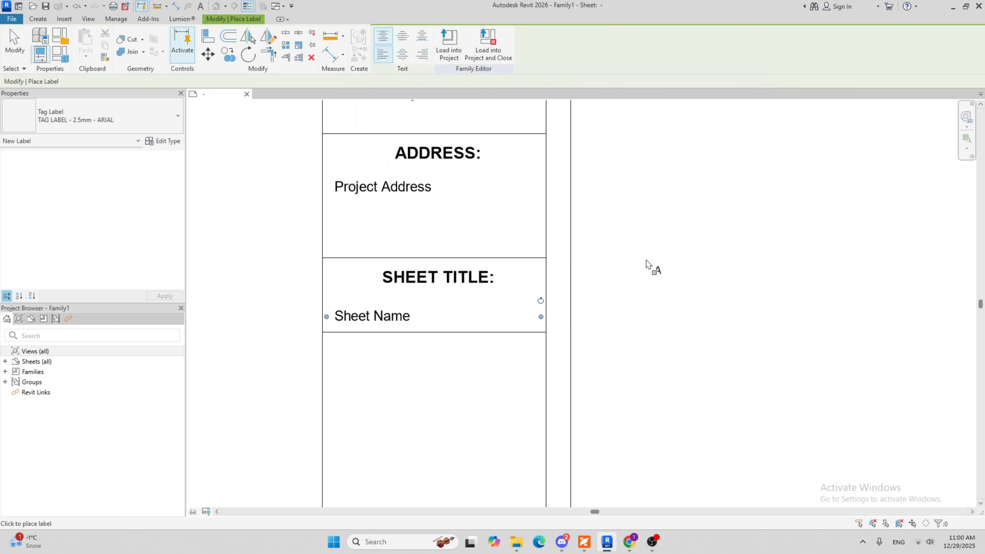
key(Escape)
Nudge the Sheet Name label up slightly so it sits clear of the cell's bottom line
click(396, 316)
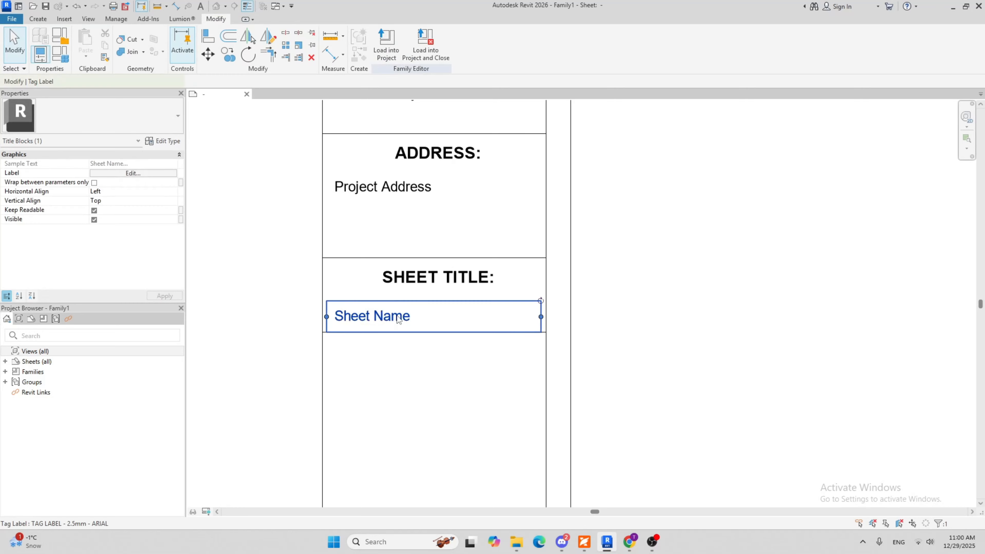
click(447, 383)
click(434, 276)
click(425, 348)
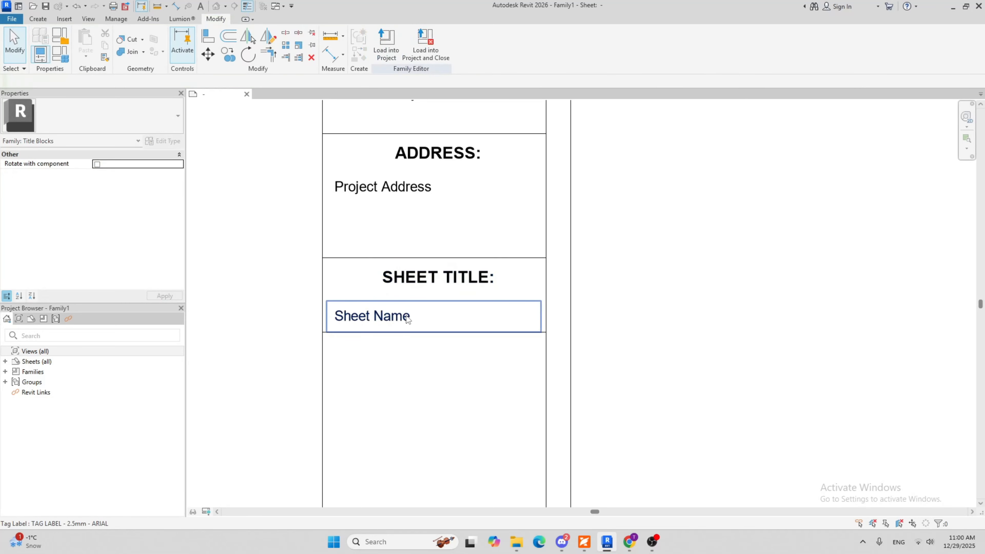
click(405, 315)
key(Up)
key(Up)
key(Up)
key(Up)
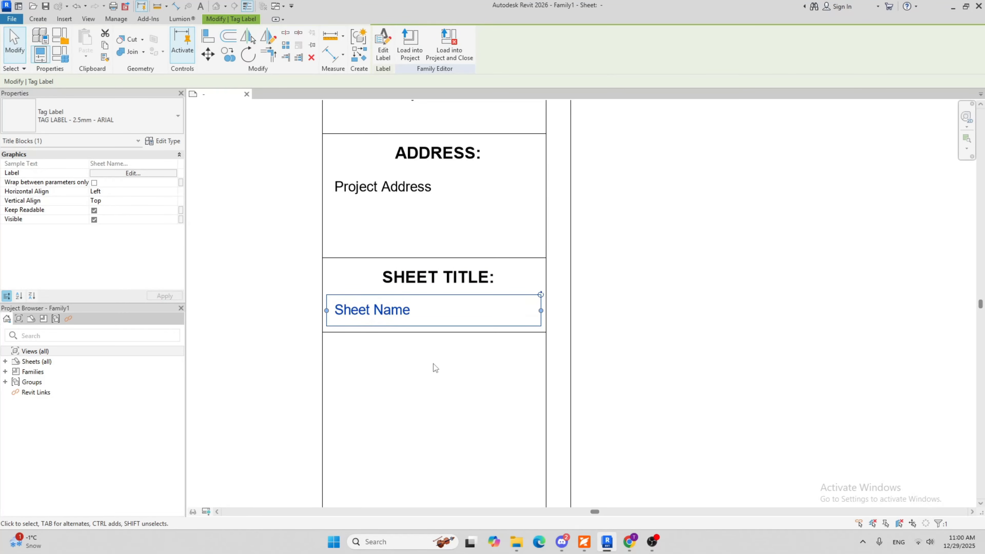
Set the height of the SHEET TITLE: cell to 1" by moving its bottom line
click(430, 333)
click(287, 295)
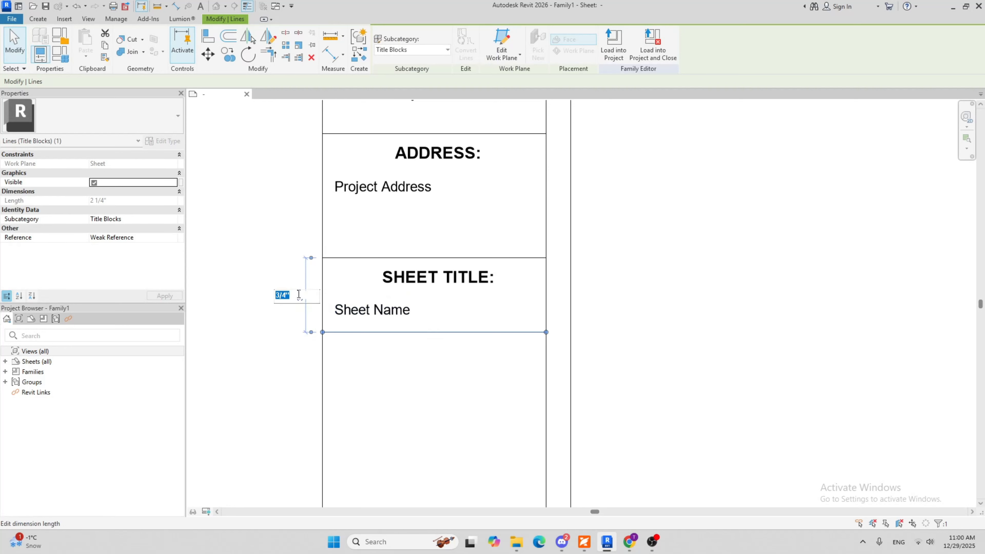
text(1)
key(Return)
key(Escape)
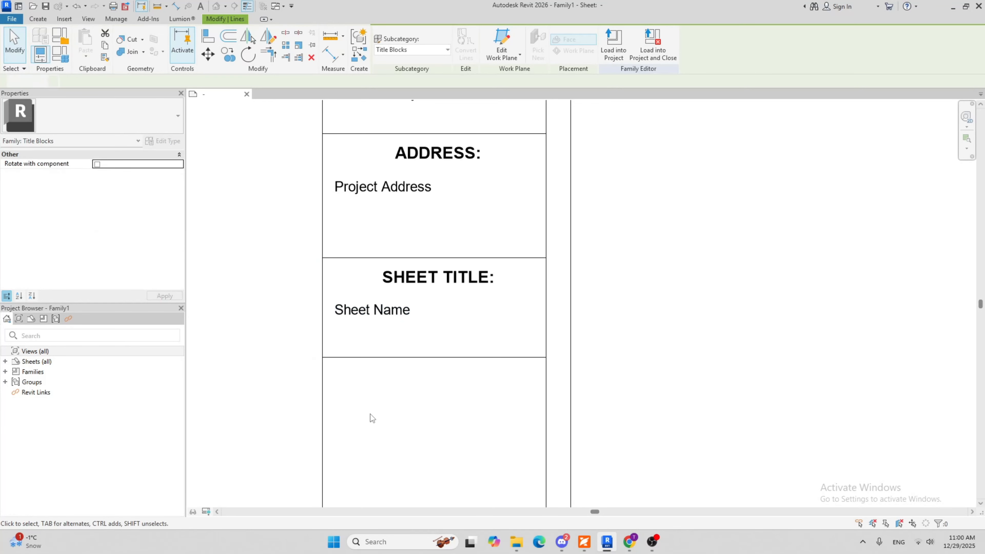
Copy the SHEET TITLE: heading into the cell below, using the cells' upper-left corners as start and end points
scroll(409, 214, down, 3)
scroll(427, 349, down, 2)
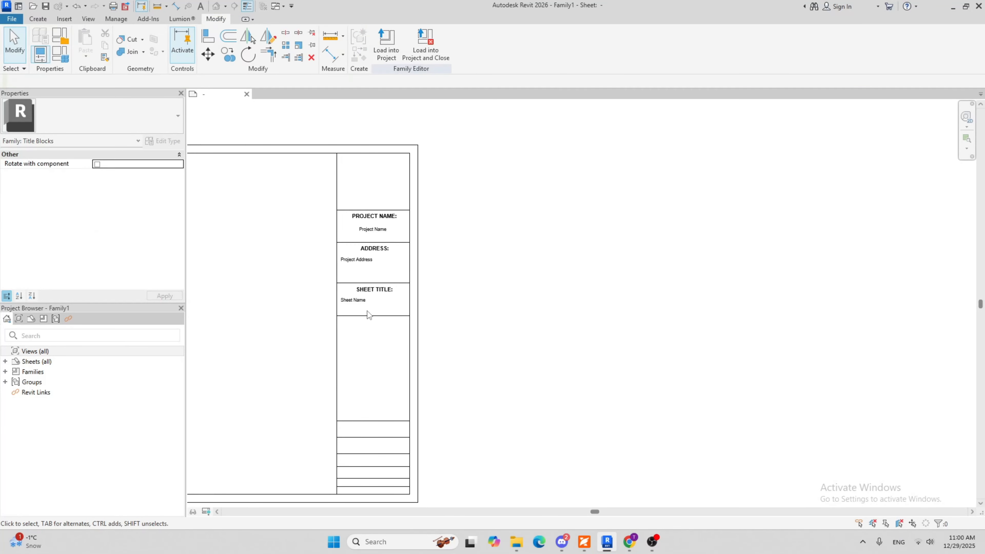
scroll(370, 303, up, 3)
scroll(375, 331, up, 1)
middle_drag(374, 331, 403, 308)
click(426, 244)
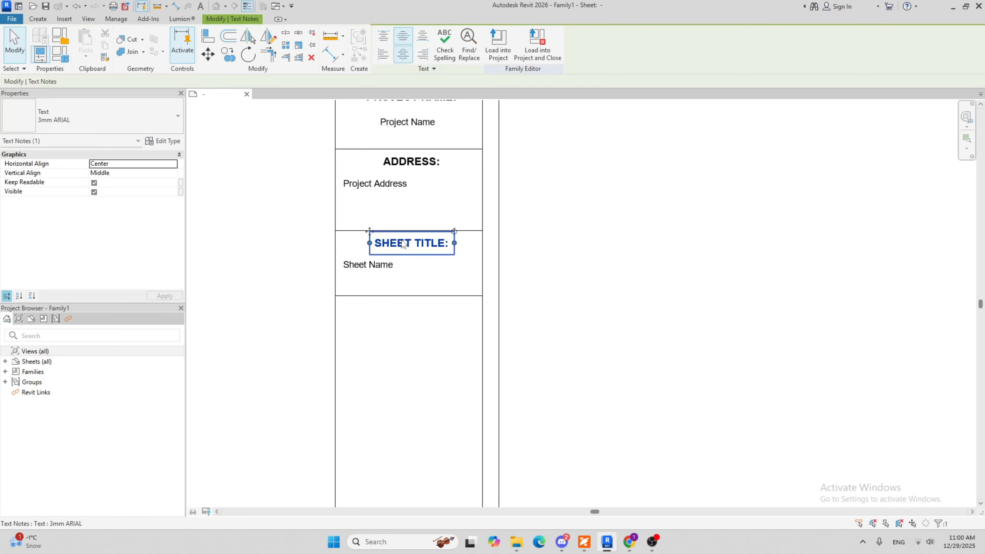
click(222, 55)
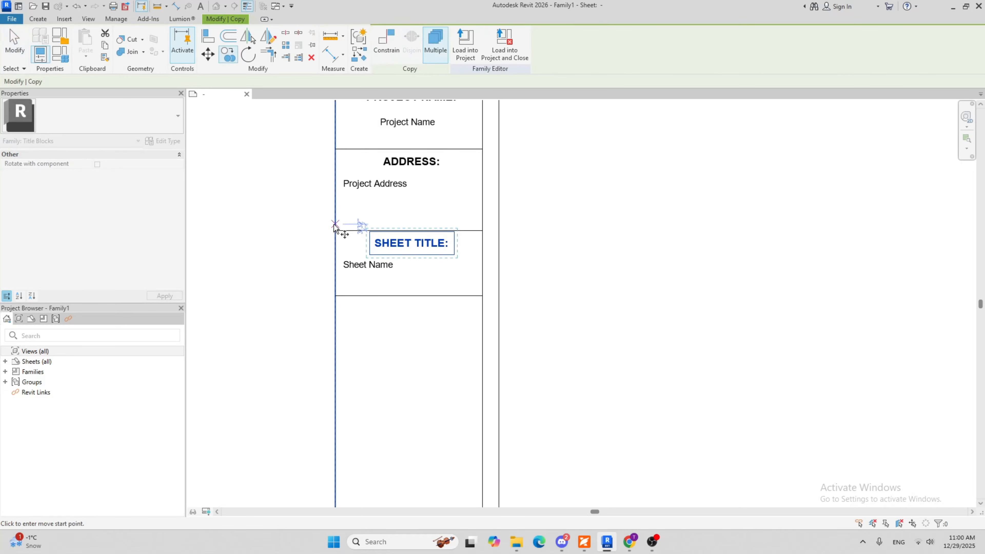
key(Escape)
click(229, 54)
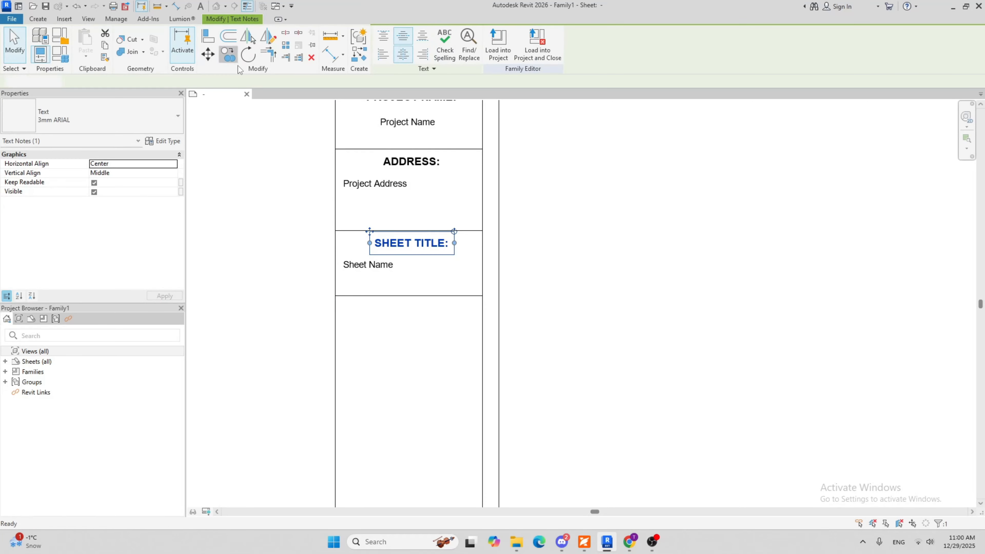
scroll(378, 257, up, 1)
click(314, 217)
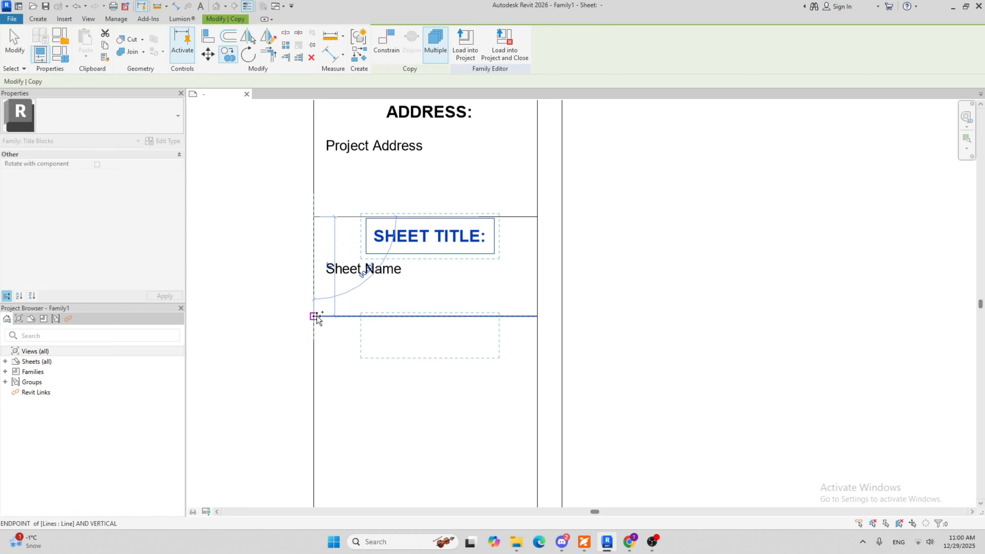
click(314, 317)
Replace the text of the copied SHEET TITLE: heading with "GENERAL NOTES:"
double_click(479, 334)
drag(469, 339, 288, 319)
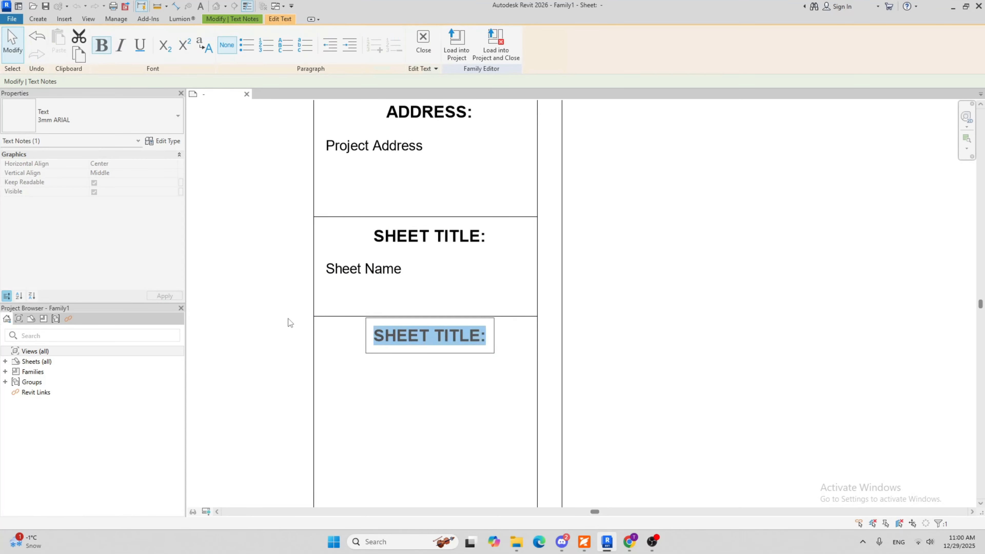
text(GENERAL N)
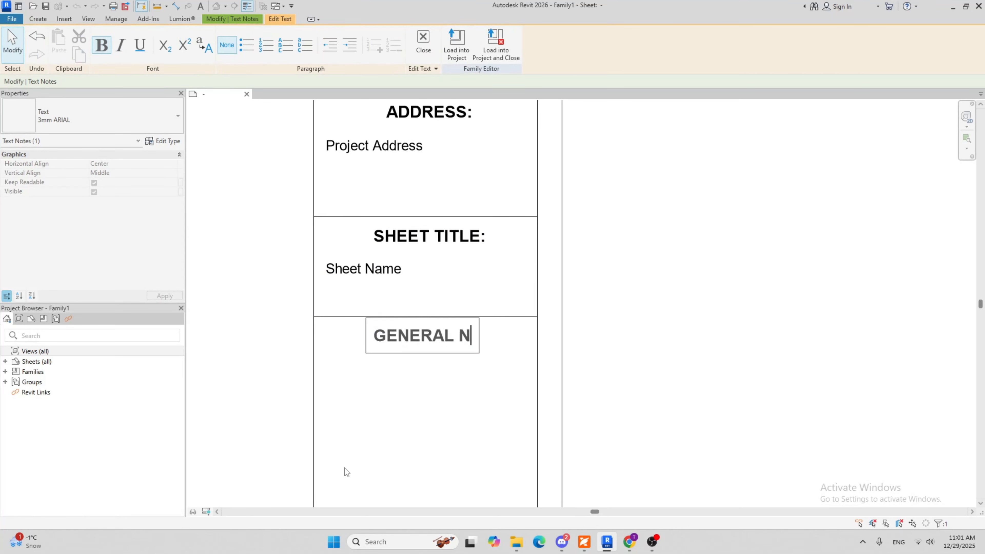
text(OTES:)
key(Return)
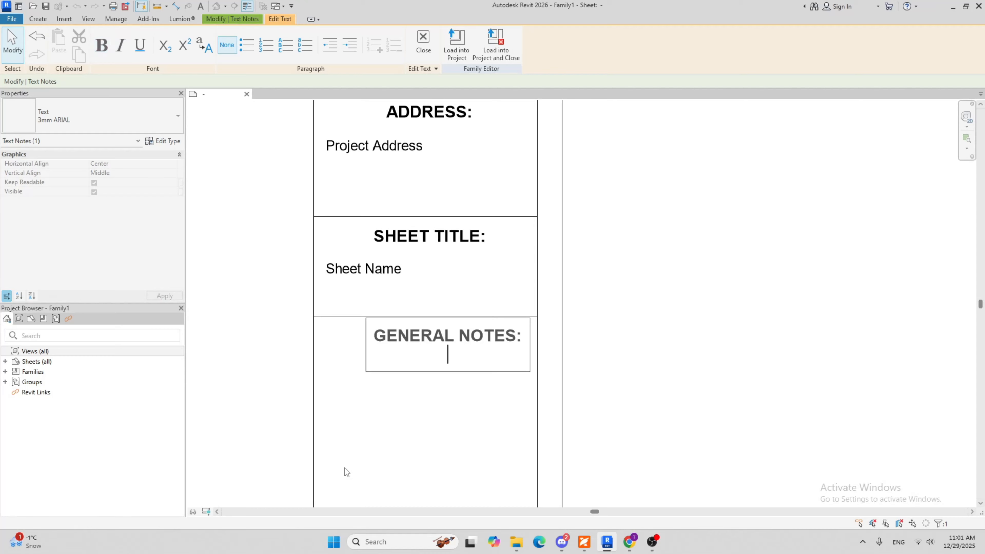
key(BackSpace)
click(694, 354)
key(Escape)
Nudge the bottom line of the GENERAL NOTES: cell up until the cell is about 1 13/16" high
scroll(513, 334, down, 4)
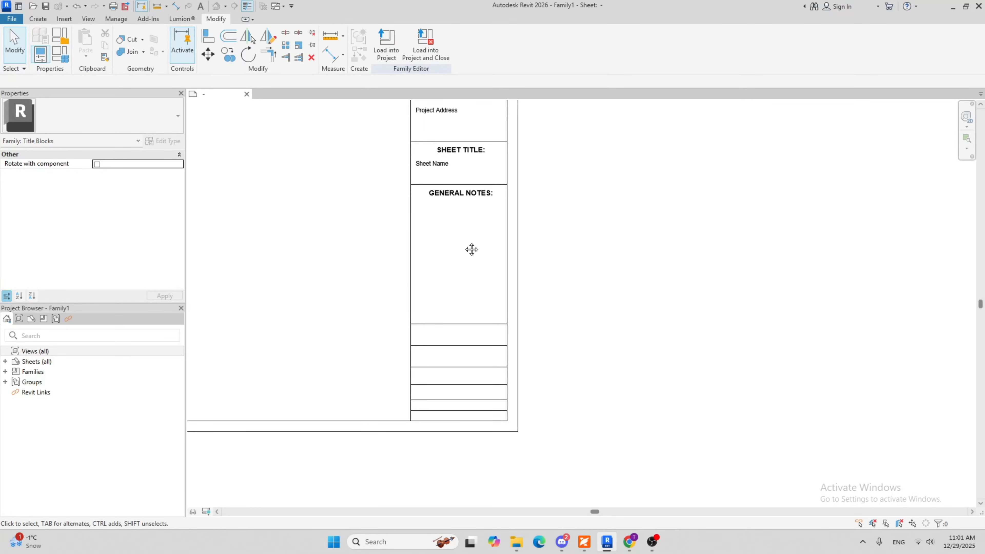
middle_drag(472, 250, 438, 296)
scroll(405, 356, down, 5)
scroll(404, 383, up, 4)
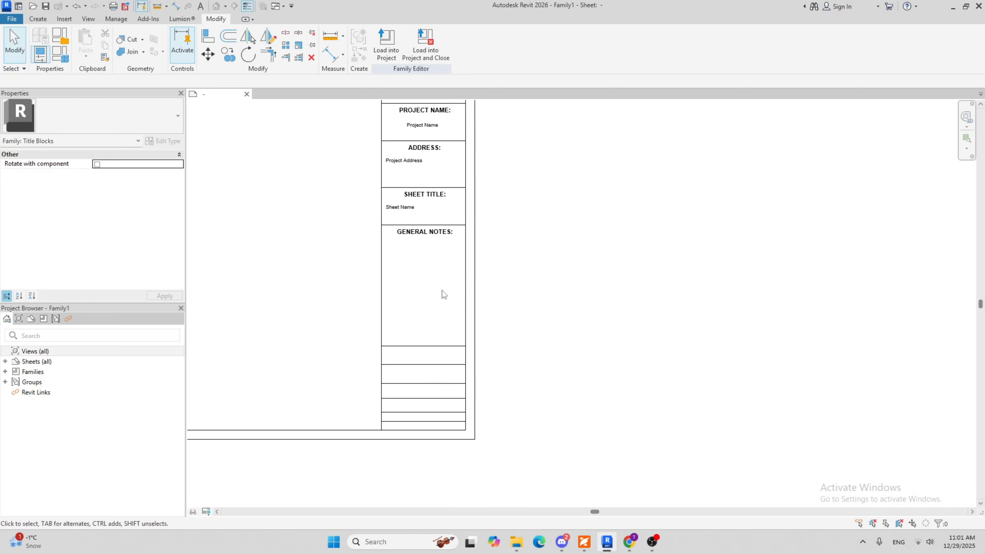
click(429, 346)
key(Up)
key(Up)
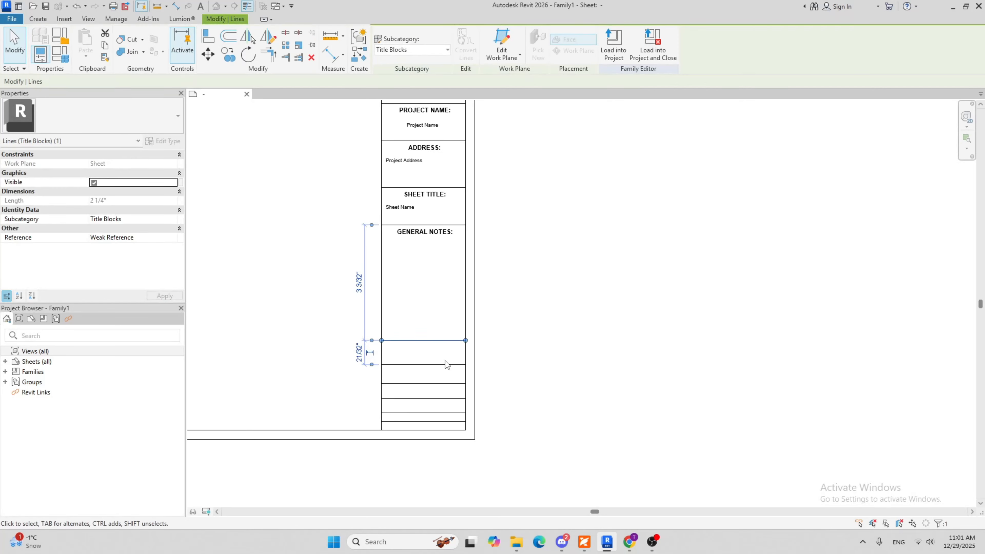
key(Up)
key(Up)
key(Up)
key(Up)
key(Up)
key(Up)
key(Up)
key(Up)
key(Up)
key(Up)
key(Up)
key(Up)
key(Up)
key(Up)
key(Up)
key(Up)
key(Up)
key(Up)
click(435, 344)
middle_drag(460, 315, 433, 304)
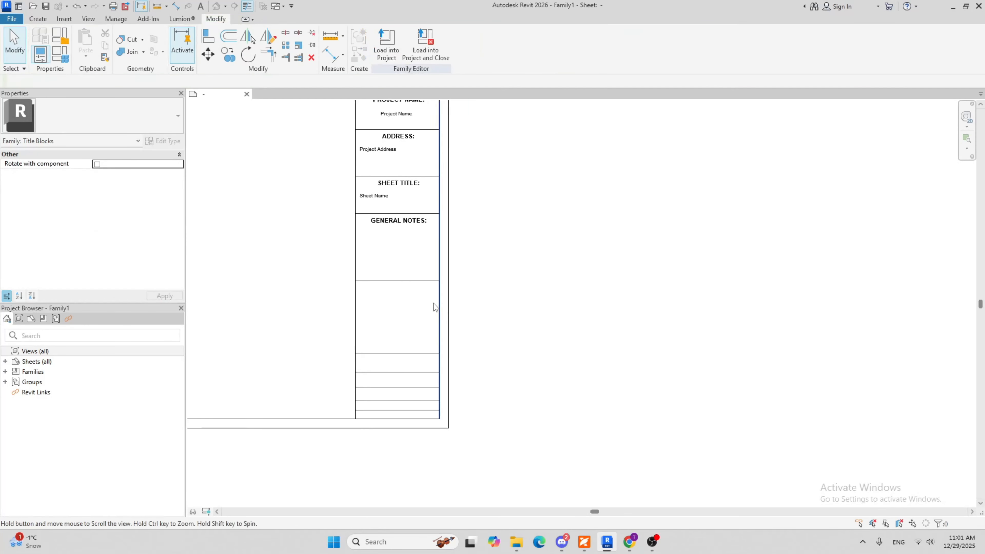
Copy the GENERAL NOTES: heading into the cell below, from the upper-left corner of one cell to that of the other
scroll(433, 303, down, 1)
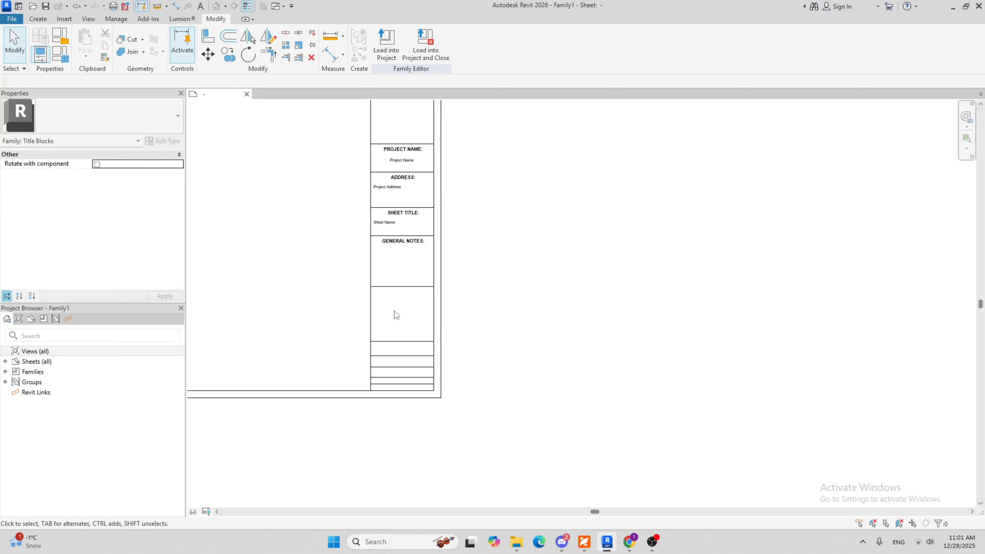
scroll(394, 312, up, 2)
middle_drag(411, 270, 402, 308)
click(392, 252)
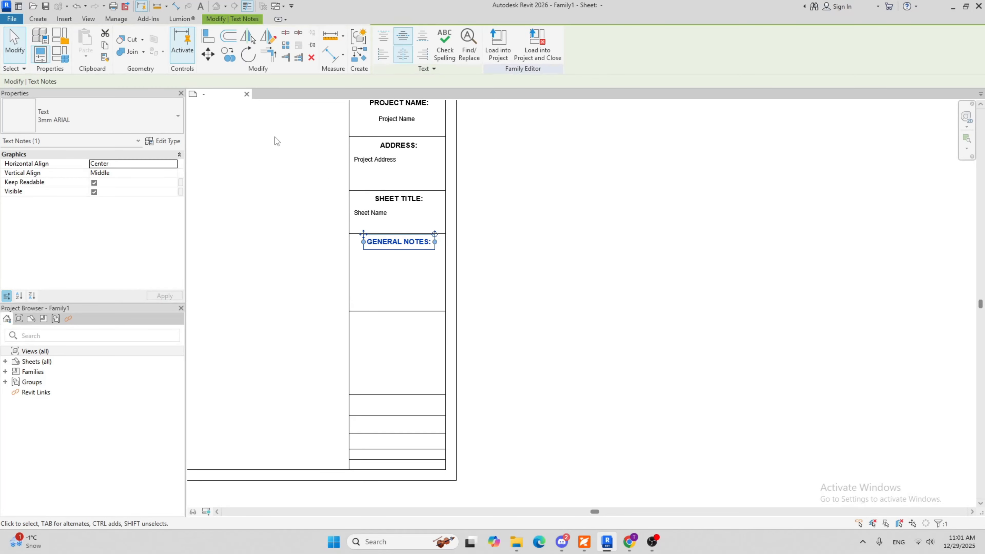
click(229, 55)
scroll(341, 237, up, 2)
click(358, 242)
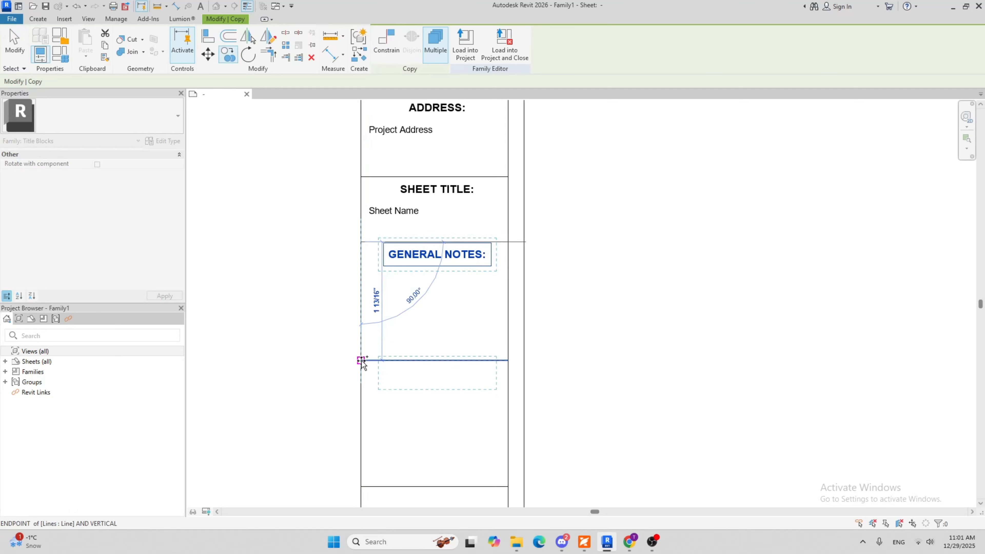
click(358, 361)
key(Escape)
Change the text of the copied GENERAL NOTES: heading to "DATE:"
click(486, 376)
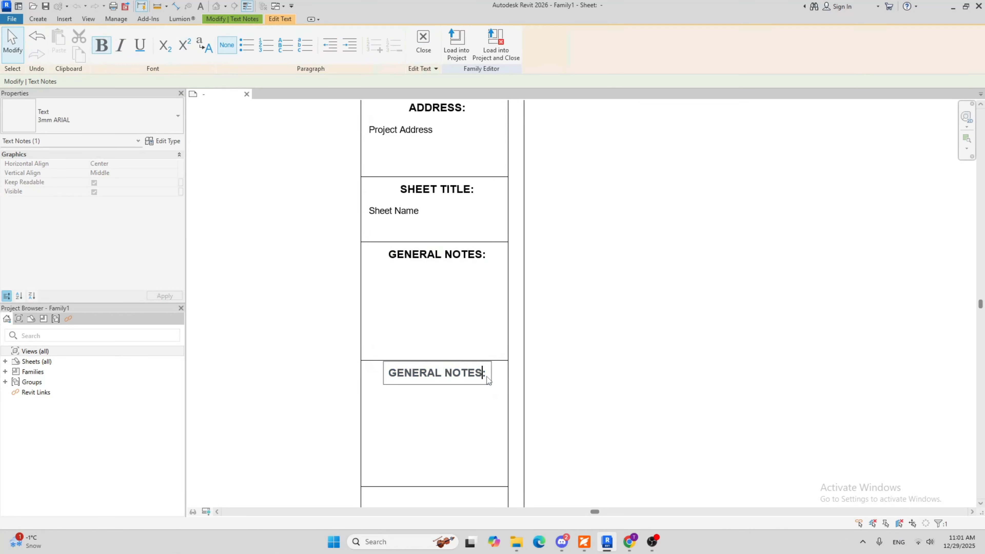
drag(486, 376, 352, 371)
text(DATE:)
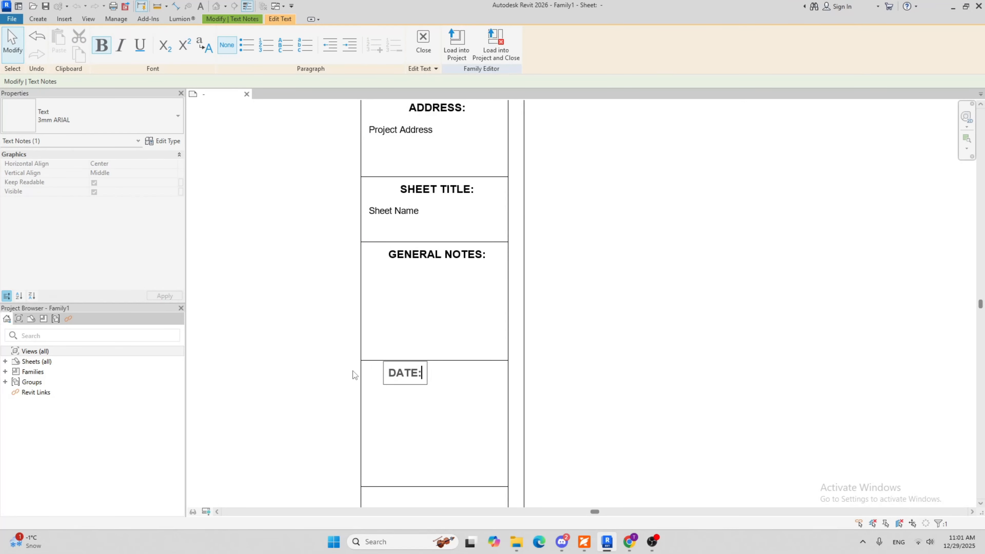
key(Return)
key(BackSpace)
click(450, 429)
scroll(449, 420, down, 2)
click(448, 421)
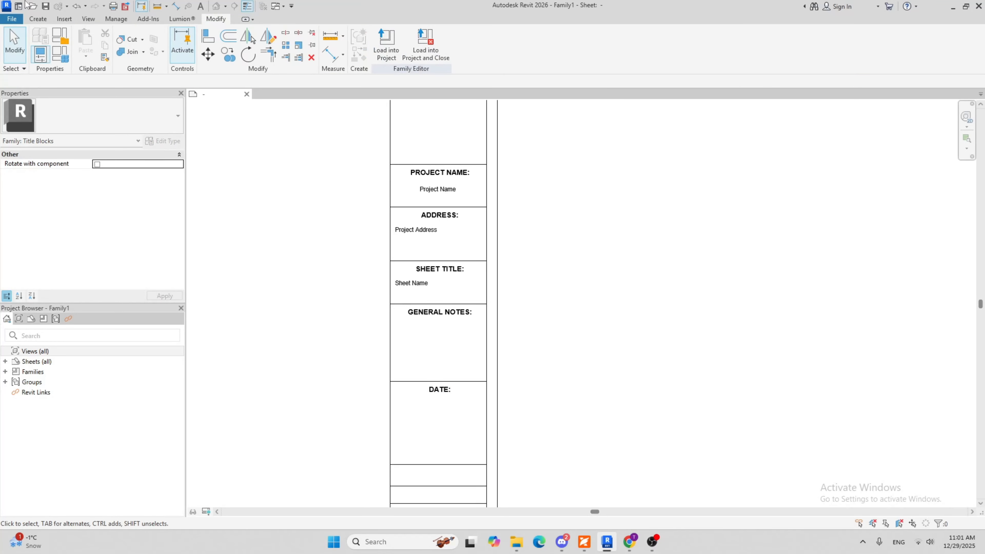
Place a label with the Sheet Issue Date parameter below the DATE: heading, left-aligned with the Sheet Name label
click(35, 20)
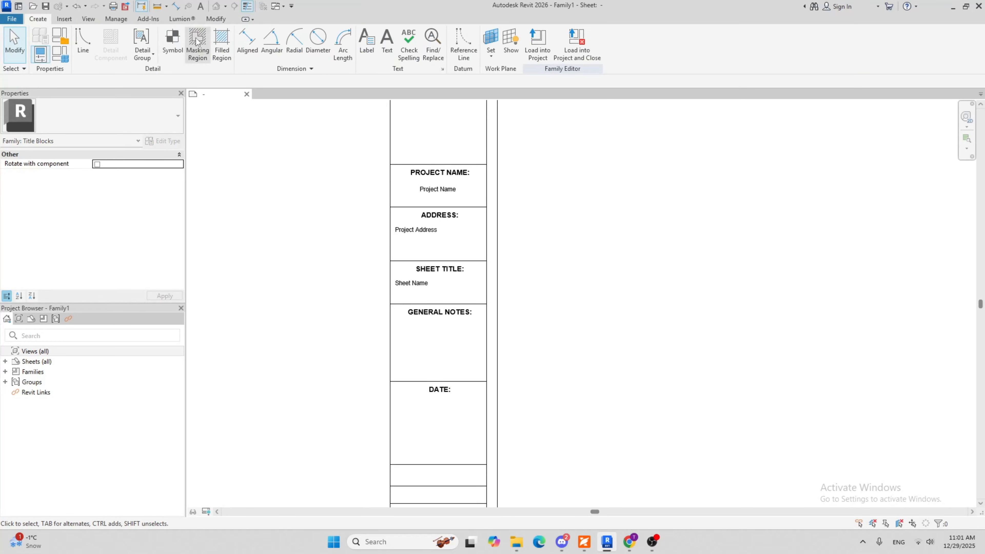
click(354, 45)
scroll(398, 374, up, 2)
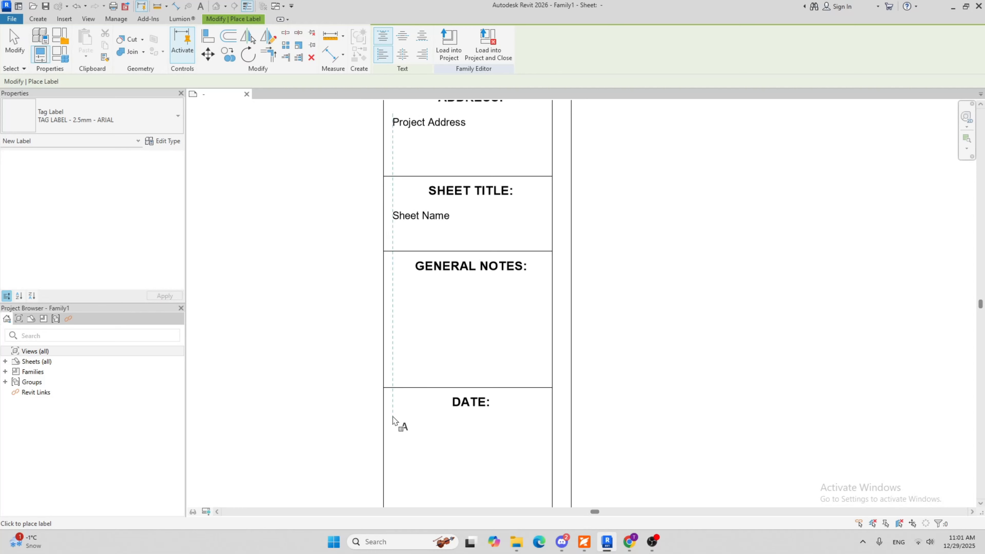
click(392, 417)
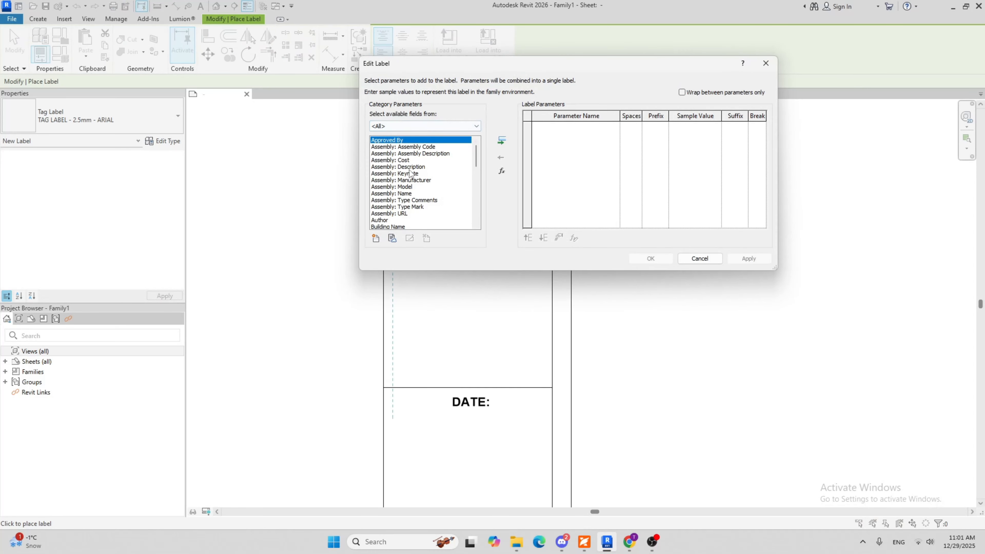
scroll(411, 173, down, 4)
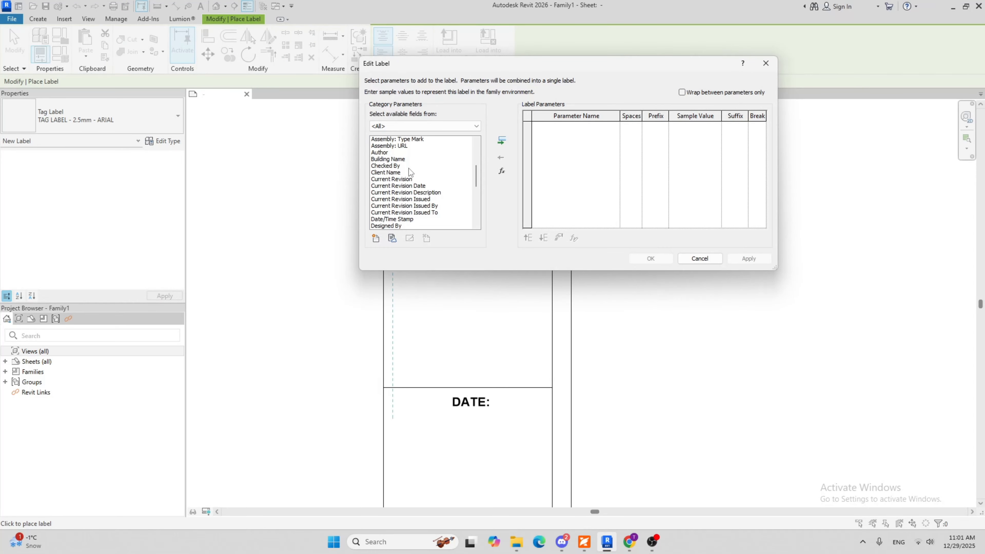
scroll(409, 168, down, 3)
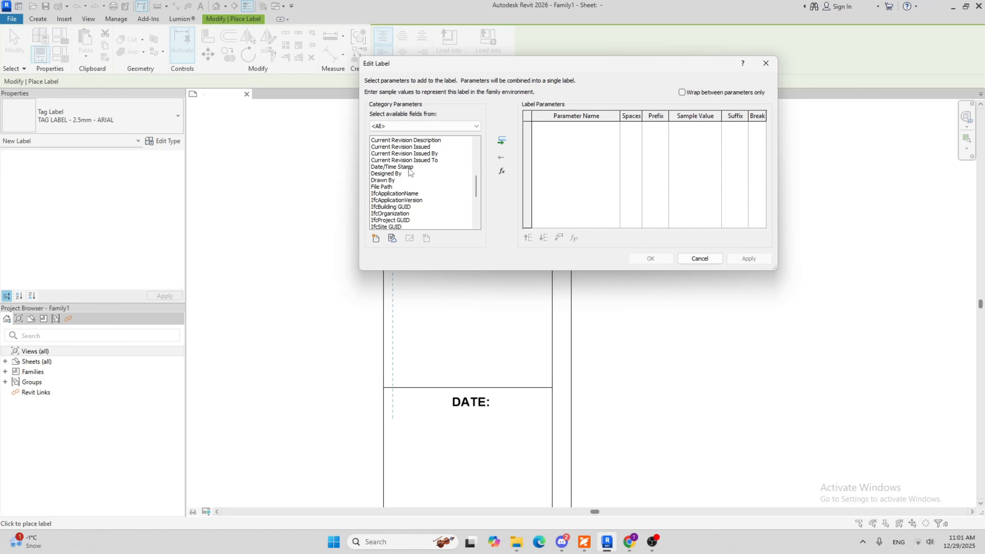
scroll(409, 168, down, 5)
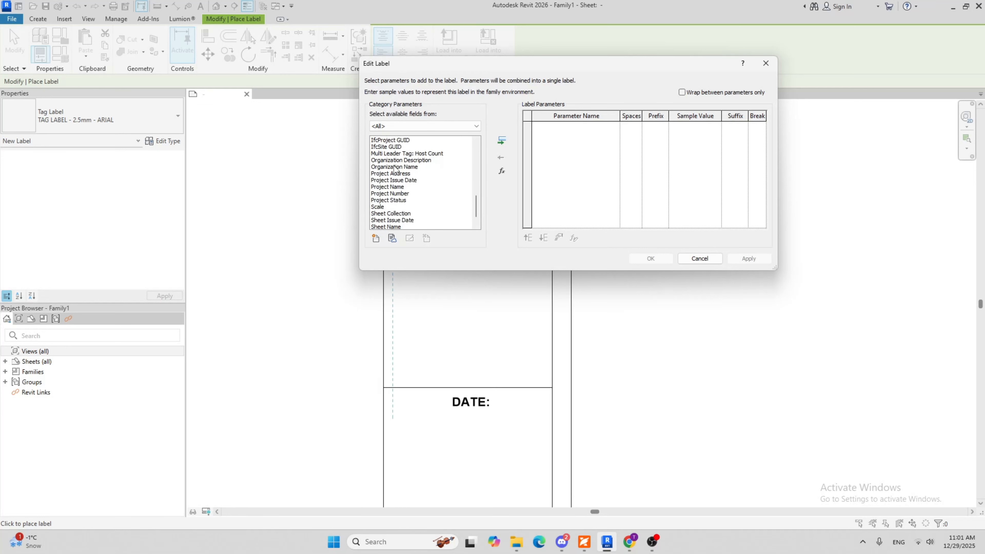
scroll(393, 182, down, 1)
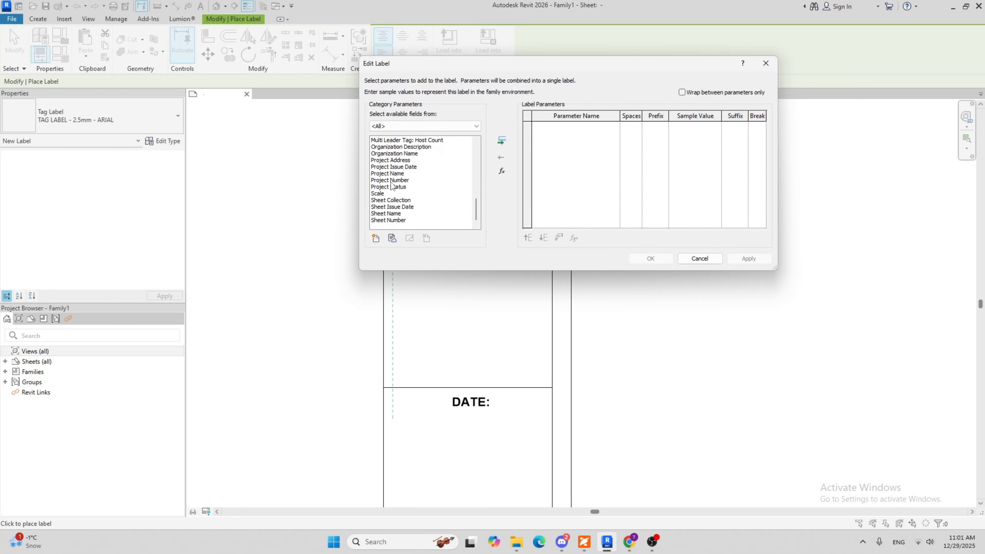
click(383, 208)
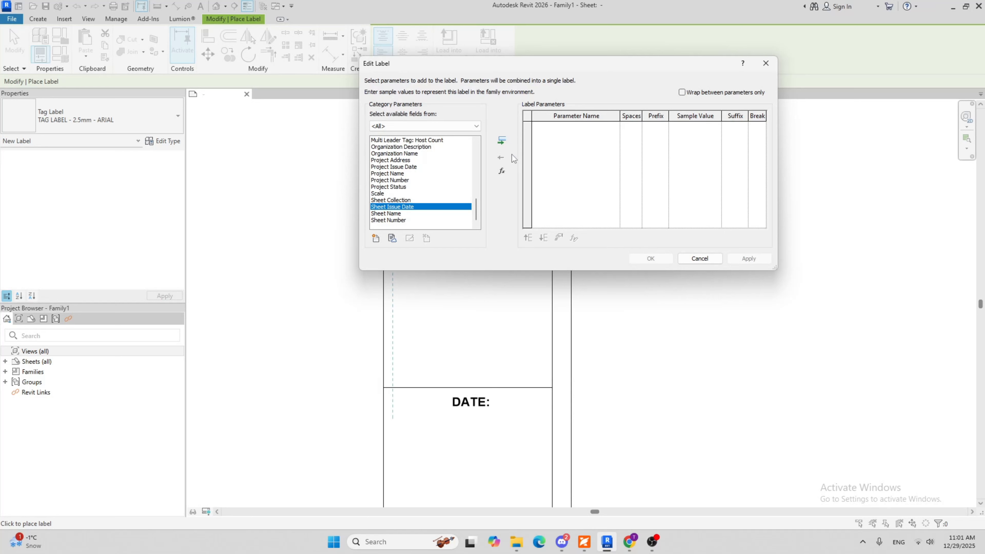
click(501, 141)
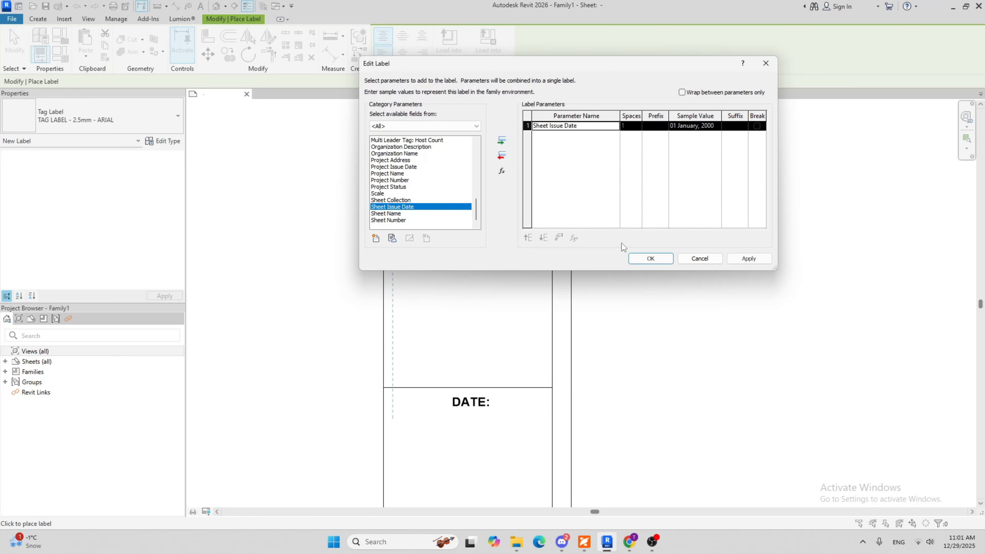
click(647, 263)
scroll(462, 431, down, 3)
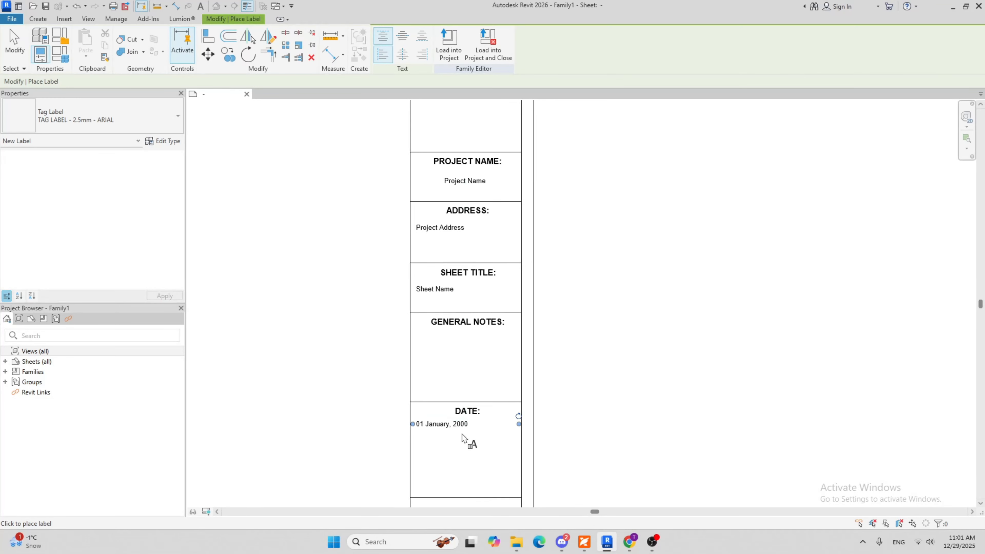
key(Escape)
Nudge the sheet issue date label slightly down, away from the DATE: heading
scroll(458, 436, up, 2)
click(451, 428)
scroll(482, 437, up, 2)
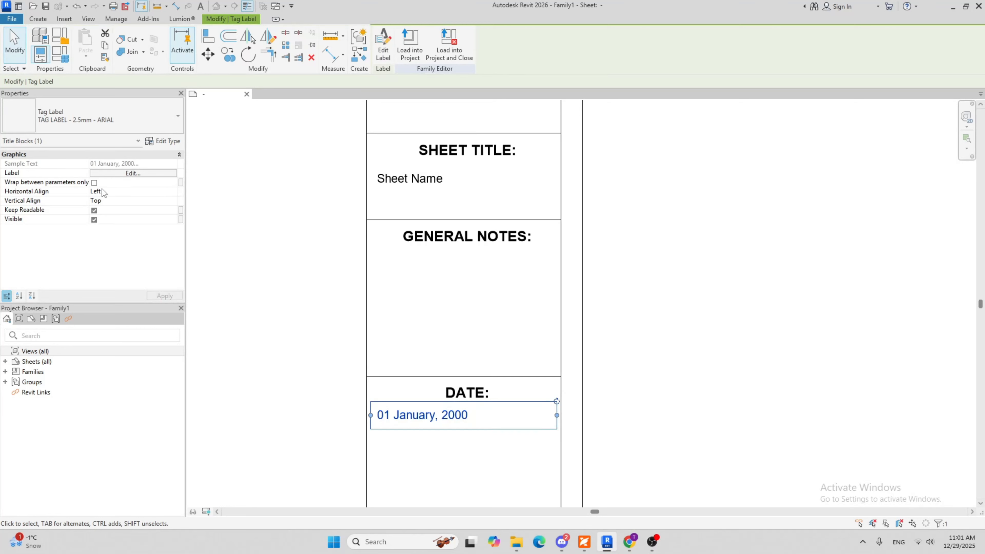
scroll(234, 220, down, 1)
click(461, 443)
middle_drag(459, 445, 447, 402)
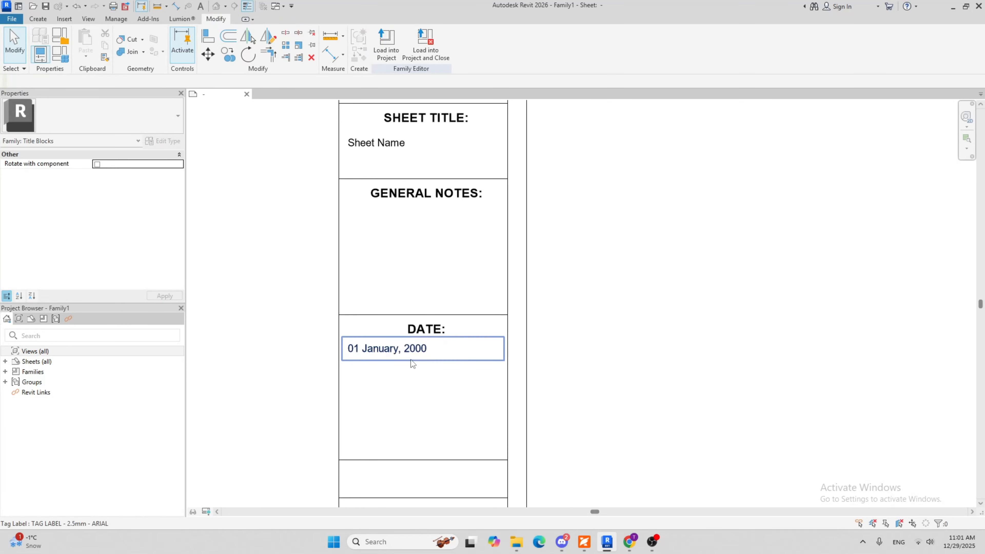
click(410, 351)
click(423, 335)
click(422, 363)
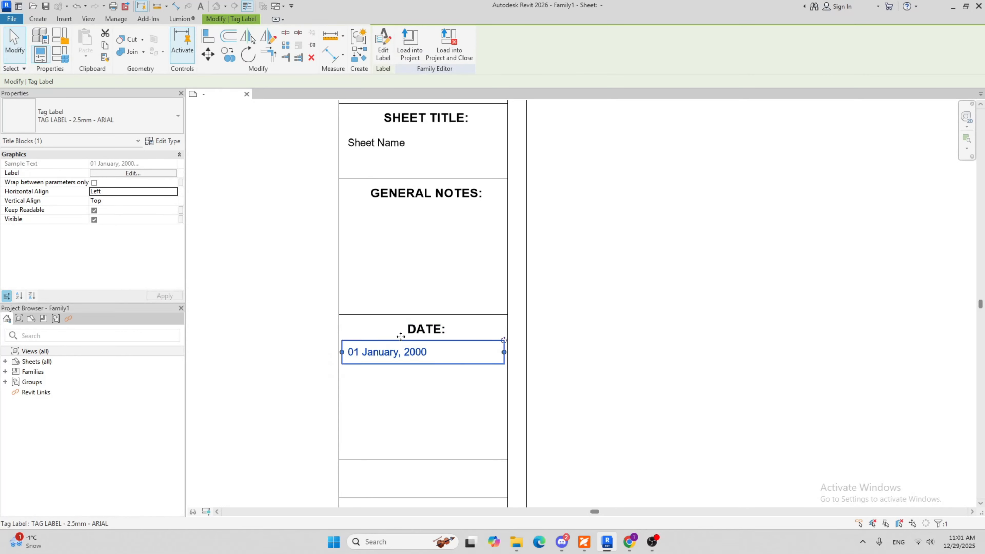
scroll(375, 321, up, 2)
click(373, 315)
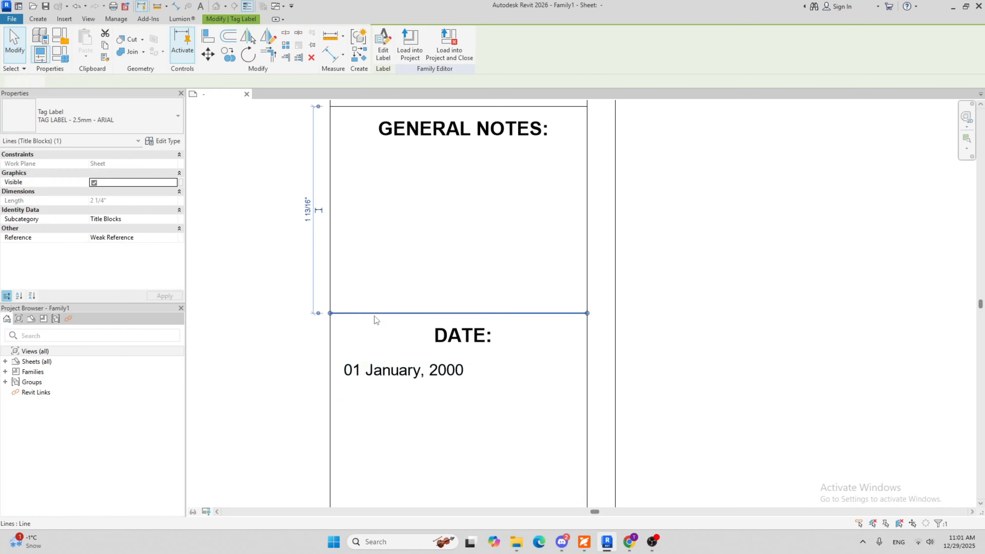
click(228, 55)
click(341, 318)
scroll(438, 291, down, 2)
scroll(434, 389, down, 1)
Set the height of the DATE: cell to 1/2" by repositioning its bottom line
click(433, 403)
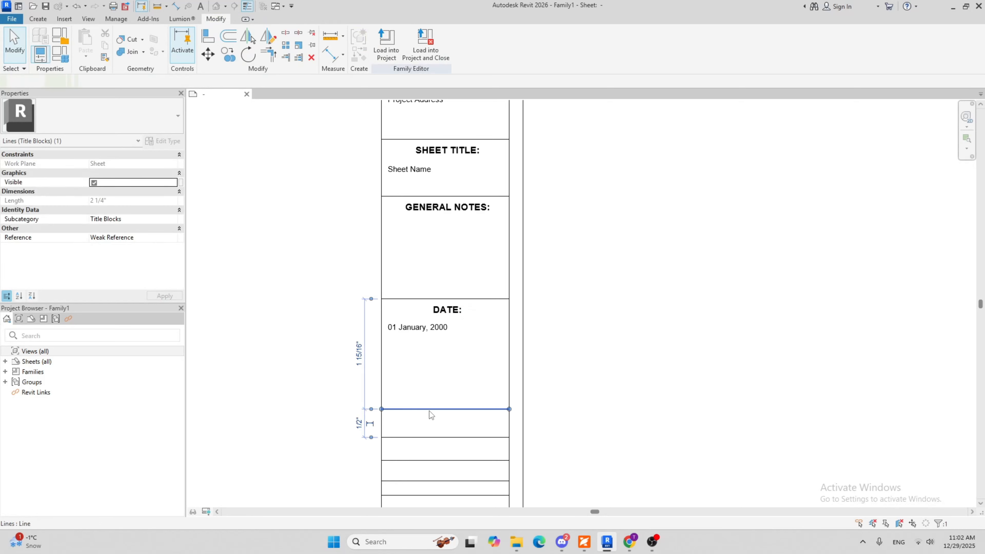
scroll(347, 367, up, 2)
click(364, 352)
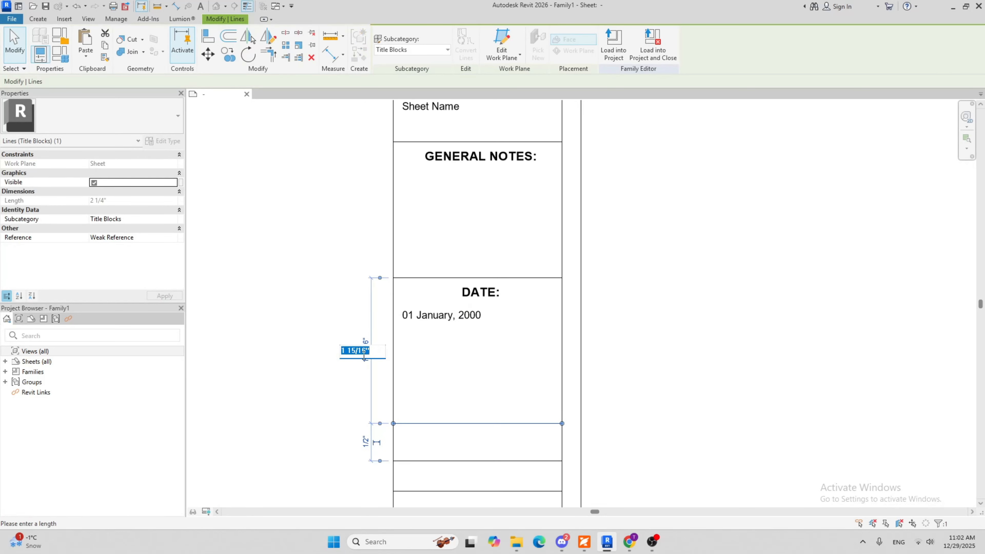
text(1/2)
key(Return)
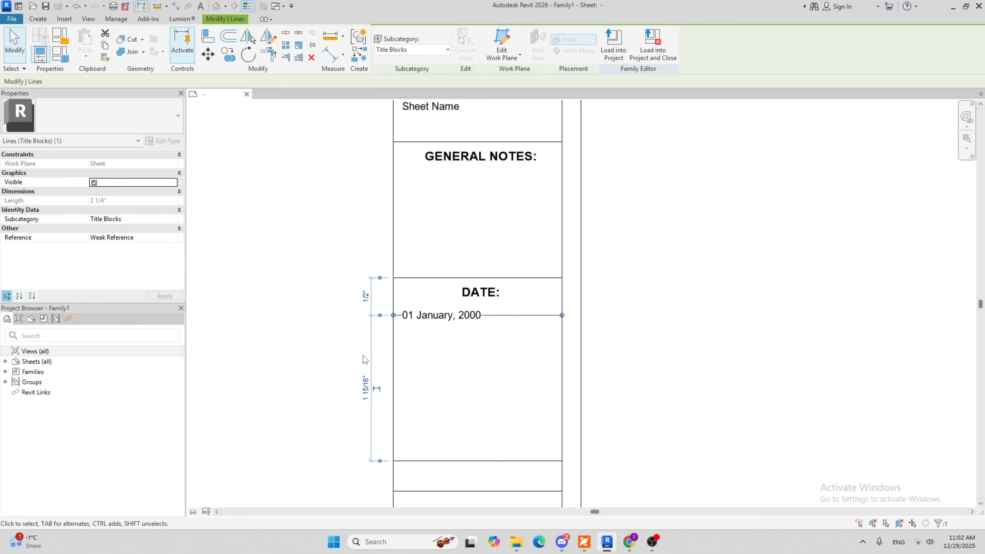
Set the distance between the top and bottom lines of the DATE: cell to 3/4"
click(366, 296)
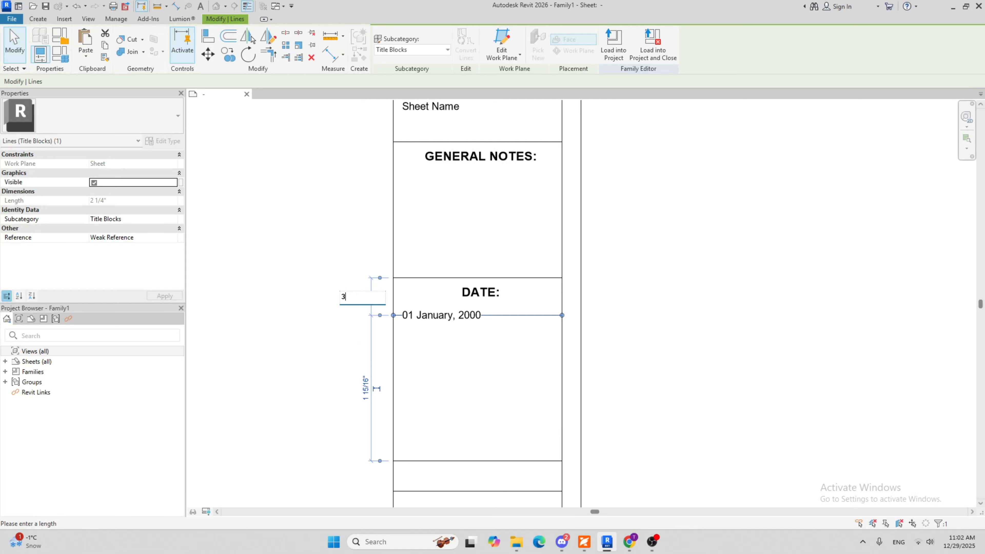
key(Return)
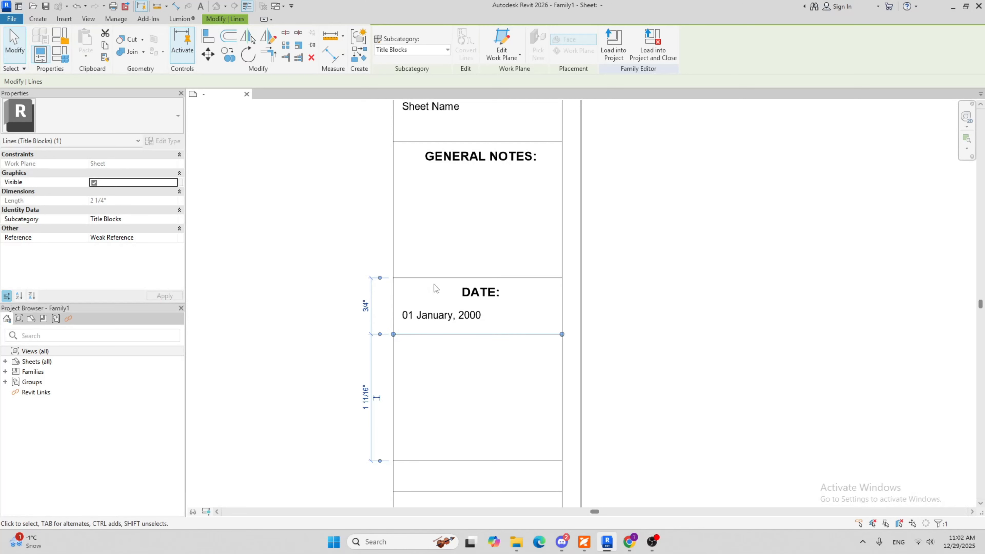
key(Escape)
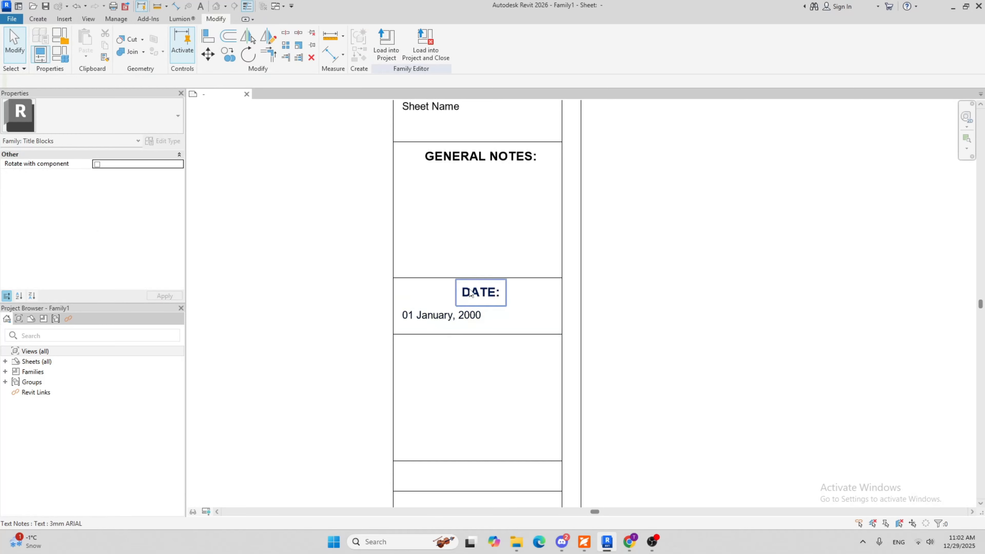
Nudge the bottom line of the DATE: cell up until the cell is about 43/64" high
click(462, 334)
scroll(461, 334, up, 2)
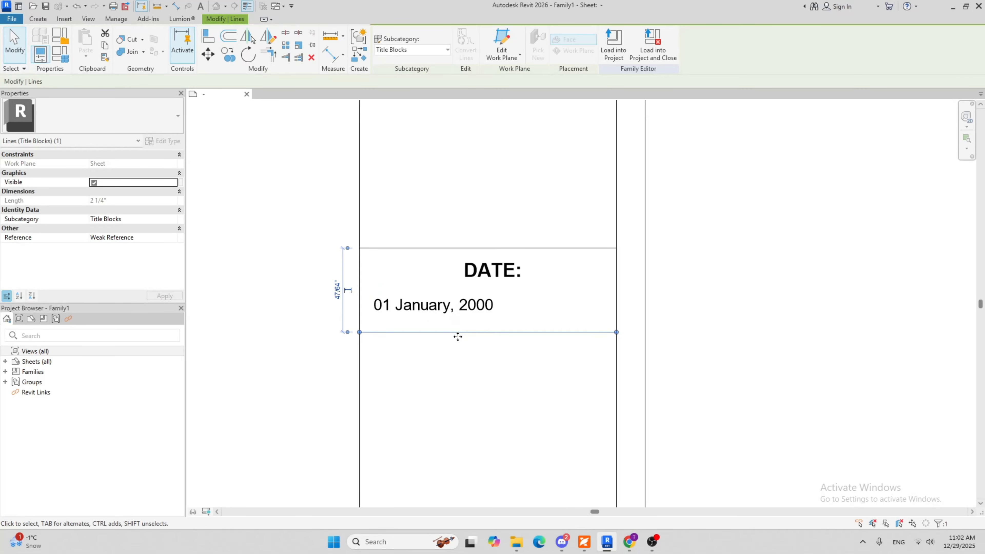
key(Up)
key(Up)
click(469, 313)
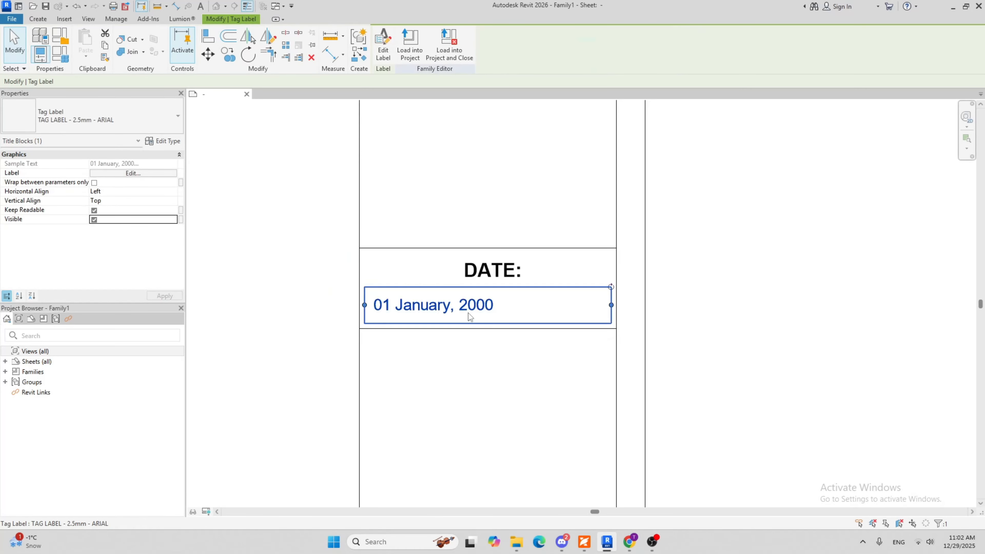
click(464, 328)
key(Up)
key(Up)
click(466, 356)
Copy the DATE: heading into the cell below, from the upper-left corner of one cell to that of the other
scroll(465, 351, down, 2)
middle_drag(463, 342, 423, 252)
middle_drag(430, 315, 426, 313)
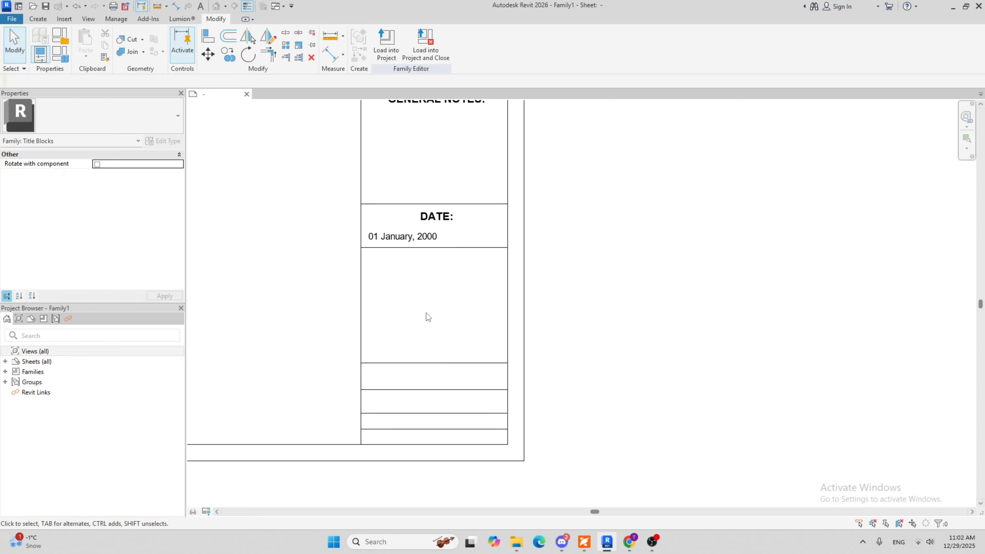
scroll(417, 257, down, 2)
scroll(433, 260, up, 1)
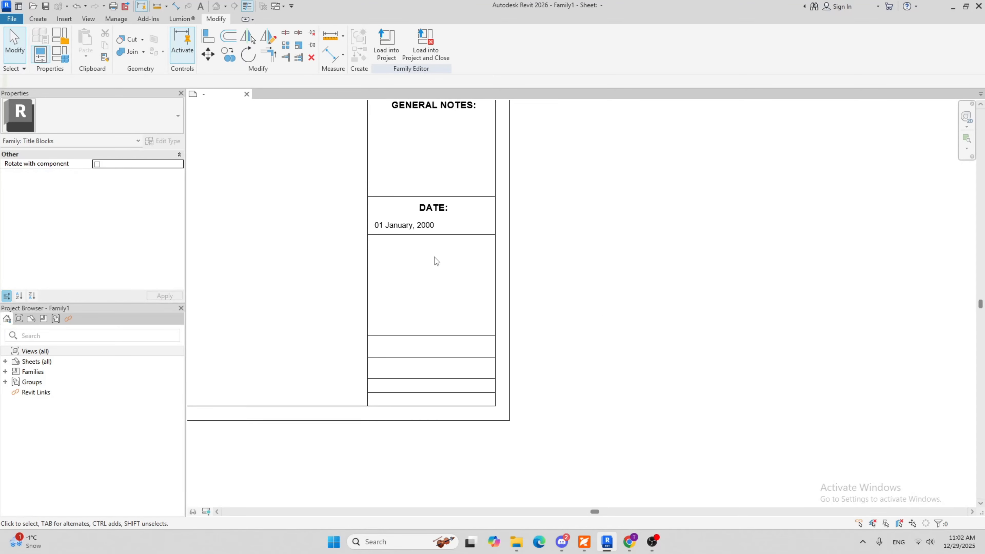
scroll(435, 222, up, 2)
click(433, 193)
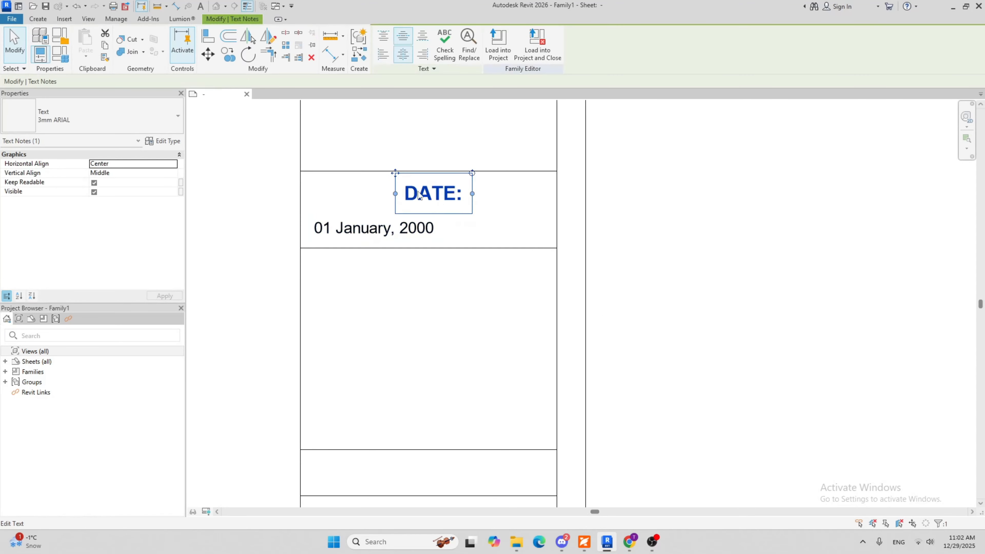
click(228, 54)
click(302, 171)
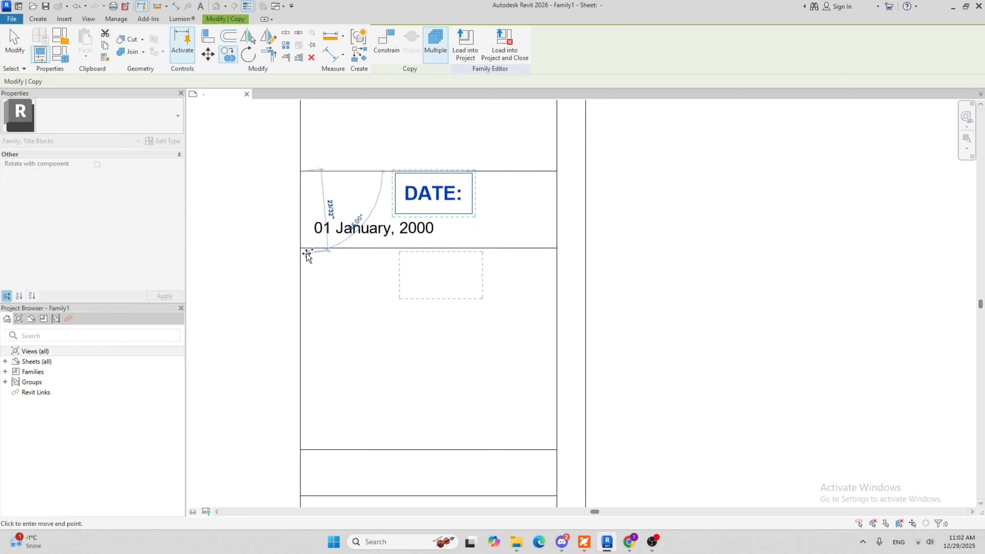
click(301, 249)
Change the text of the copied DATE: heading to "DRAWN BY:"
double_click(458, 276)
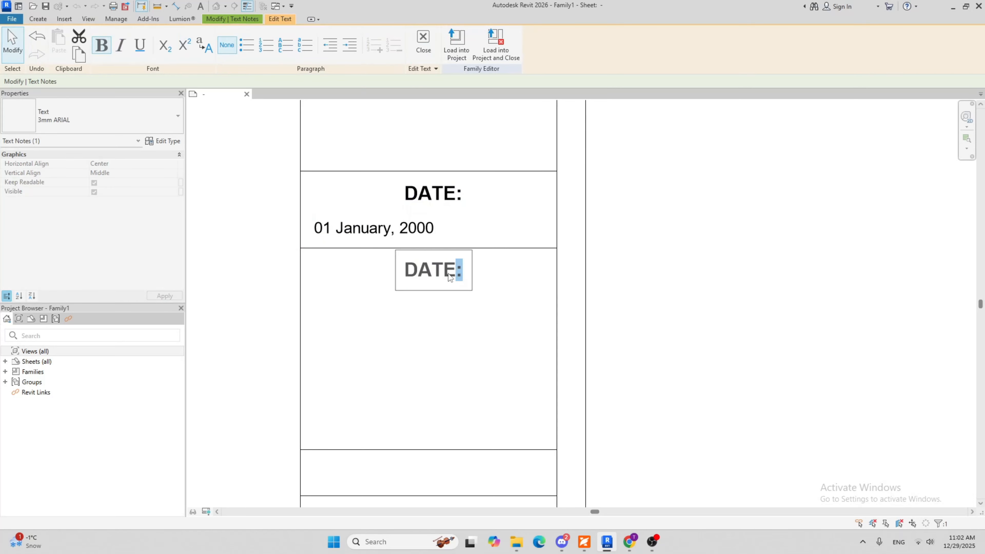
drag(449, 273, 384, 274)
text(DRAWN )
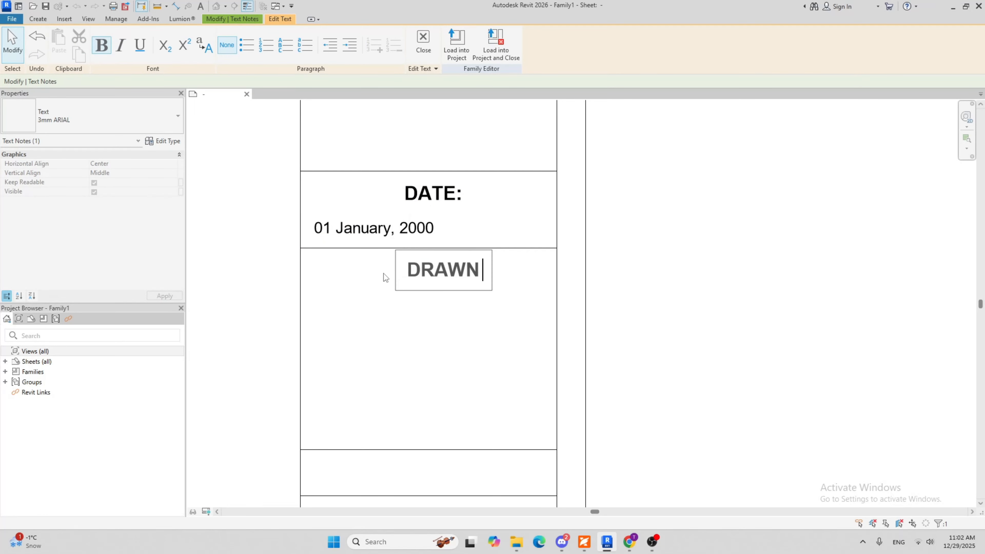
text(BY:)
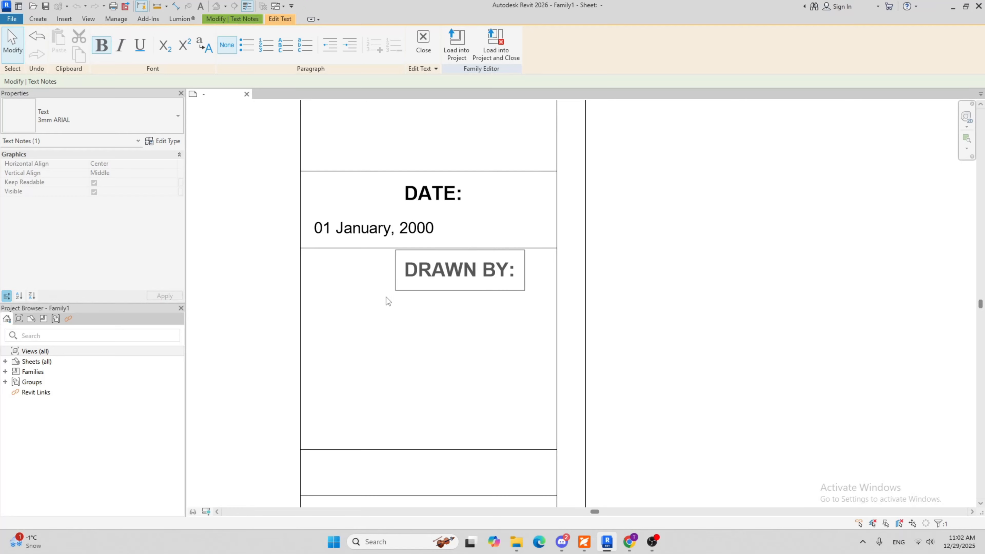
click(389, 319)
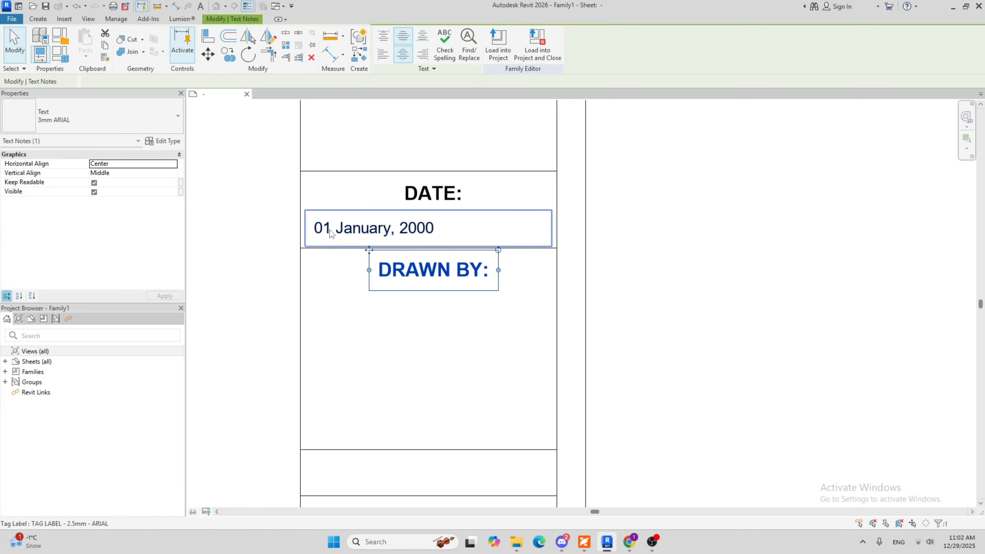
click(309, 248)
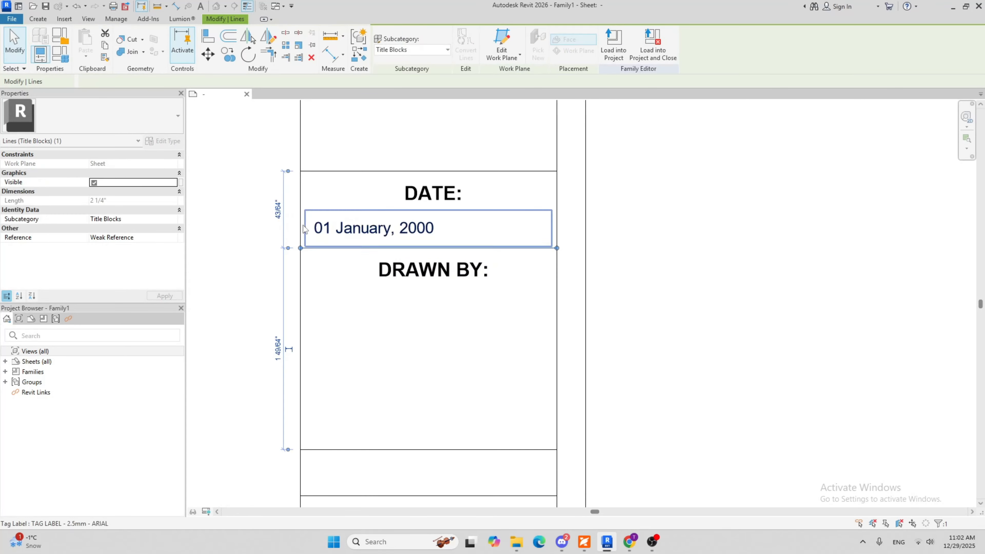
click(224, 56)
key(Escape)
key(Escape)
Place a label with the Author parameter below the DRAWN BY: heading, aligned with the start of the date label above
scroll(440, 243, down, 2)
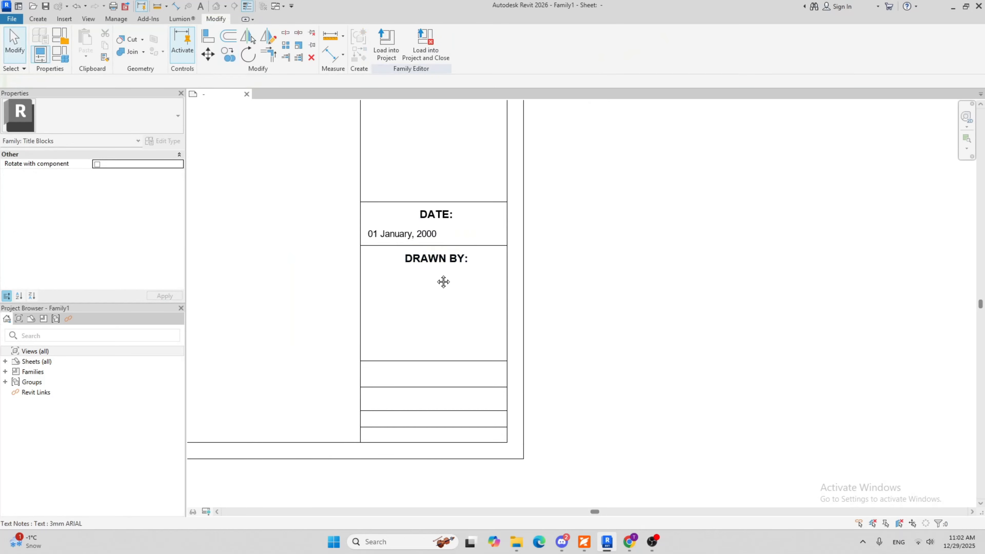
middle_drag(443, 282, 392, 301)
click(38, 18)
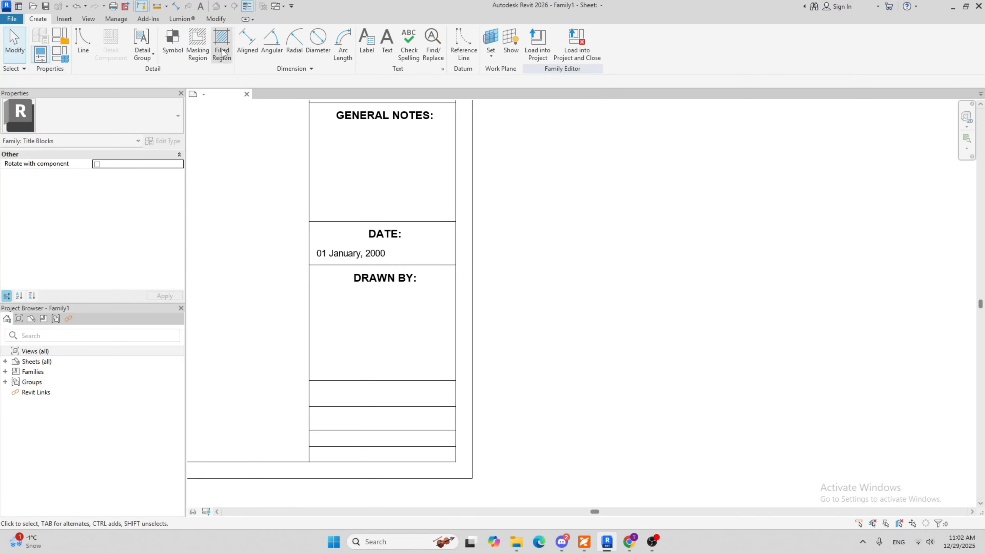
click(367, 39)
scroll(335, 287, up, 2)
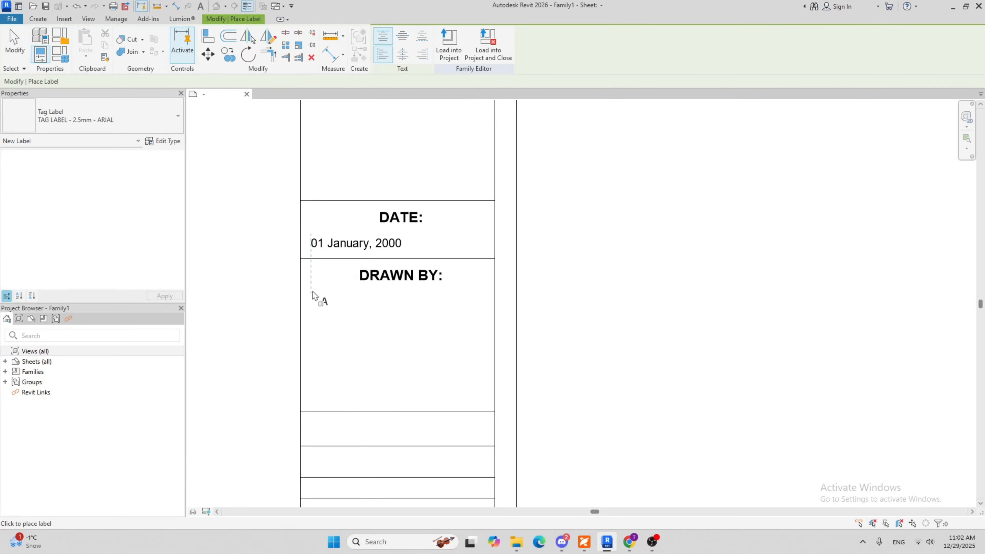
click(313, 293)
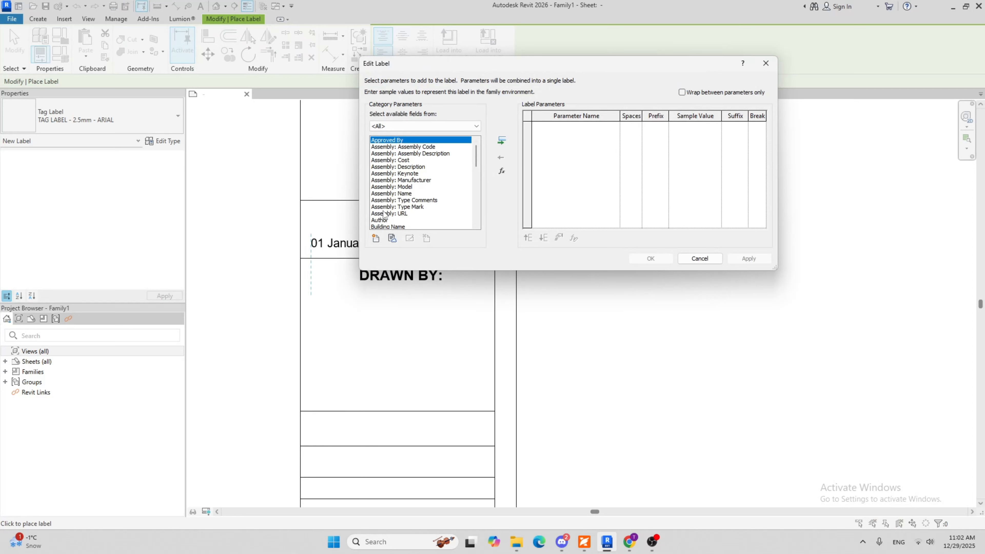
click(381, 220)
click(503, 141)
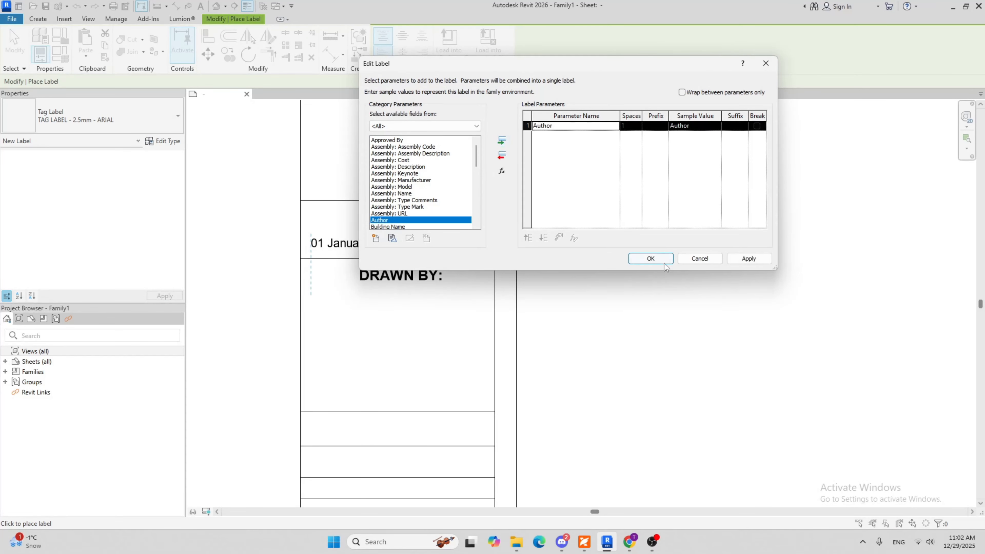
click(655, 260)
key(Escape)
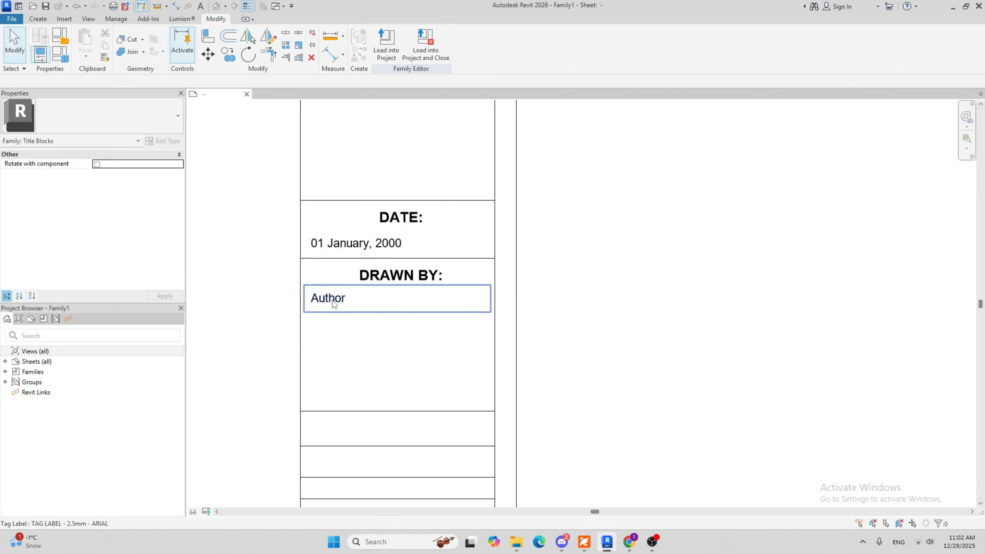
click(332, 298)
click(372, 349)
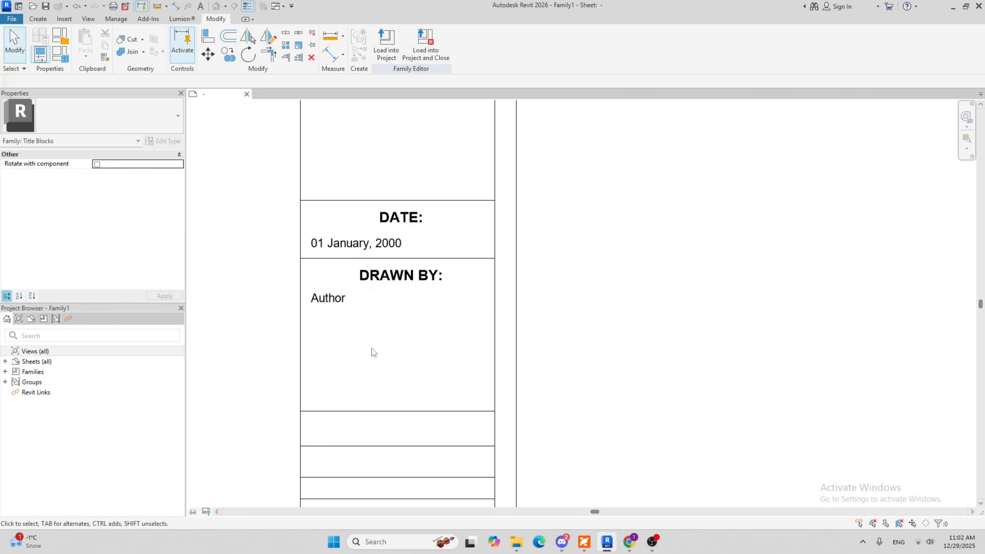
Copy the DATE: cell's height value of 43/64" and apply it to the DRAWN BY: cell by repositioning its bottom line
click(321, 259)
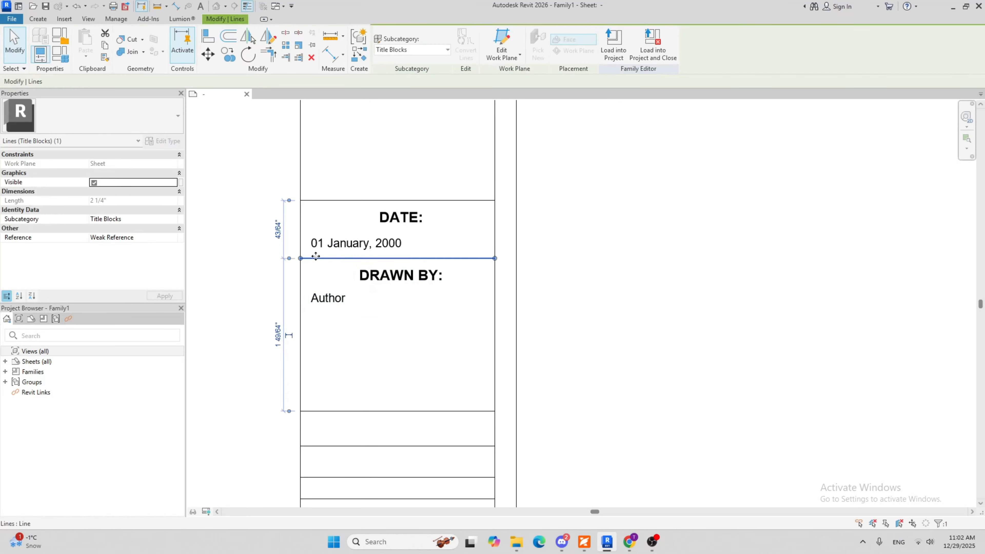
click(278, 237)
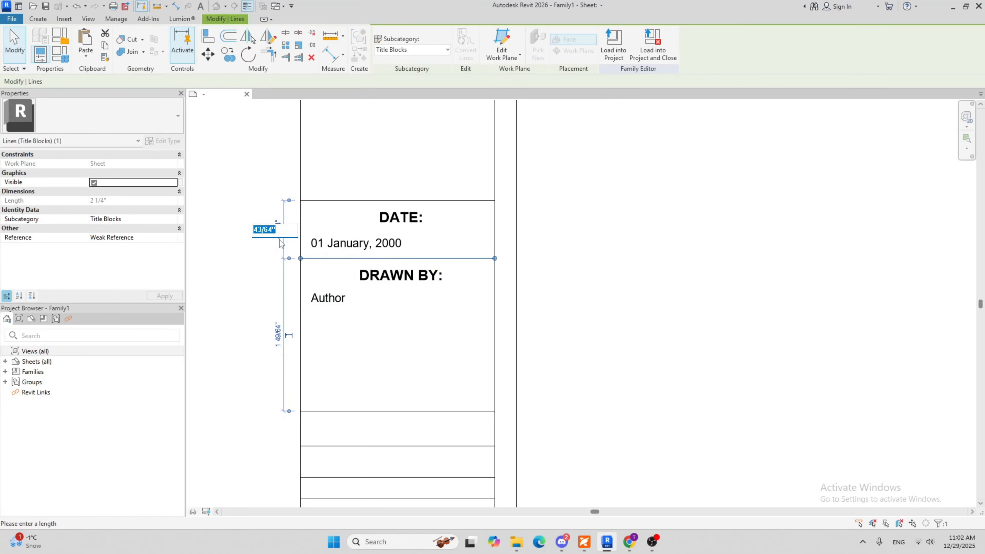
click(367, 411)
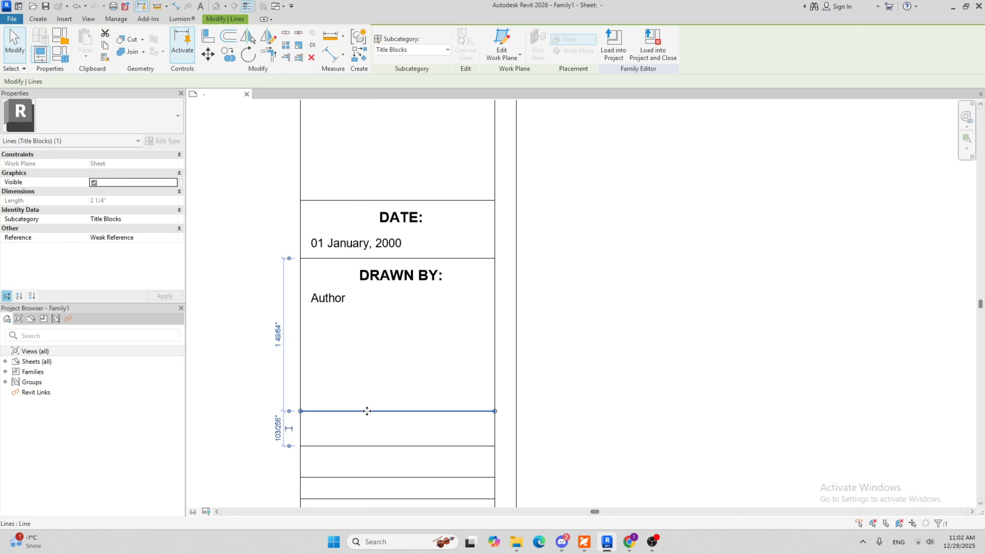
click(279, 336)
key(ctrl+v)
click(405, 341)
click(569, 327)
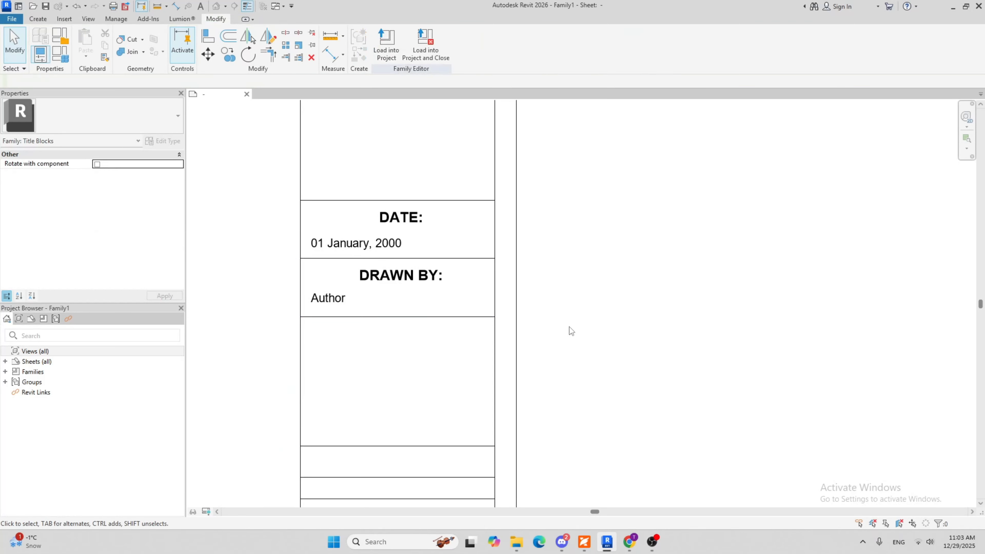
Copy the DRAWN BY: heading into the empty cell below, from the upper-left corner of one cell to that of the other
scroll(426, 272, down, 1)
click(405, 249)
click(380, 238)
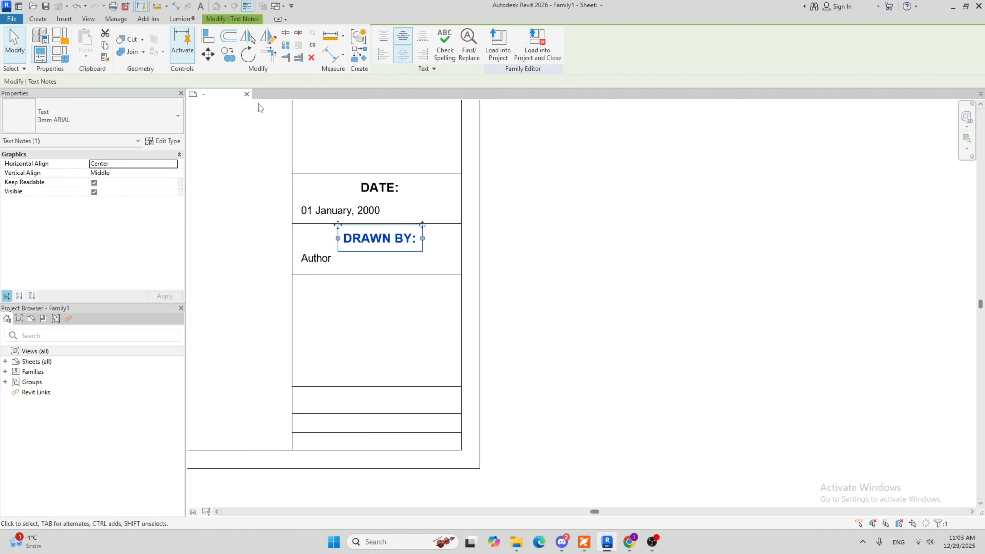
click(230, 58)
click(292, 223)
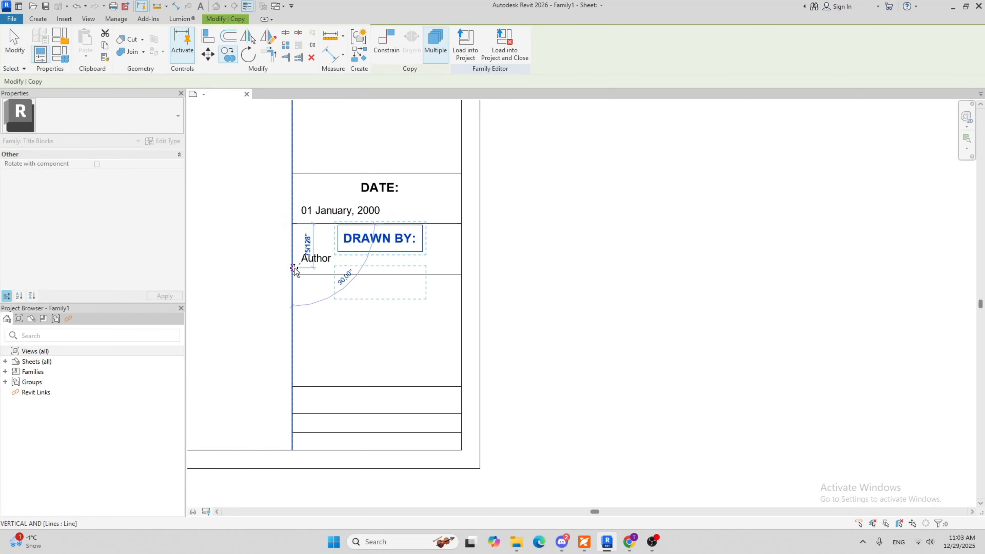
click(294, 274)
Change the text of the copied DRAWN BY: heading to "CHECKED BY:"
click(390, 293)
click(391, 292)
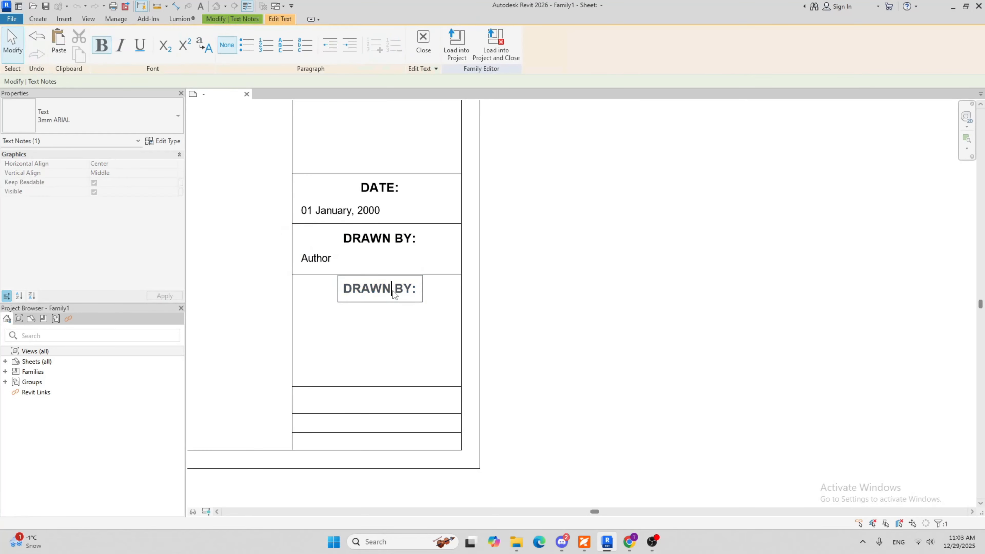
text(CHECKED)
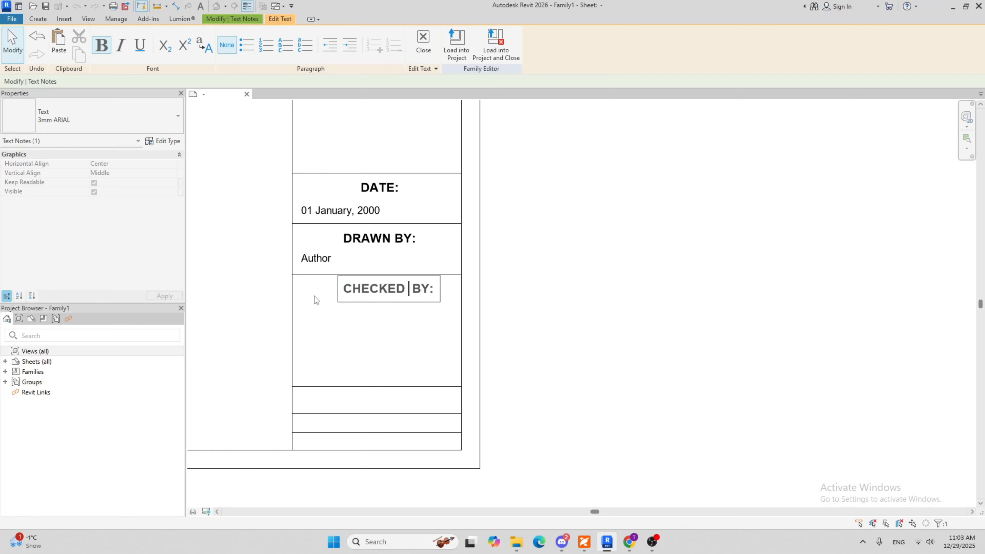
click(321, 334)
click(379, 354)
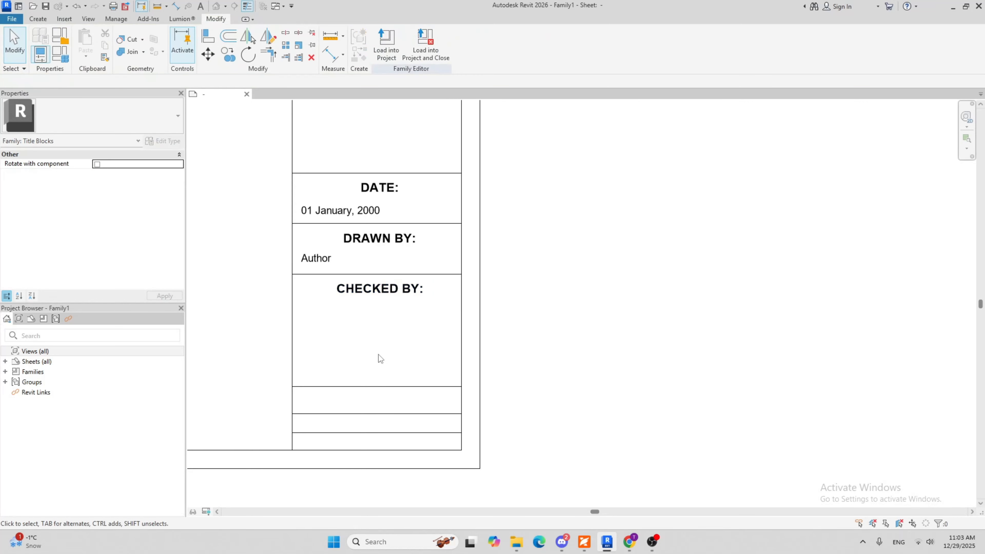
Place a label with the Checked By parameter below the CHECKED BY: heading, aligned with the Author label above
click(37, 20)
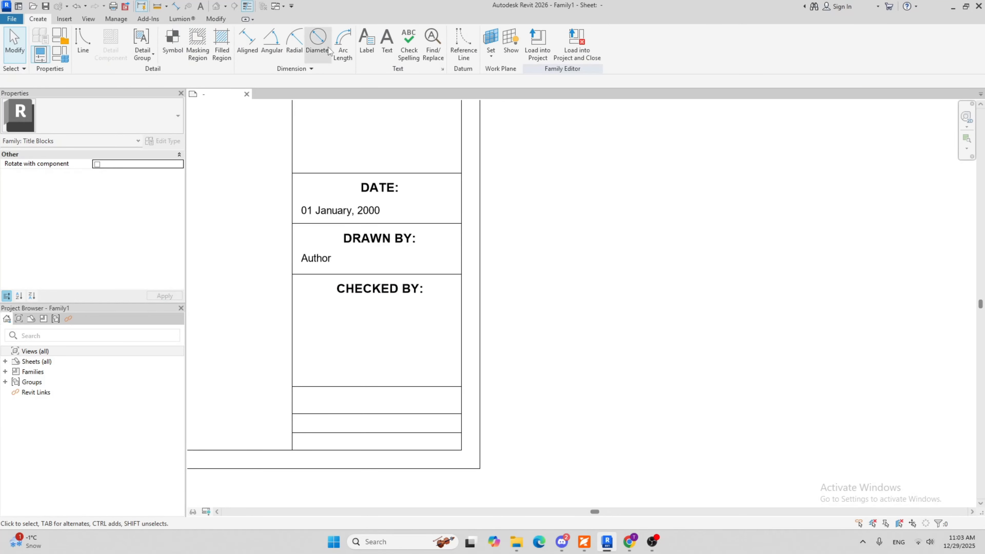
click(365, 45)
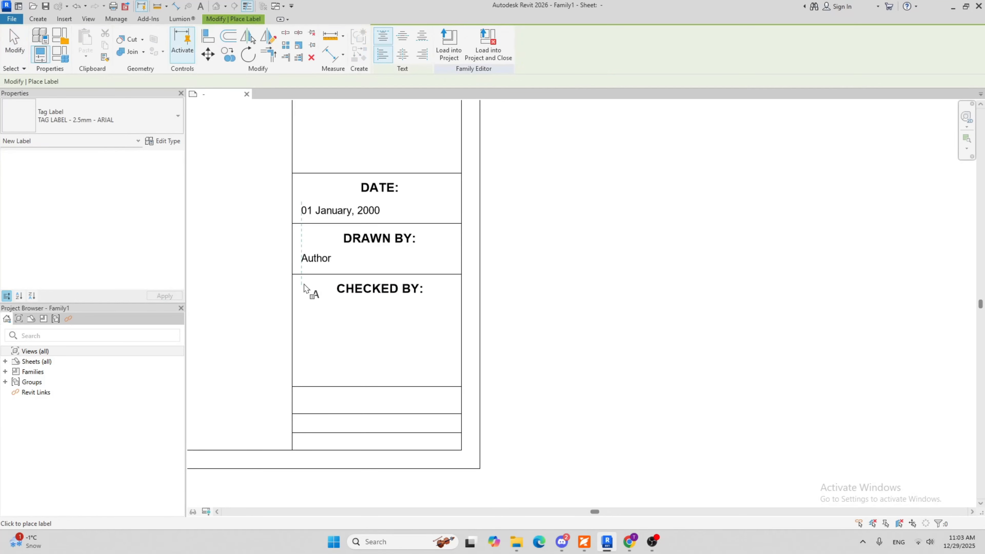
click(301, 307)
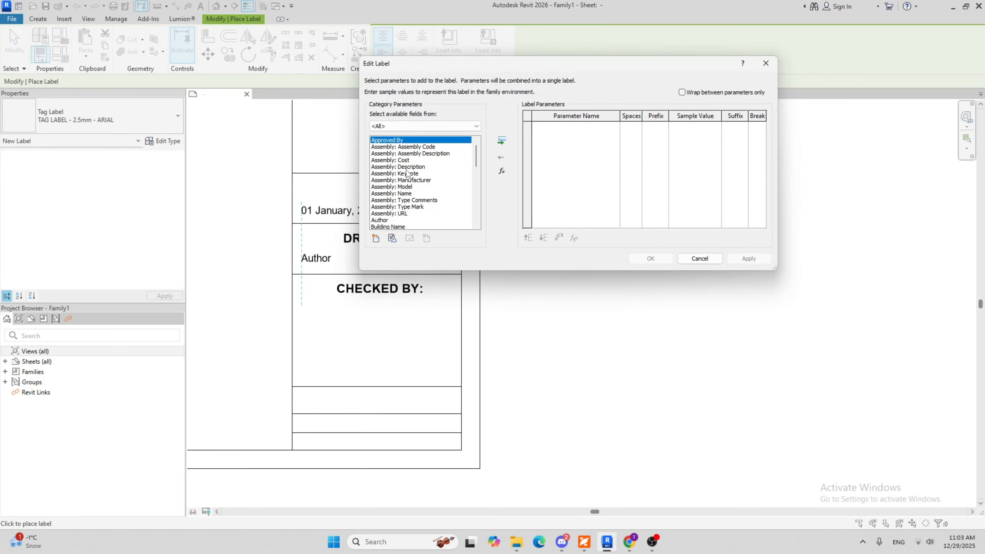
scroll(407, 171, down, 3)
click(397, 173)
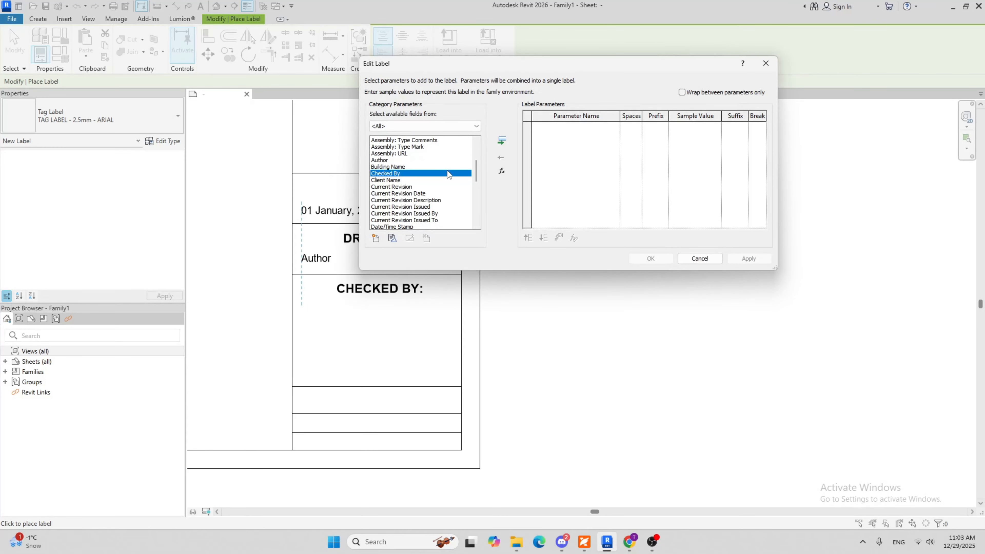
click(502, 141)
click(651, 259)
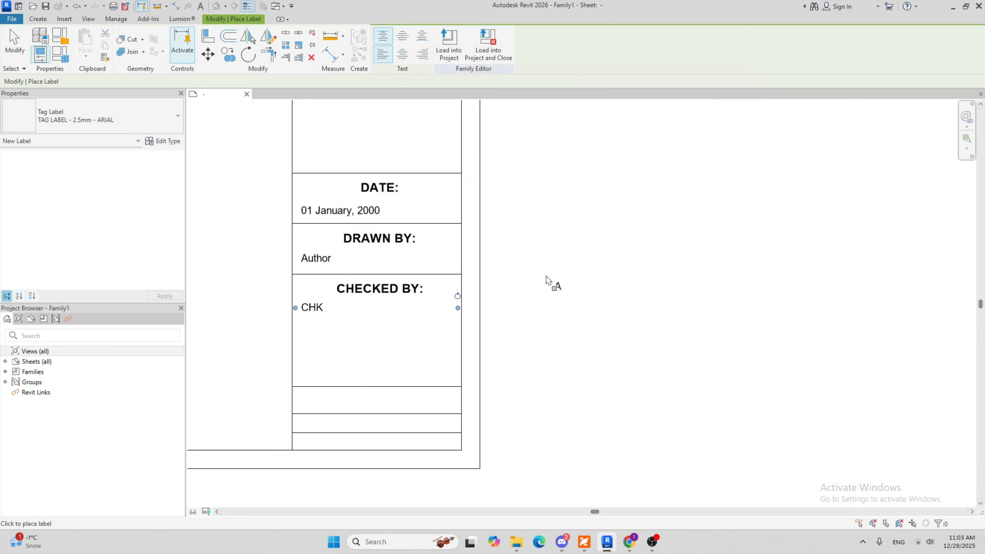
key(Escape)
Set the sample value of the Checked By label to "Checker's Name"
click(323, 309)
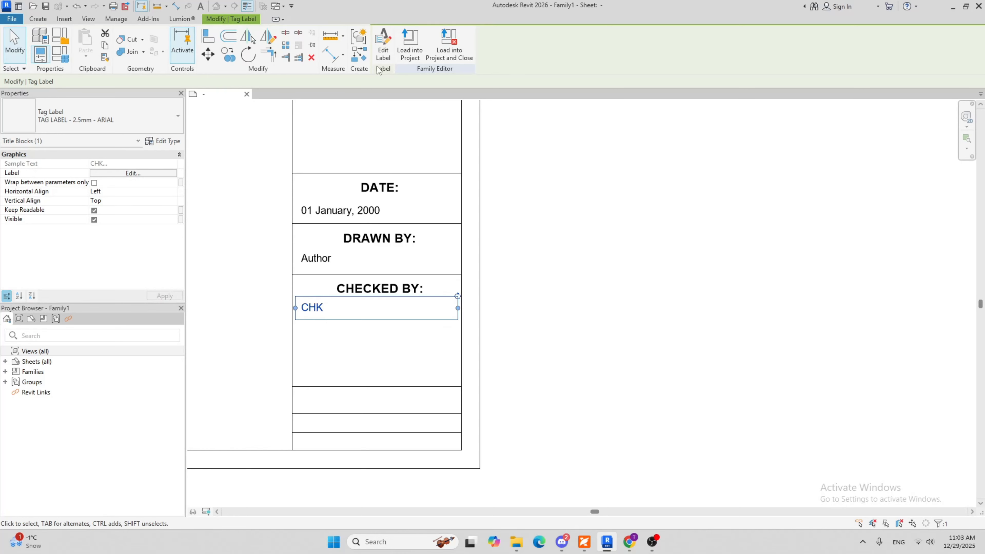
click(382, 52)
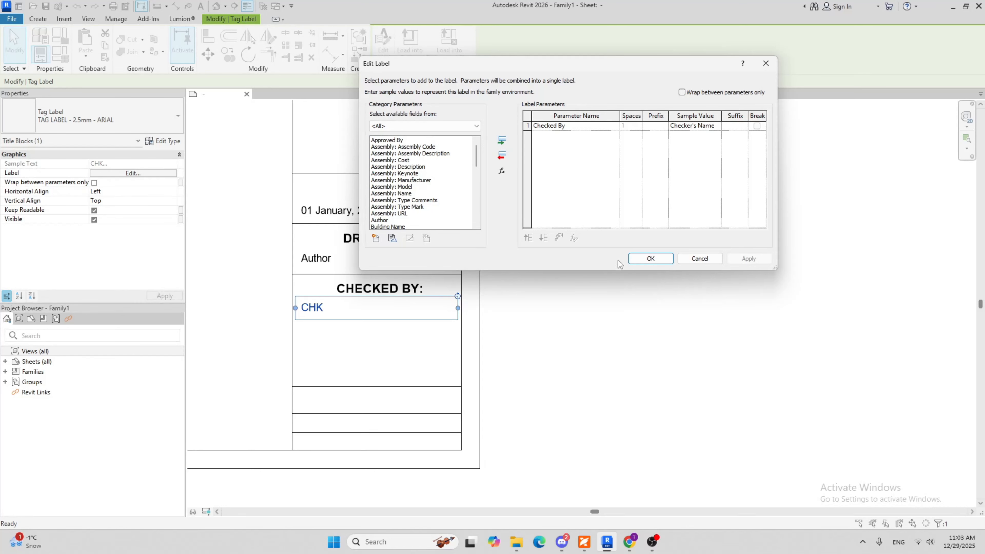
click(651, 259)
click(604, 353)
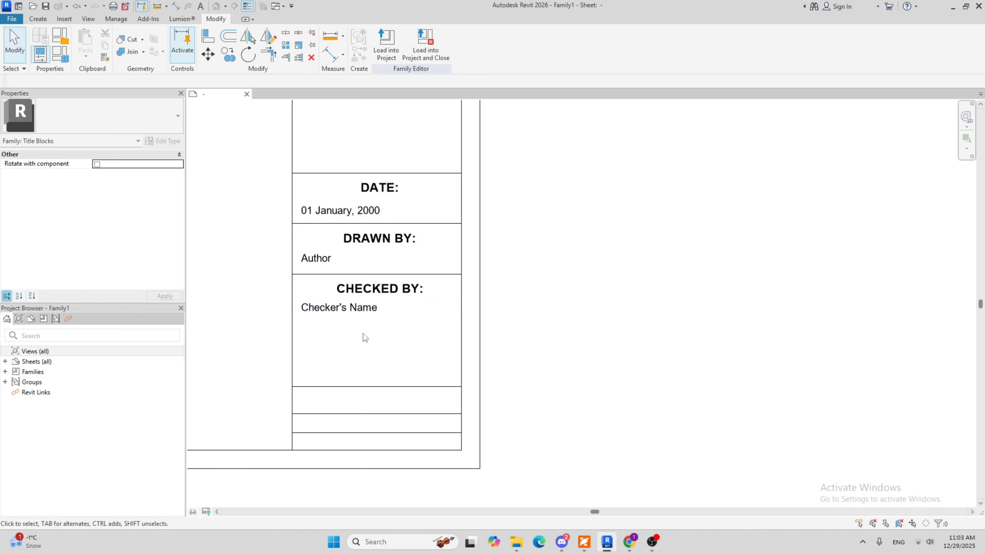
Set the CHECKED BY: cell's height to 43/64" by repositioning its bottom line
click(351, 387)
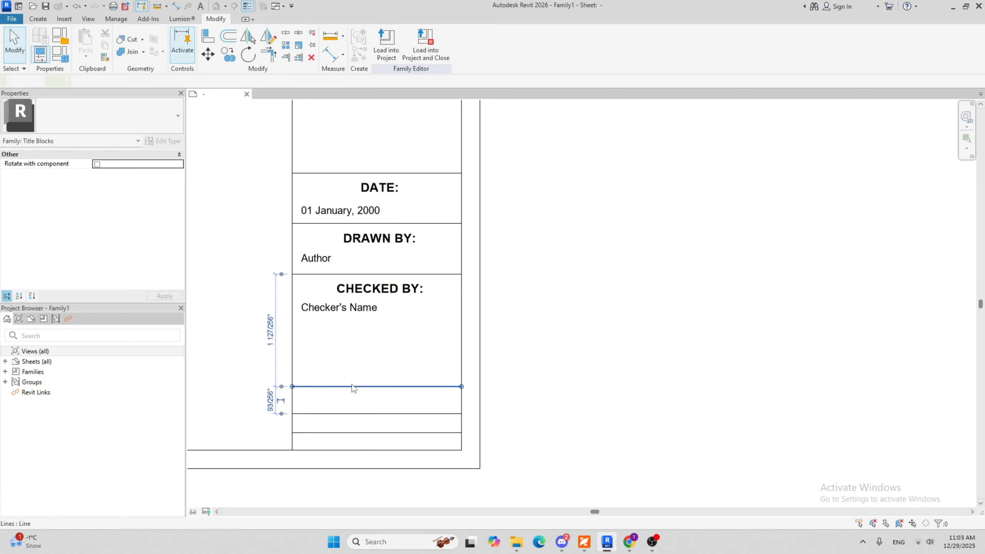
click(269, 335)
click(317, 386)
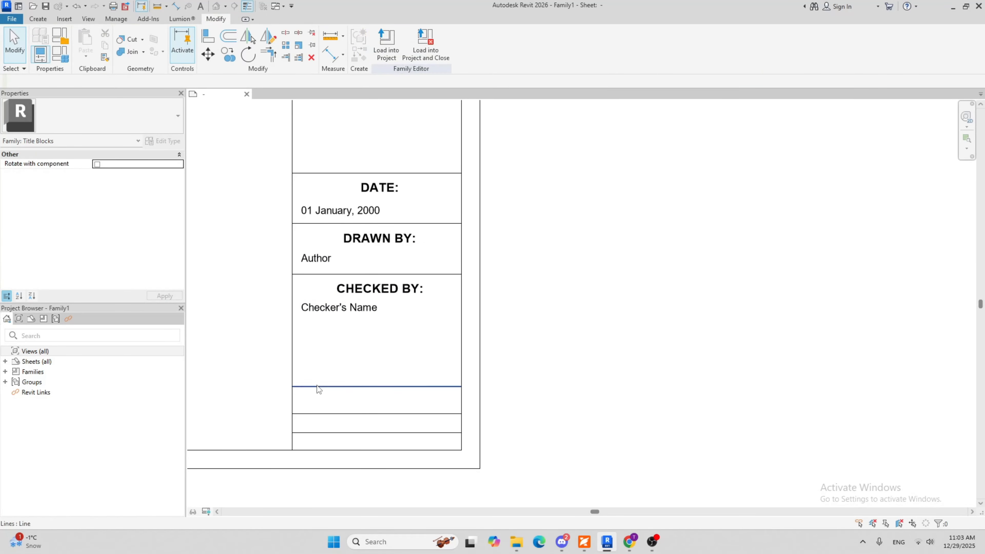
click(269, 330)
click(267, 335)
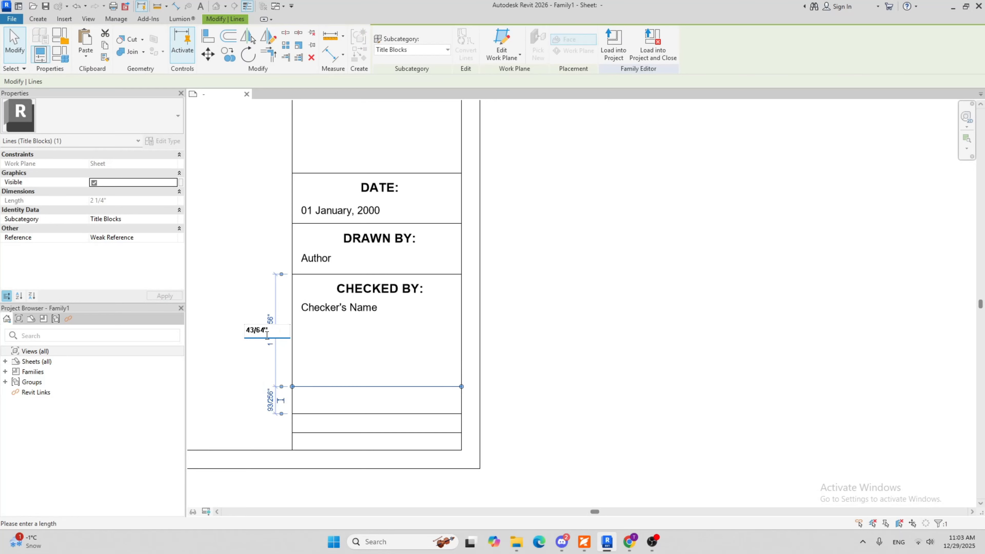
key(Return)
click(584, 311)
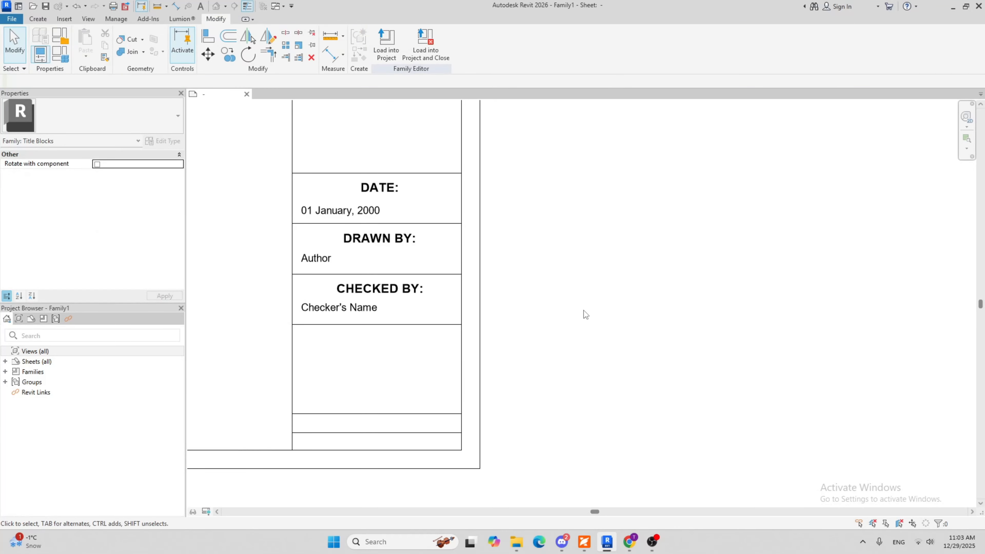
Copy the CHECKED BY: heading into the empty cell below, using the cells' upper-left corners as reference points
scroll(510, 360, down, 5)
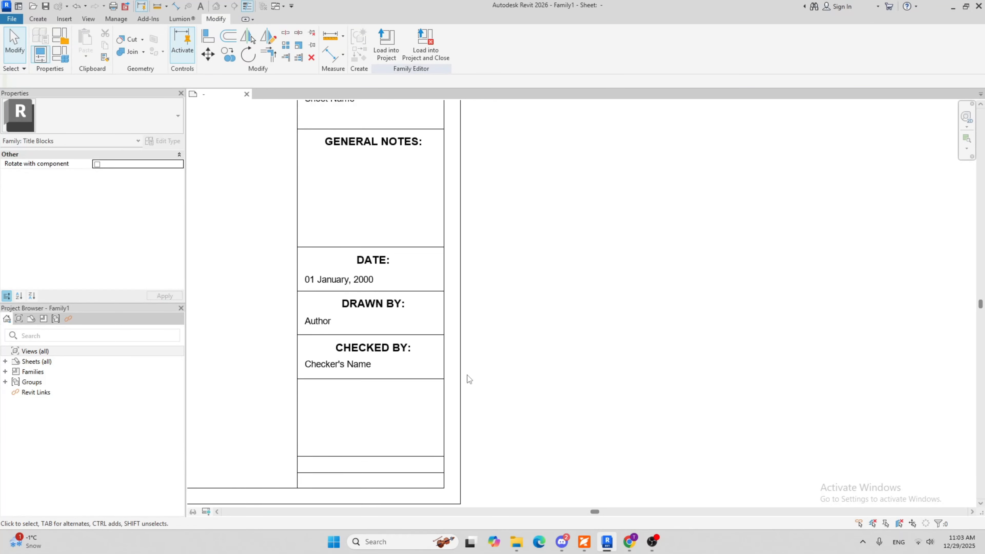
scroll(410, 345, up, 3)
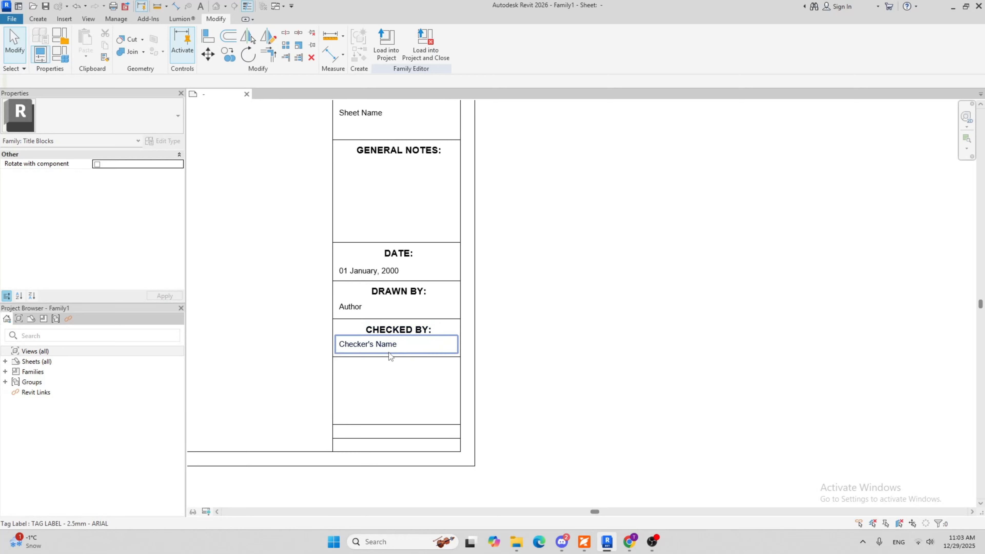
scroll(409, 376, down, 3)
scroll(408, 377, down, 2)
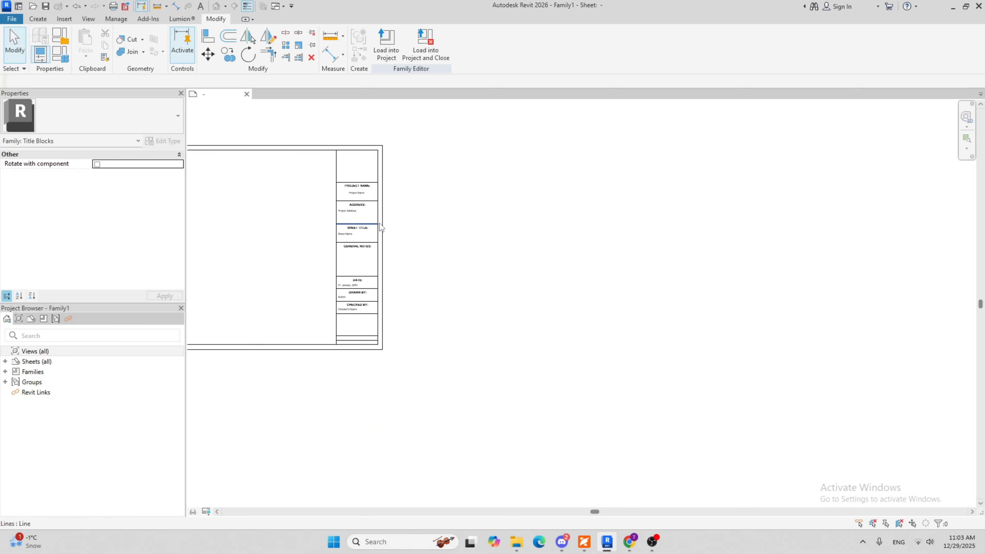
scroll(363, 326, up, 4)
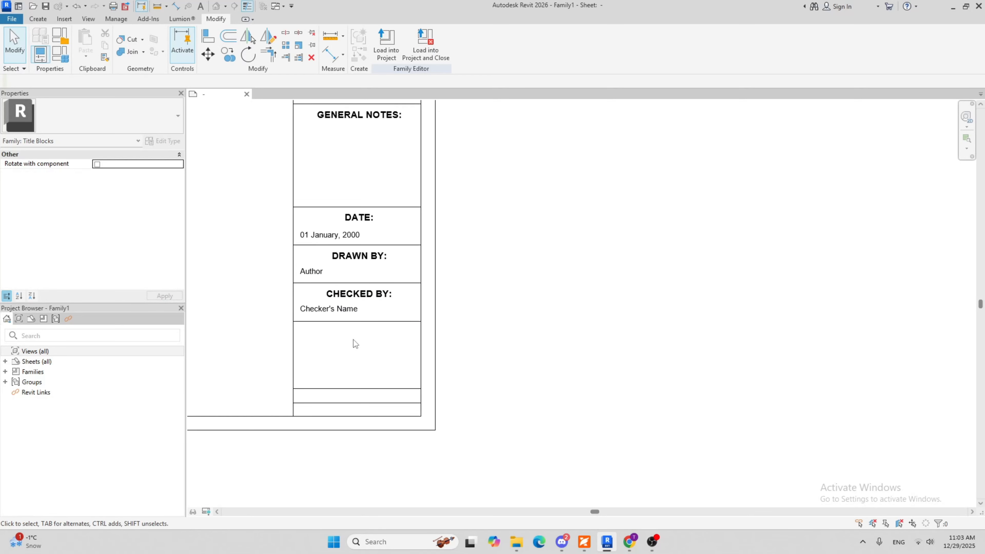
scroll(368, 322, up, 3)
click(362, 261)
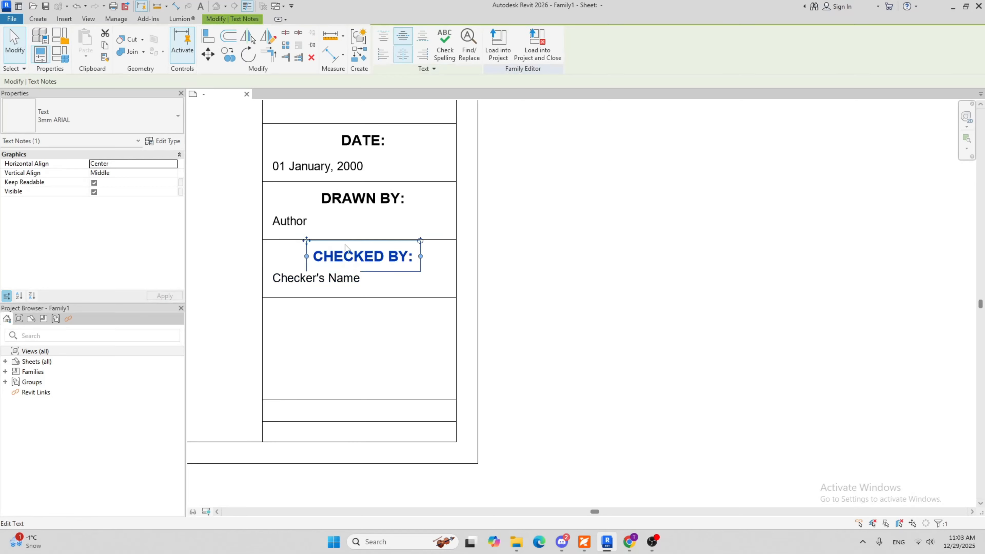
click(228, 55)
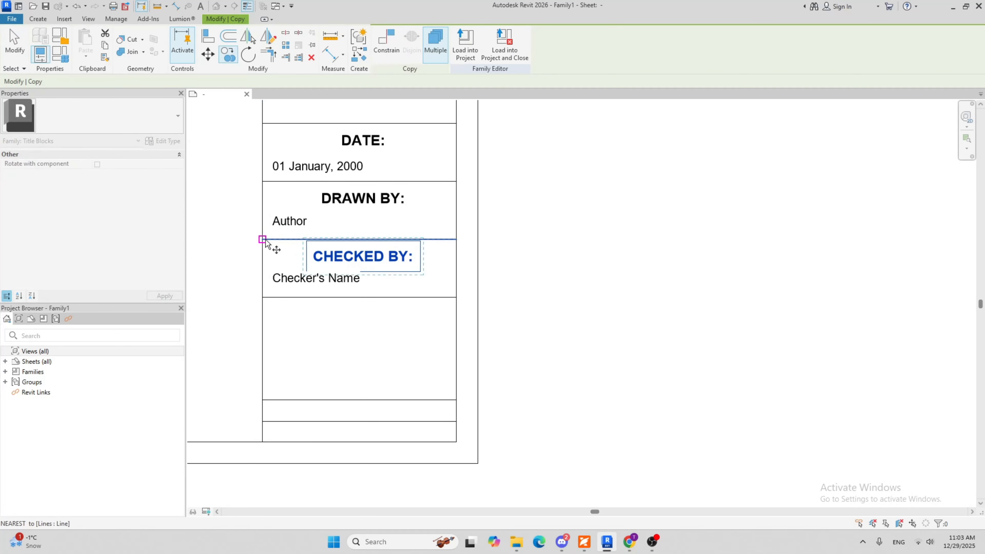
click(265, 278)
click(382, 312)
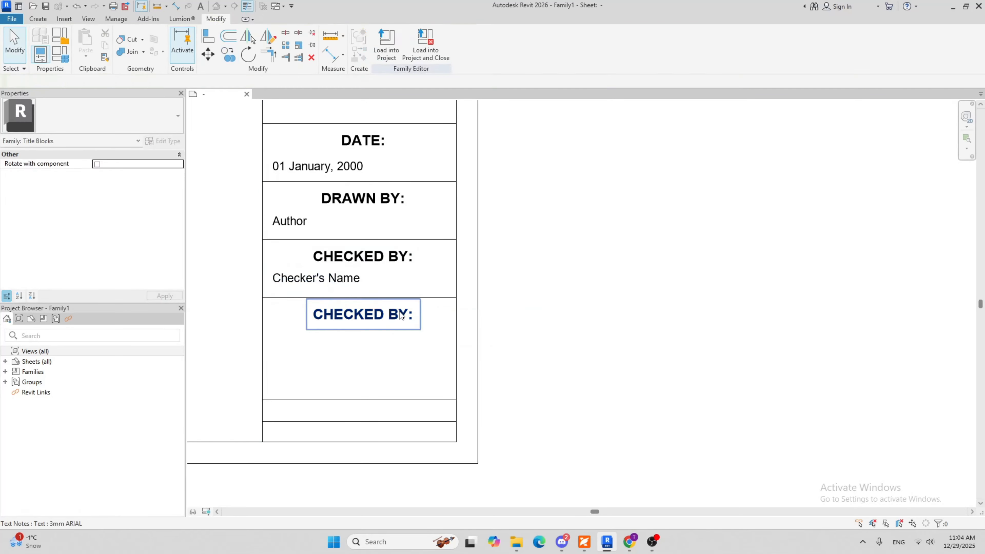
Change the copied CHECKED BY: heading in the lower cell to read SCALE:
double_click(410, 315)
drag(413, 315, 307, 321)
text(sca)
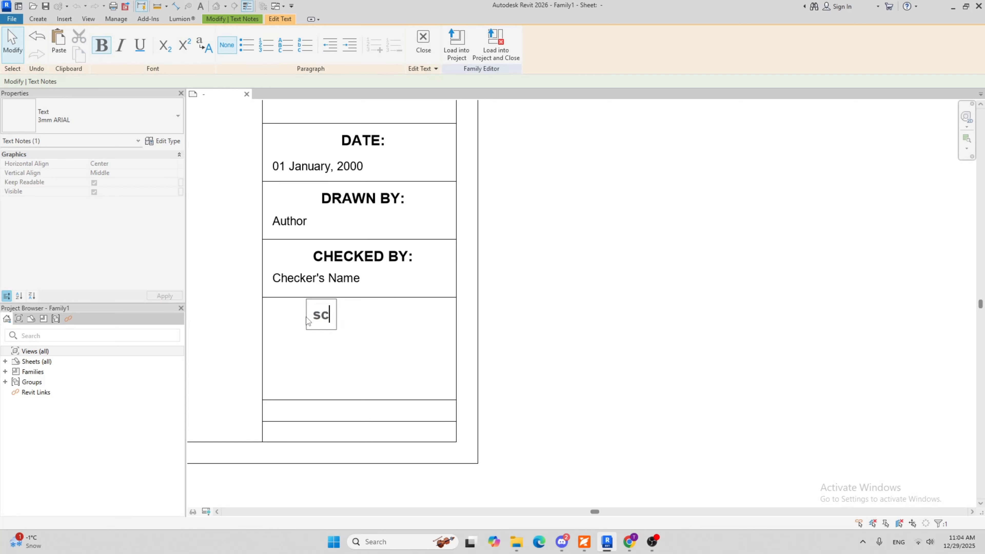
key(BackSpace)
key(BackSpace)
key(BackSpace)
text(s)
key(BackSpace)
text(SCALE:)
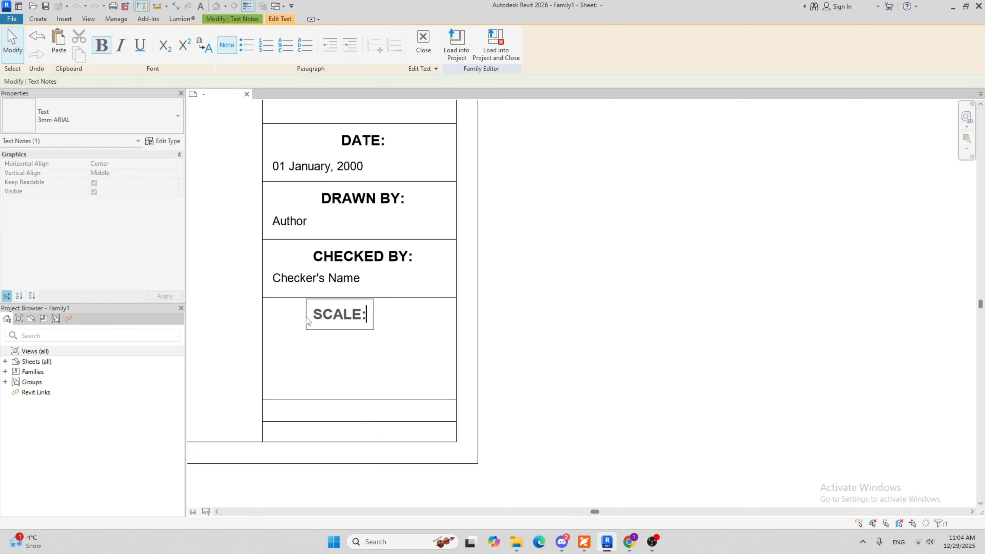
click(314, 352)
middle_drag(348, 349, 345, 349)
scroll(345, 348, down, 2)
click(350, 359)
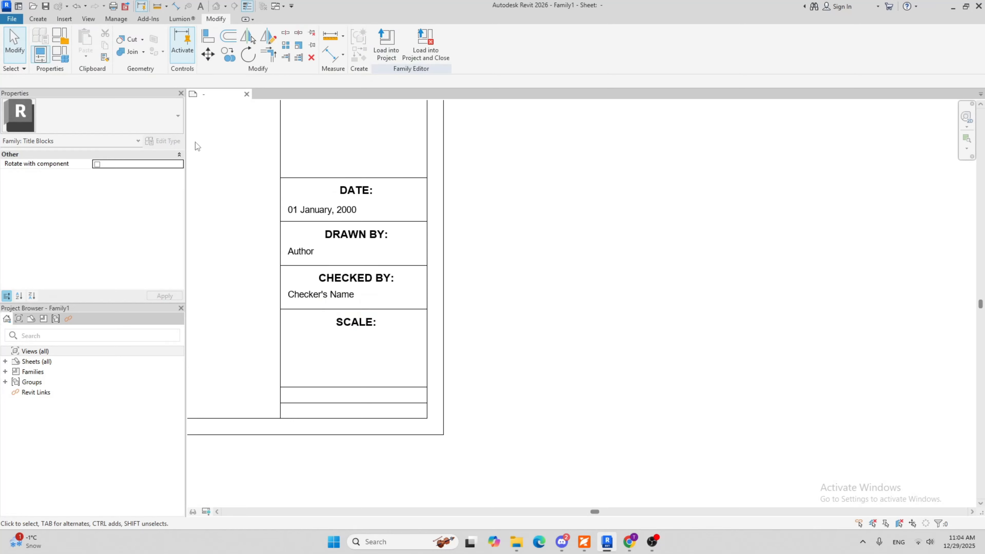
Place a label with the Scale parameter below the SCALE: heading, aligned with the Checker's Name label above
click(37, 19)
click(343, 41)
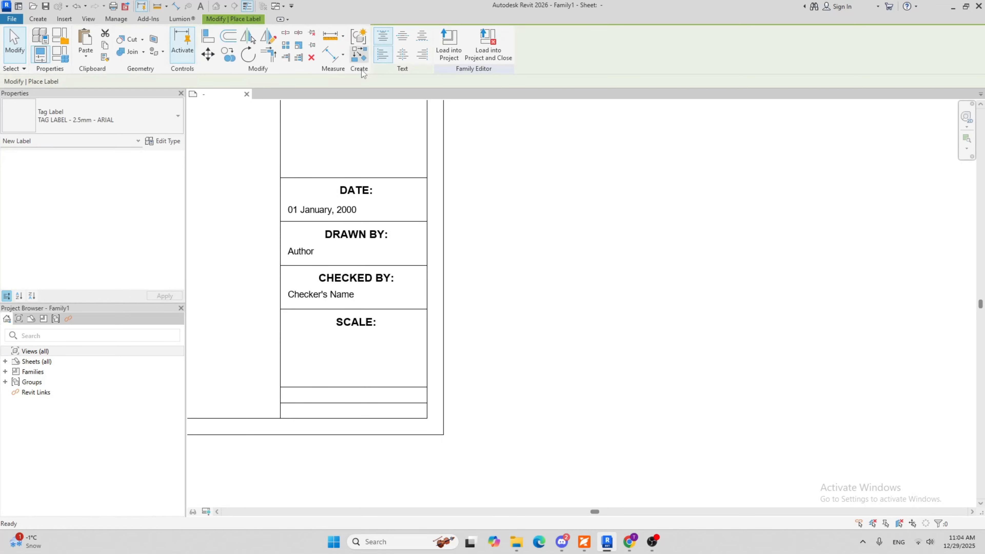
click(291, 336)
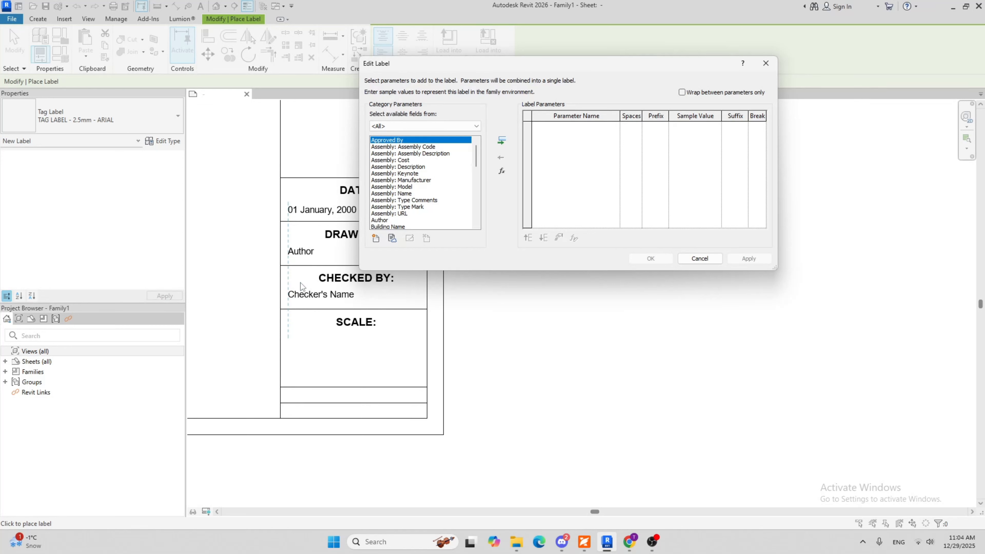
scroll(404, 180, down, 4)
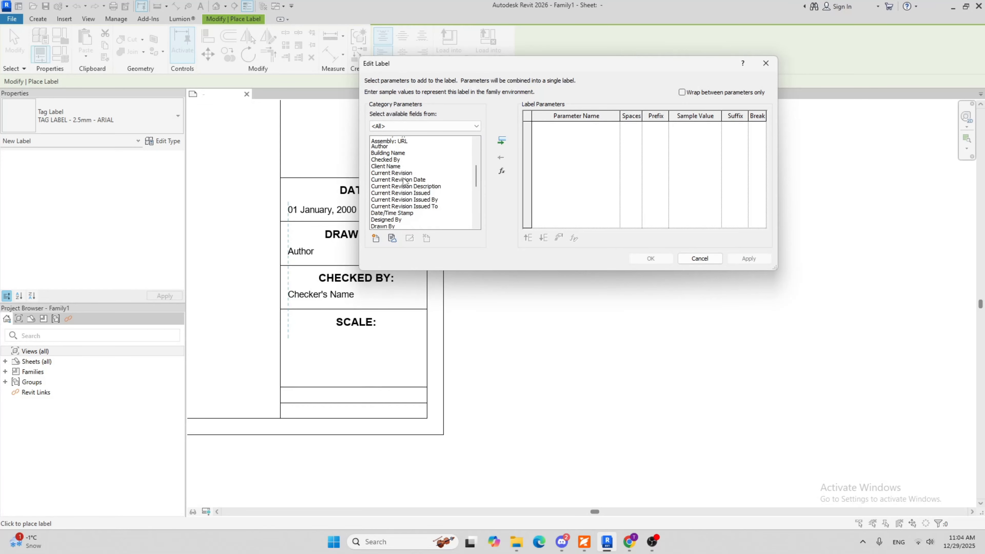
scroll(404, 182, down, 6)
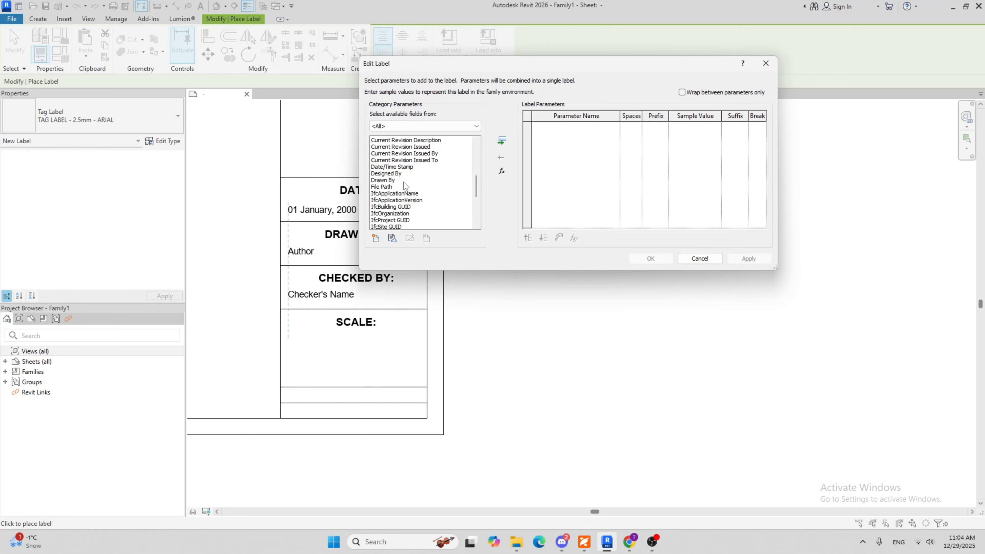
scroll(404, 186, down, 1)
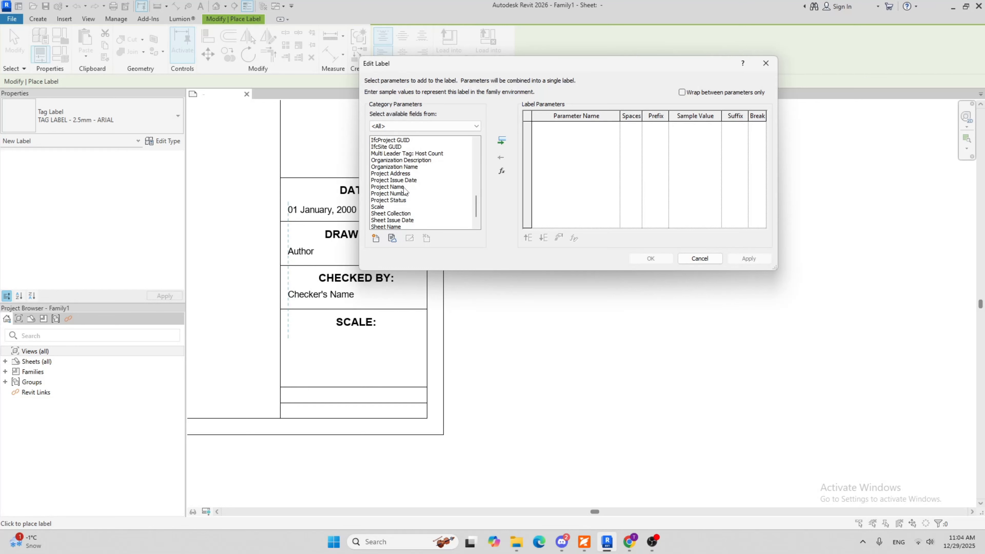
click(379, 208)
click(501, 143)
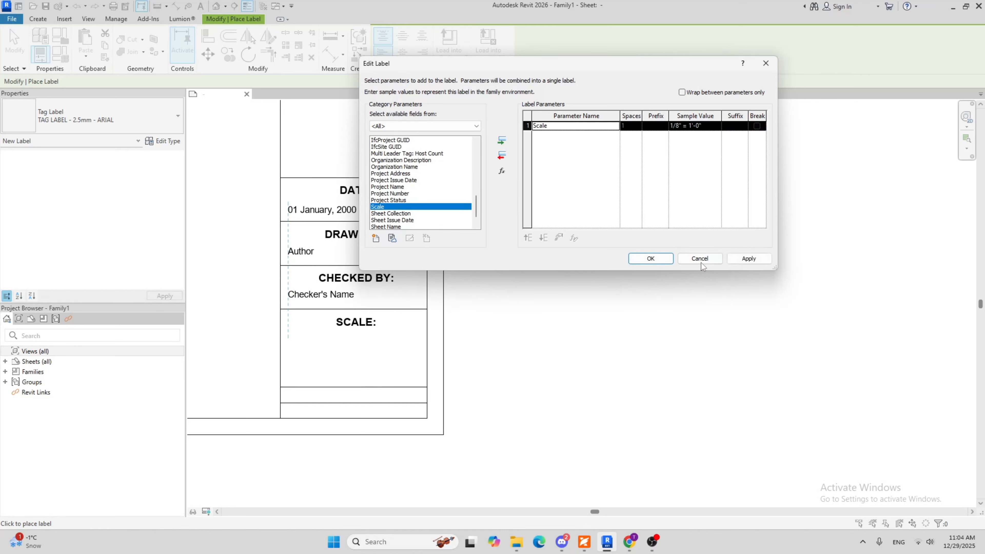
click(654, 255)
click(518, 365)
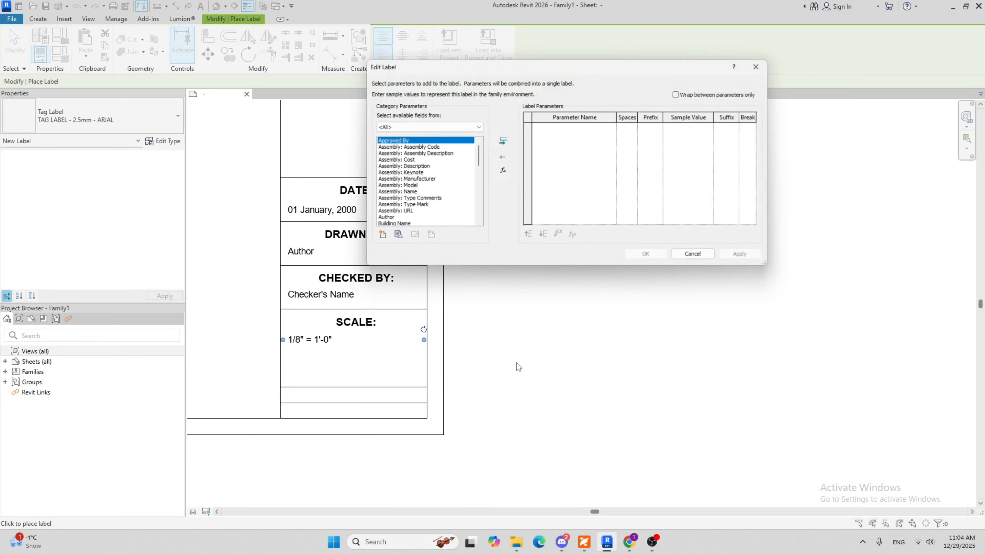
click(700, 259)
key(Escape)
click(327, 344)
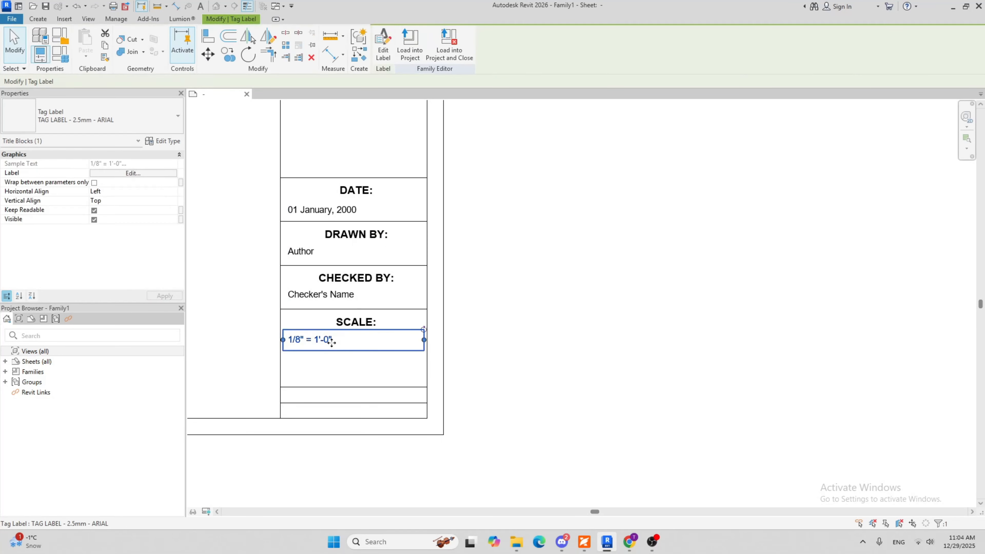
scroll(332, 351, up, 2)
click(359, 376)
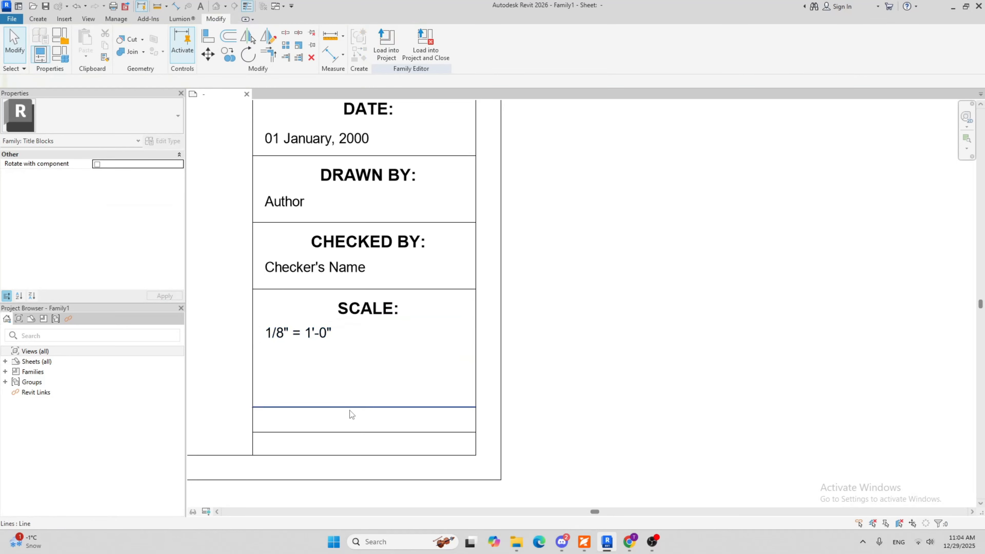
Set the SCALE: cell's height to 43/64" by repositioning its bottom line
click(349, 407)
click(230, 342)
key(ctrl+v)
key(Return)
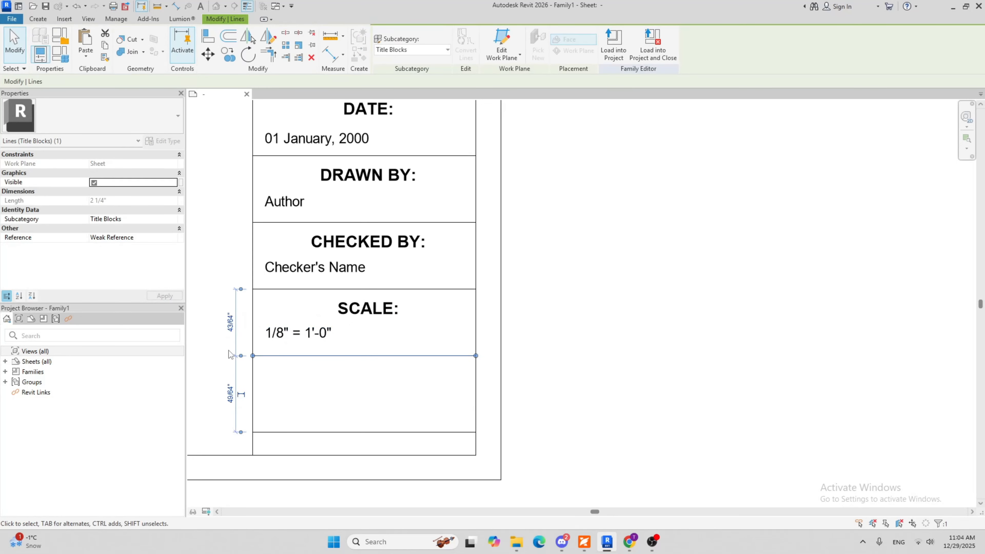
click(306, 391)
middle_drag(313, 393, 334, 385)
scroll(334, 386, down, 4)
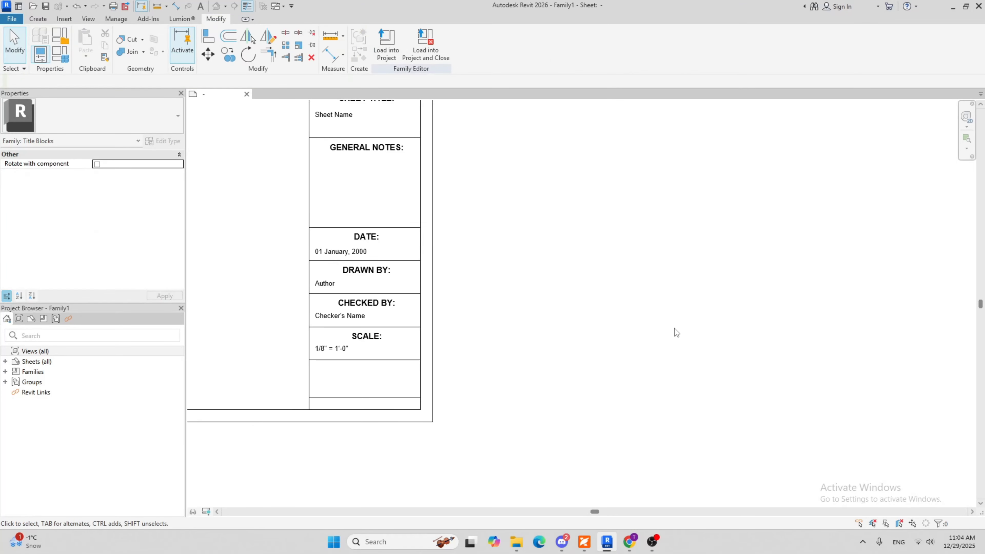
Review the title block strip's cells, headings and labels from the top cell down to the empty cells below SCALE:
scroll(515, 348, up, 3)
scroll(440, 356, down, 2)
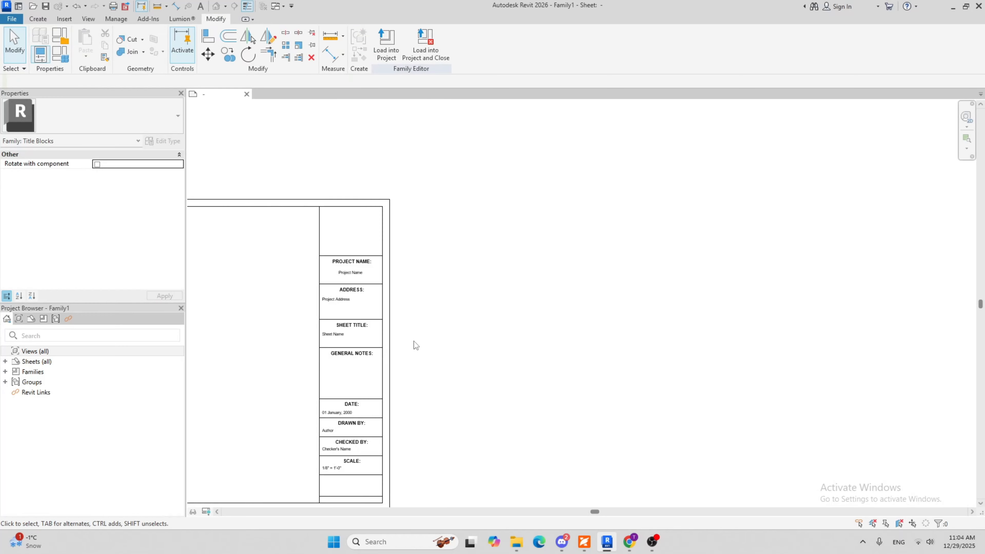
middle_drag(345, 343, 371, 226)
scroll(358, 327, up, 2)
scroll(358, 325, up, 1)
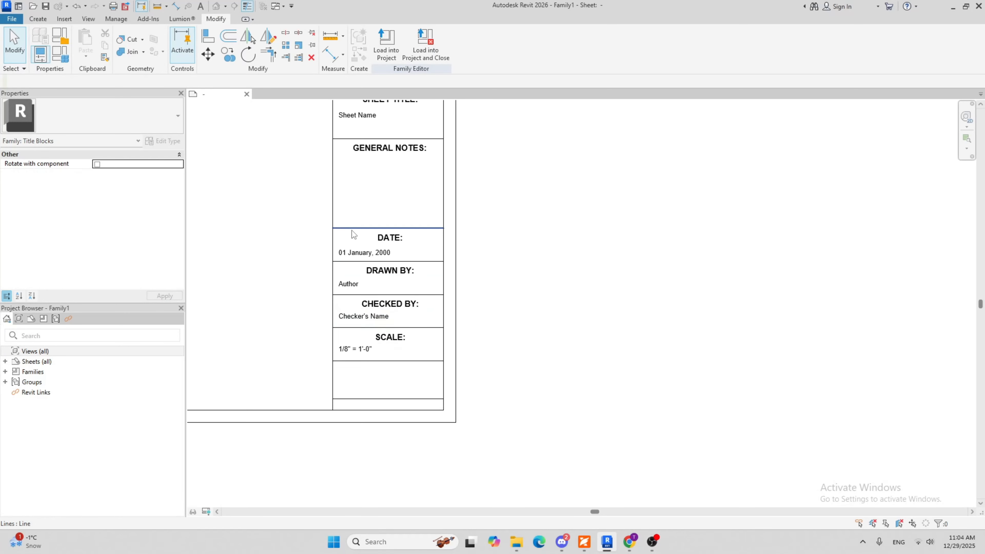
middle_drag(366, 290, 354, 405)
middle_drag(354, 325, 392, 253)
scroll(392, 253, down, 4)
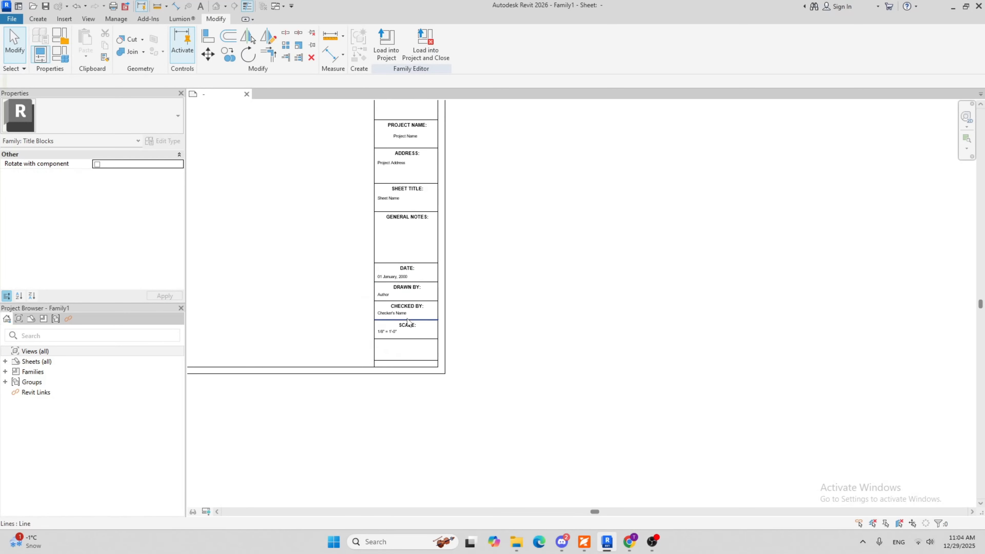
scroll(404, 327, up, 1)
scroll(428, 357, up, 2)
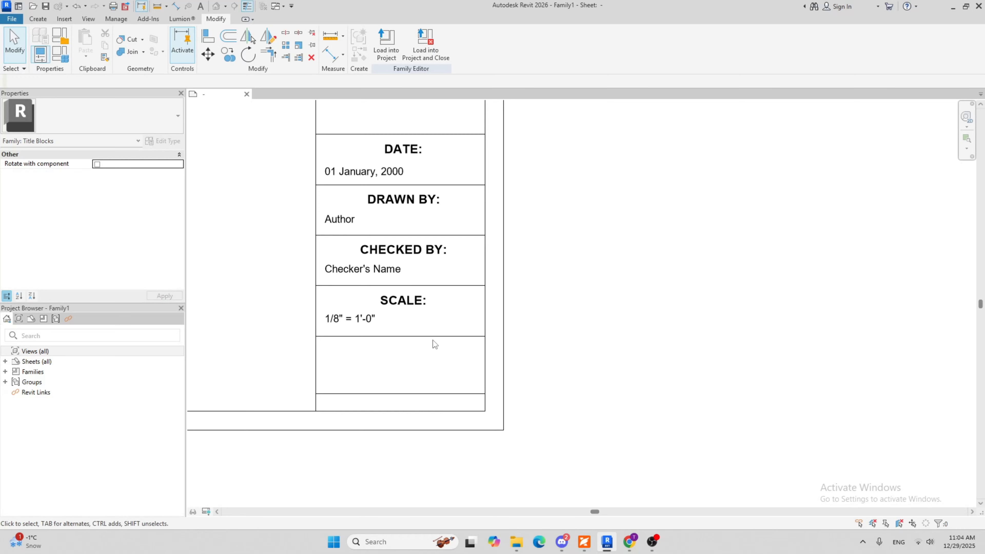
scroll(390, 319, down, 2)
middle_drag(548, 288, 517, 373)
middle_drag(398, 231, 398, 295)
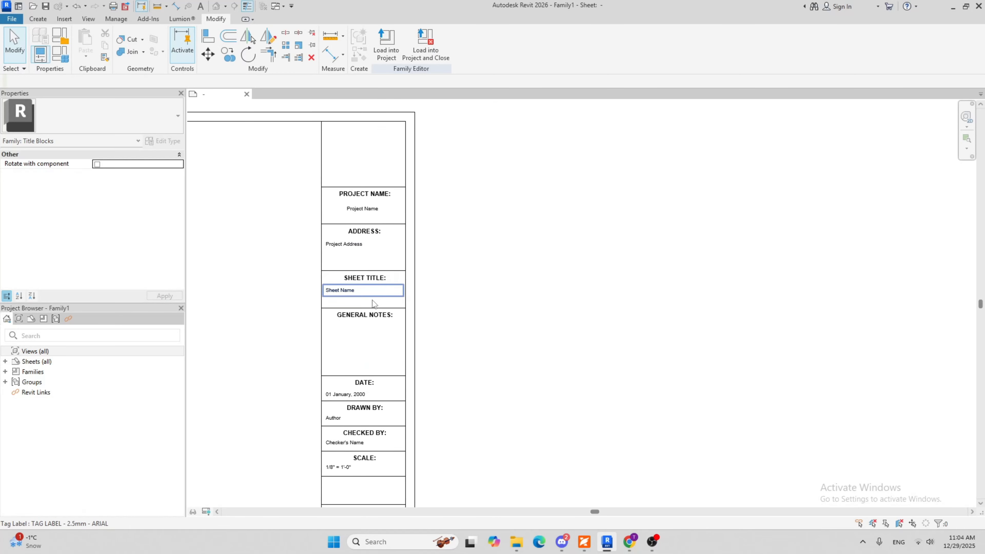
middle_drag(392, 178, 396, 189)
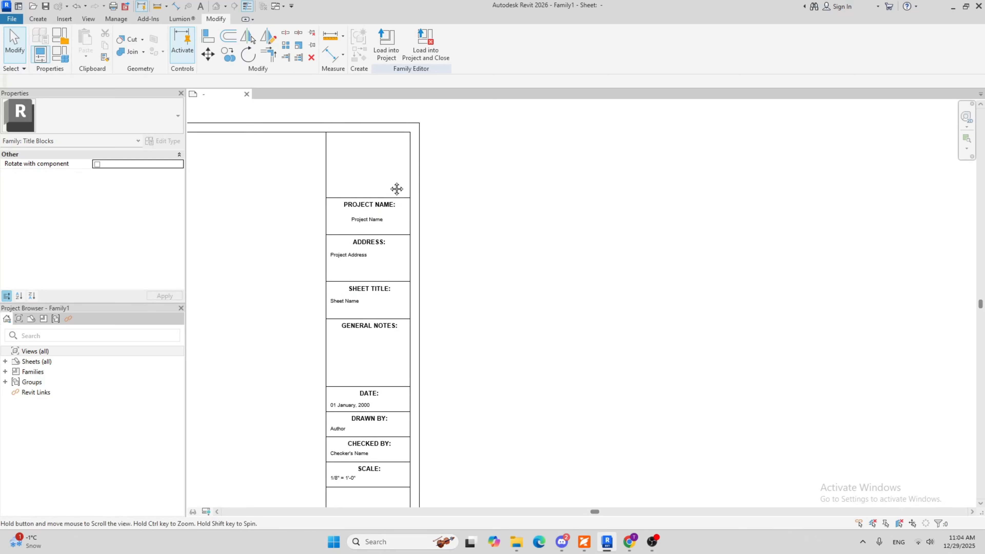
scroll(397, 189, down, 3)
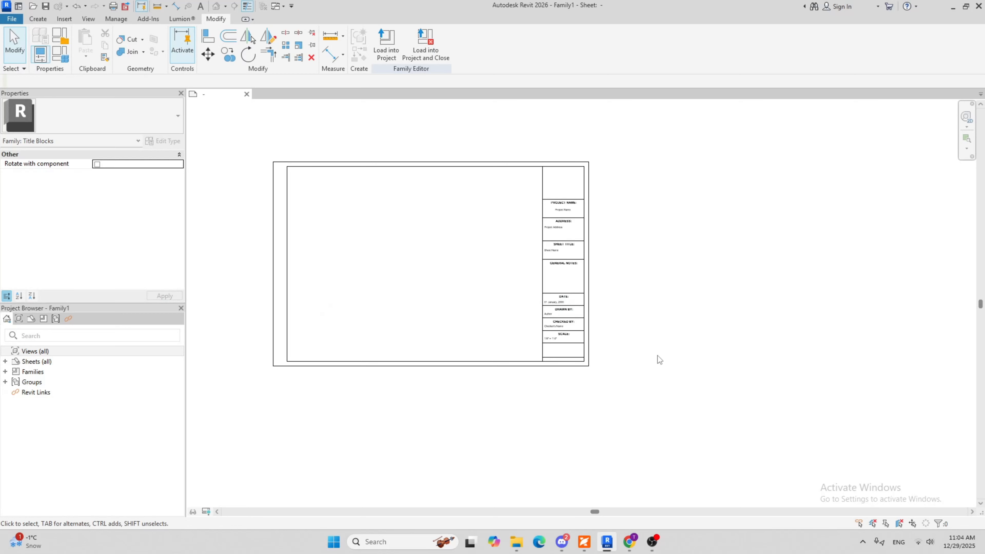
scroll(557, 258, up, 2)
middle_drag(593, 301, 556, 255)
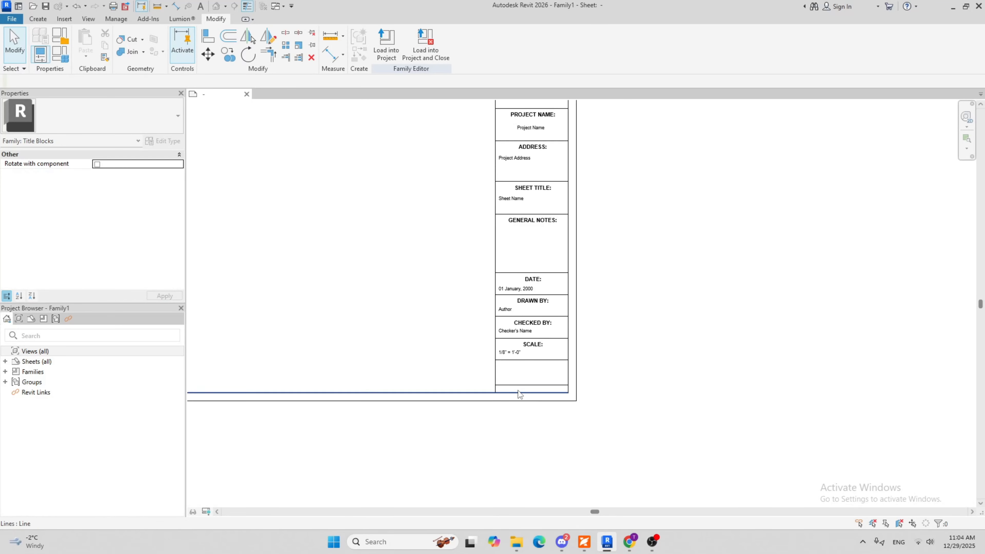
Delete the line between the two empty cells at the strip's lower end to merge them into one cell
scroll(520, 388, up, 3)
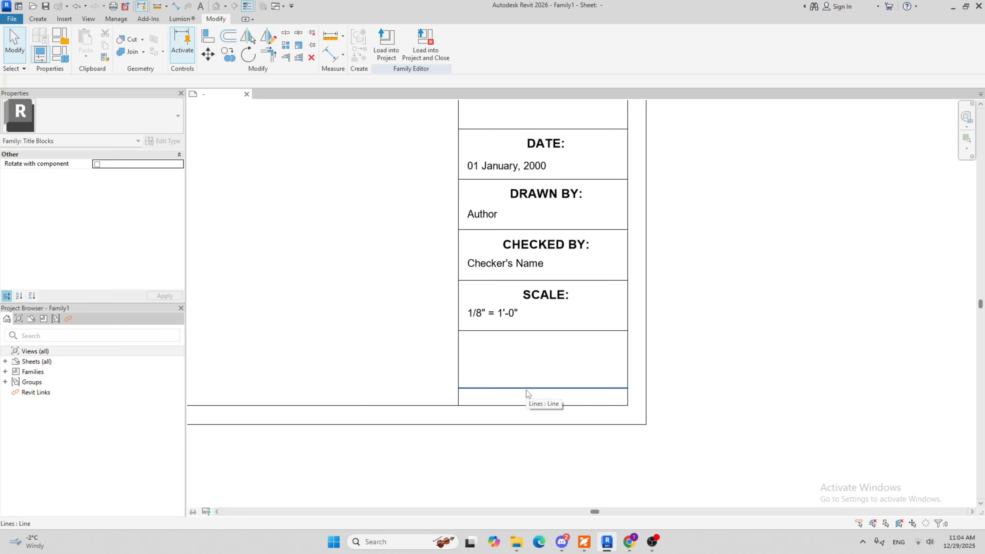
click(527, 389)
click(541, 367)
middle_drag(540, 367, 524, 352)
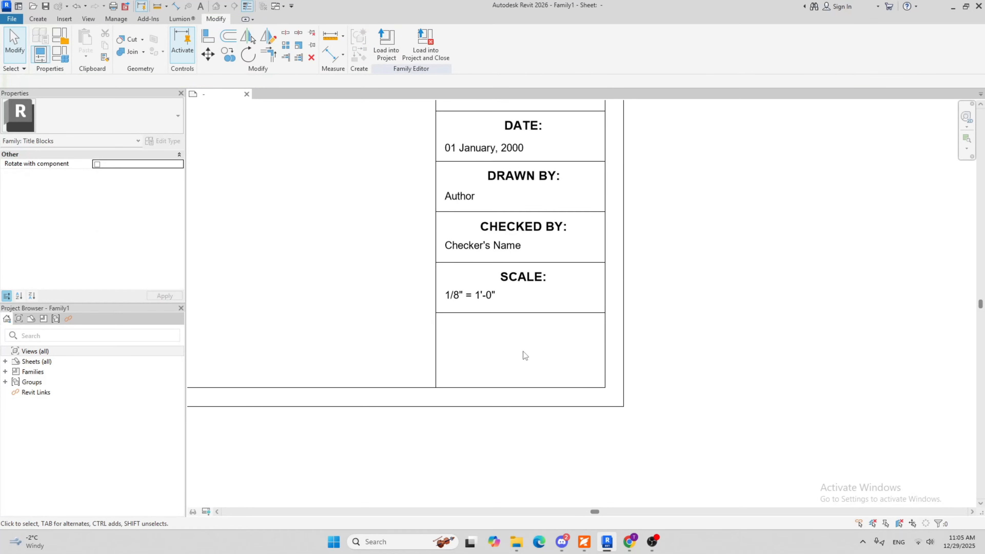
Copy the SCALE: heading into the empty cell below, using the cells' upper-left corners as reference points
click(523, 278)
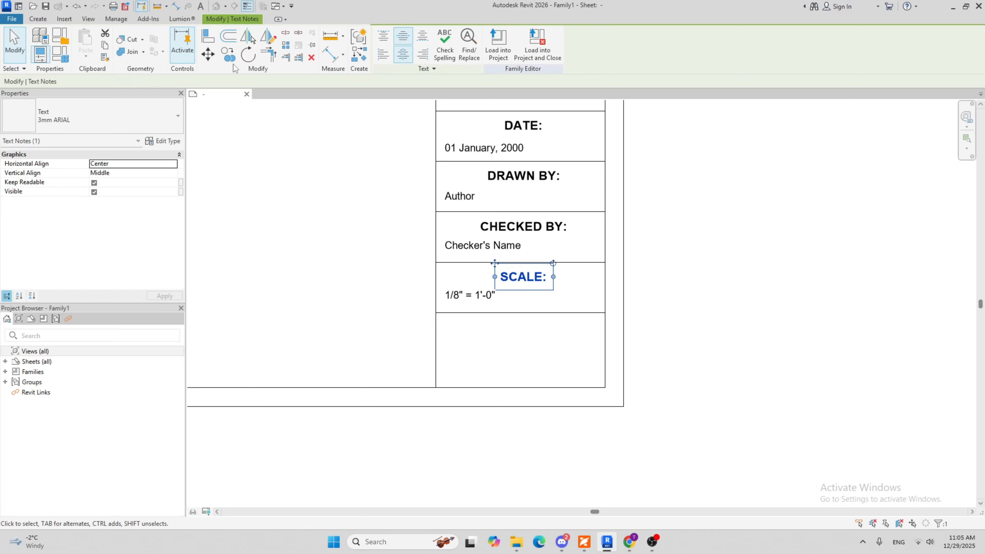
click(229, 55)
scroll(446, 273, up, 3)
click(434, 259)
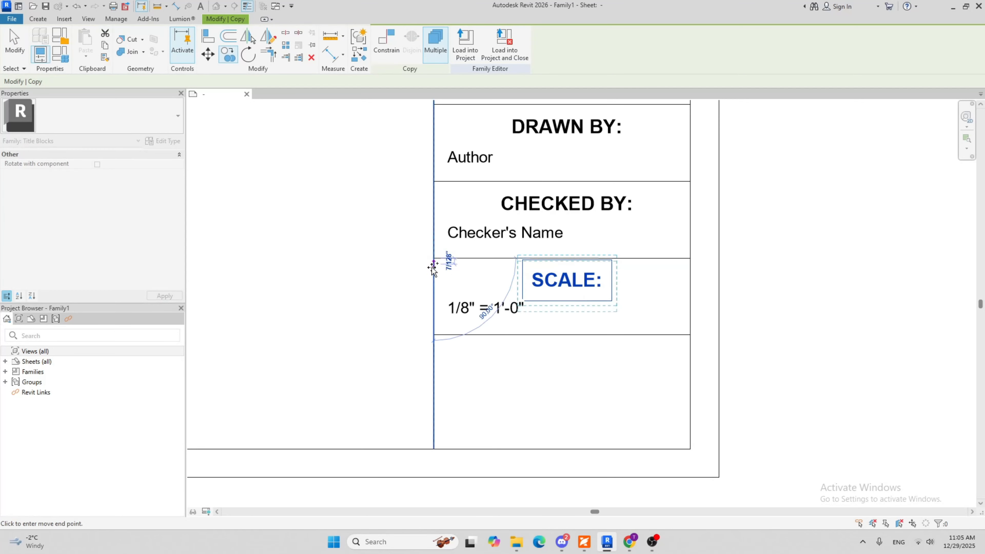
click(434, 335)
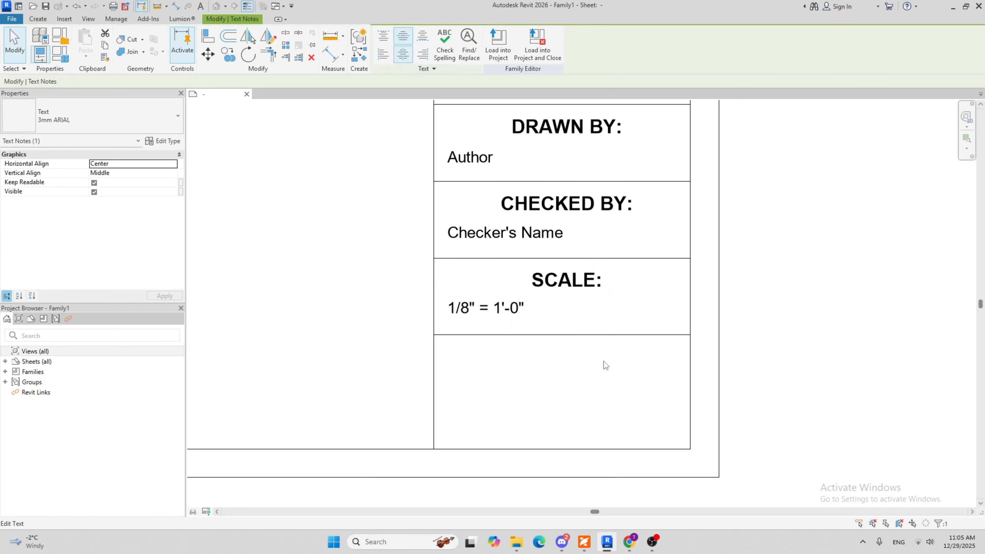
Change the copied SCALE: heading in the lowest cell to read SHEET NUMBER:
double_click(585, 366)
drag(597, 358, 534, 360)
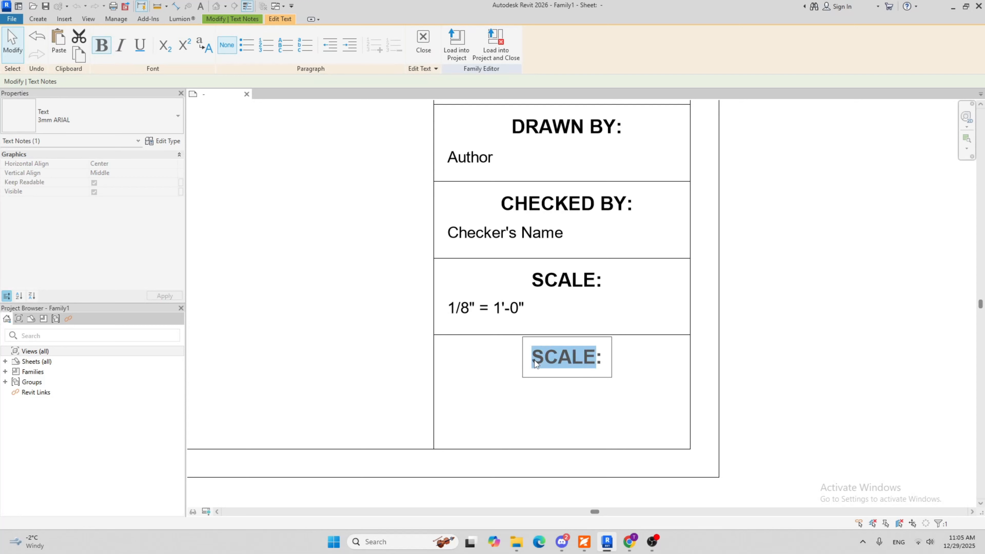
text(SHEET NUM)
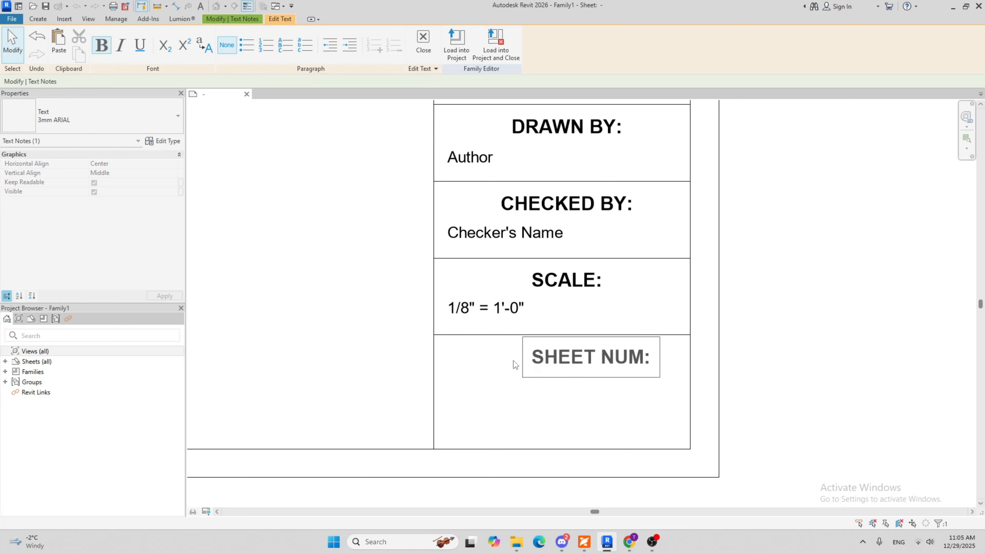
text(BER)
click(538, 407)
middle_drag(544, 410, 501, 391)
scroll(500, 391, down, 1)
key(Escape)
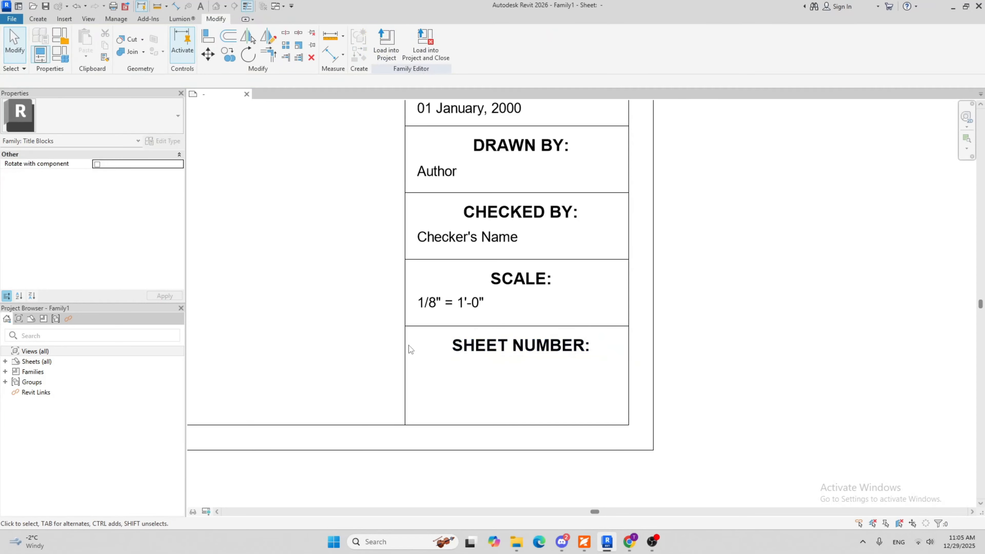
Start a new label and duplicate its type as TAG LABEL - 4mm - ARIAL with a text size of 4 mm
click(37, 18)
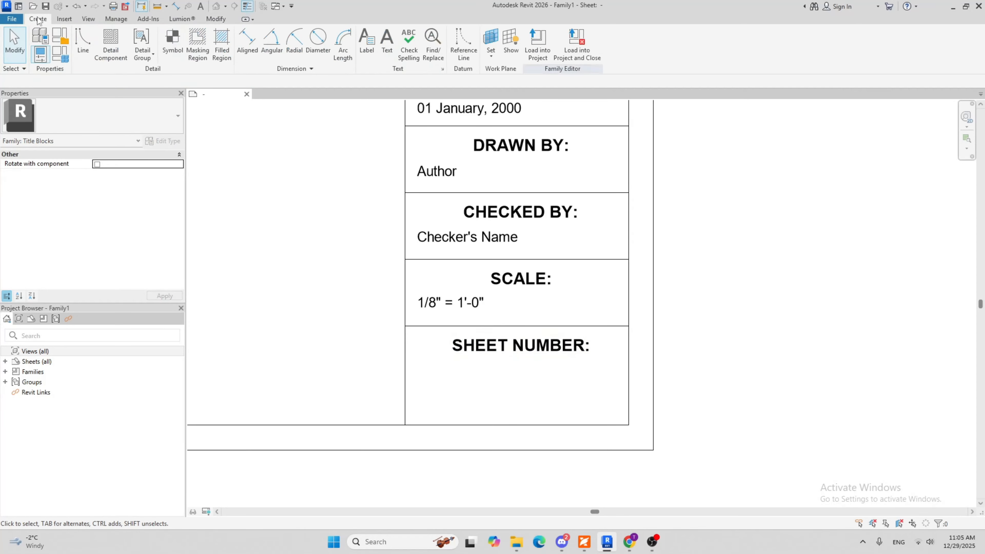
click(368, 42)
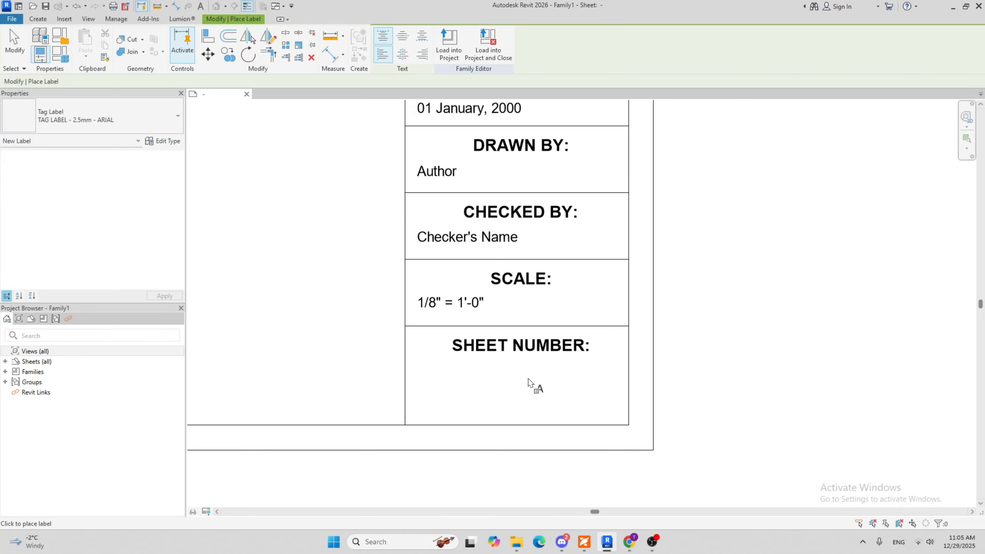
scroll(534, 403, down, 3)
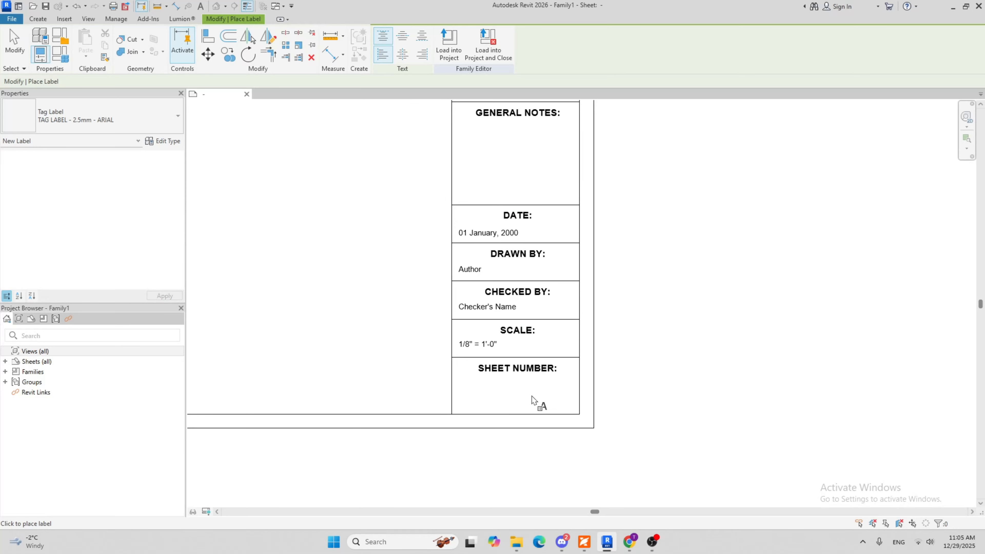
click(163, 141)
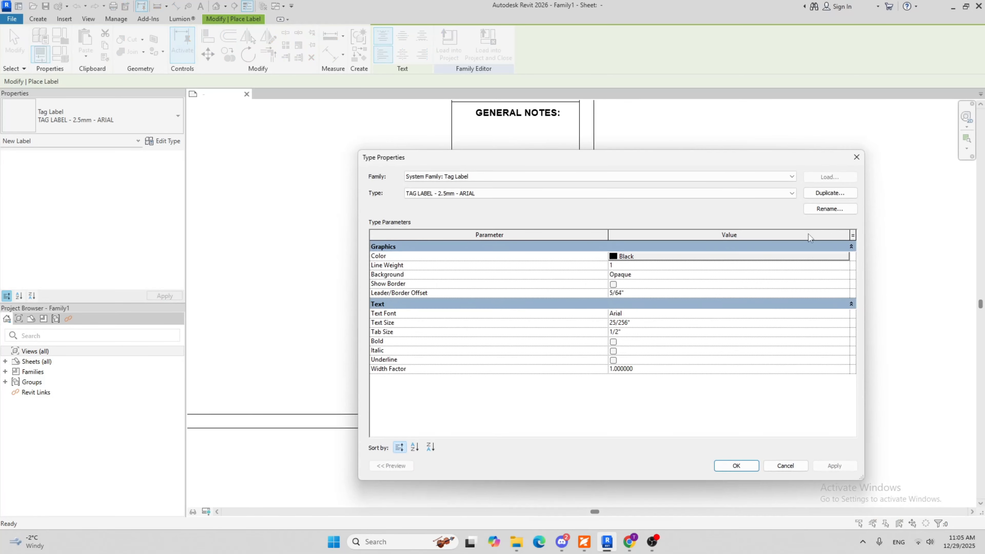
click(830, 193)
click(503, 278)
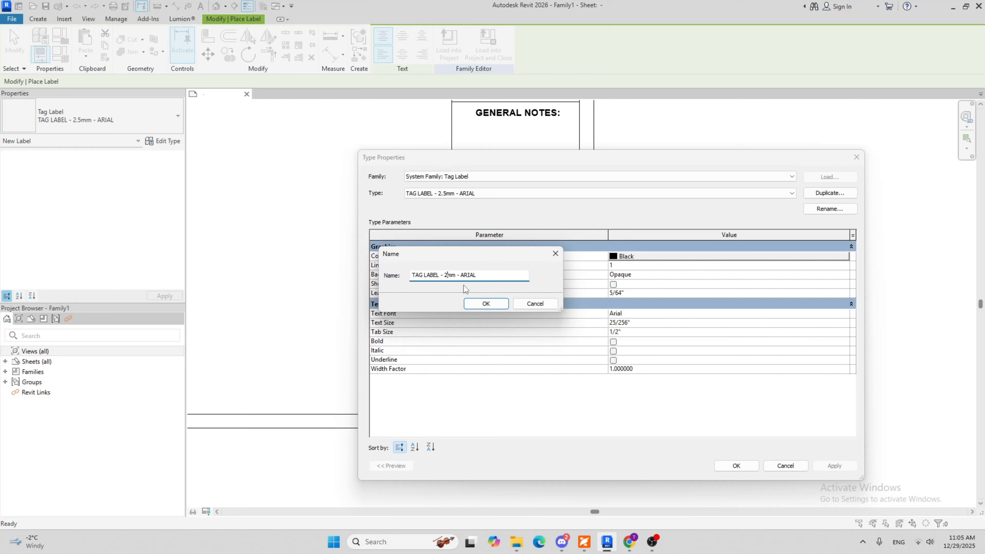
text(4)
key(Return)
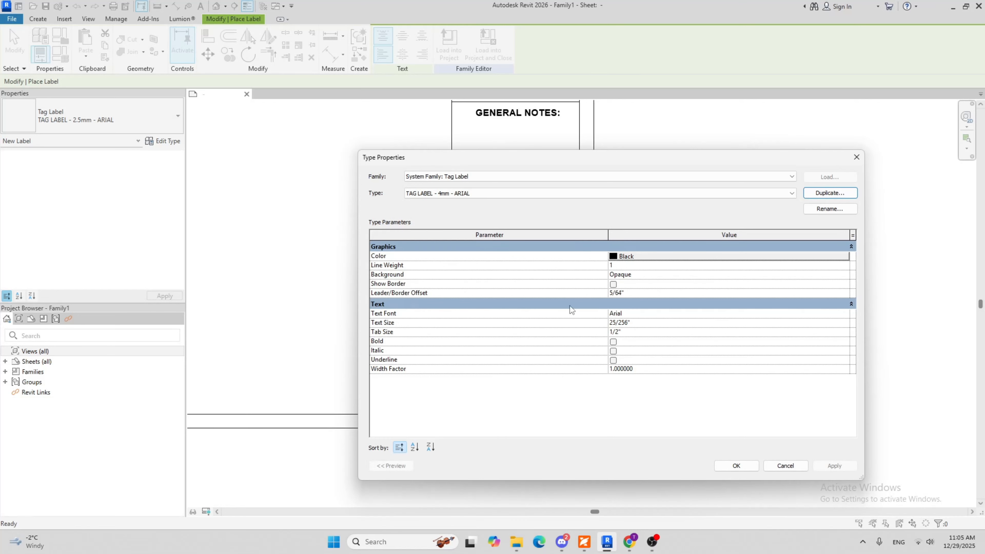
click(655, 324)
click(727, 467)
Place a Sheet Number parameter label below the SHEET NUMBER: heading, aligned with the left edge of the labels above
scroll(459, 392, up, 2)
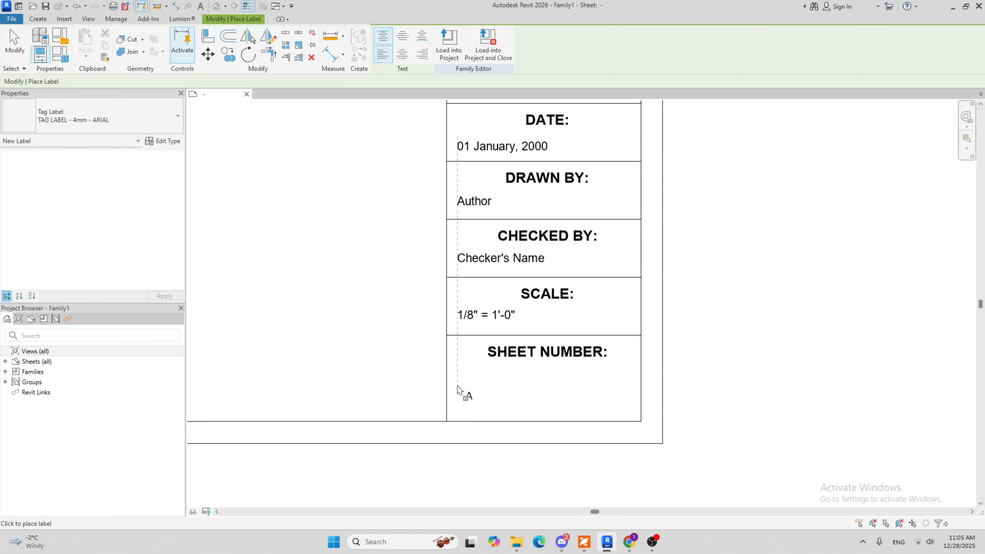
click(457, 386)
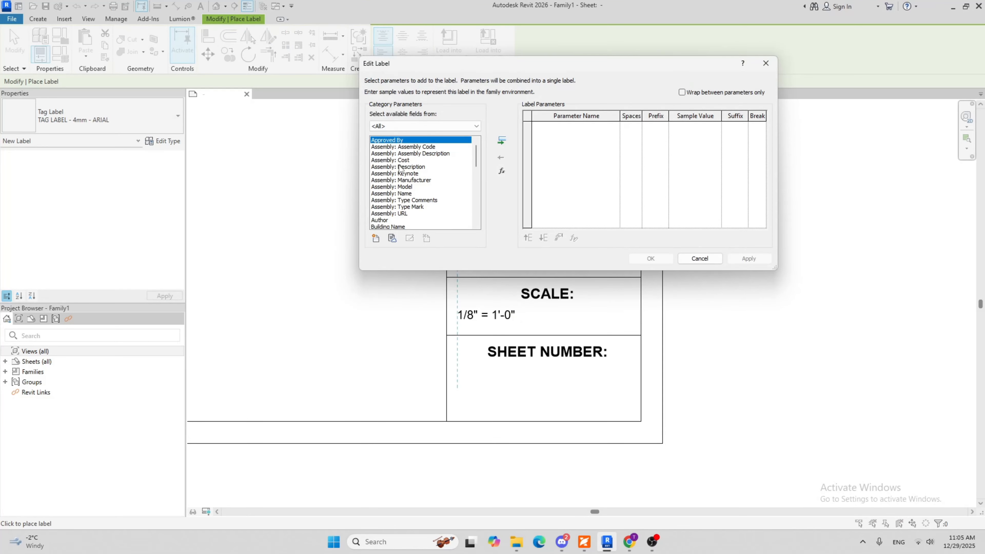
scroll(403, 171, down, 2)
scroll(412, 180, down, 3)
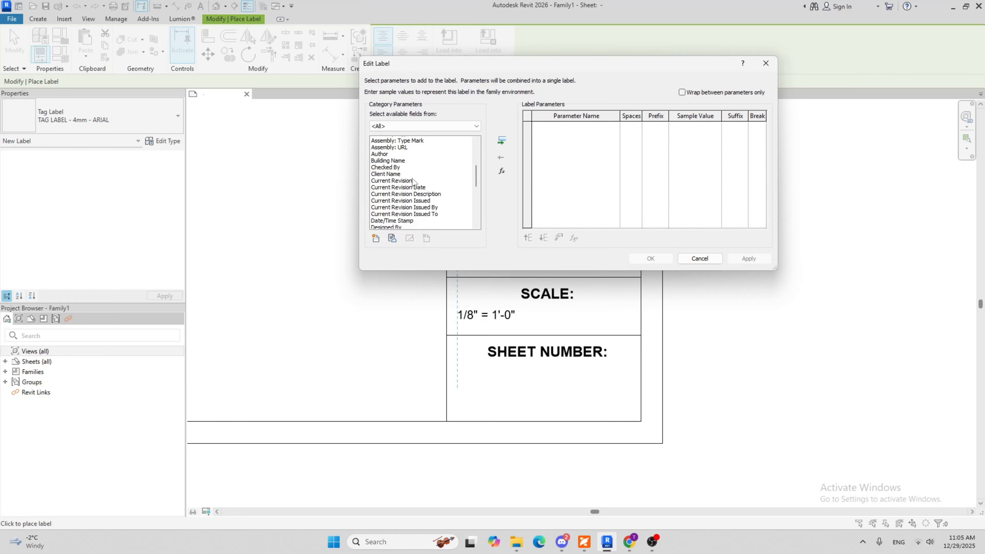
scroll(414, 182, down, 7)
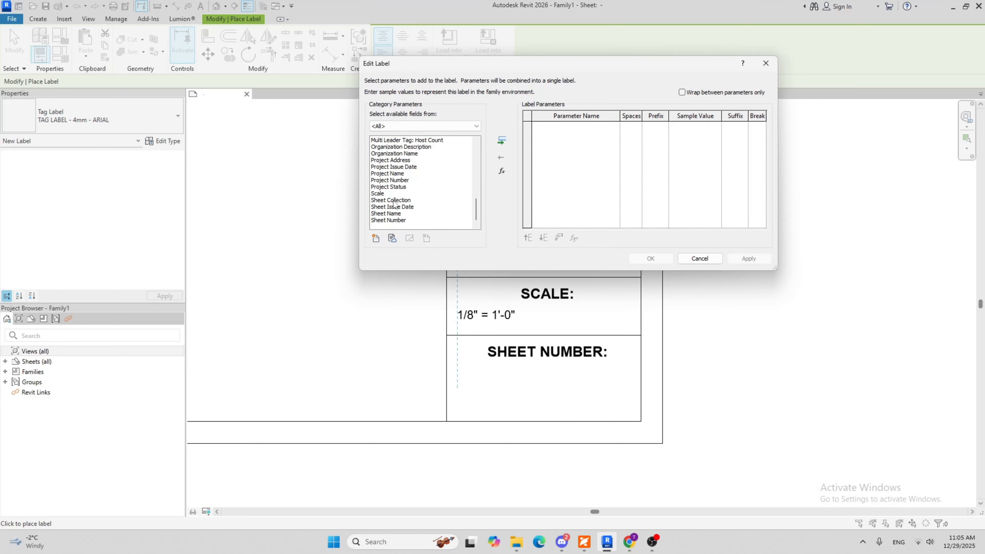
click(394, 219)
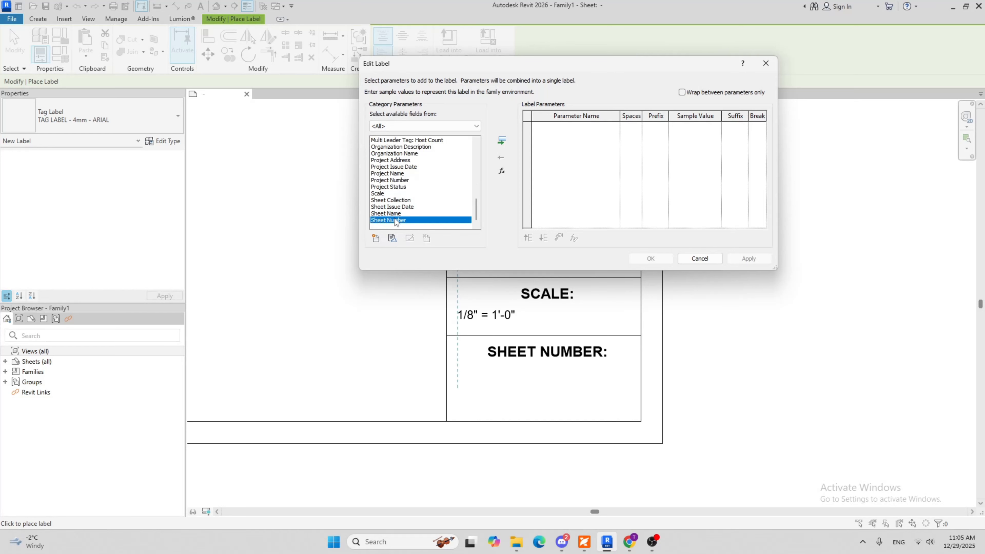
click(502, 140)
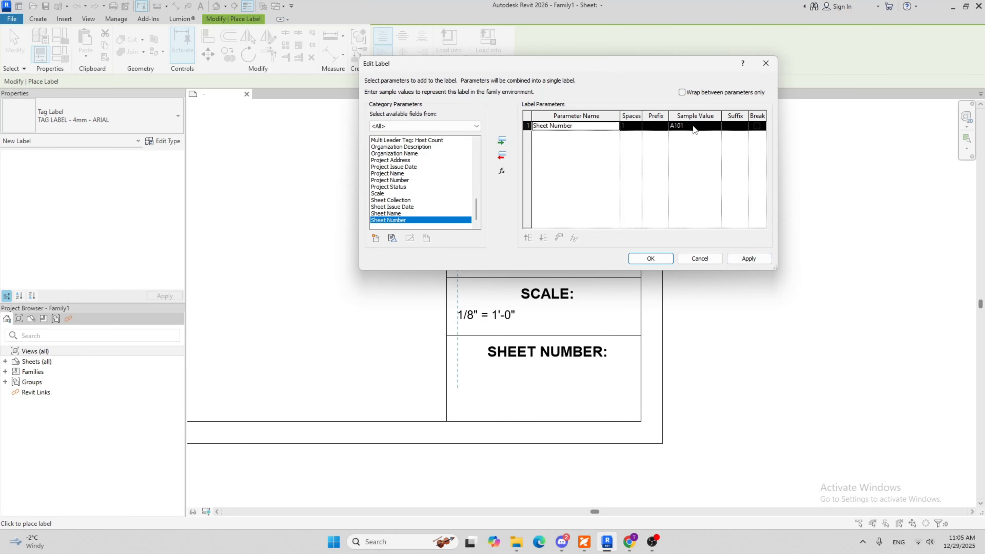
click(655, 259)
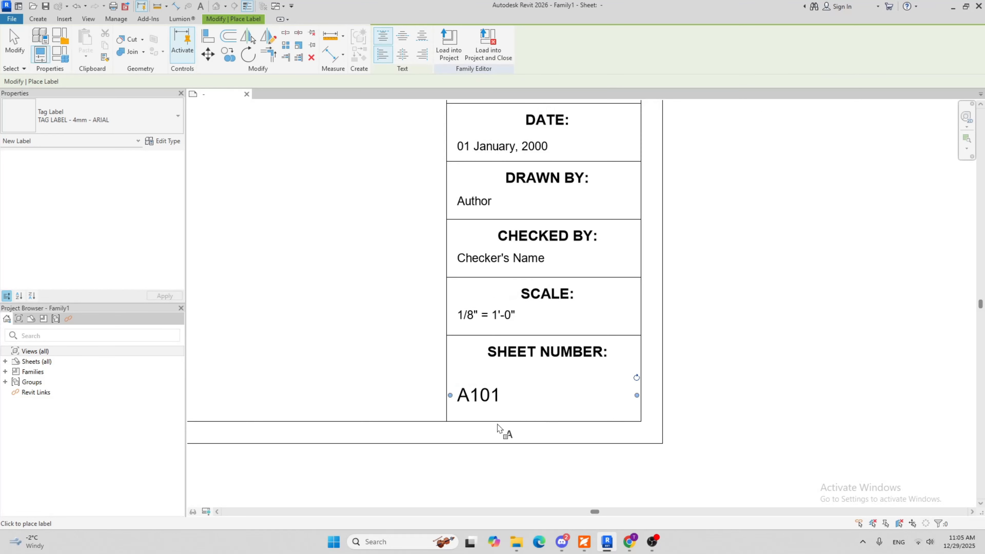
key(Escape)
Rename the sheet number label's type to TAG LABEL - 6mm - ARIAL and set its text size to 6 mm
click(505, 400)
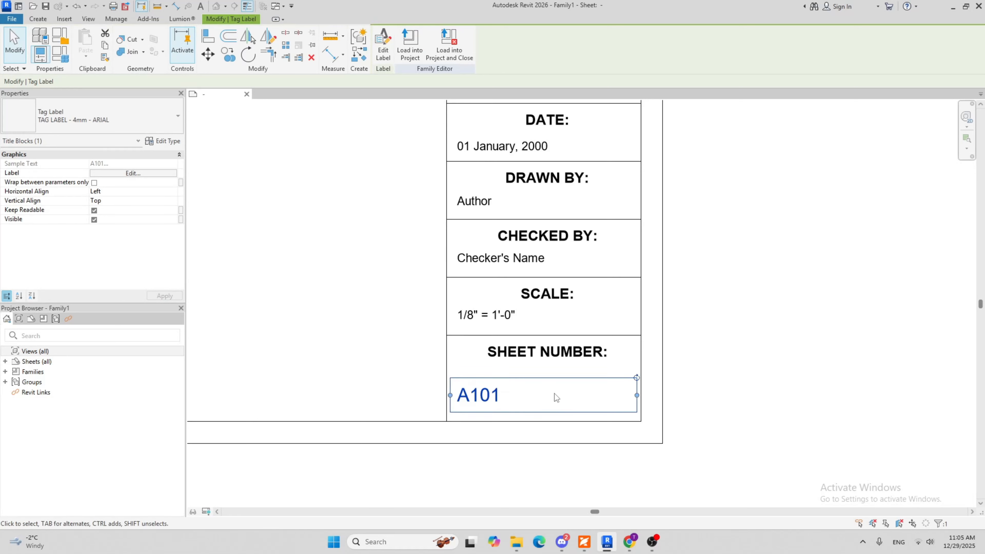
click(151, 123)
click(151, 123)
click(158, 142)
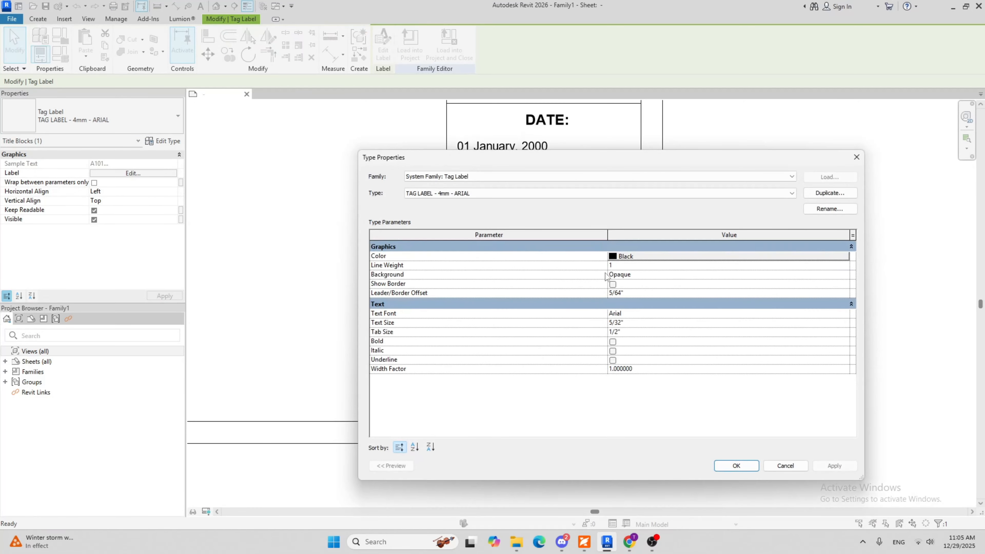
click(838, 208)
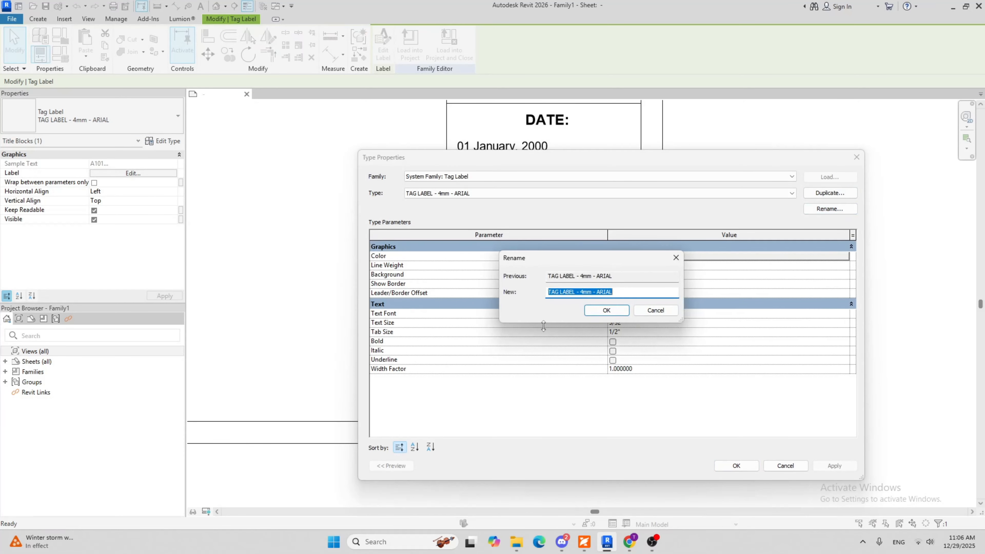
click(584, 293)
text(6)
click(606, 310)
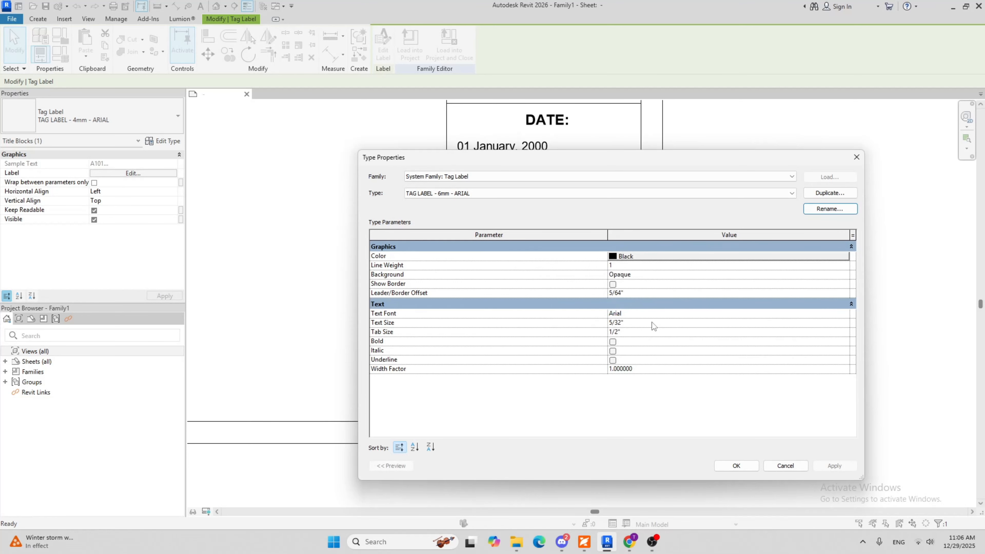
click(649, 322)
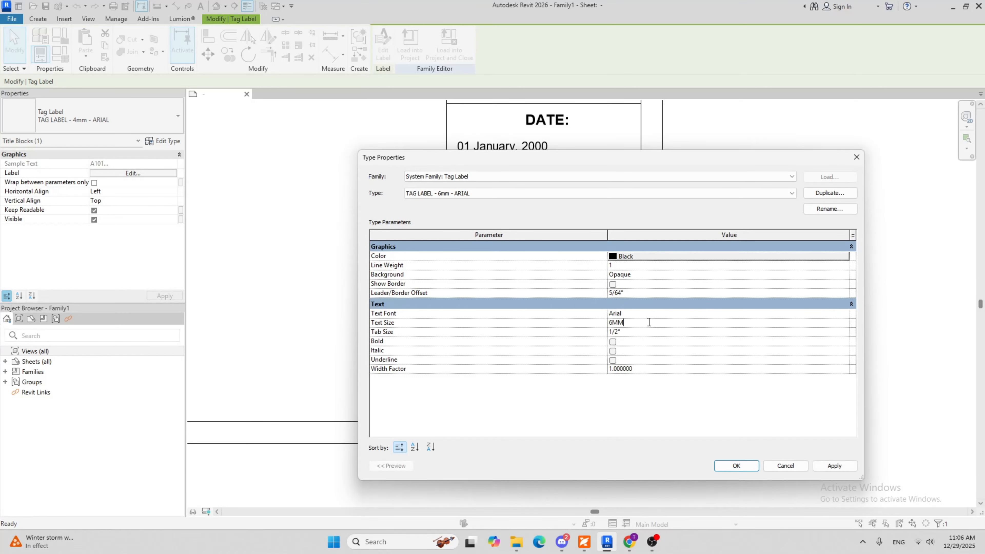
text(6MM)
click(736, 465)
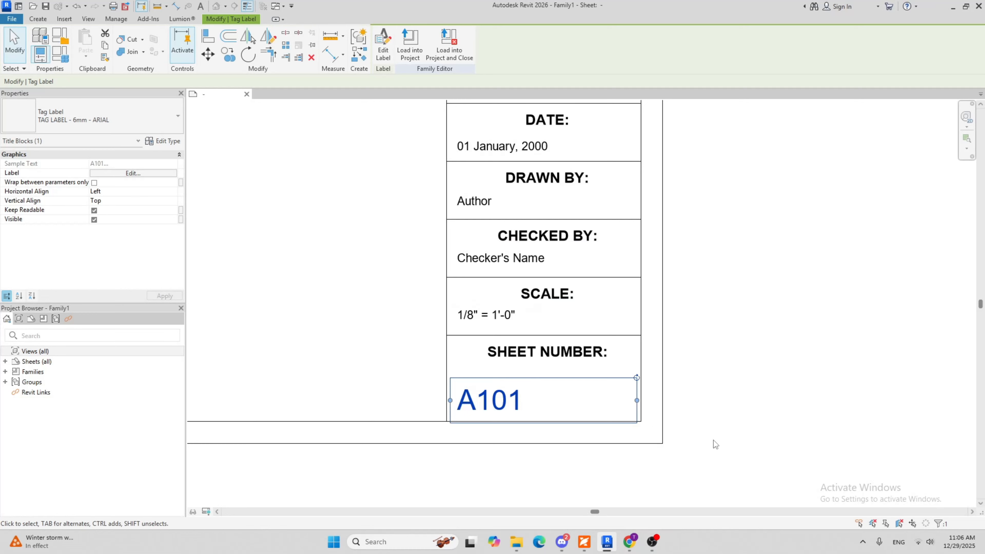
click(714, 440)
Move the sheet number label slightly up inside its cell and set its horizontal alignment to Center
click(487, 401)
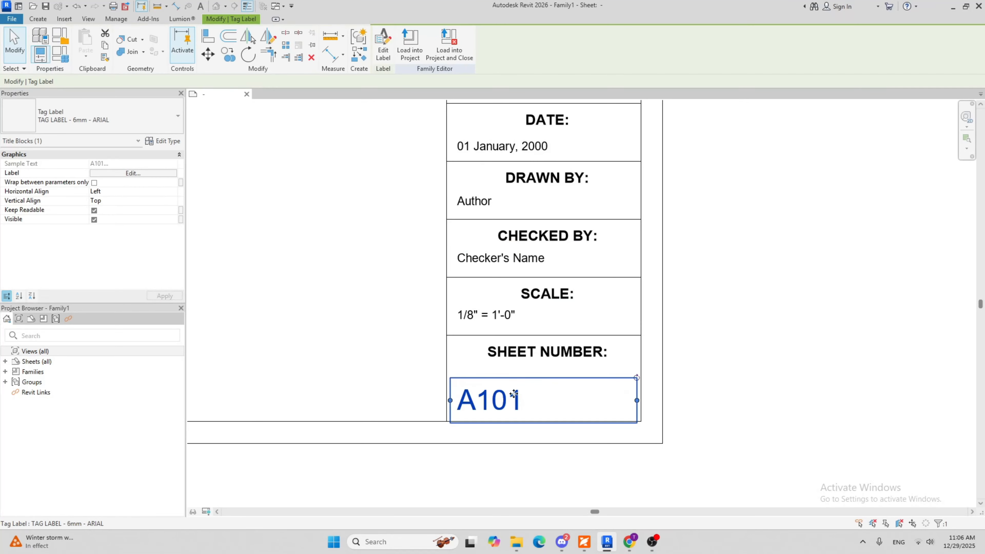
drag(493, 396, 498, 394)
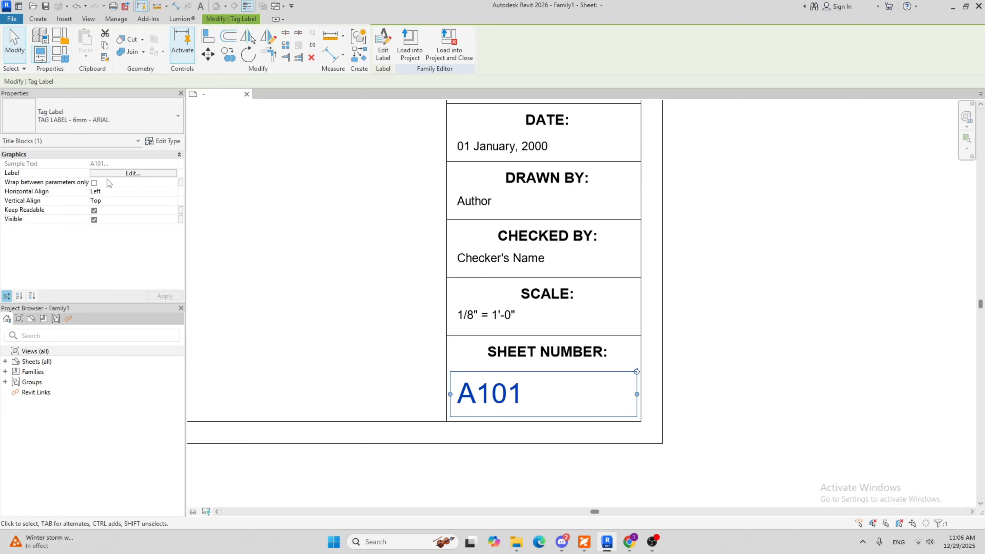
click(174, 192)
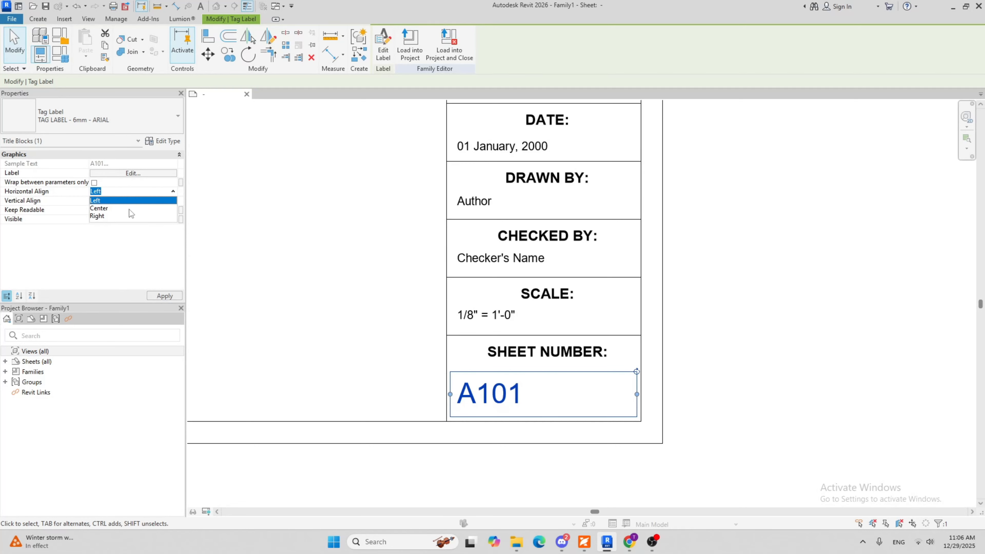
click(117, 206)
click(732, 398)
Examine the whole title block layout, from the sheet number cell up to the empty cell above PROJECT NAME:
scroll(657, 313, down, 6)
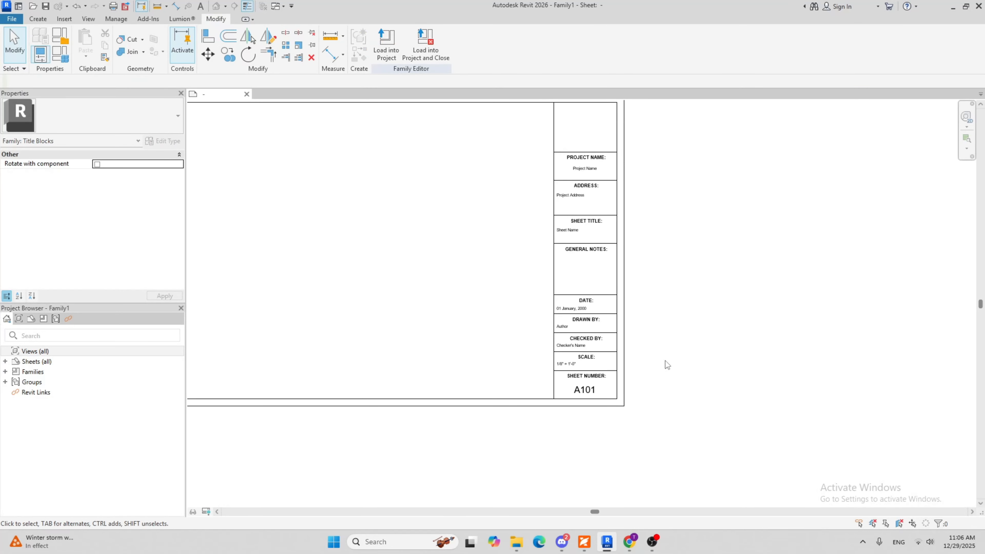
middle_drag(644, 373, 613, 390)
scroll(537, 243, up, 3)
scroll(553, 262, down, 5)
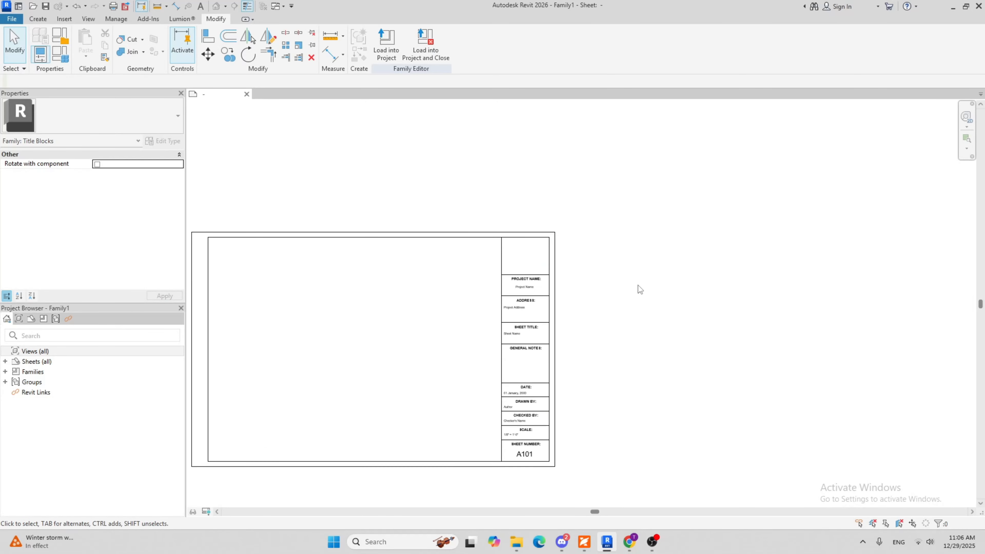
scroll(576, 262, up, 5)
middle_drag(537, 274, 555, 229)
scroll(555, 231, down, 4)
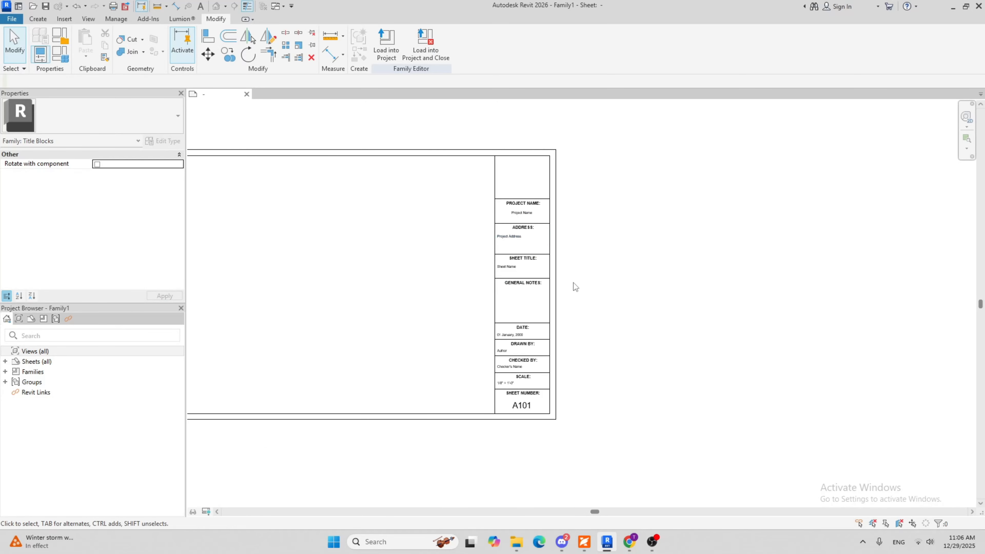
middle_drag(581, 286, 581, 327)
scroll(520, 218, up, 4)
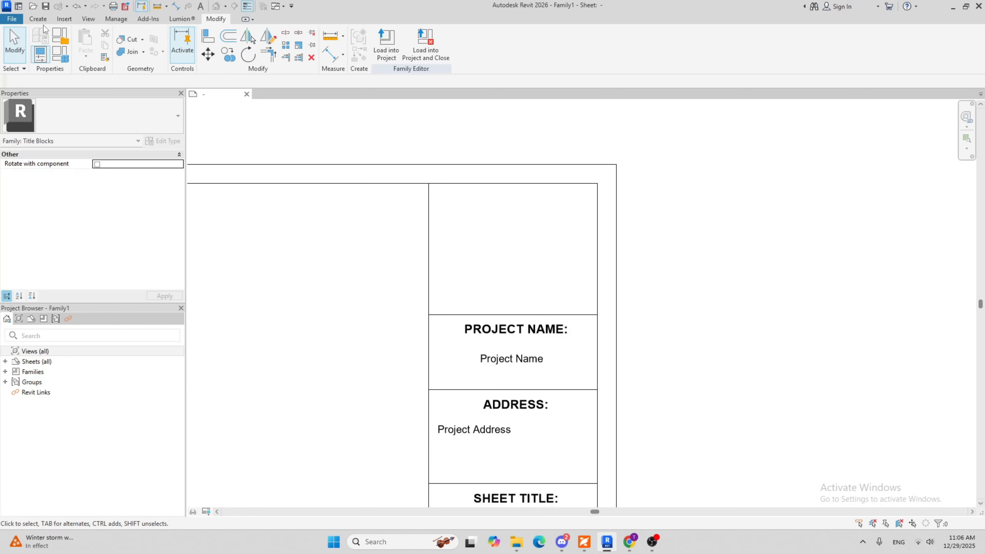
Import the SAMPLE LOGO TITLE BLOCK image from the Downloads folder and place it over the upper part of the title block strip
click(64, 20)
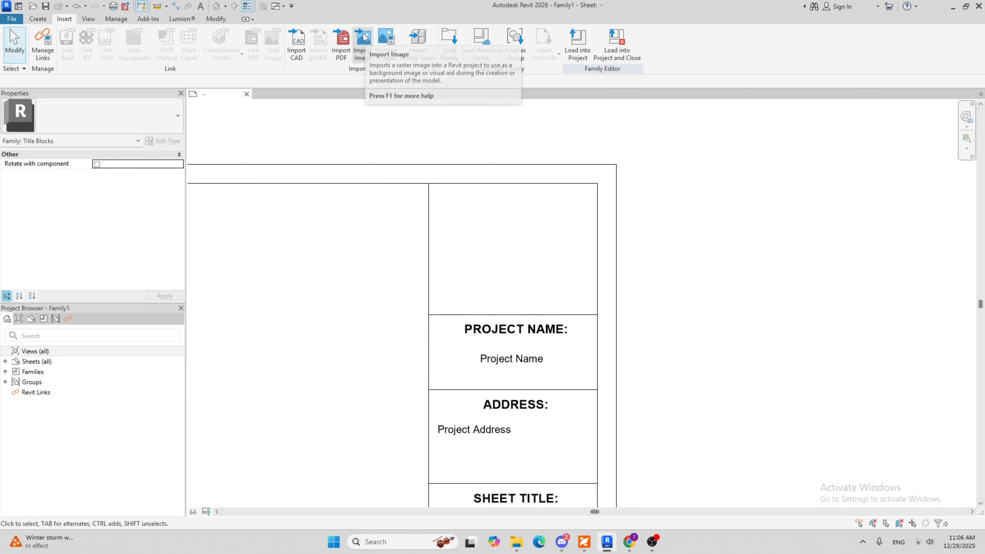
click(363, 43)
click(198, 192)
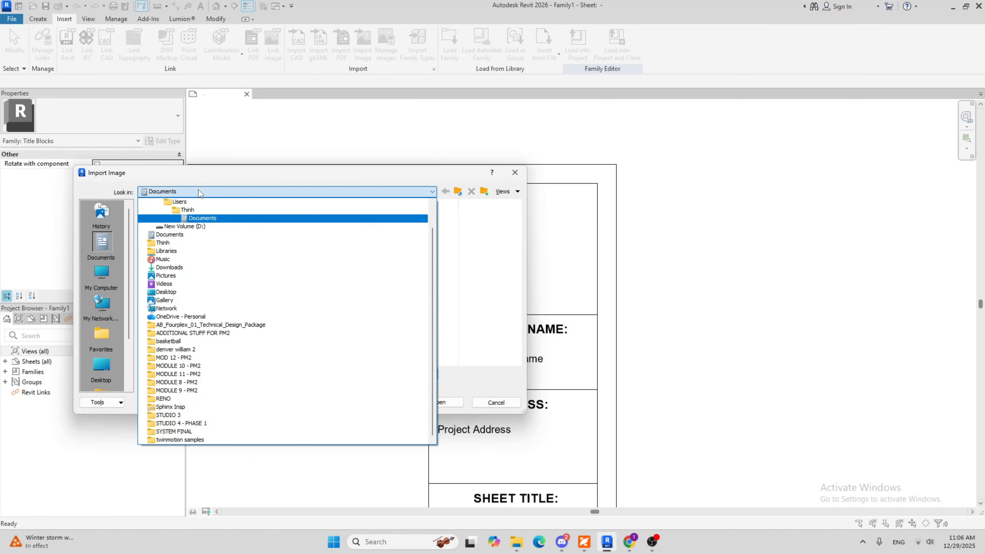
click(174, 267)
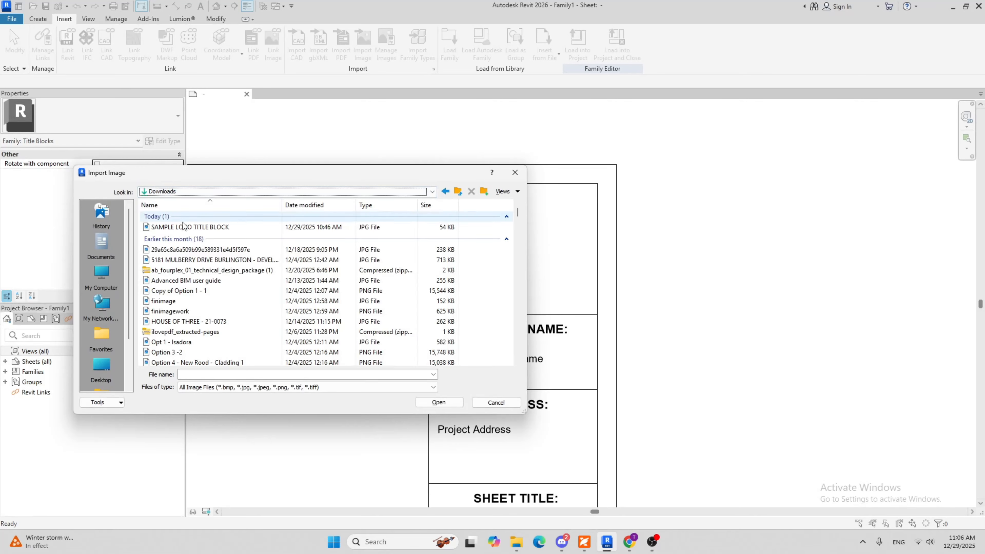
click(190, 227)
click(439, 403)
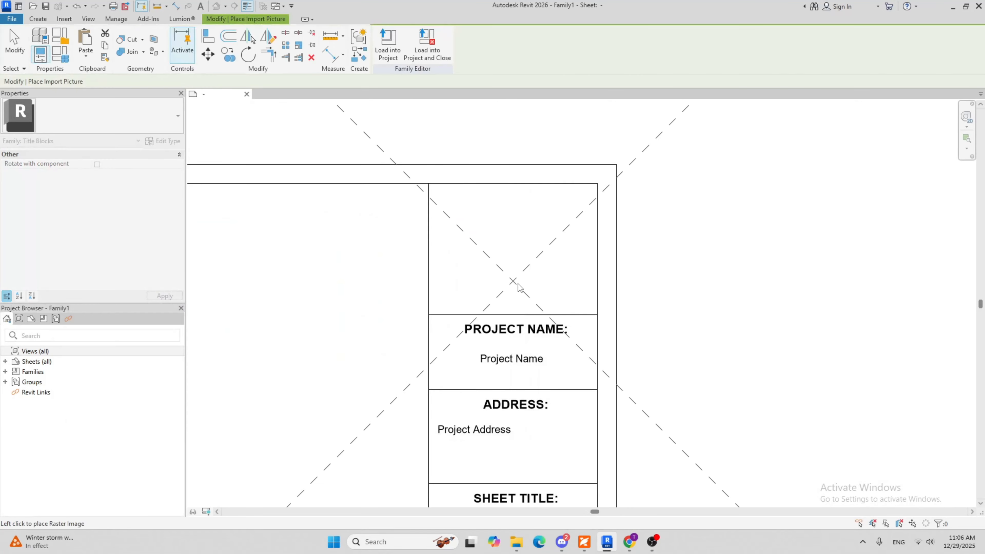
scroll(544, 253, down, 4)
scroll(591, 271, up, 5)
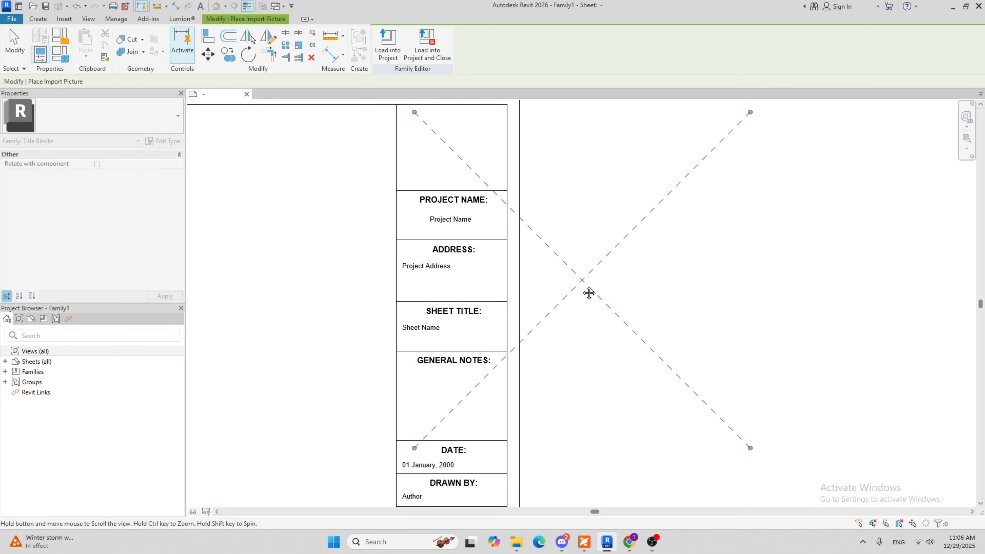
scroll(590, 293, down, 1)
click(568, 309)
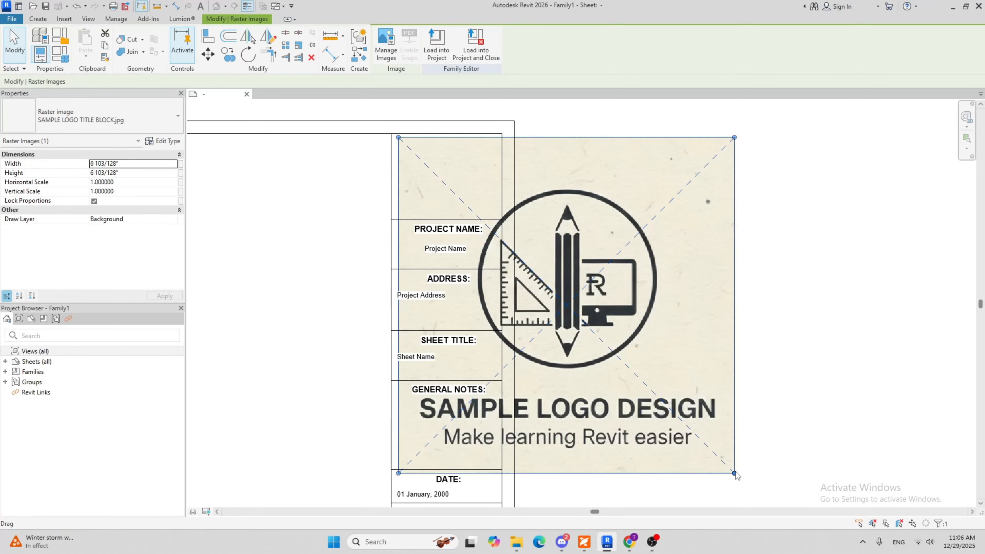
Scale the logo image down to about 1 39/64" wide and center it horizontally in the empty cell above PROJECT NAME:
drag(734, 472, 477, 215)
scroll(412, 168, up, 3)
scroll(458, 176, down, 2)
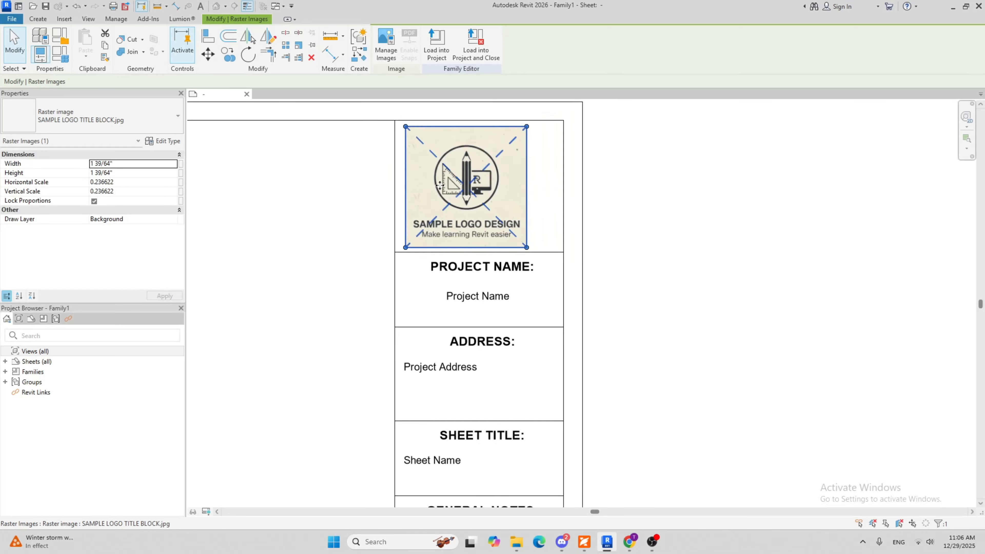
key(Right)
key(Right)
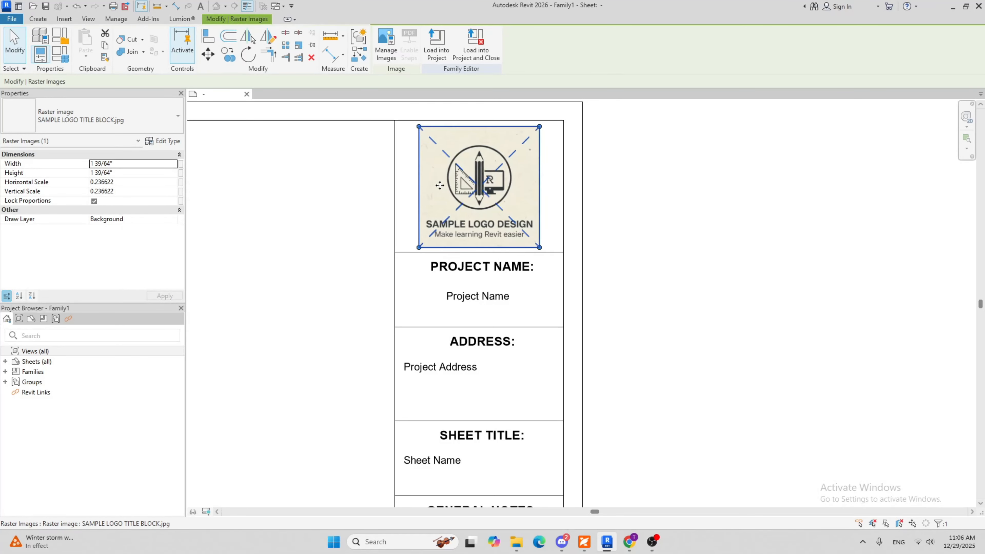
Examine the complete title block layout with the logo in place, from the outer border to the cells of the strip
click(756, 286)
middle_drag(453, 214, 462, 218)
scroll(462, 218, down, 6)
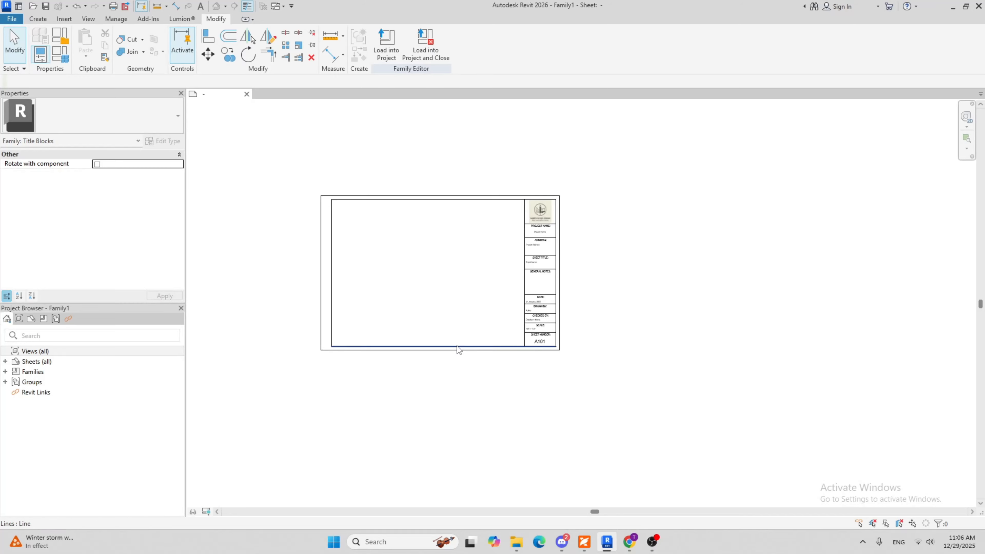
scroll(501, 303, up, 5)
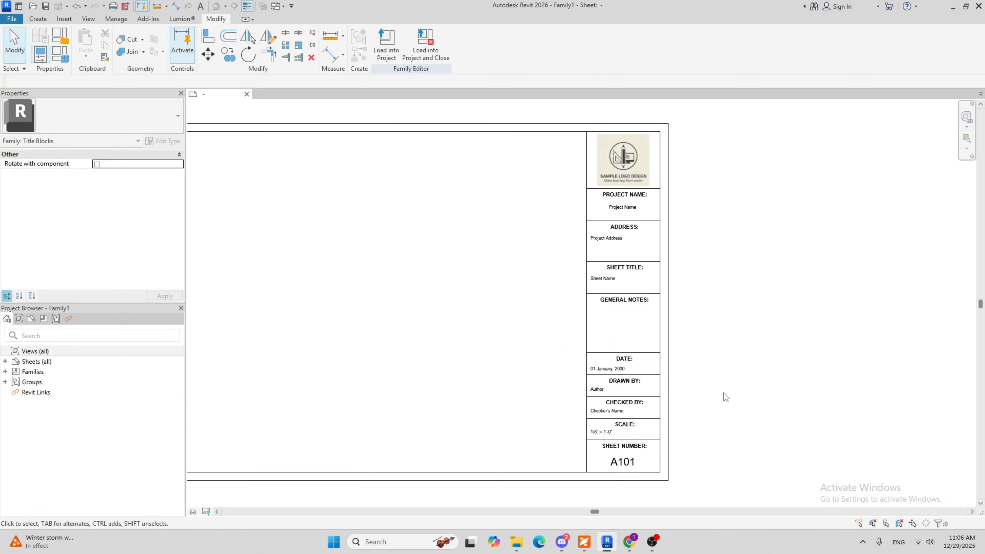
scroll(699, 314, down, 2)
scroll(695, 381, up, 5)
scroll(675, 424, down, 3)
scroll(676, 348, down, 3)
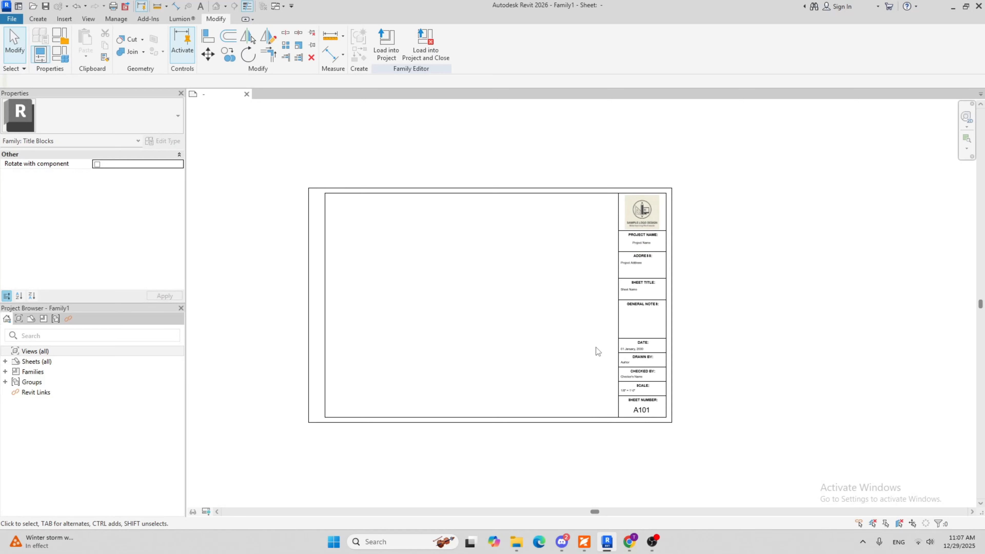
scroll(446, 333, up, 2)
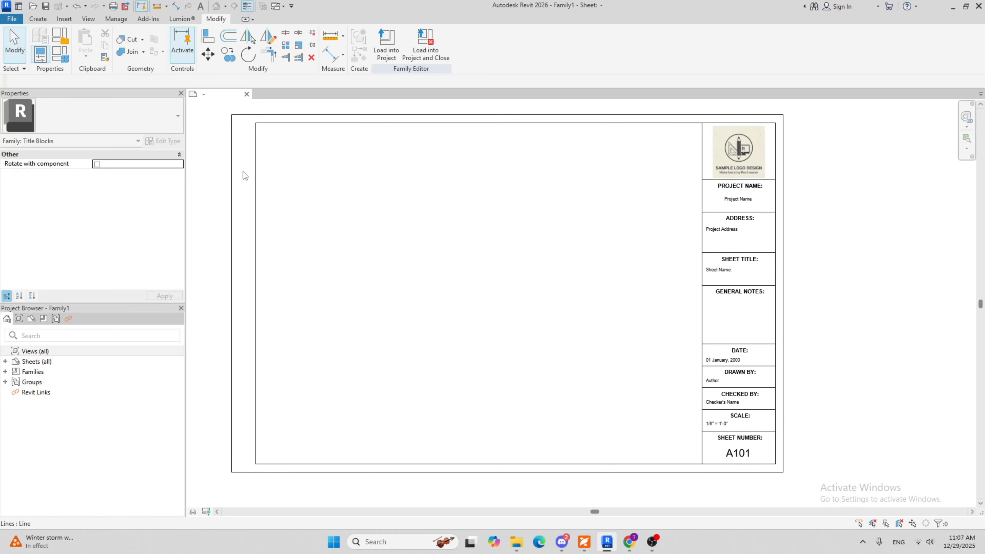
Save the family as SAMPLE TITLE BLOCK in the Downloads folder with maximum backups set to 1
click(12, 19)
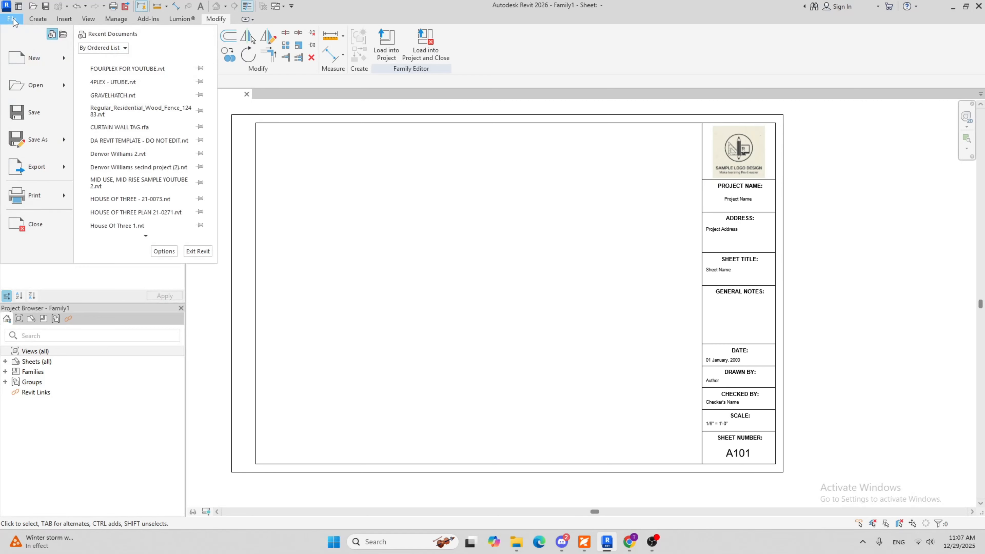
mouse_move(46, 141)
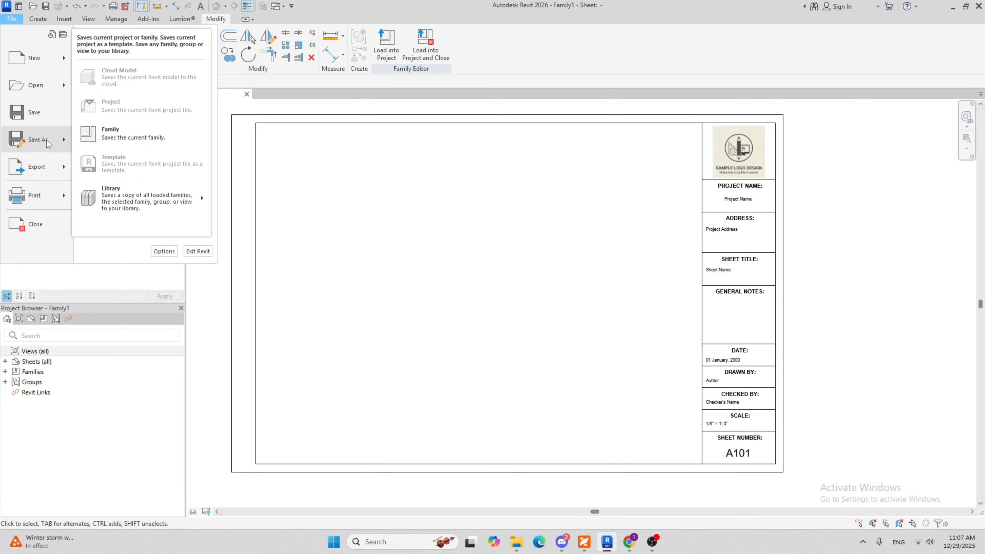
click(86, 138)
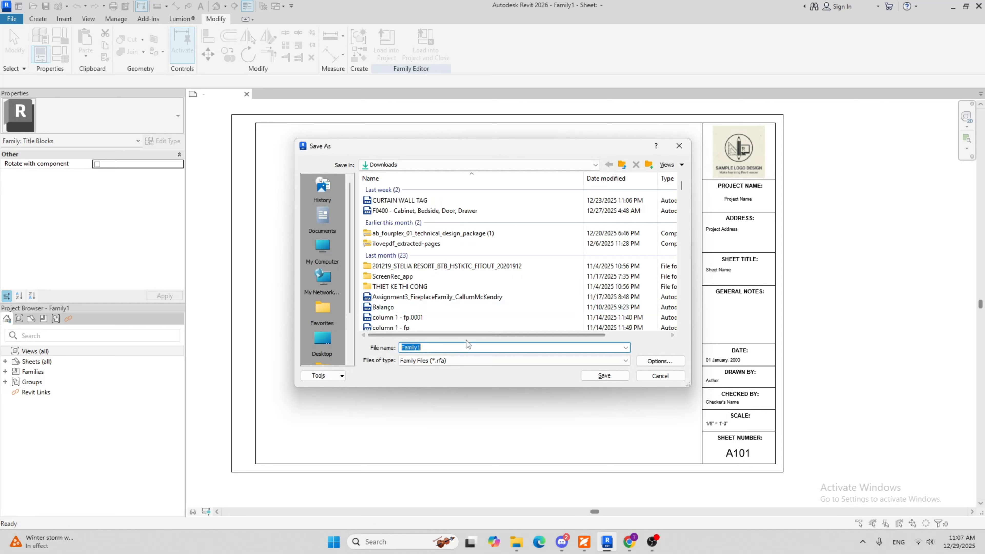
text(SAMPLE TITLE BLOCK)
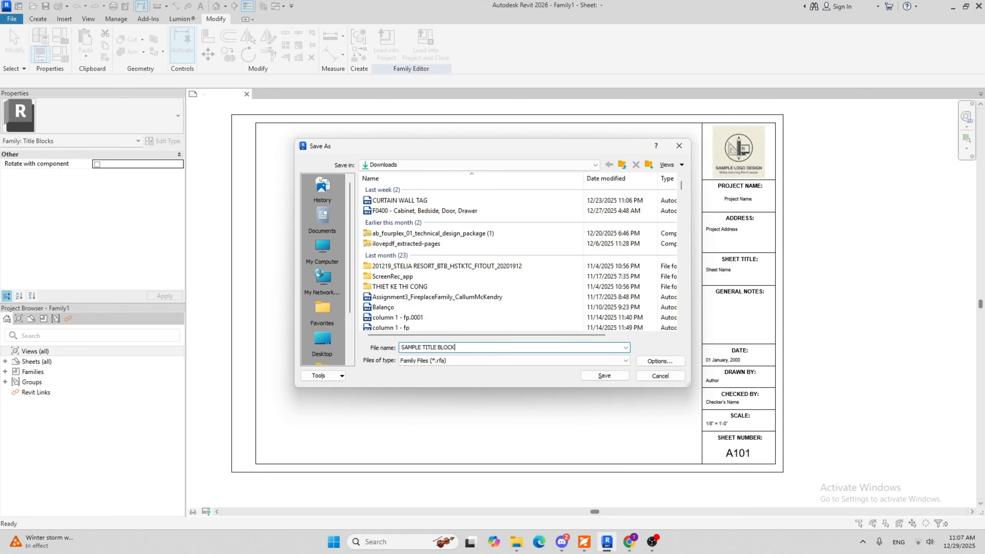
click(664, 364)
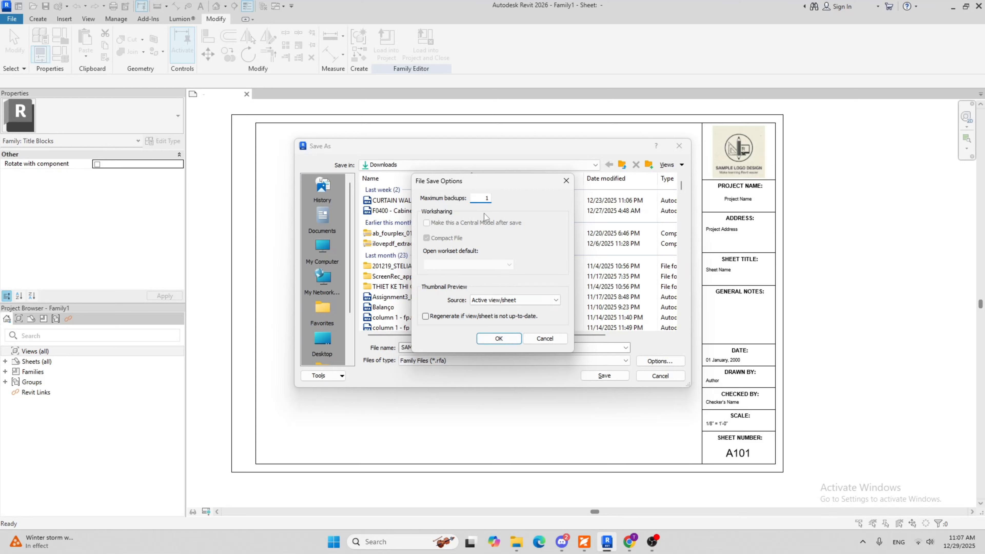
click(499, 338)
click(600, 376)
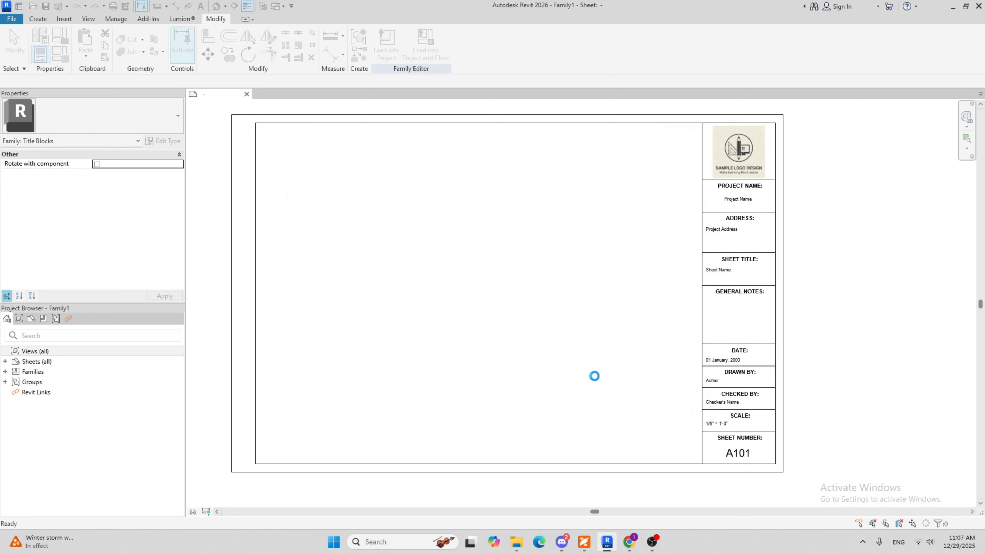
Review the saved title block, checking the strip from the logo down to the sheet number and the overall sheet
scroll(444, 235, down, 3)
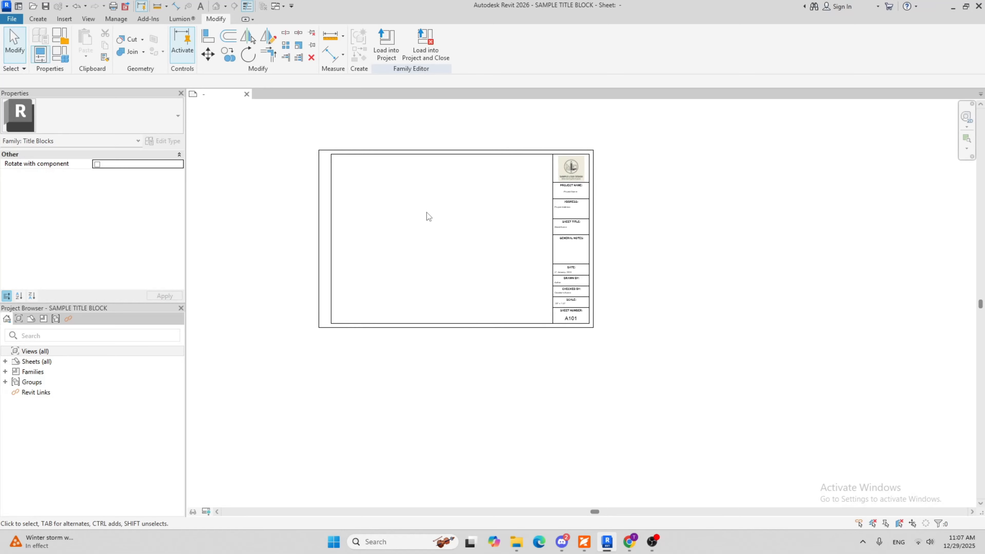
scroll(587, 400, up, 4)
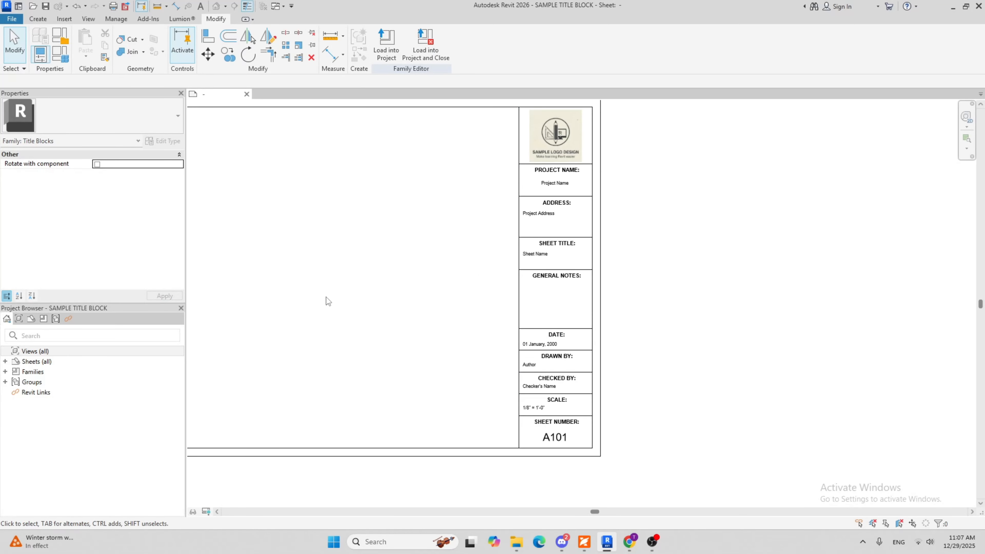
scroll(489, 311, down, 3)
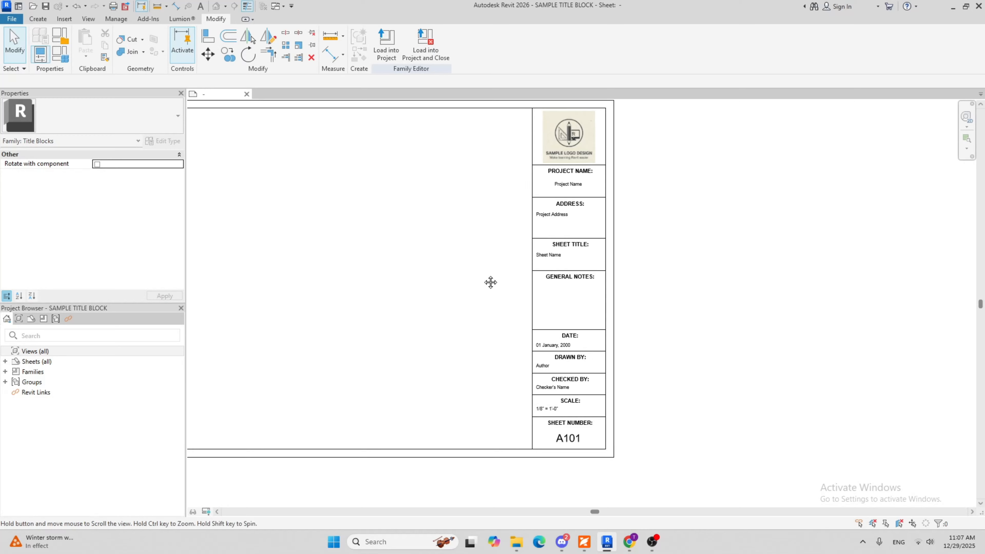
scroll(659, 307, up, 4)
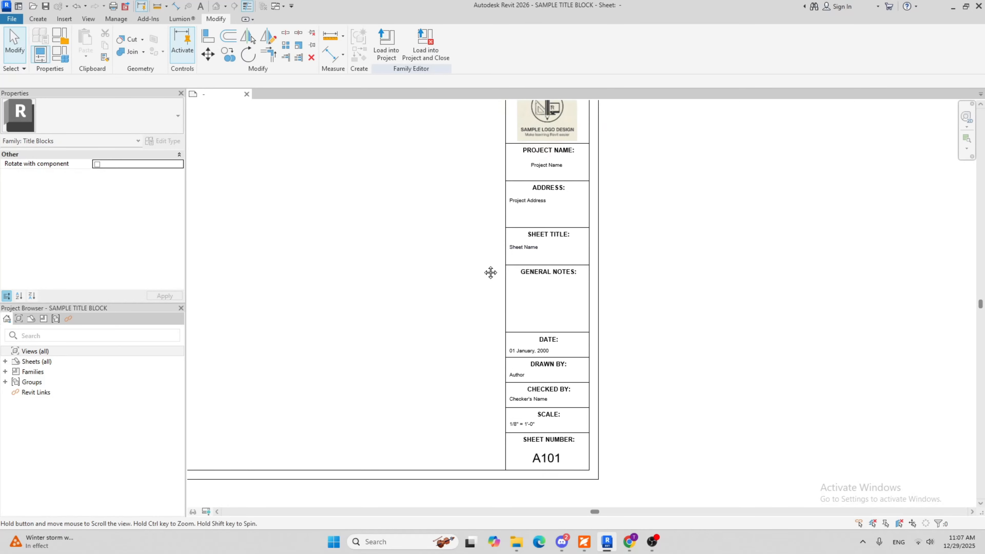
scroll(504, 272, down, 4)
scroll(629, 276, up, 2)
middle_drag(549, 309, 639, 336)
scroll(639, 336, down, 2)
middle_drag(509, 330, 463, 323)
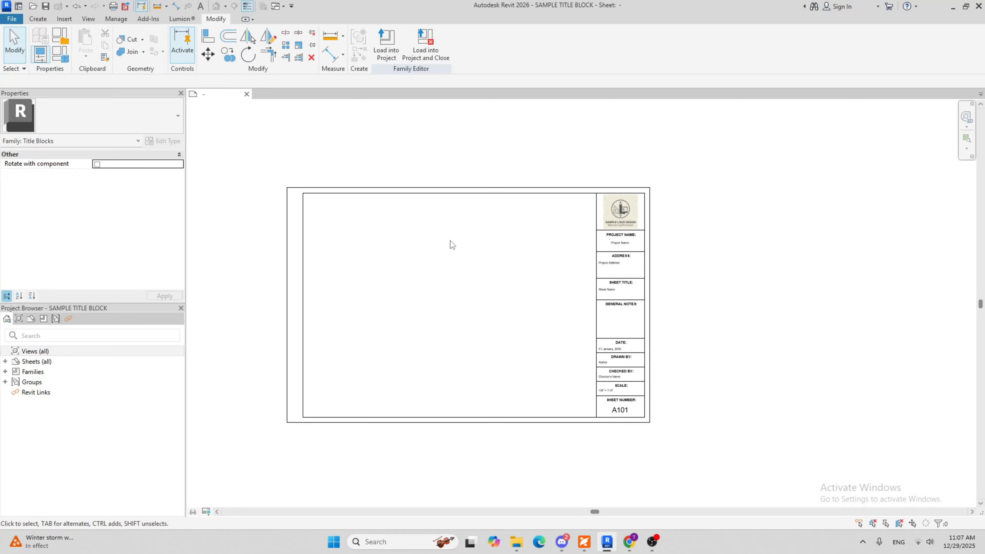
middle_drag(451, 241, 435, 228)
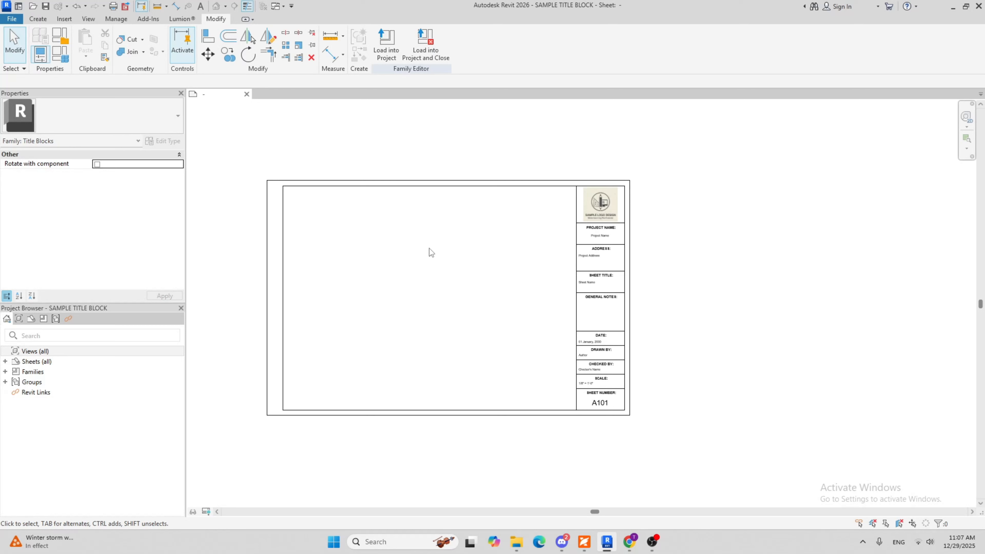
Create a new project from the default.rte template in the English-Imperial folder
click(12, 19)
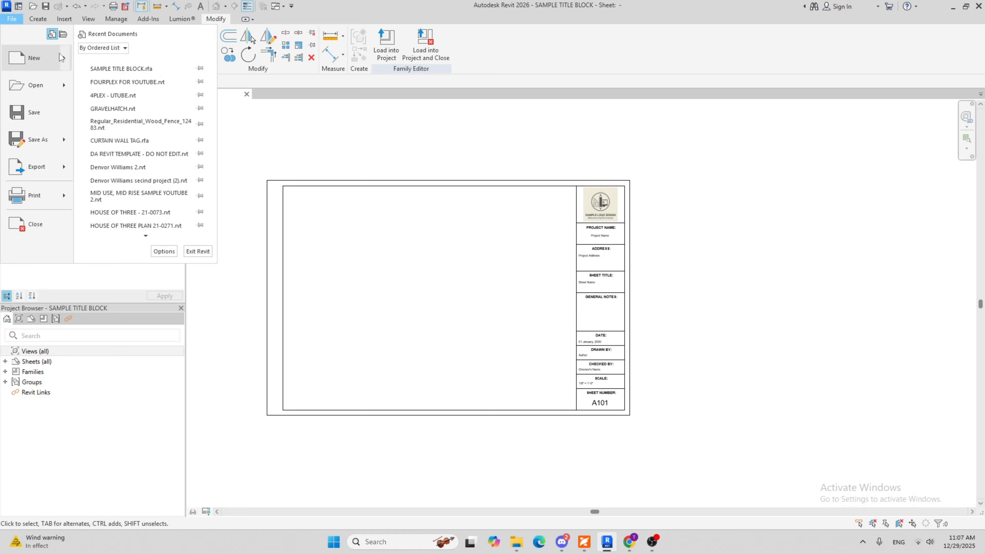
click(90, 63)
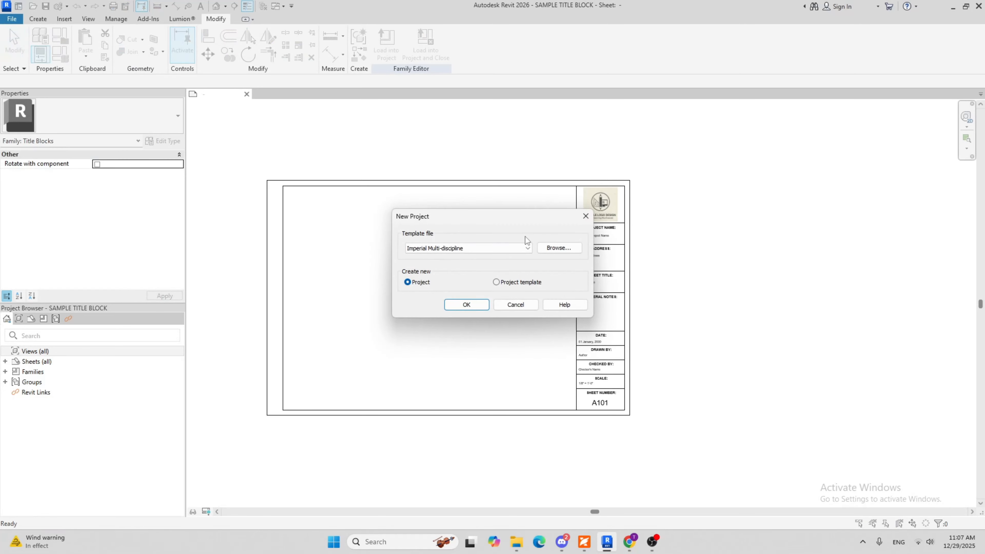
click(559, 251)
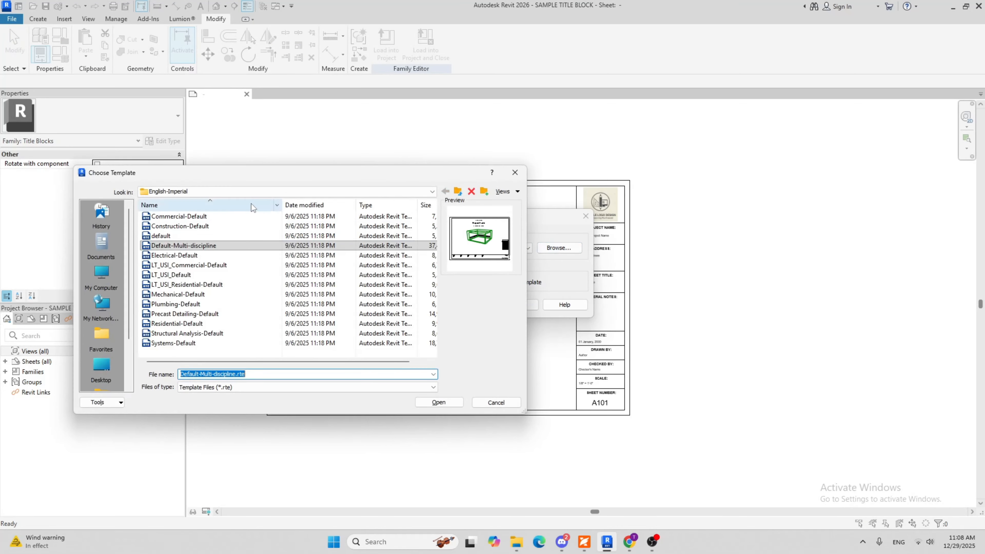
click(164, 236)
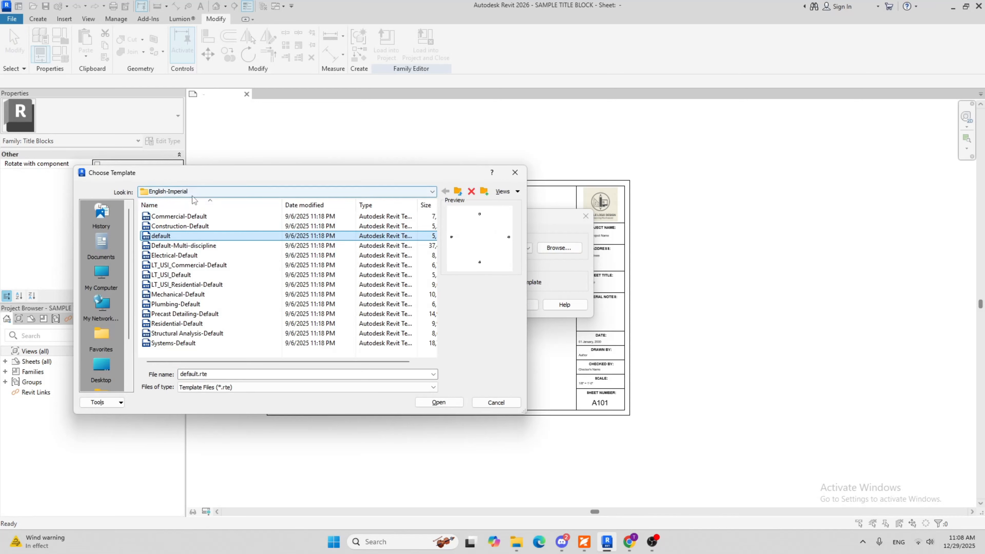
click(441, 402)
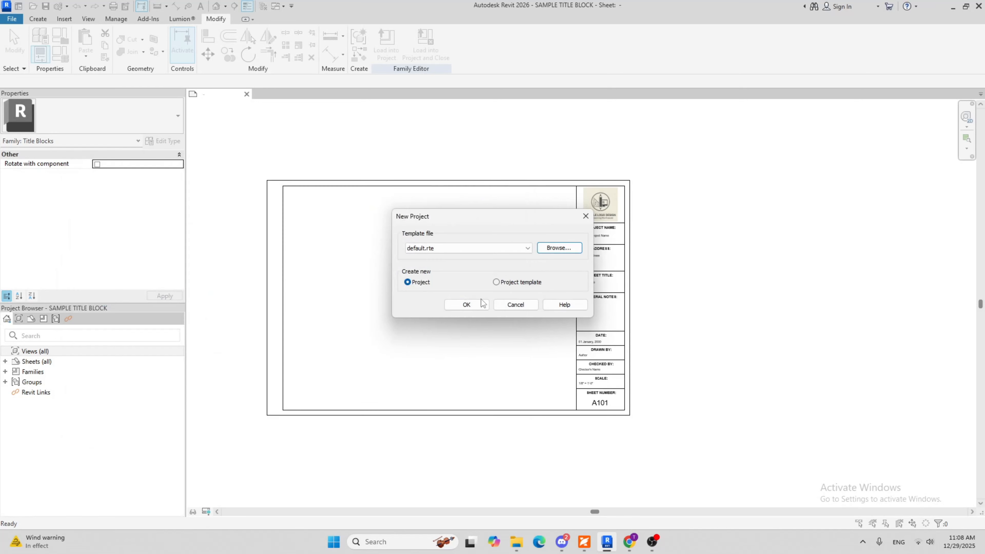
click(469, 305)
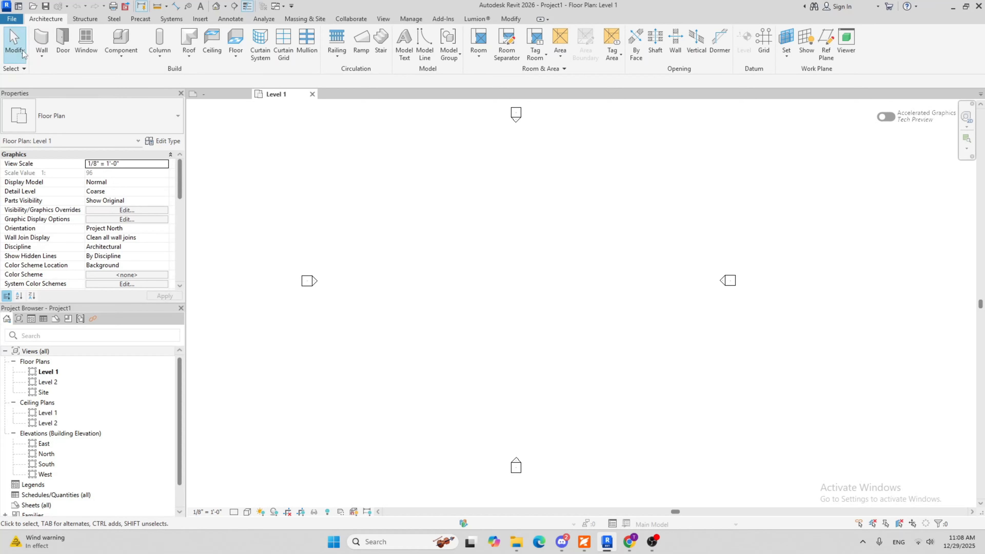
Draw a closed rectangle of Generic - 8" walls on Level 1, about 25' by 46', with the top constraint up to Level 2
click(41, 43)
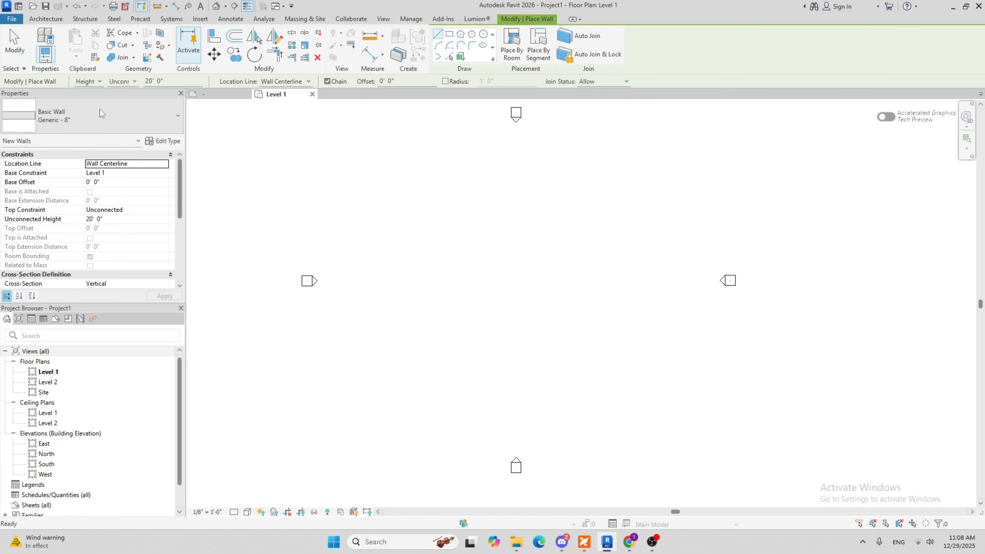
click(166, 210)
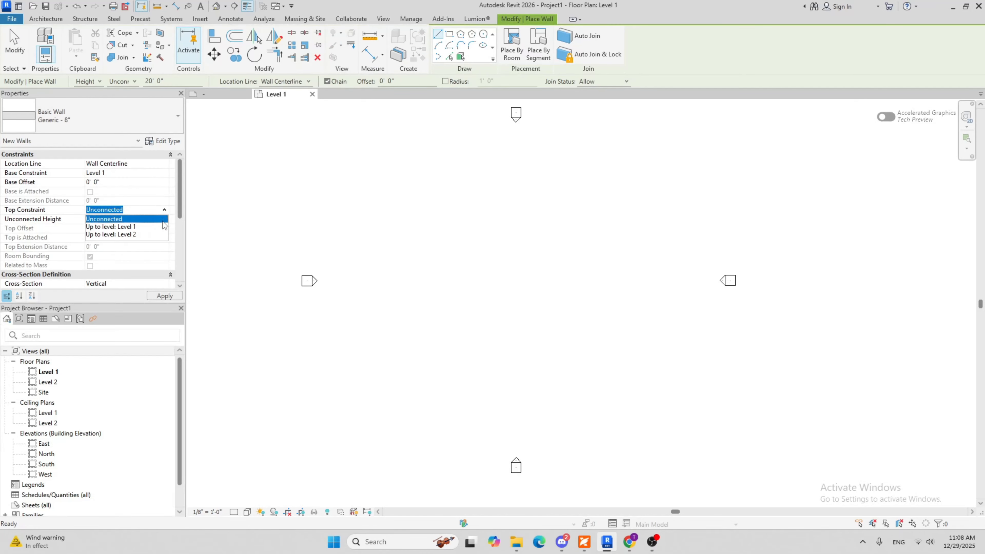
click(117, 235)
scroll(495, 288, up, 2)
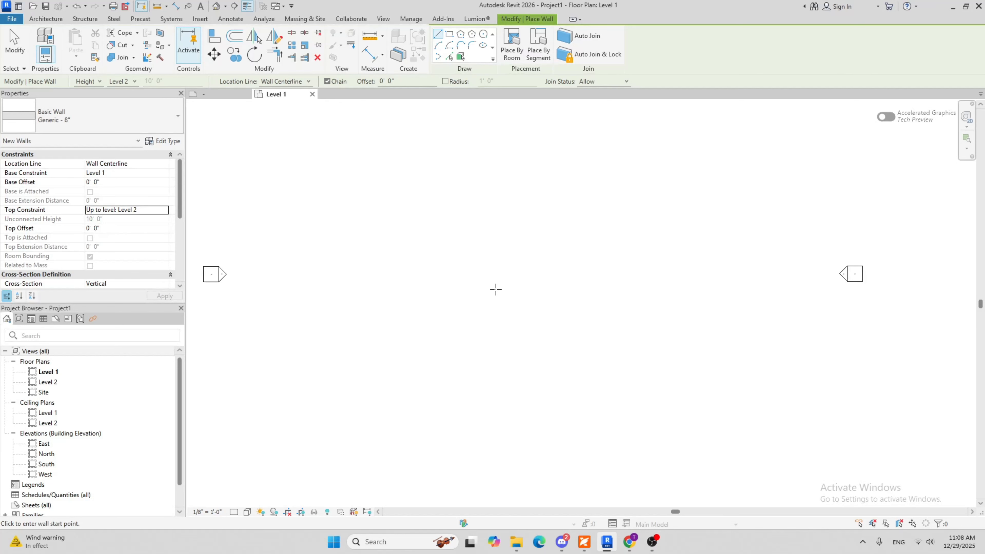
click(456, 202)
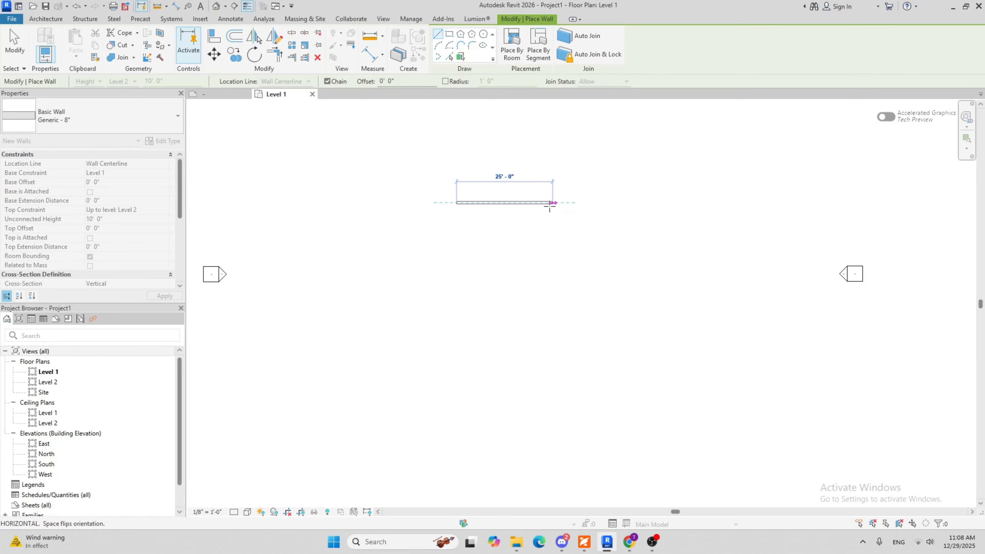
click(553, 203)
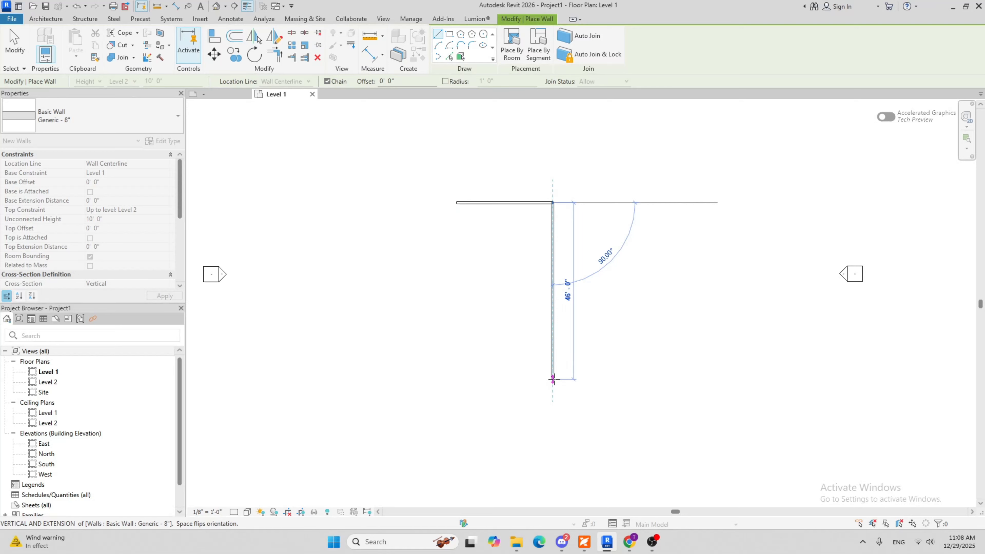
click(553, 379)
click(457, 379)
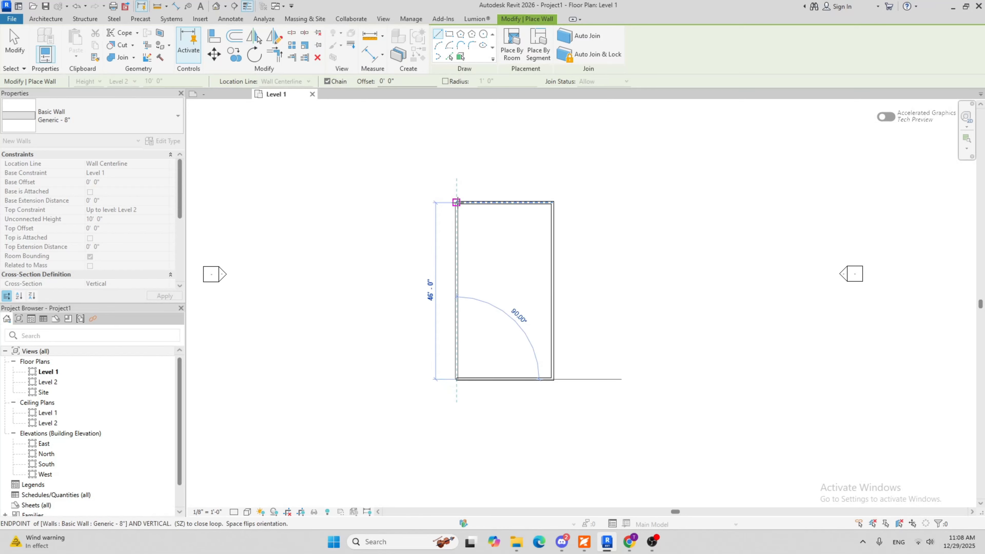
click(457, 202)
key(Escape)
key(Escape)
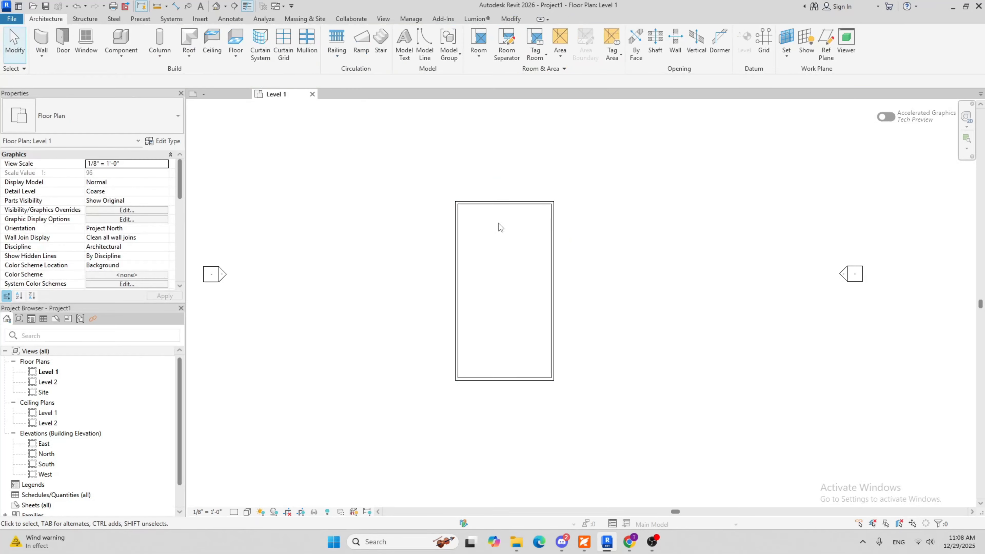
Start a footprint roof on Level 2 and sketch its boundary along all four walls with a 1' 0" overhang
click(187, 36)
click(500, 297)
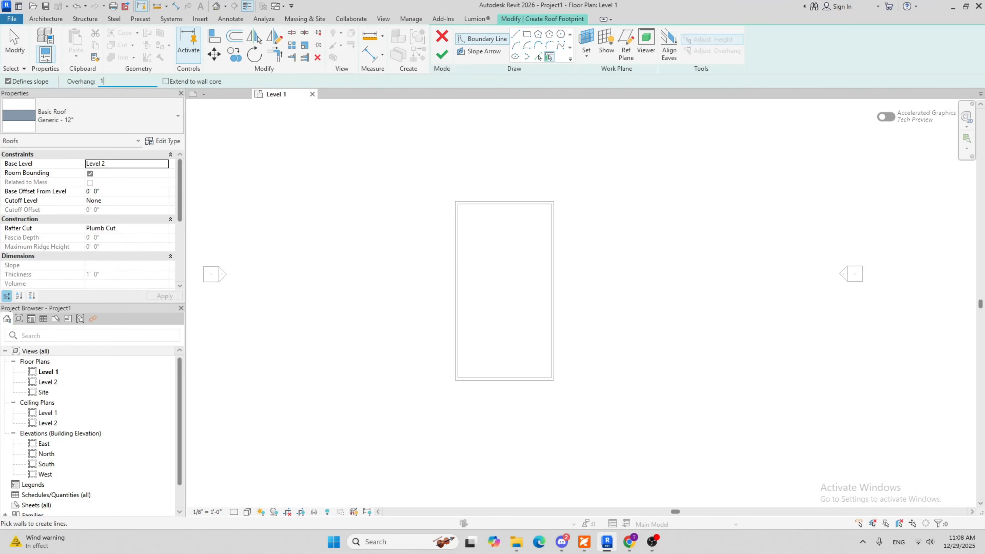
click(529, 201)
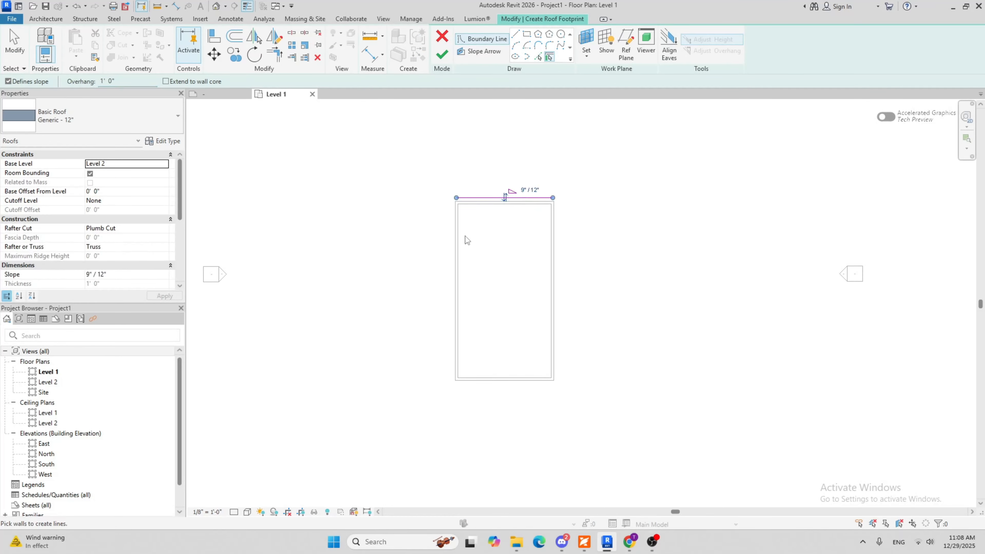
click(457, 288)
click(516, 381)
click(556, 345)
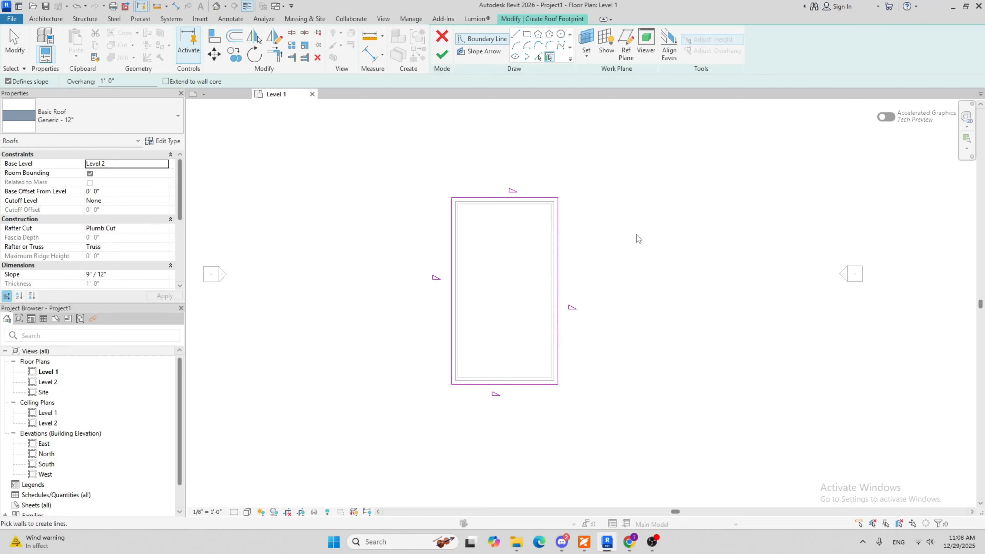
key(Escape)
Set the slope of all four roof boundary lines to 4" / 12" and finish the roof footprint
drag(609, 177, 391, 392)
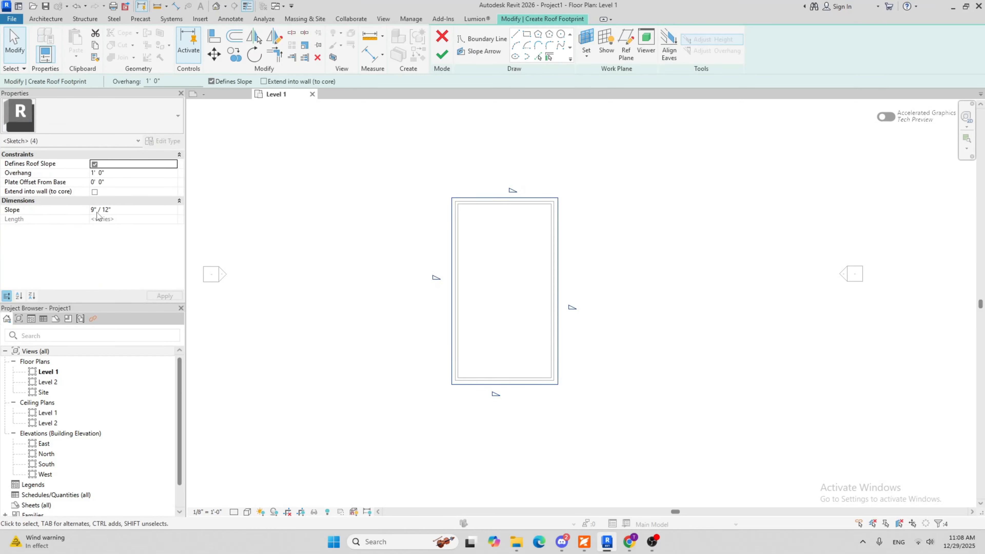
click(95, 210)
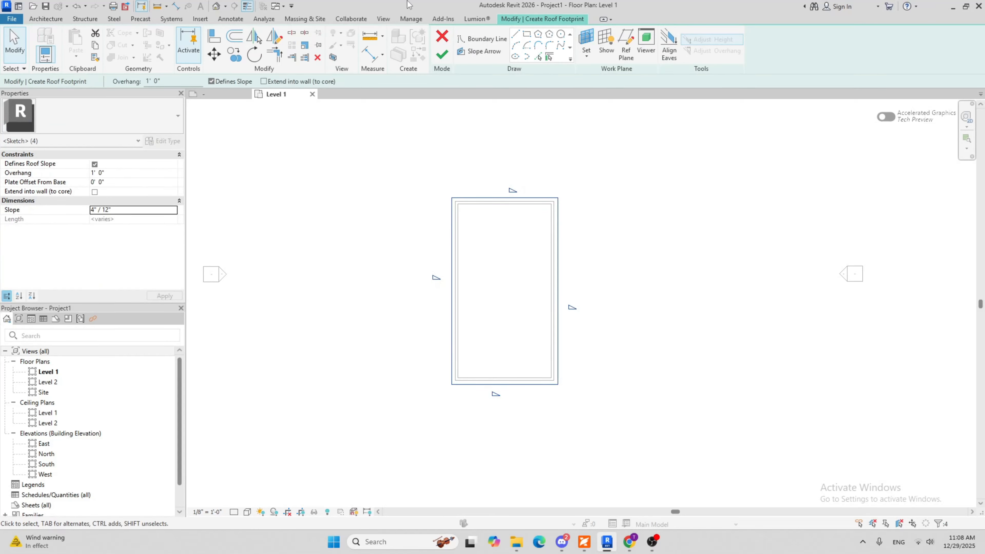
click(443, 55)
scroll(369, 213, down, 2)
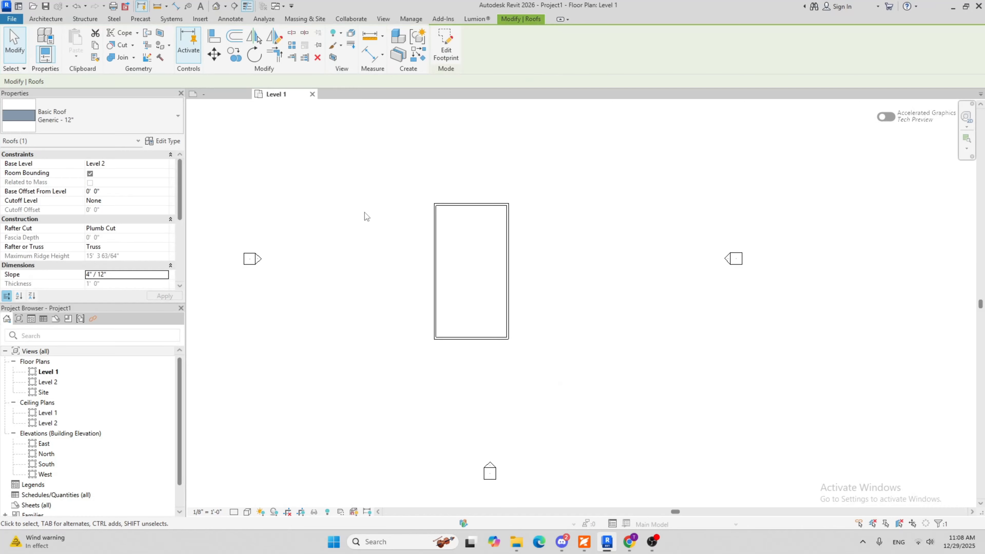
Inspect the roofed building in the default 3D view and compare it with the Level 1 floor plan
click(365, 212)
click(216, 5)
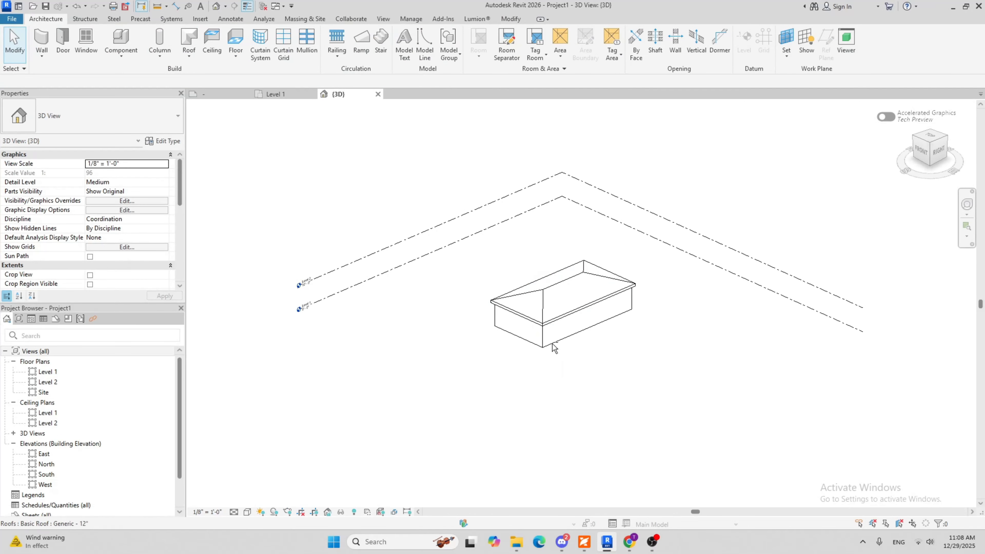
click(292, 94)
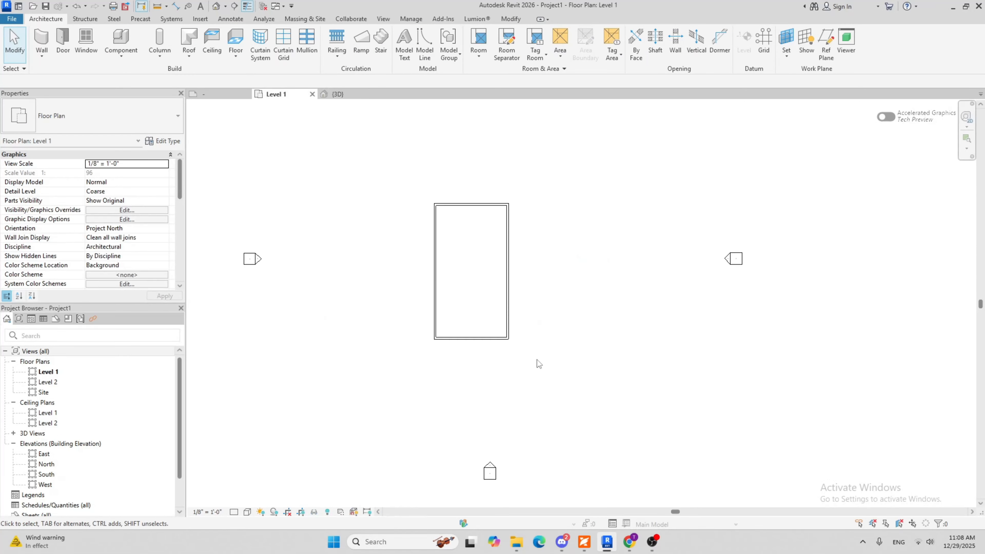
scroll(538, 359, down, 2)
scroll(527, 281, up, 2)
click(348, 94)
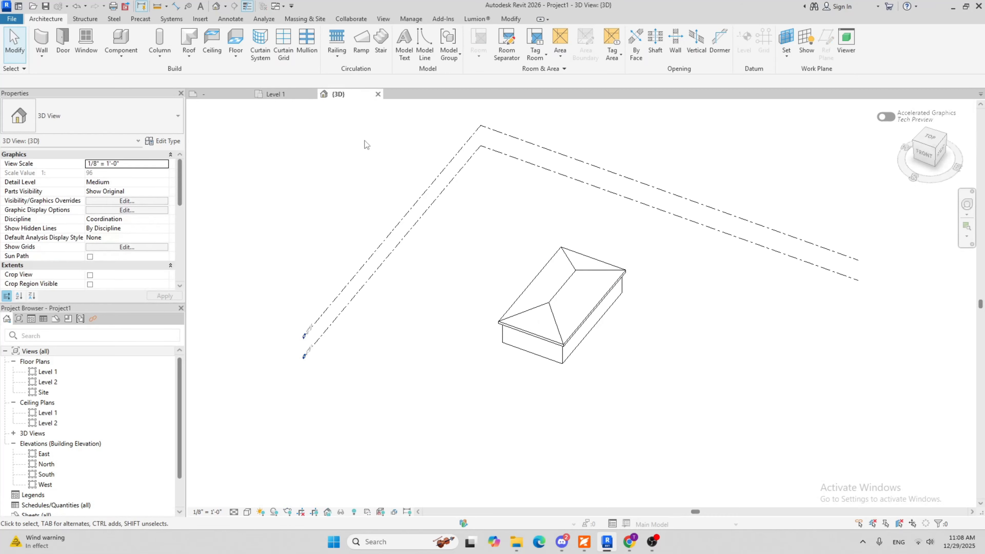
scroll(364, 142, down, 2)
click(288, 95)
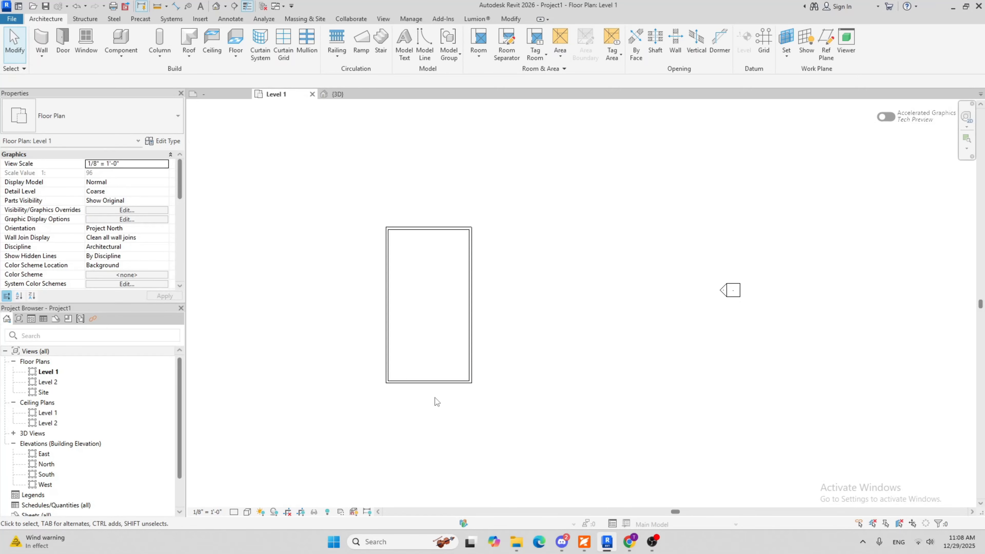
middle_drag(330, 276, 403, 264)
scroll(442, 310, down, 1)
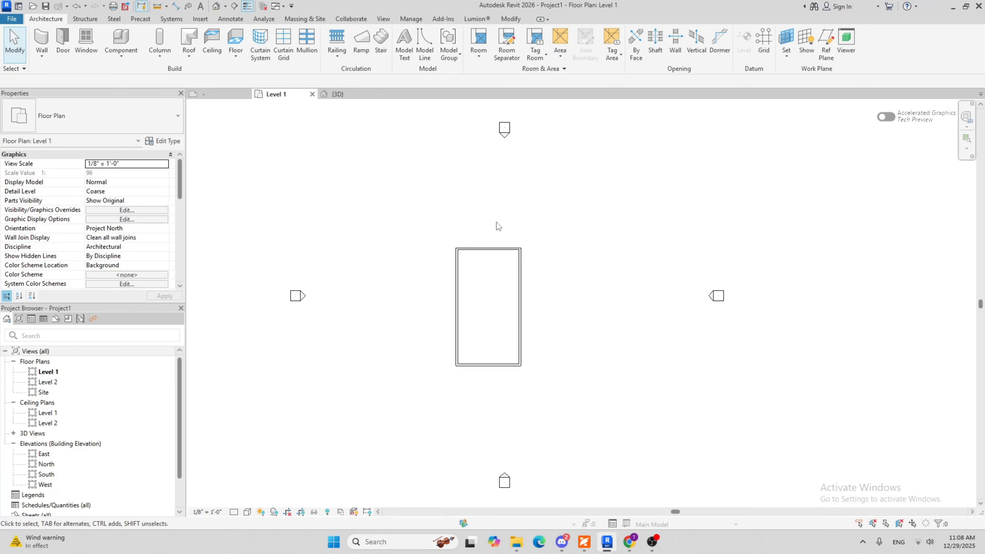
scroll(95, 367, down, 1)
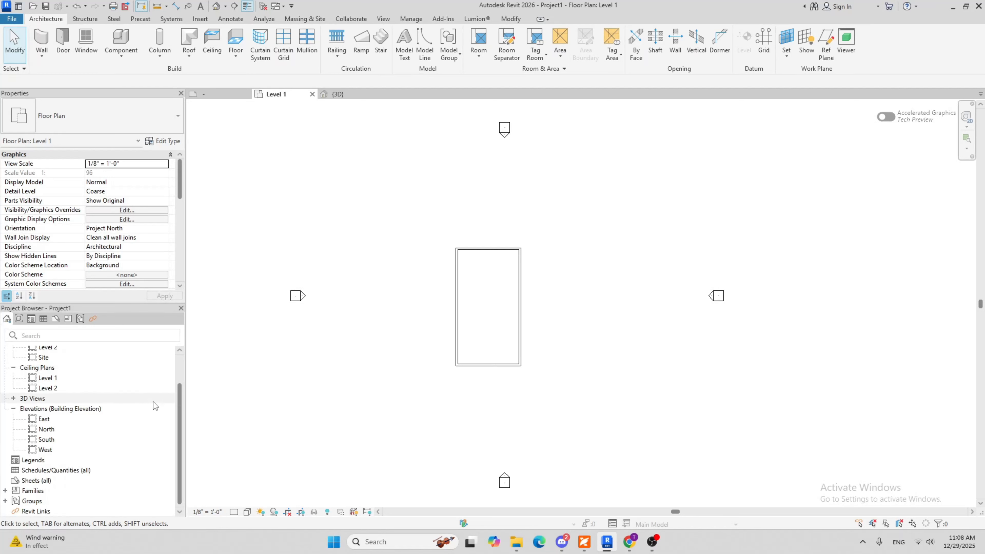
Load the SAMPLE TITLE BLOCK family from the Downloads folder into the project
click(225, 99)
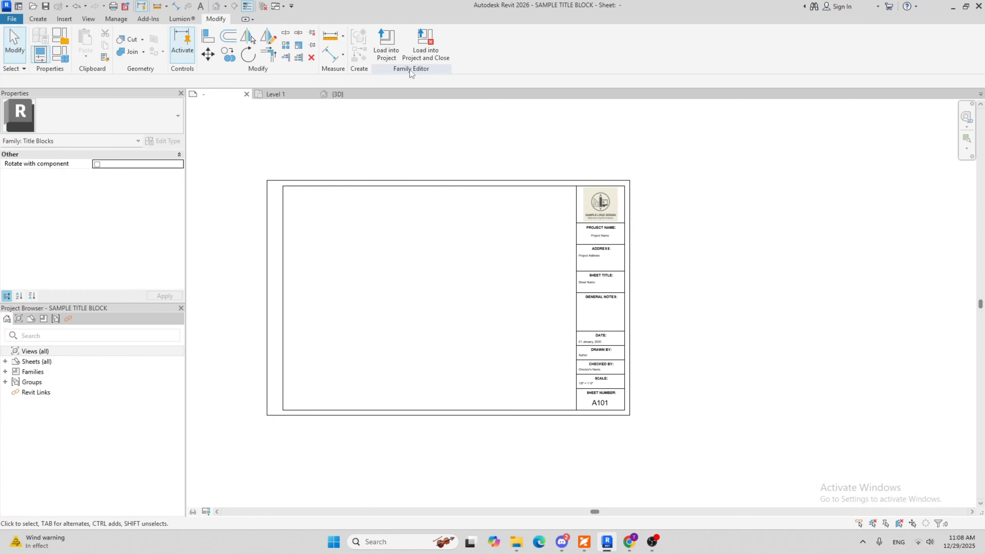
click(396, 56)
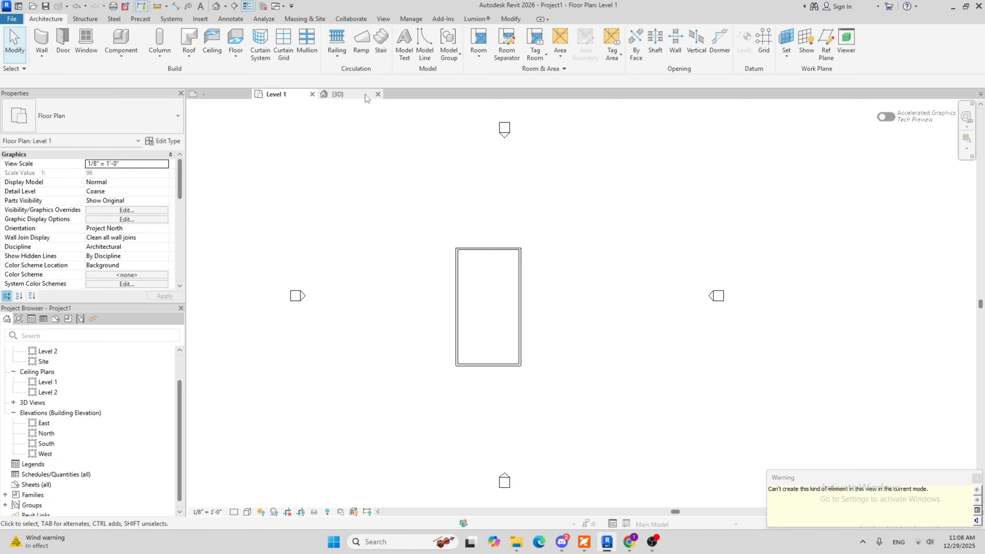
click(201, 20)
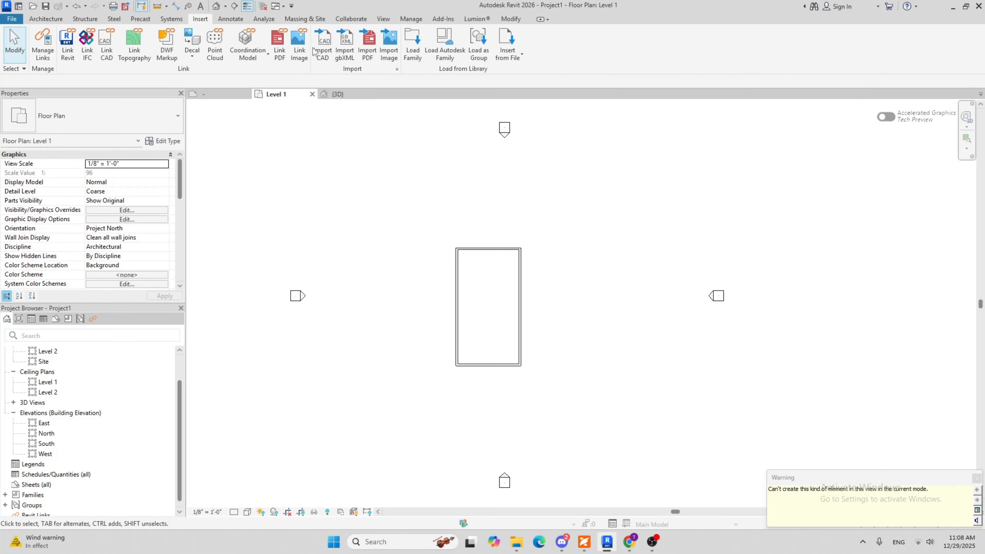
click(414, 57)
click(421, 179)
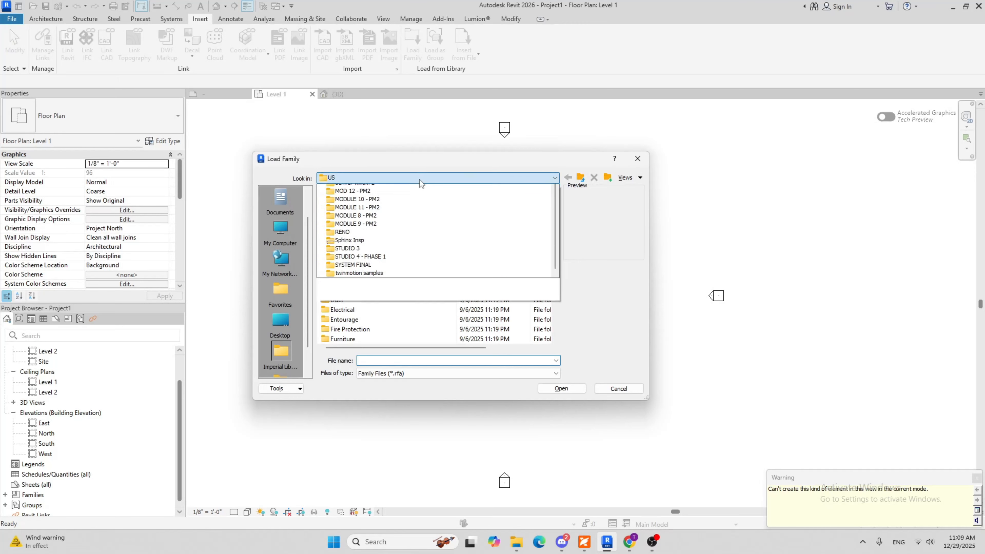
scroll(400, 218, up, 10)
click(377, 244)
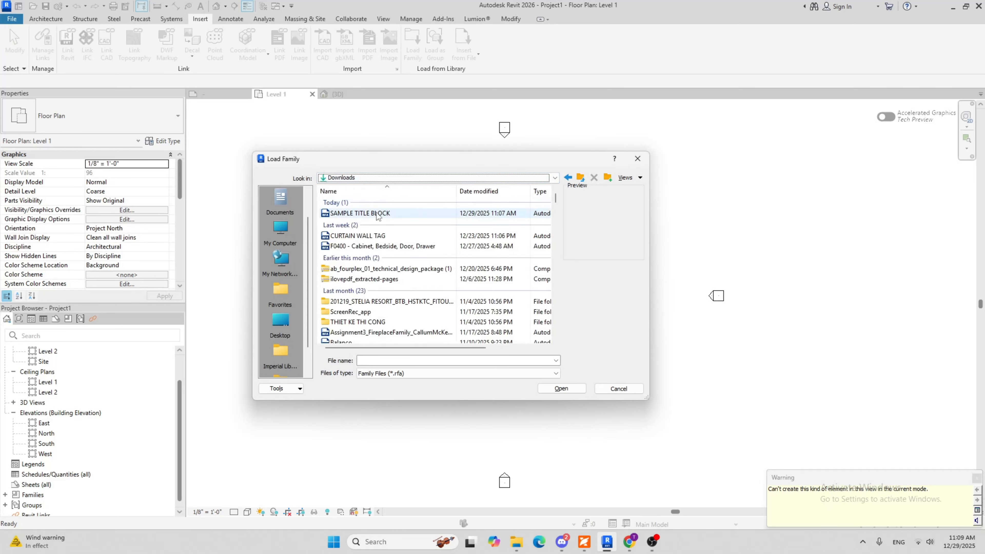
click(379, 214)
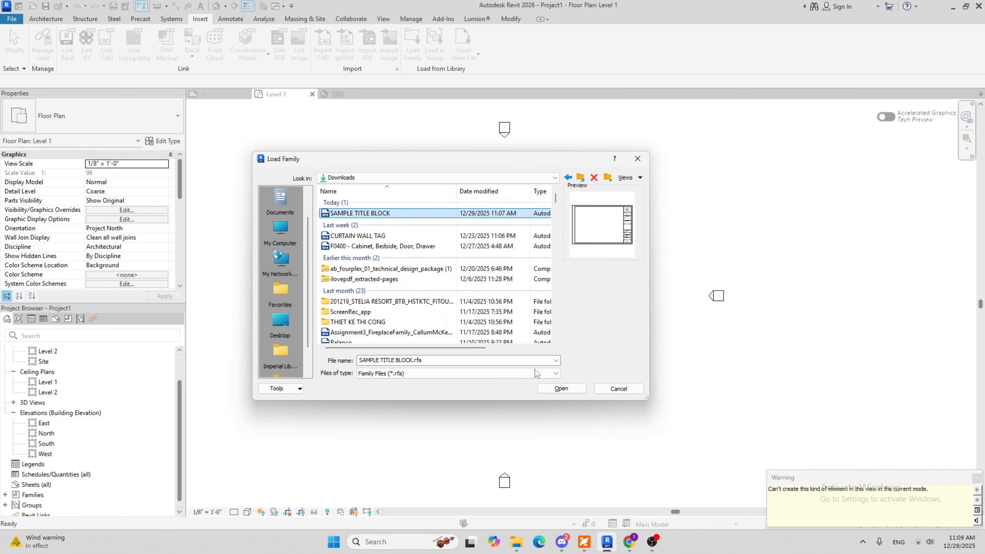
click(562, 388)
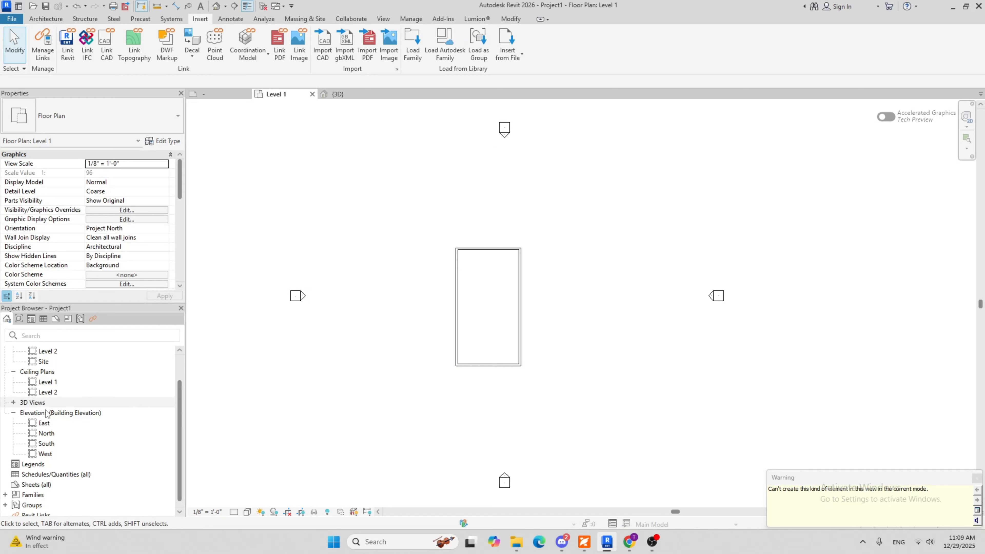
Create a new sheet using the SAMPLE TITLE BLOCK title block
scroll(97, 417, down, 1)
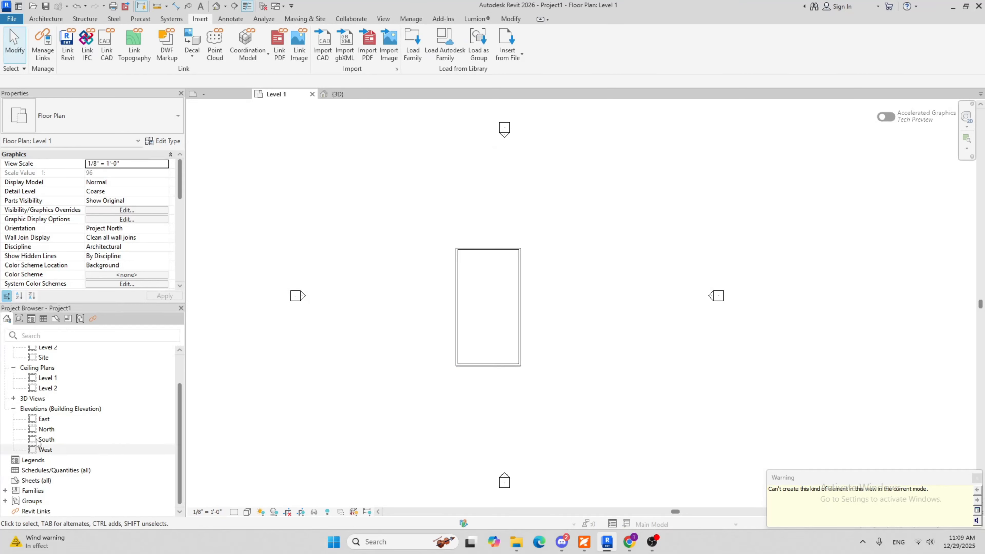
click(44, 482)
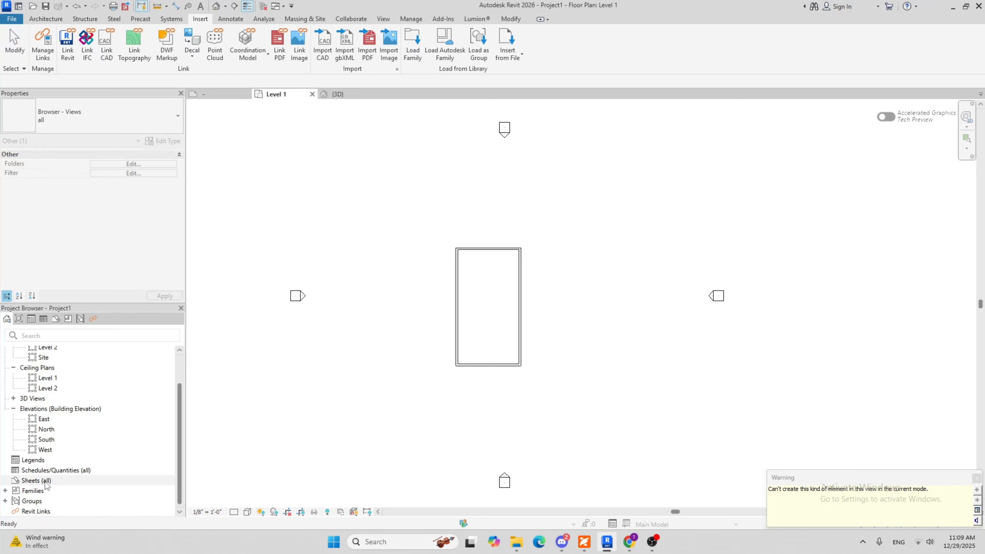
right_click(44, 482)
click(80, 404)
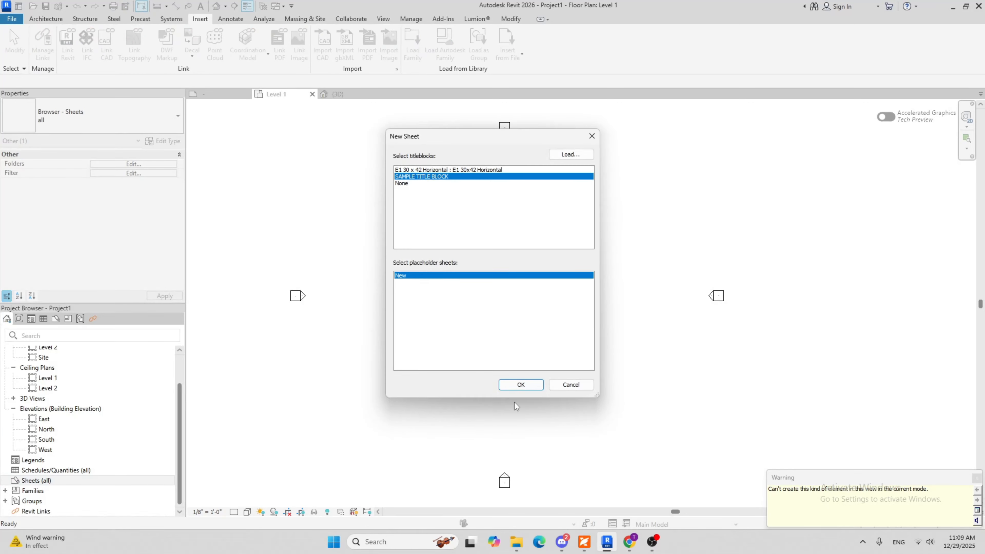
click(520, 385)
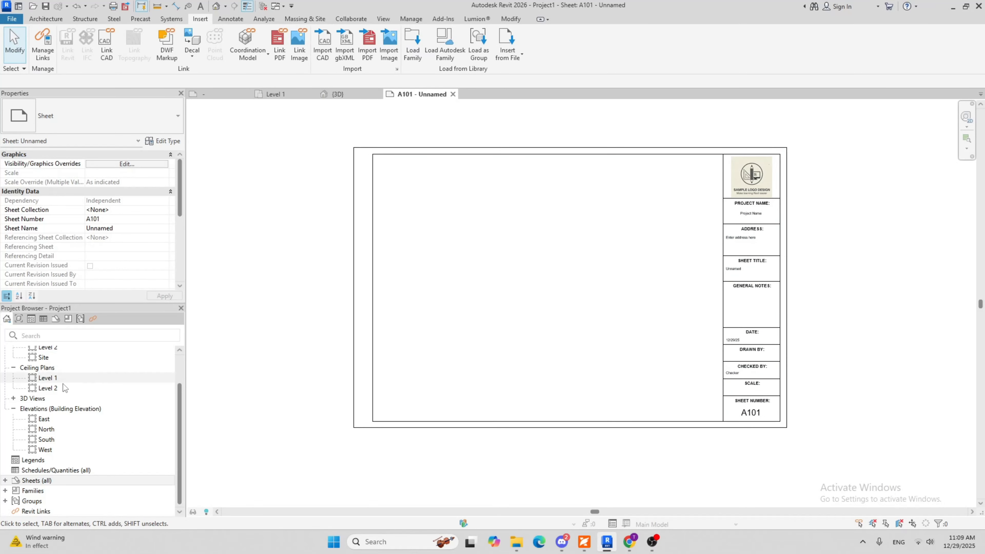
Show the crop region in the Level 1 floor plan and pull all four edges in around the building
scroll(74, 408, up, 2)
double_click(64, 371)
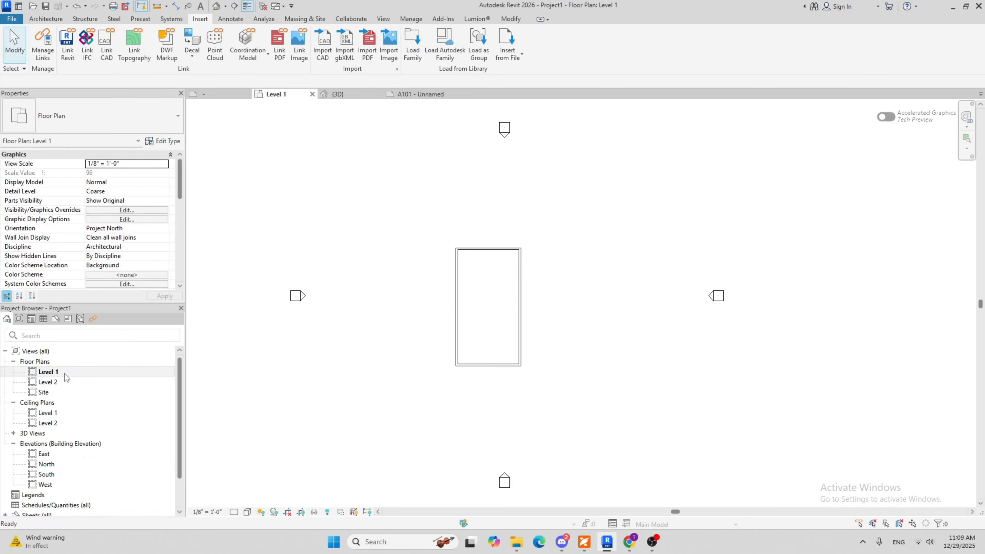
click(303, 512)
scroll(503, 343, down, 4)
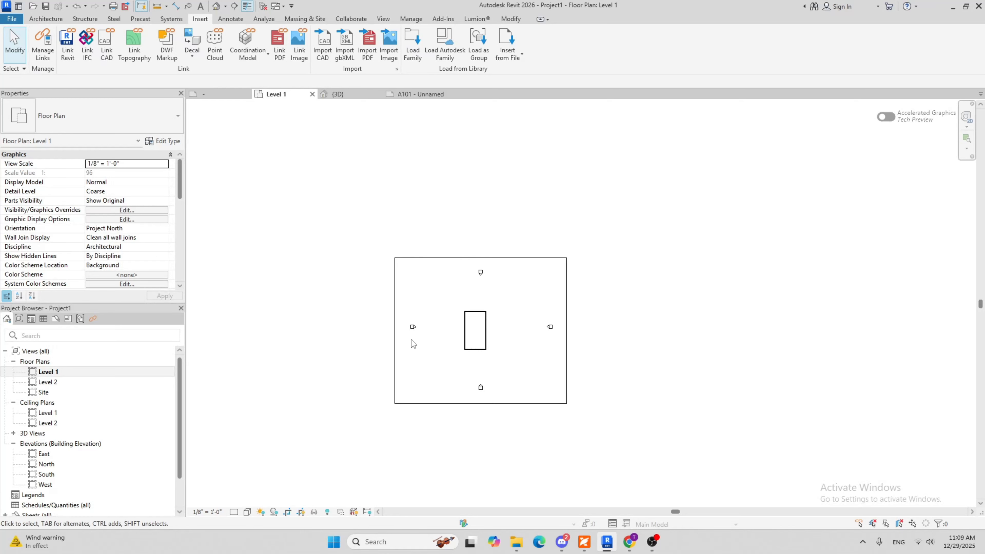
click(399, 337)
scroll(398, 334, up, 2)
drag(393, 330, 485, 331)
drag(683, 331, 591, 330)
drag(537, 203, 537, 254)
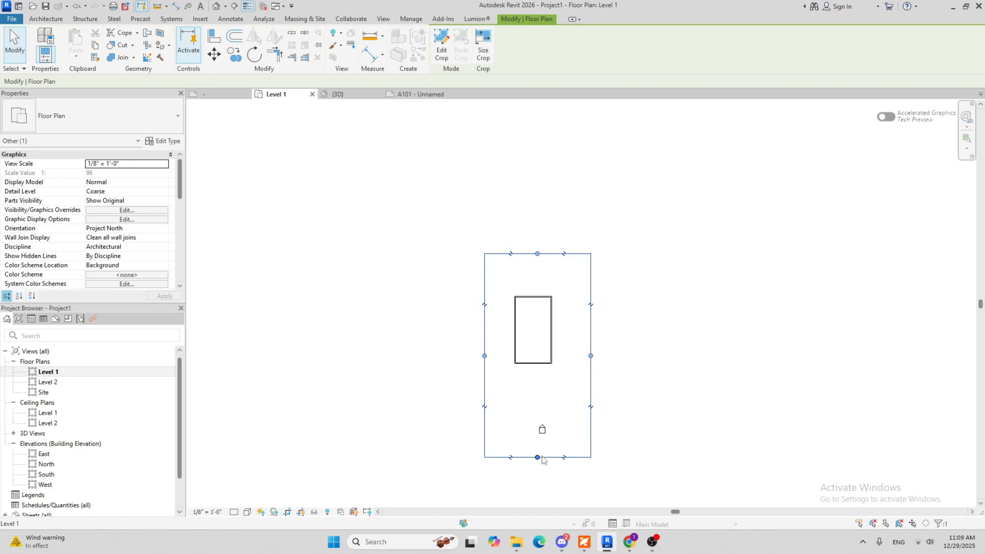
drag(537, 457, 537, 415)
click(502, 458)
Add aligned dimensions for the building's overall width above the plan and its overall length along the west side
key(i)
scroll(537, 302, up, 5)
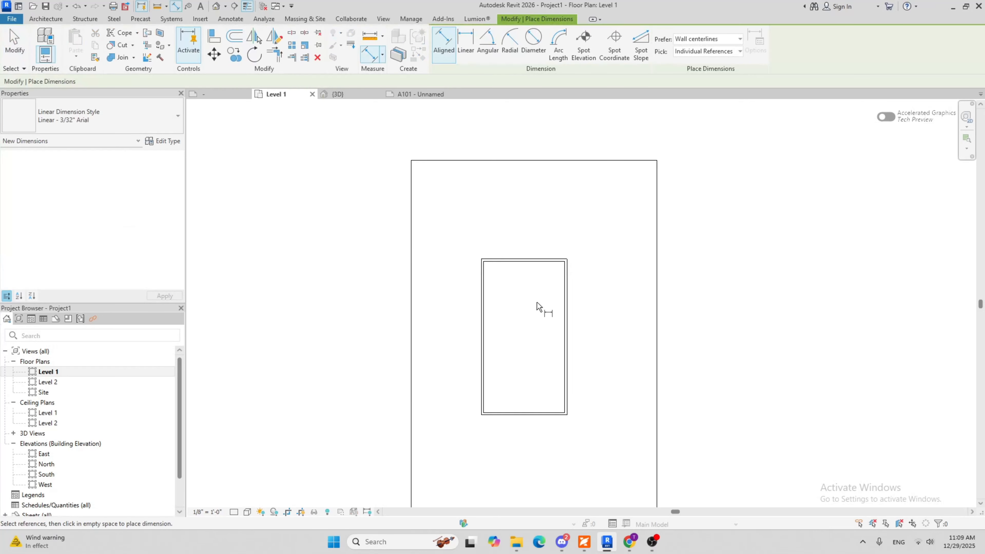
click(467, 277)
click(609, 285)
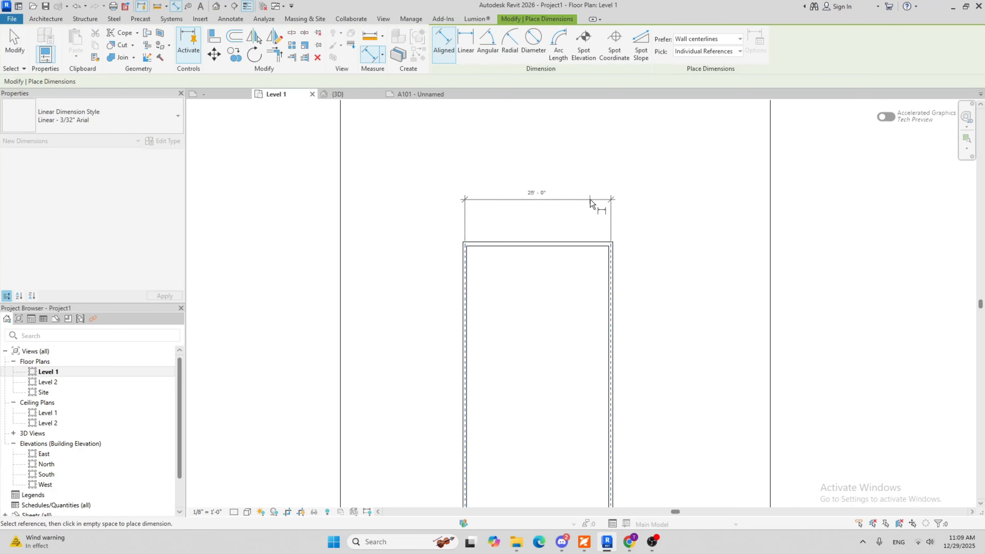
click(590, 200)
click(545, 245)
middle_drag(547, 313, 528, 131)
click(493, 328)
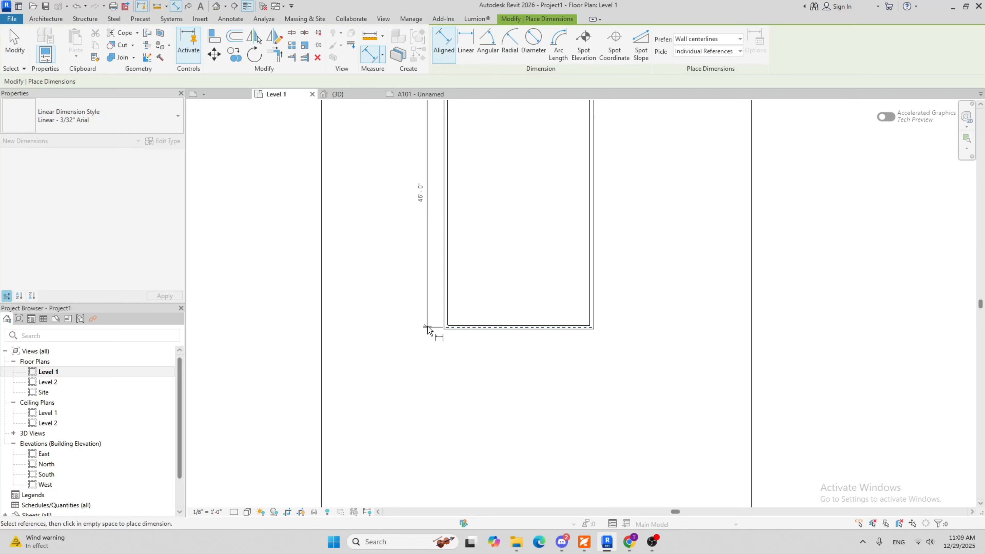
click(400, 326)
scroll(475, 257, down, 3)
middle_drag(474, 257, 416, 366)
scroll(417, 365, down, 1)
key(Escape)
scroll(483, 342, down, 1)
middle_drag(482, 342, 554, 243)
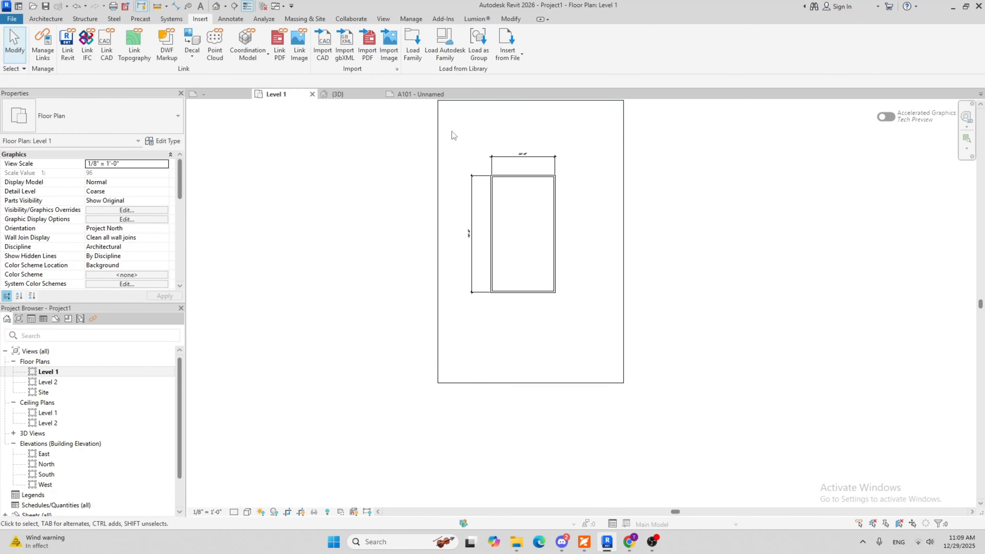
Place the Level 1 floor plan on sheet A101 and position the building within the title block's drawing area
click(421, 94)
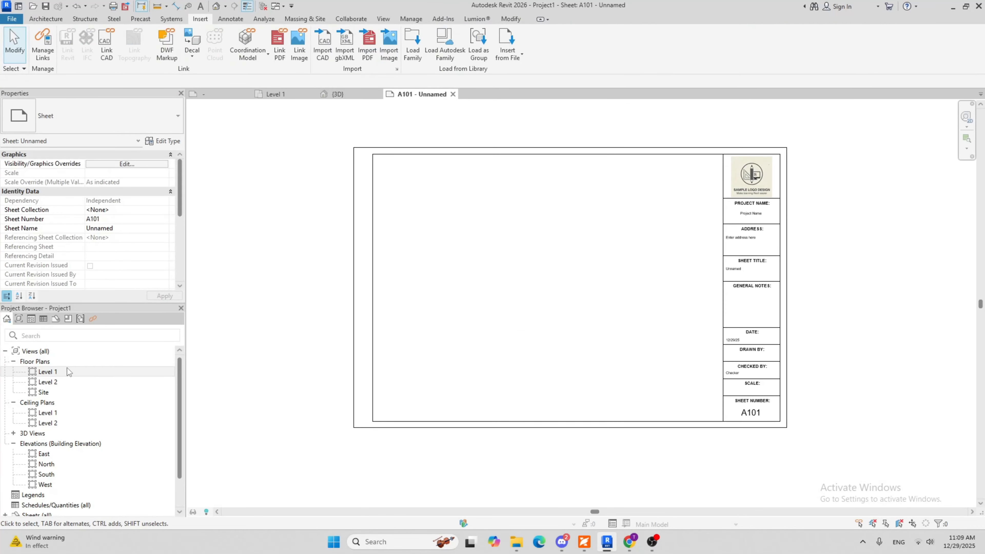
drag(68, 371, 568, 294)
click(564, 294)
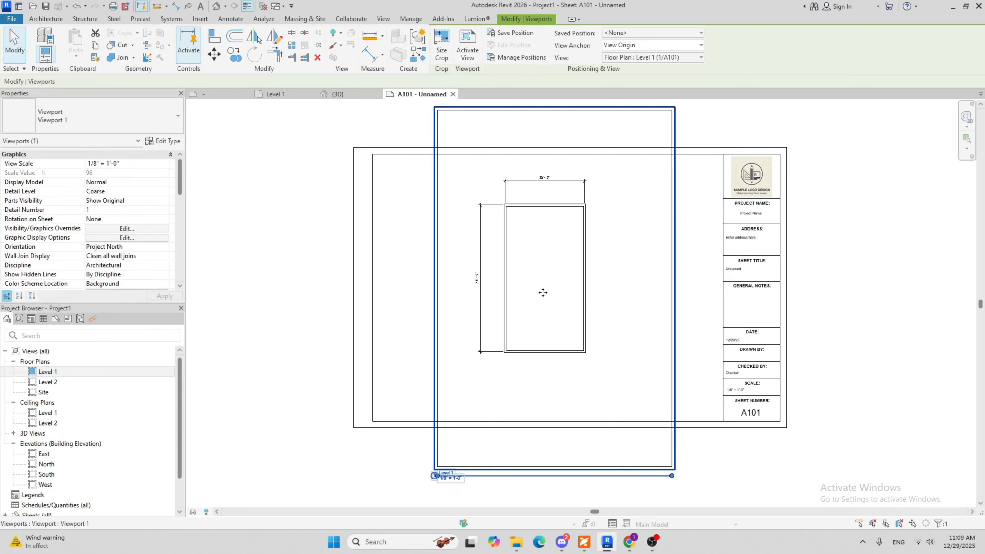
scroll(543, 290, down, 2)
scroll(511, 350, up, 4)
scroll(509, 356, down, 3)
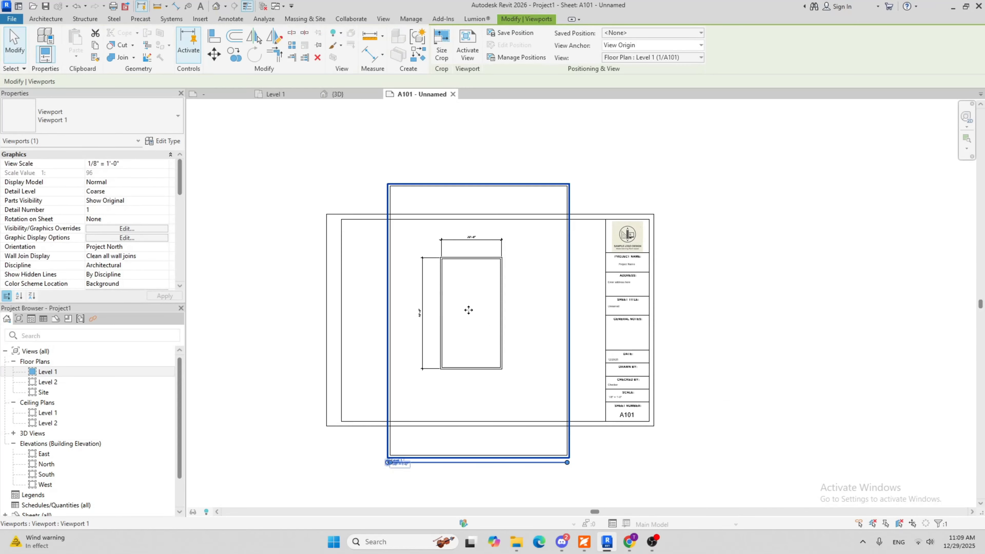
drag(468, 310, 483, 329)
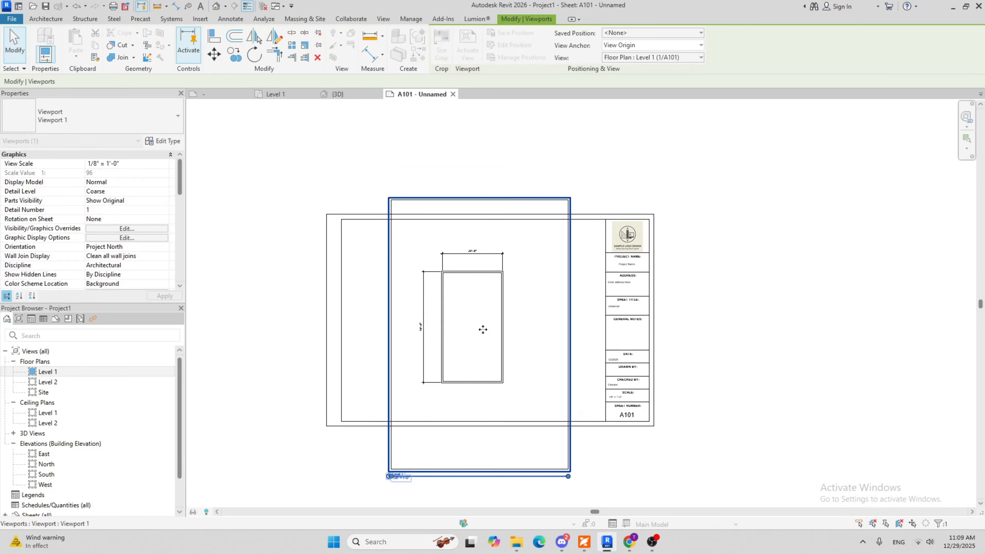
Activate the Level 1 viewport, bring its upper and lower crop edges inside the sheet border, and hide the crop region
click(302, 420)
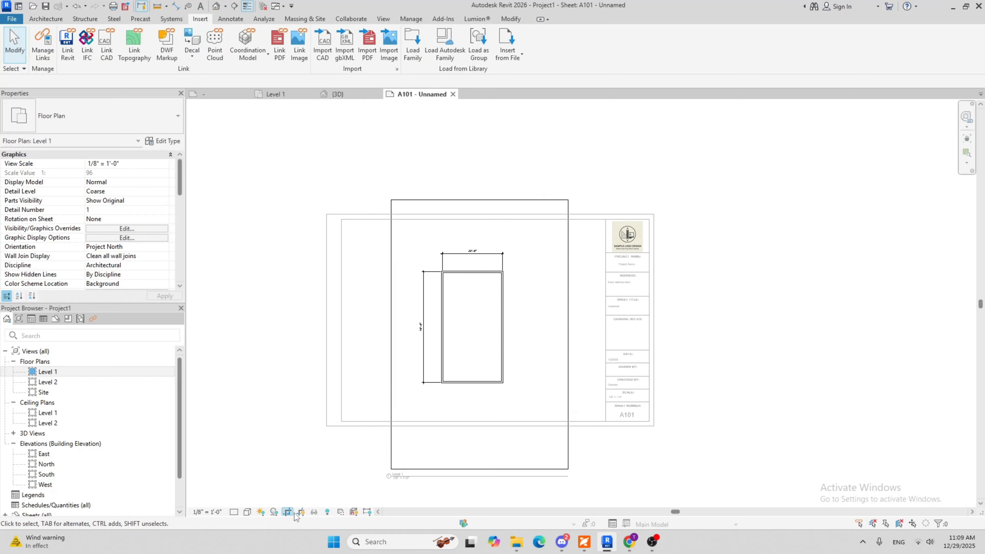
click(482, 200)
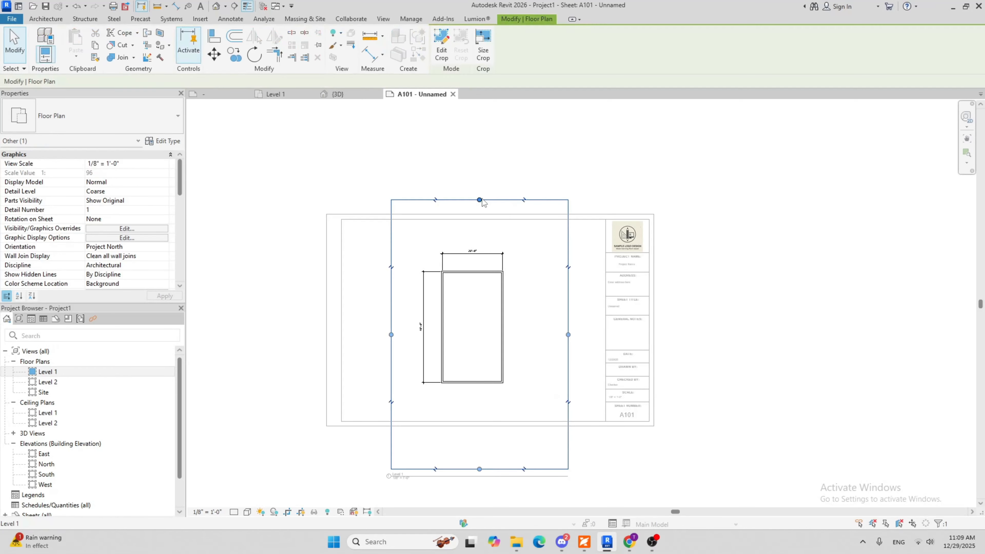
drag(481, 200, 479, 224)
drag(480, 469, 479, 410)
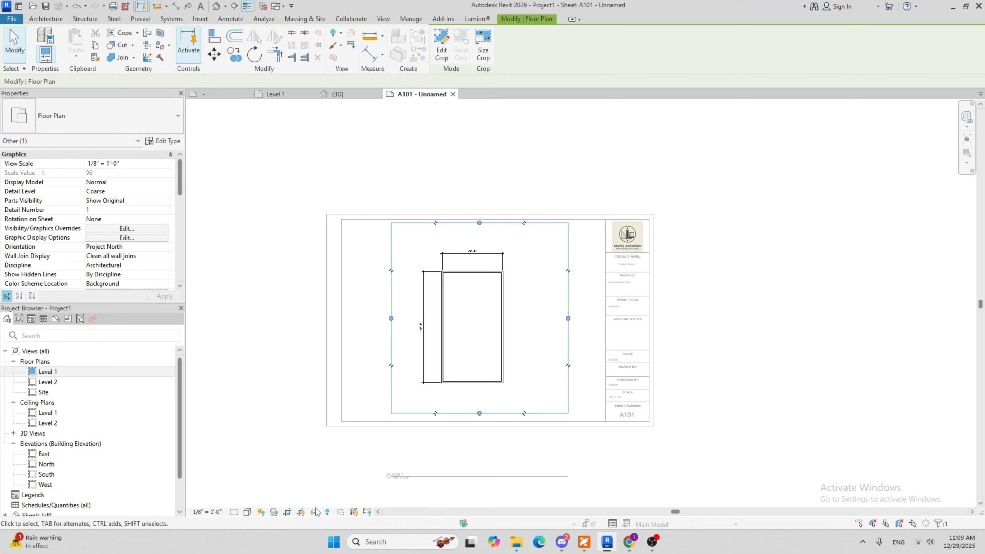
click(302, 512)
scroll(418, 284, down, 5)
scroll(432, 396, up, 4)
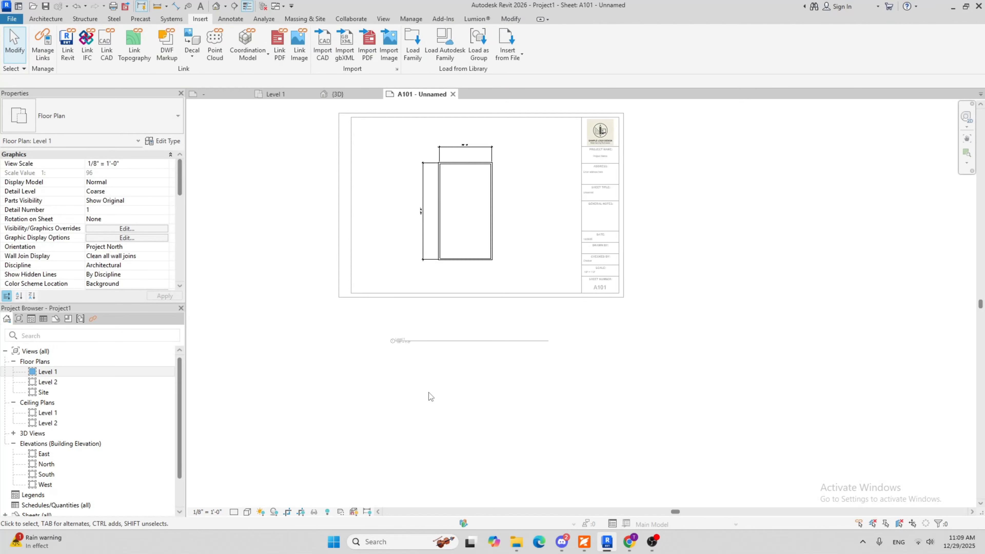
double_click(438, 388)
Move the Level 1 view title directly below the plan and shorten its title line to about the text's length
scroll(438, 448, up, 2)
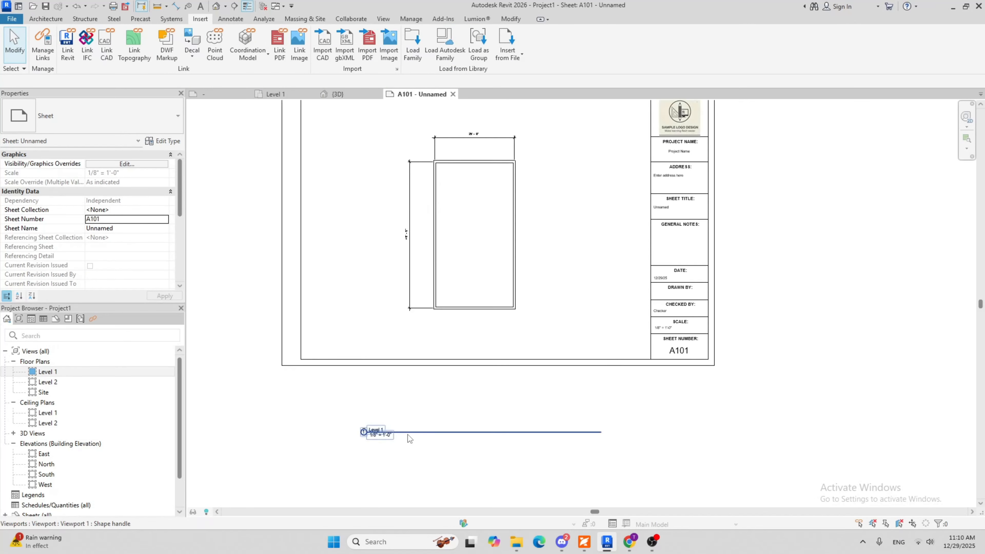
drag(410, 439, 425, 331)
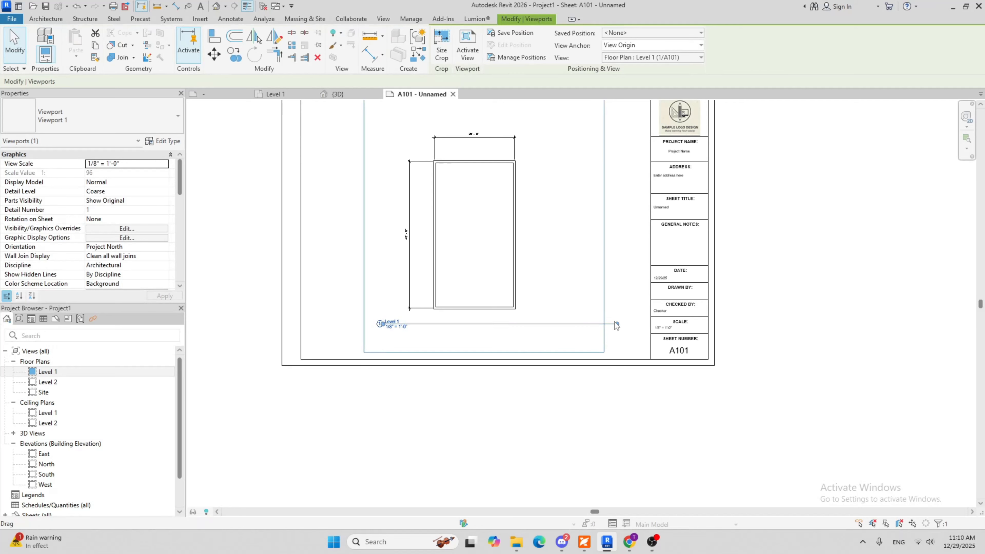
drag(617, 326, 398, 321)
key(Escape)
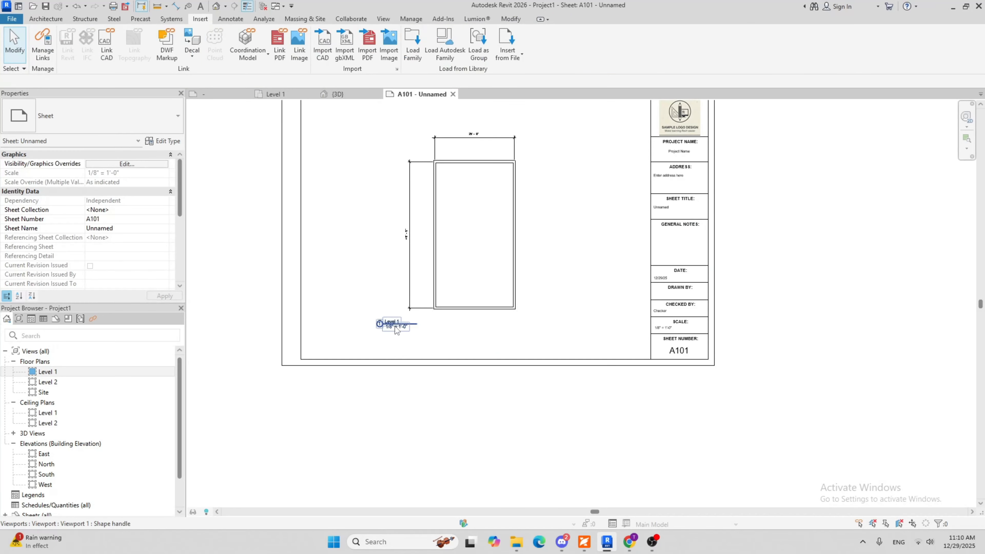
Set the project name in the sheet's title block to RANDOM HOUSE
scroll(729, 367, up, 5)
scroll(532, 260, down, 5)
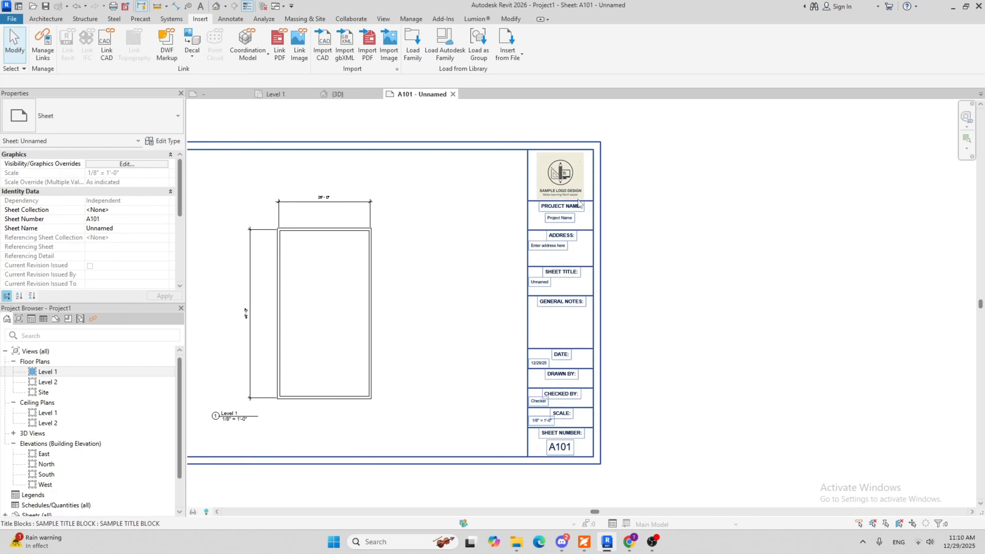
scroll(574, 175, up, 3)
click(545, 261)
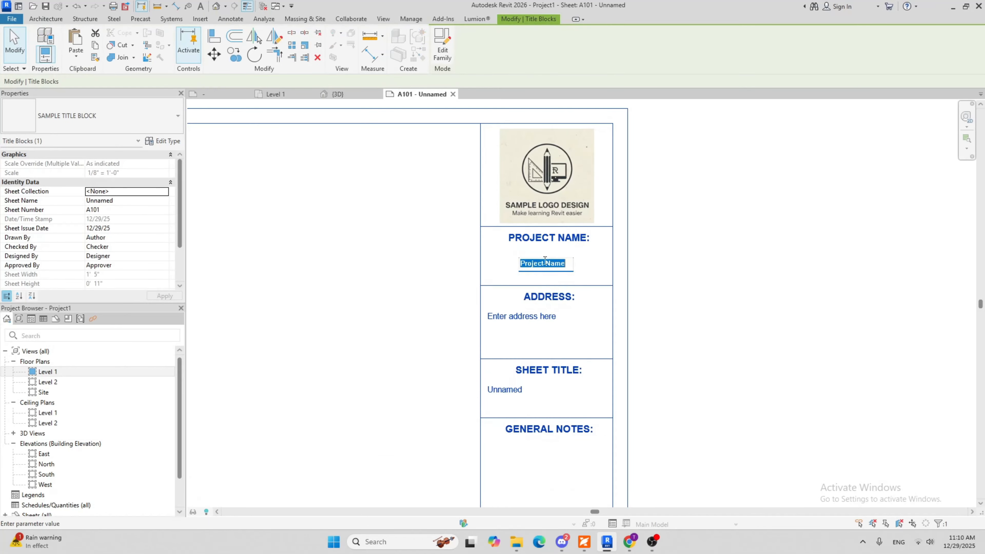
text(RAD)
key(BackSpace)
text(BND)
text(OM HOUSE)
click(750, 341)
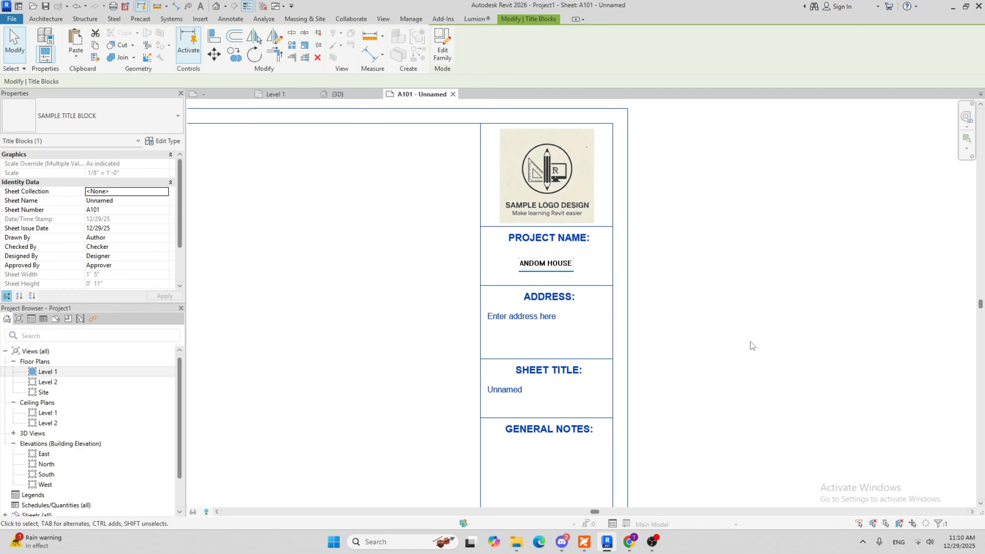
Replace the placeholder in the title block's address field with the project address
scroll(512, 316, up, 2)
click(512, 314)
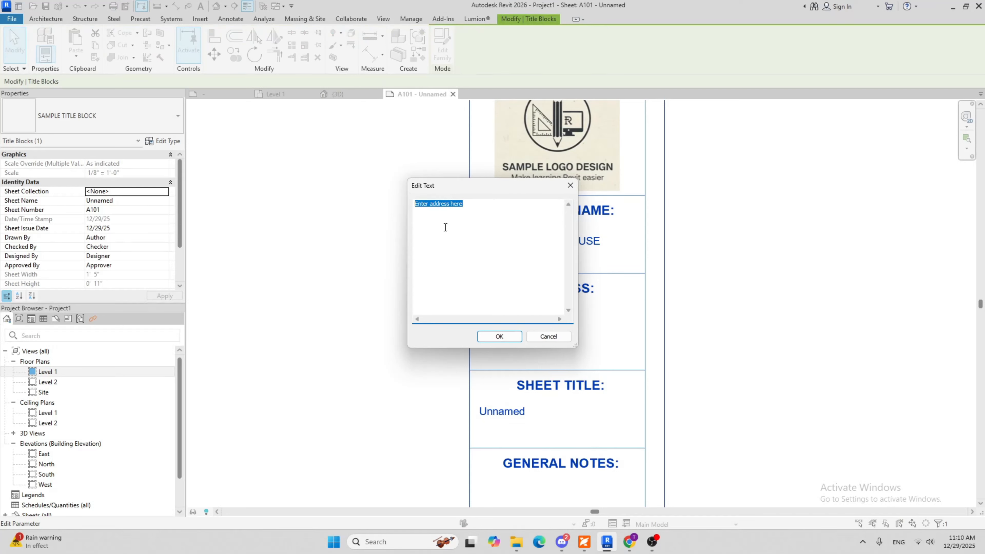
text(1151)
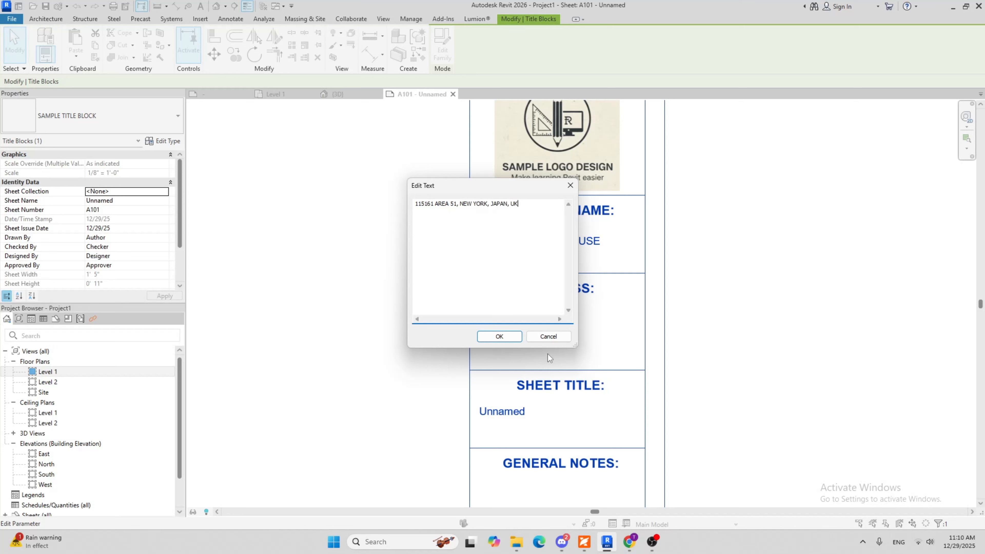
Confirm the edited project address and set the sheet title in the title block to FLOOR PLAN
click(504, 337)
click(734, 336)
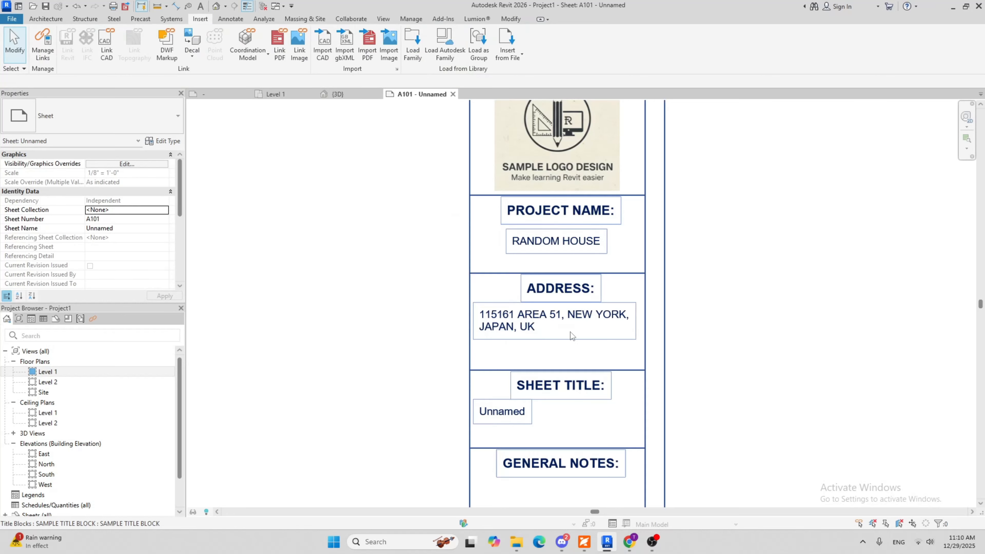
scroll(570, 332, down, 4)
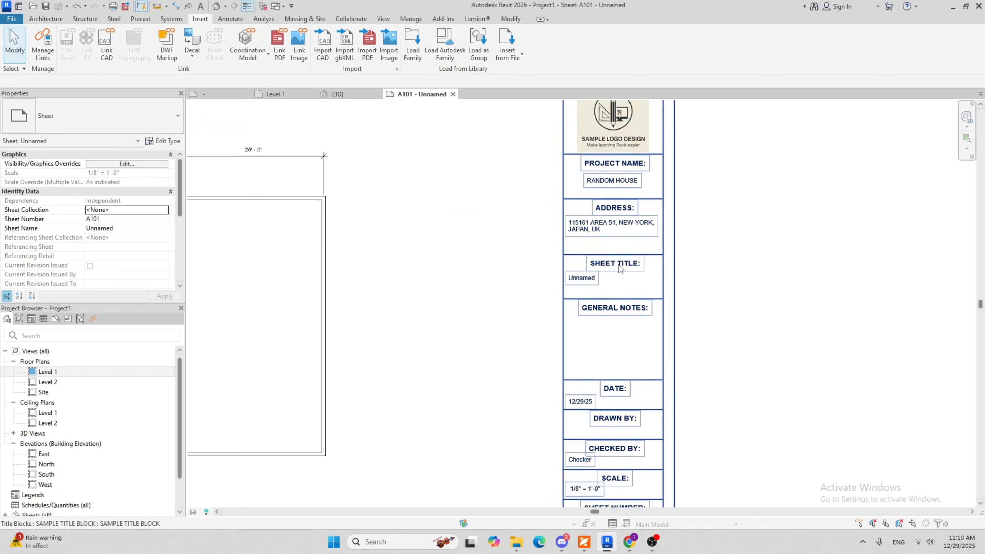
scroll(619, 267, up, 2)
click(569, 271)
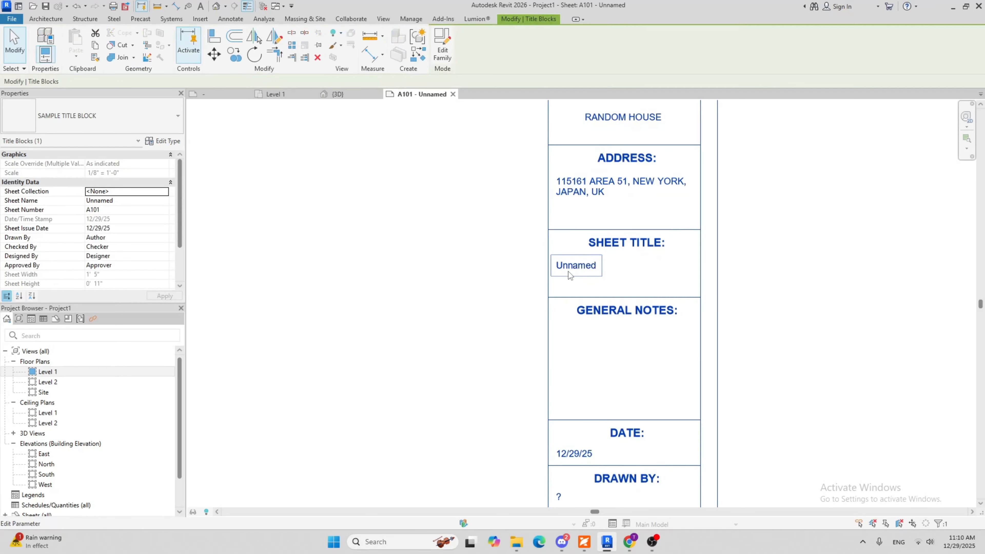
click(568, 271)
text(FLOOR P)
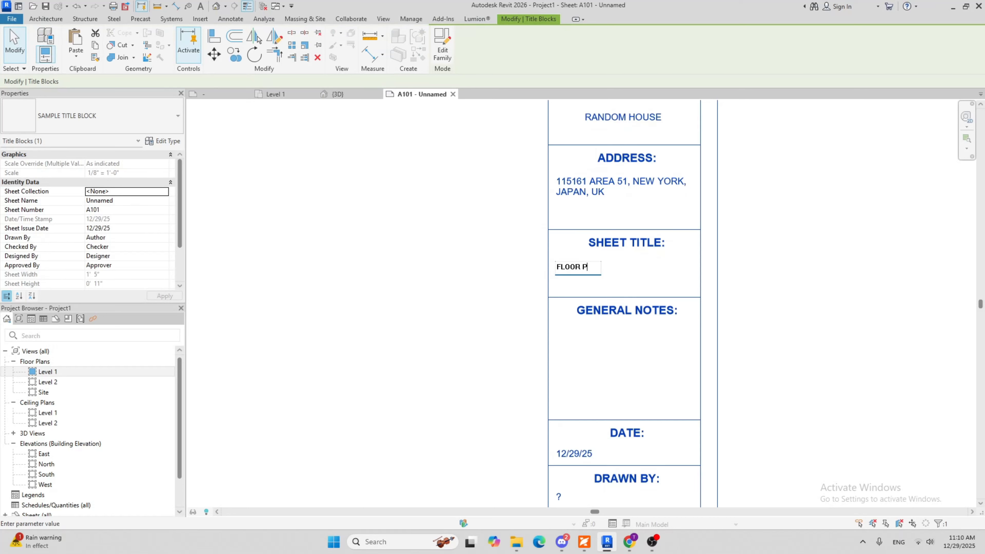
text(LAN)
click(784, 312)
scroll(783, 311, up, 1)
scroll(660, 198, down, 4)
drag(686, 227, 690, 235)
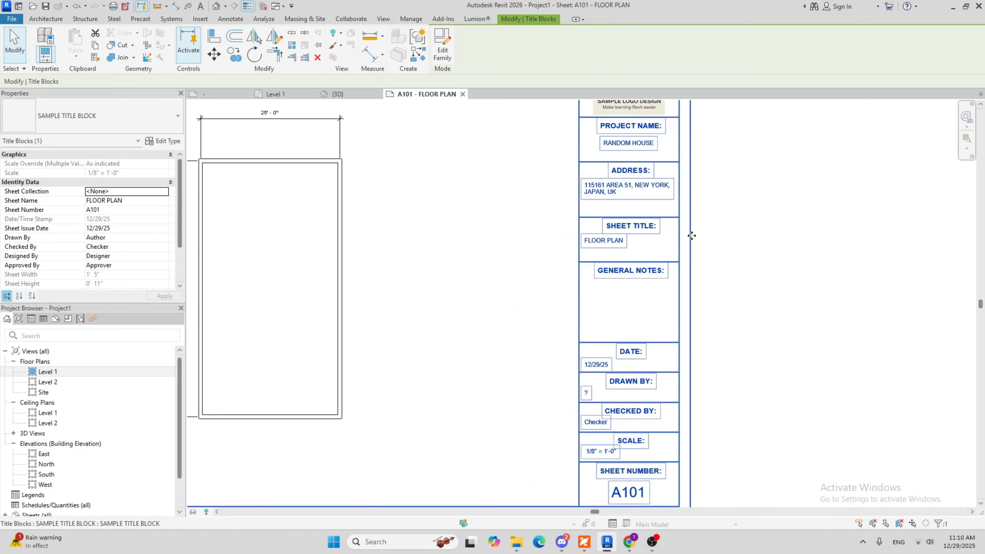
click(720, 311)
Fill in the title block's Drawn By label with the drafter's full name
scroll(655, 456, up, 3)
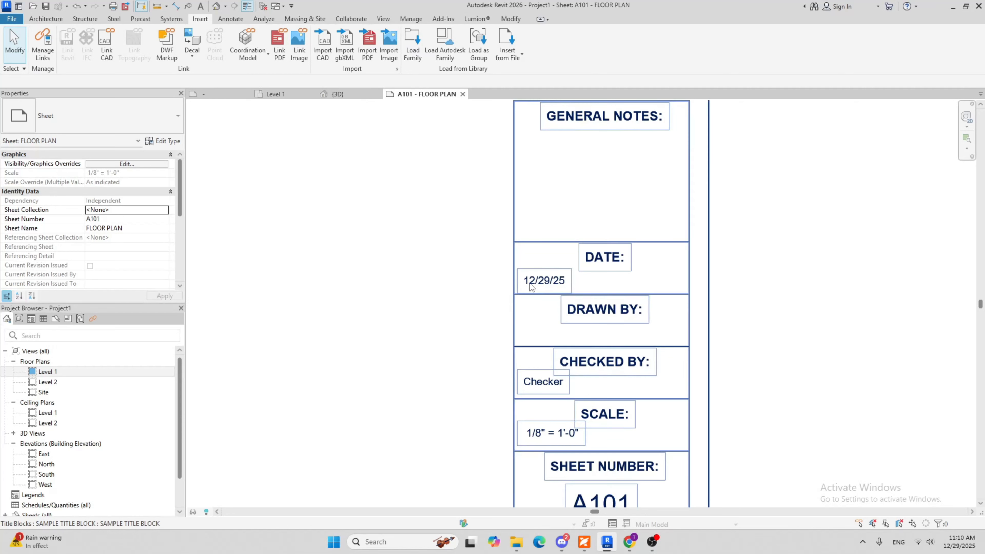
middle_drag(553, 343, 459, 292)
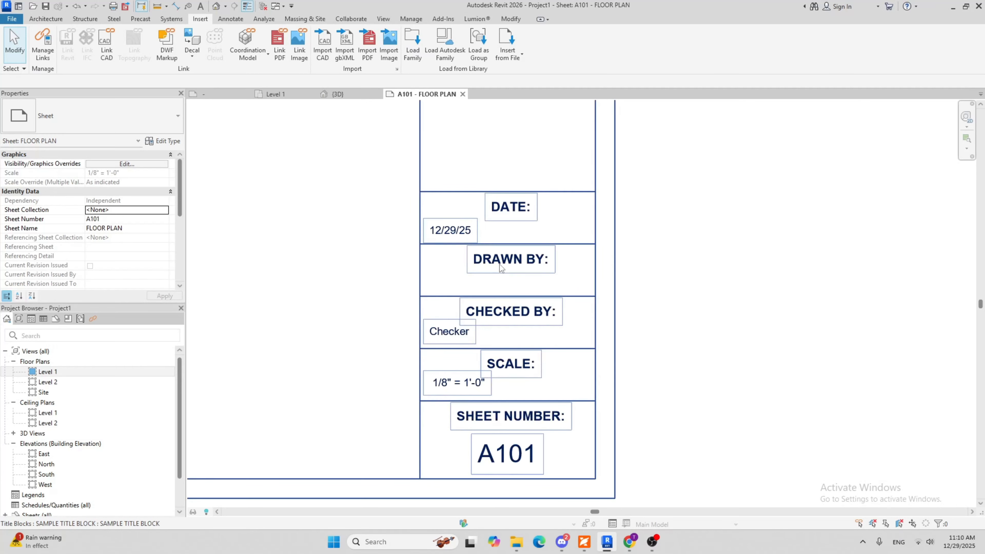
click(441, 288)
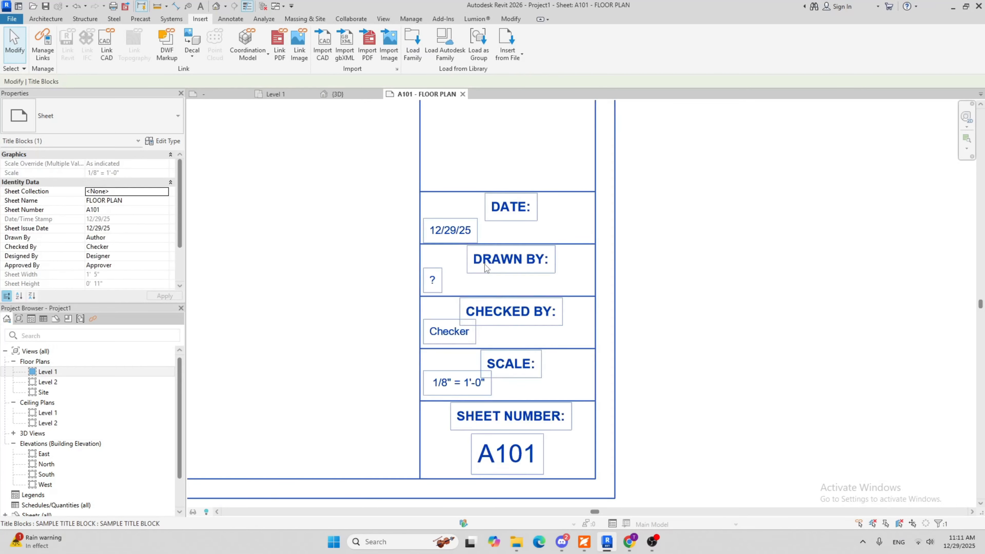
click(433, 282)
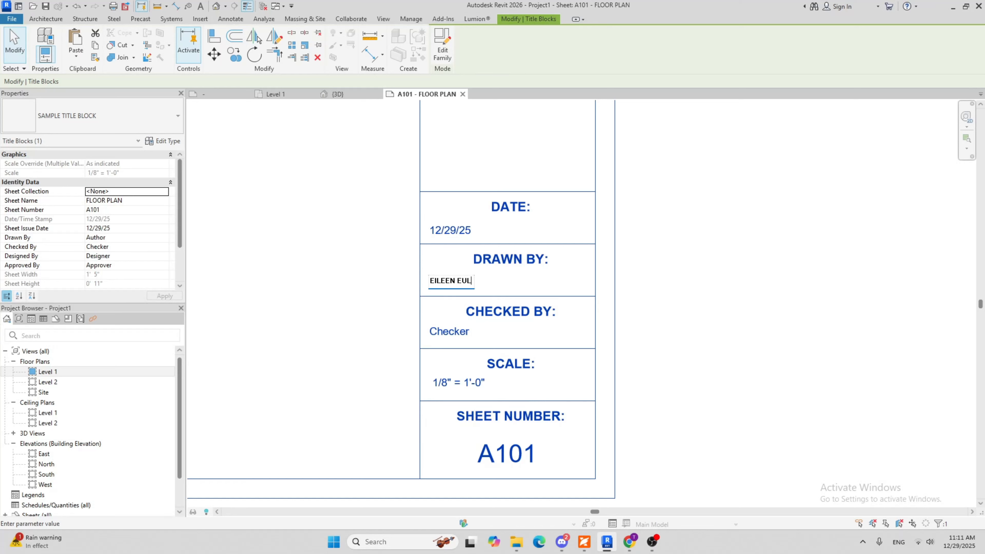
text(ICH)
click(733, 348)
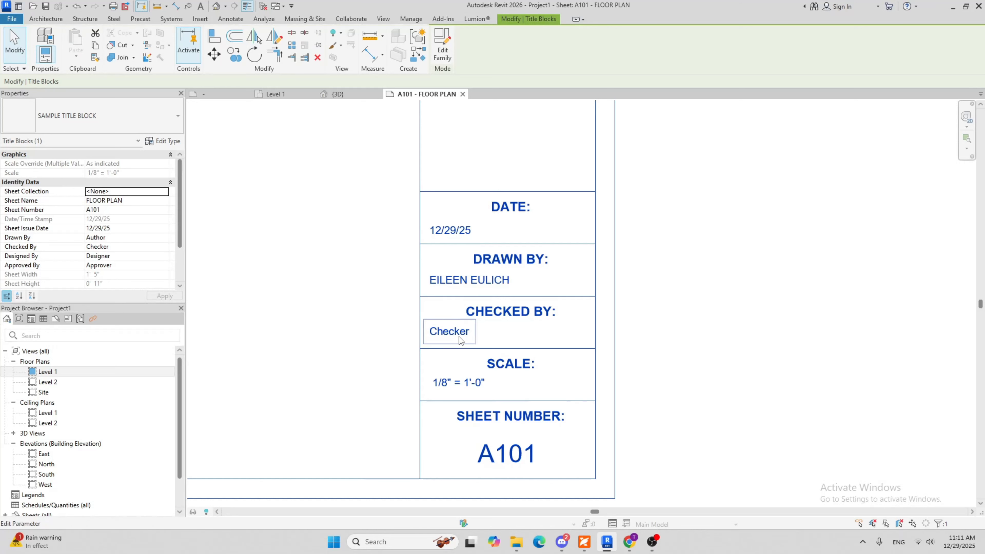
Replace the Checked By placeholder in the title block with the checker's name
click(444, 335)
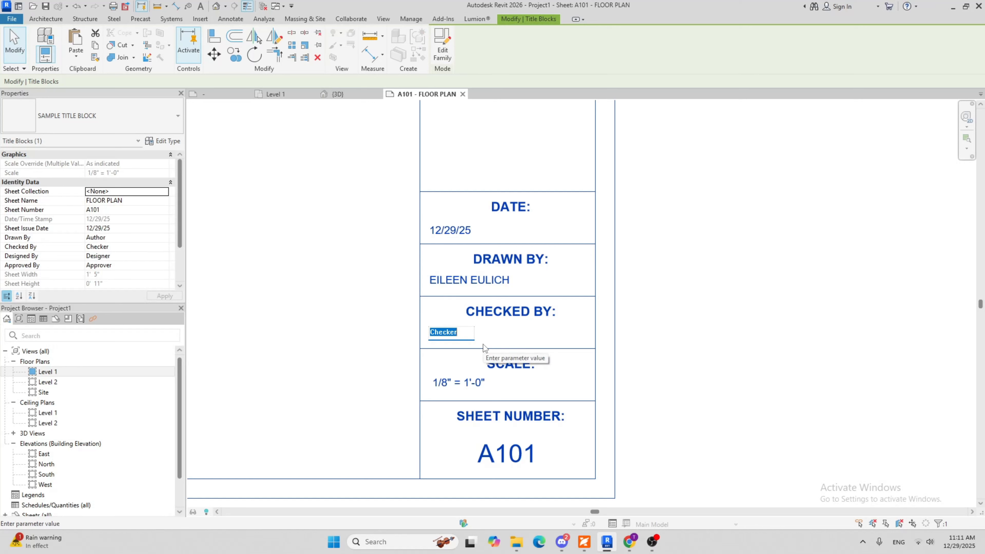
text(HA)
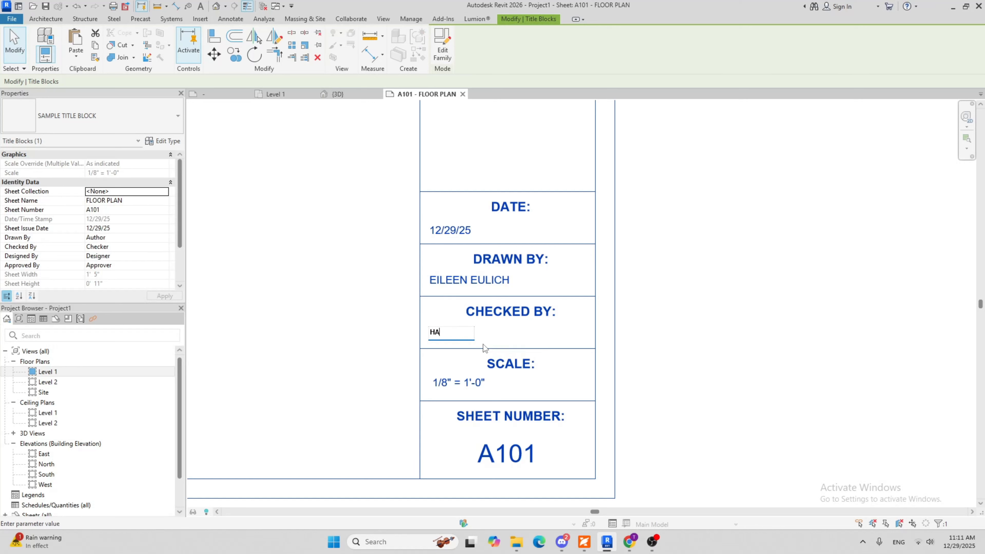
text(WK )
text(T)
click(809, 297)
Change the sheet number in the title block to A100
middle_drag(581, 301, 650, 206)
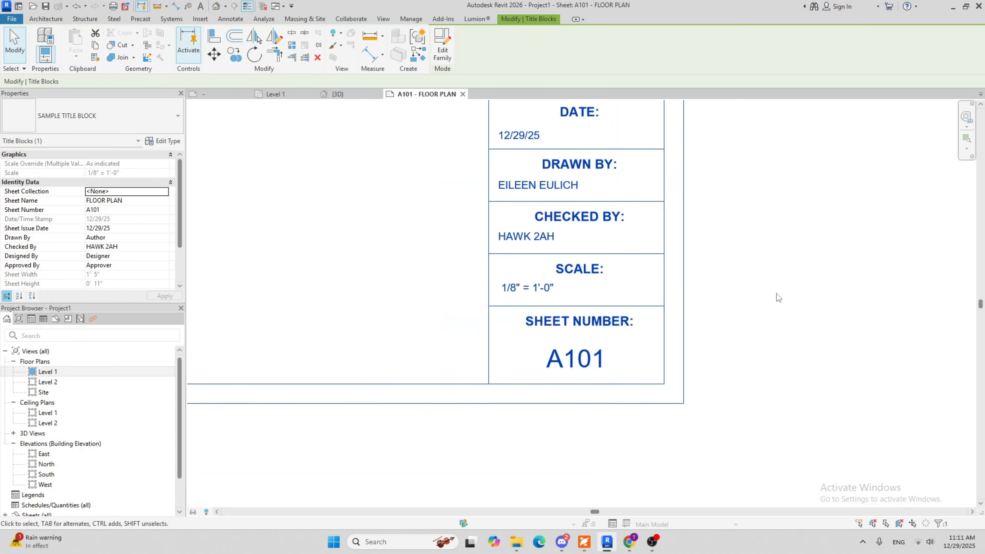
click(570, 364)
text(A)
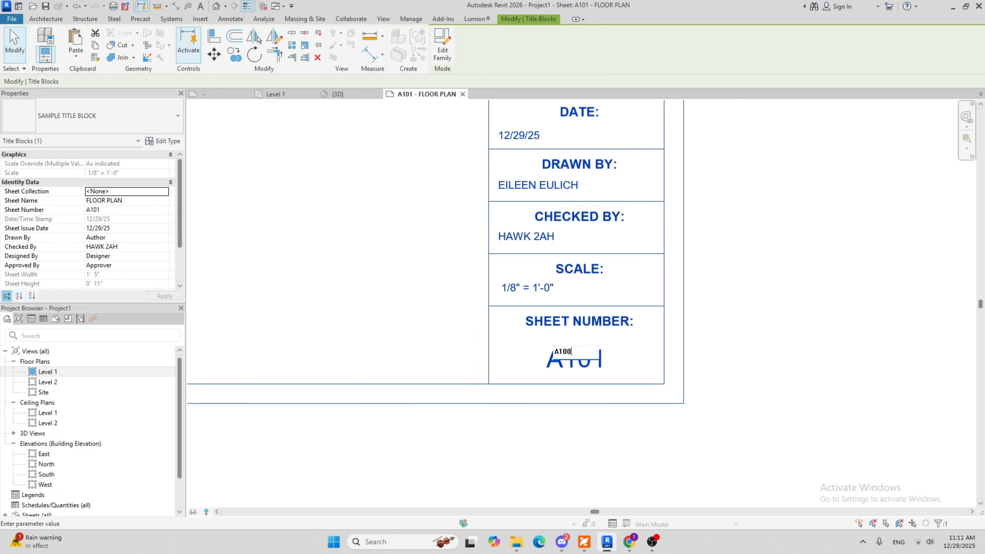
key(Return)
click(737, 196)
Create a second sheet in the project using the SAMPLE TITLE BLOCK family
scroll(715, 245, down, 6)
middle_drag(761, 218, 717, 503)
middle_drag(666, 430, 679, 234)
scroll(684, 288, down, 3)
middle_drag(719, 288, 707, 339)
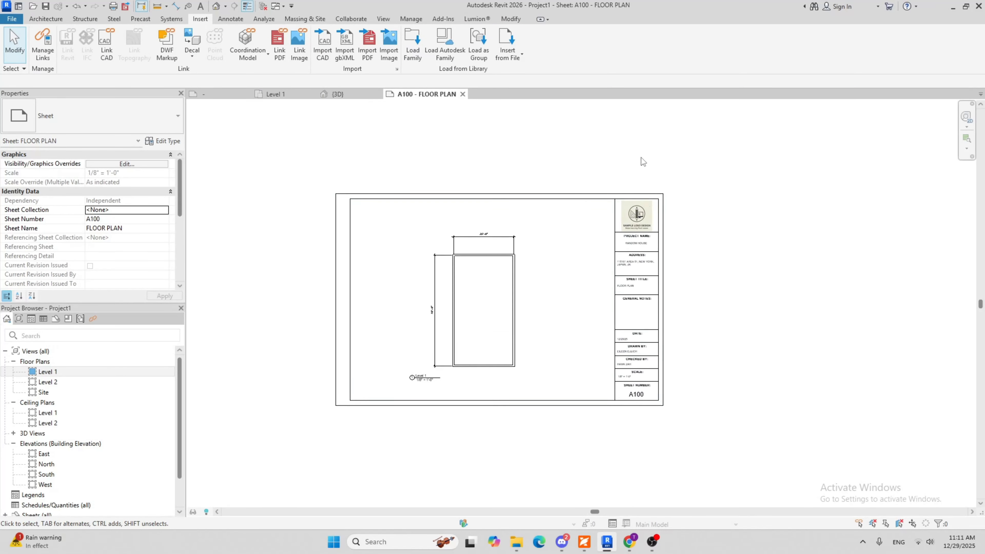
scroll(154, 390, down, 3)
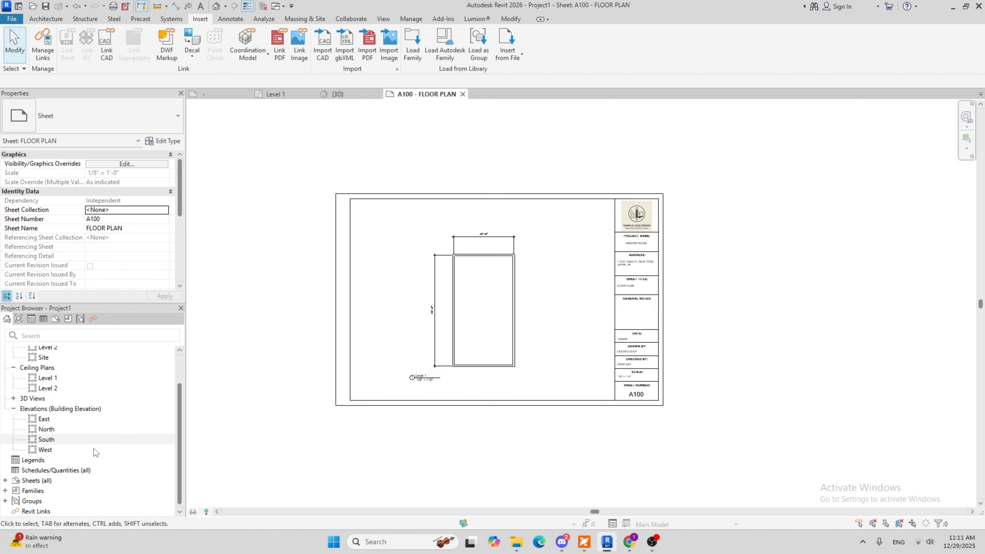
right_click(26, 481)
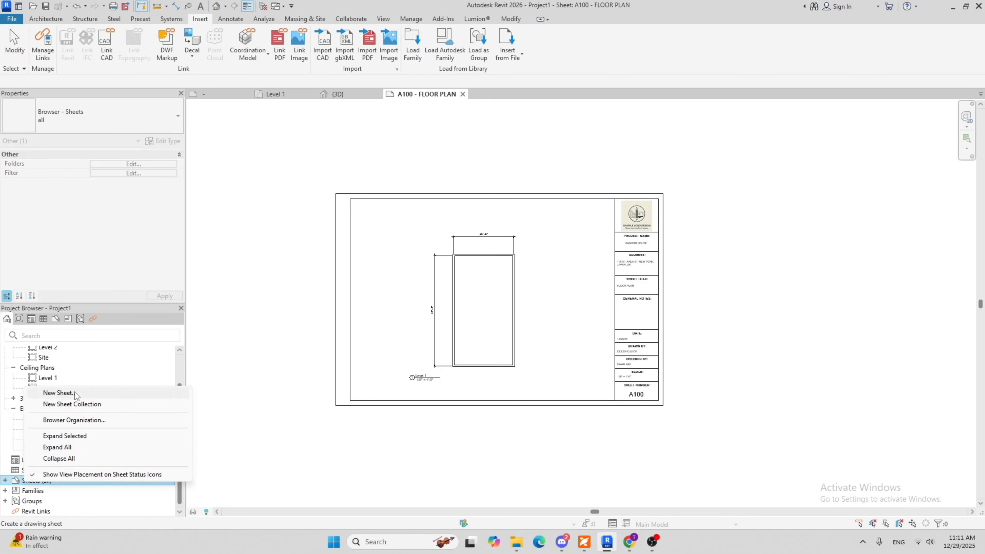
click(59, 392)
click(521, 385)
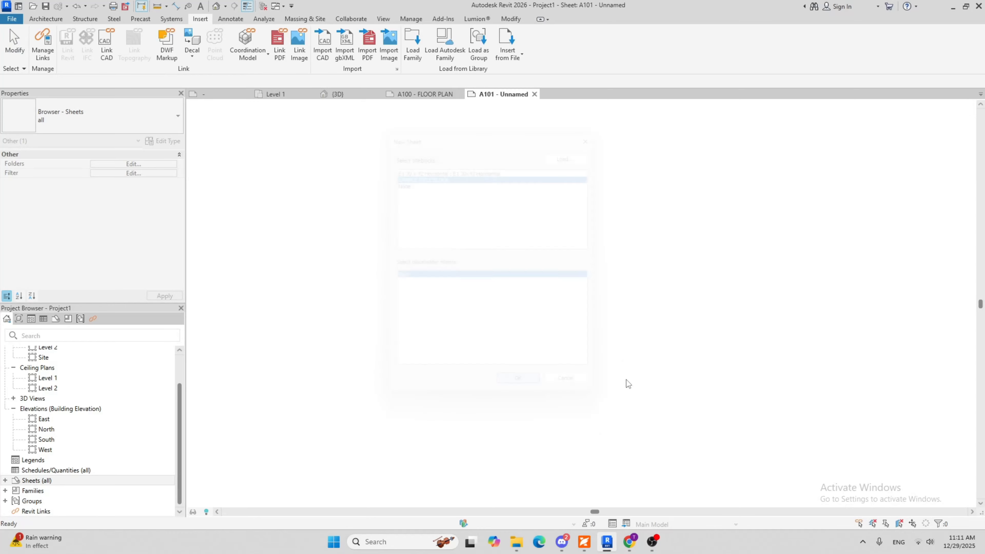
Examine the new sheet's title block from project name and address down to sheet number, checking which values carry over
scroll(823, 182, up, 3)
middle_drag(822, 183, 630, 332)
middle_drag(598, 304, 589, 264)
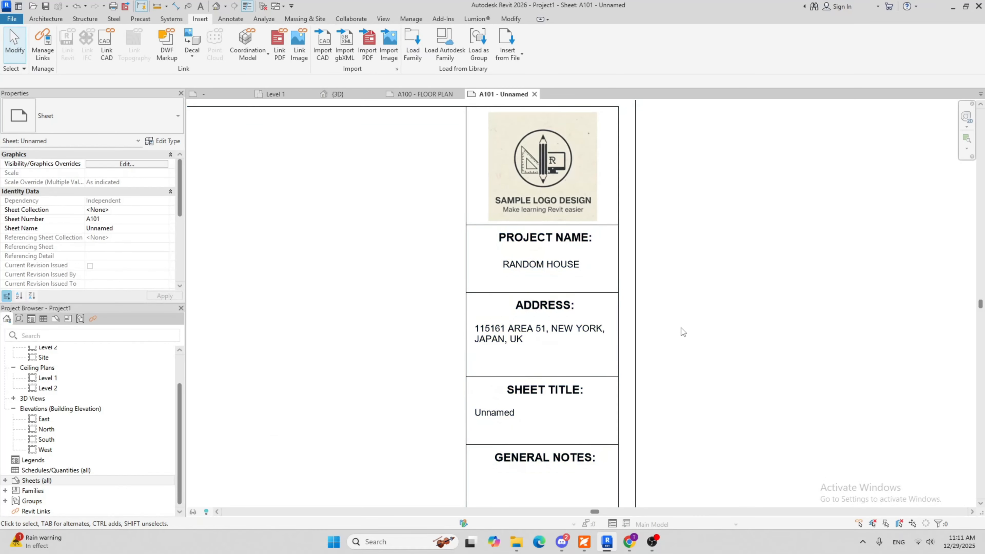
scroll(590, 320, down, 3)
scroll(590, 321, up, 5)
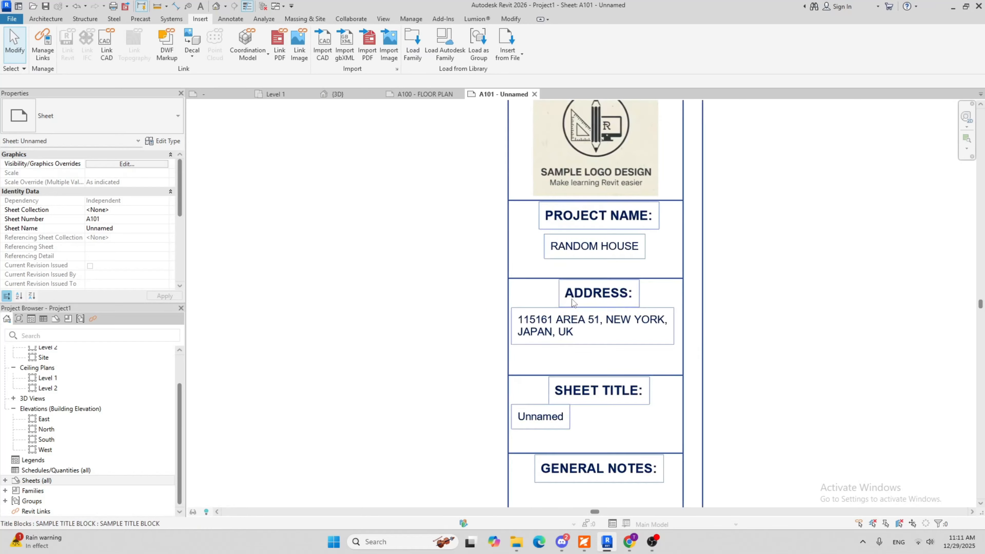
scroll(594, 252, down, 2)
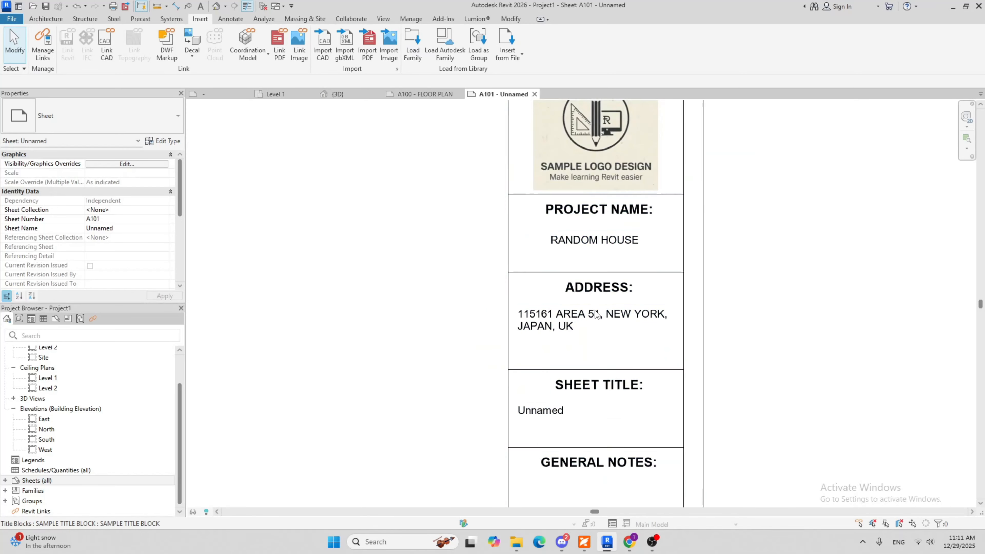
middle_drag(600, 345, 594, 230)
middle_drag(657, 308, 607, 139)
scroll(607, 139, down, 2)
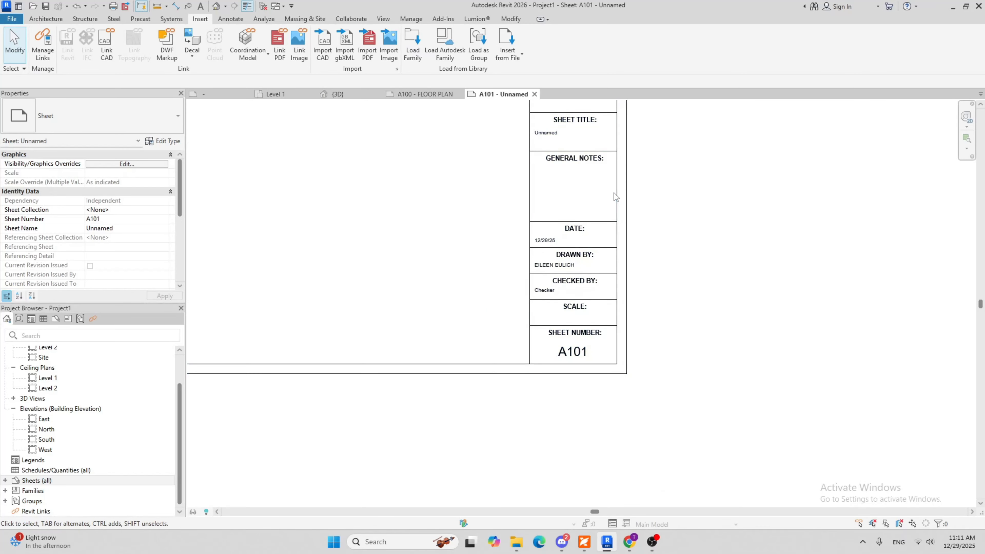
scroll(605, 220, up, 4)
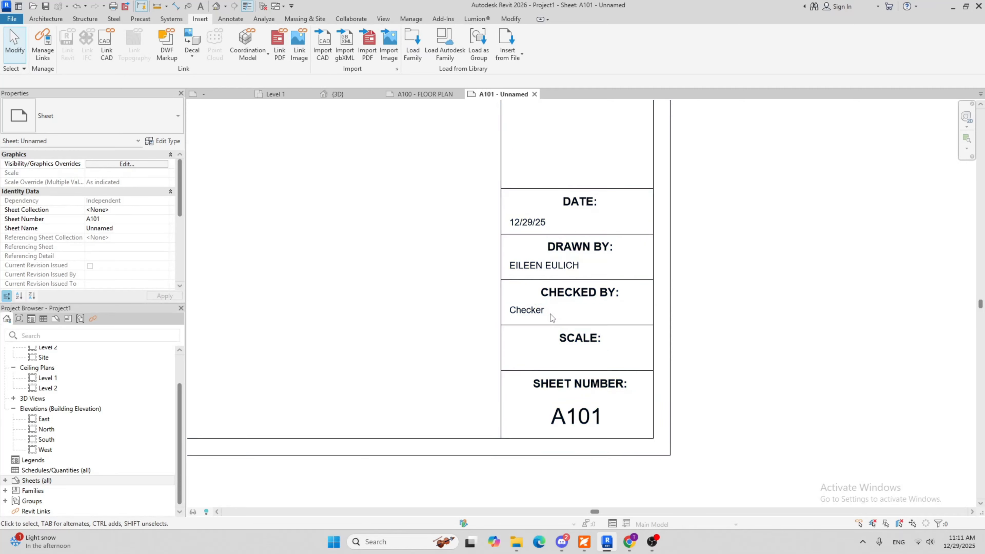
Inspect the Drawn By and Checked By labels on the new sheet, then review the whole sheet layout
double_click(566, 278)
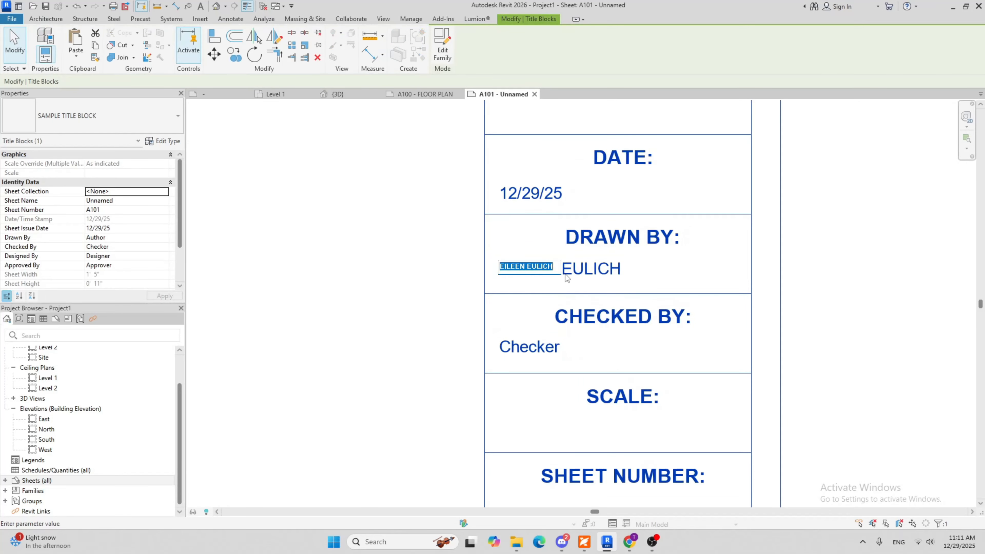
scroll(561, 272, down, 6)
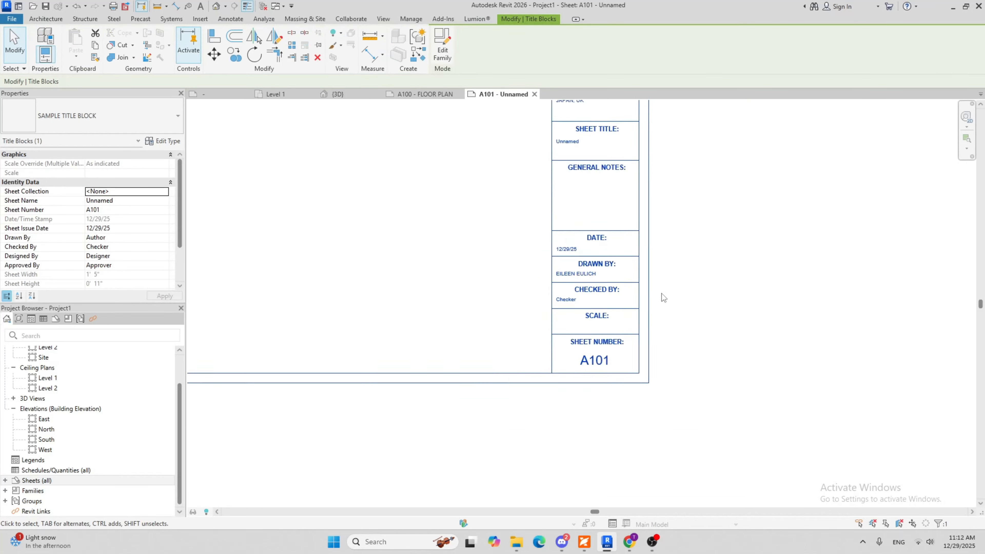
click(649, 287)
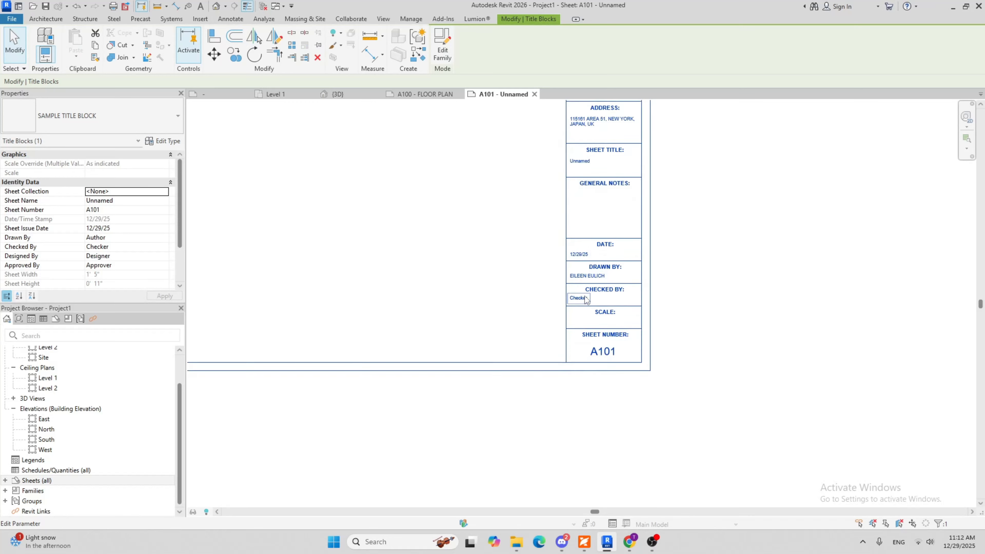
scroll(579, 322, up, 4)
scroll(473, 311, down, 3)
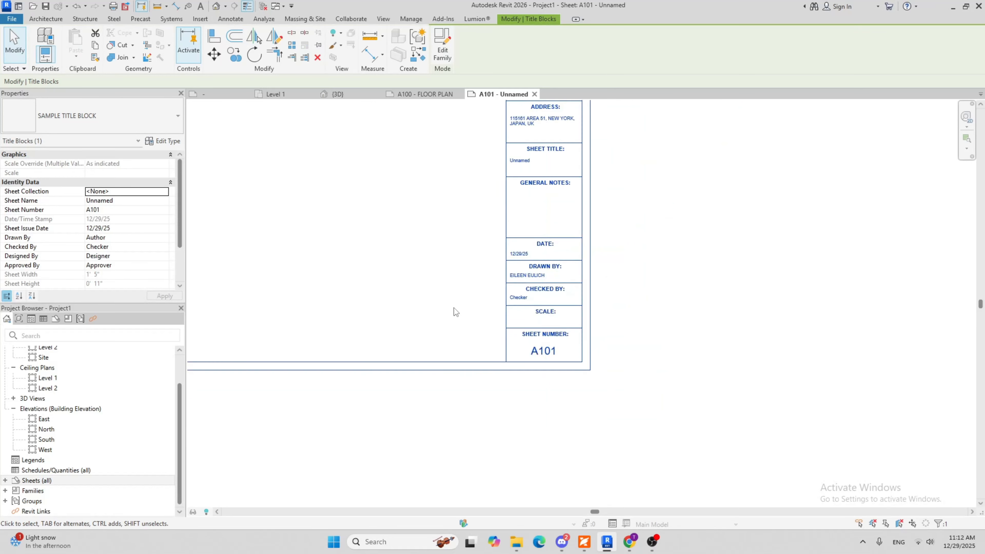
middle_drag(455, 309, 583, 359)
scroll(416, 276, down, 1)
middle_drag(412, 275, 454, 342)
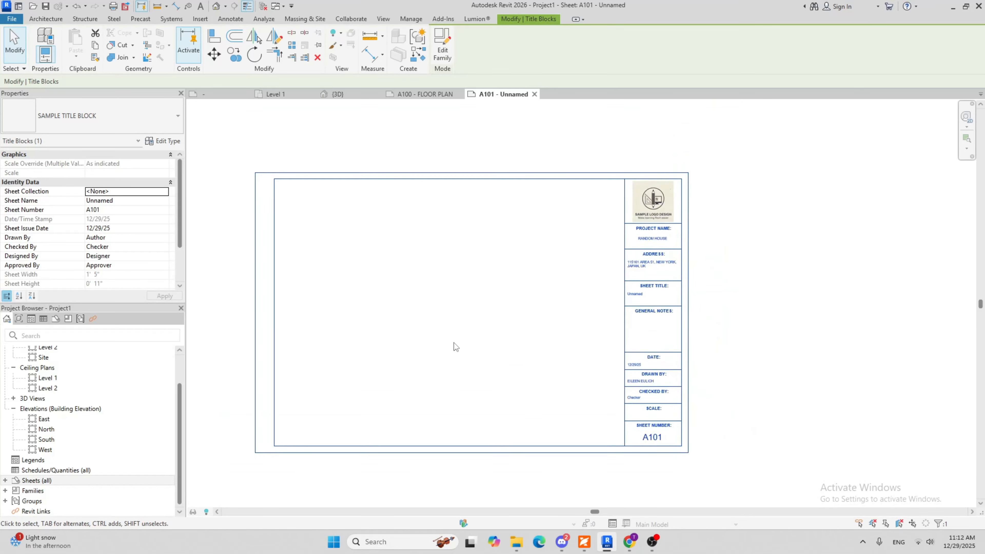
scroll(644, 291, up, 2)
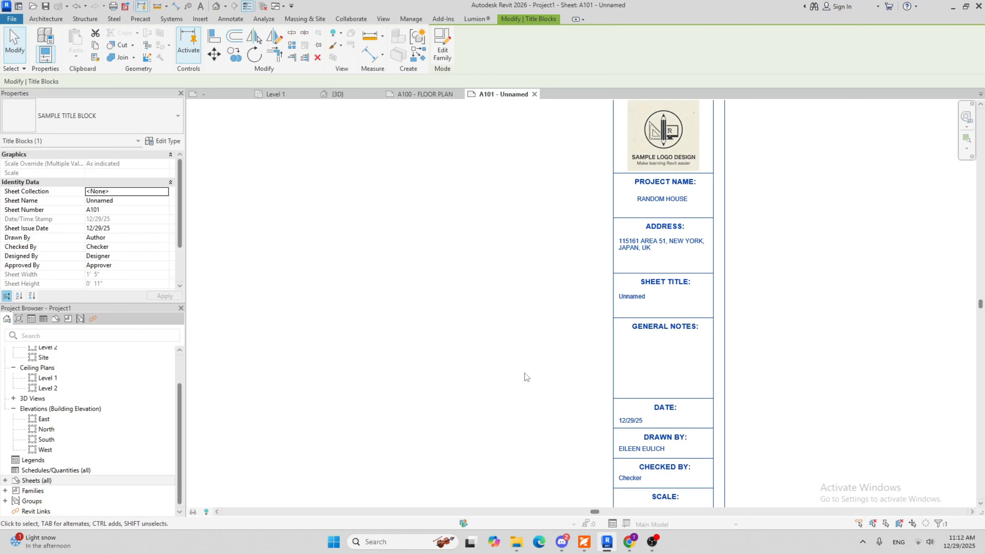
scroll(338, 326, down, 2)
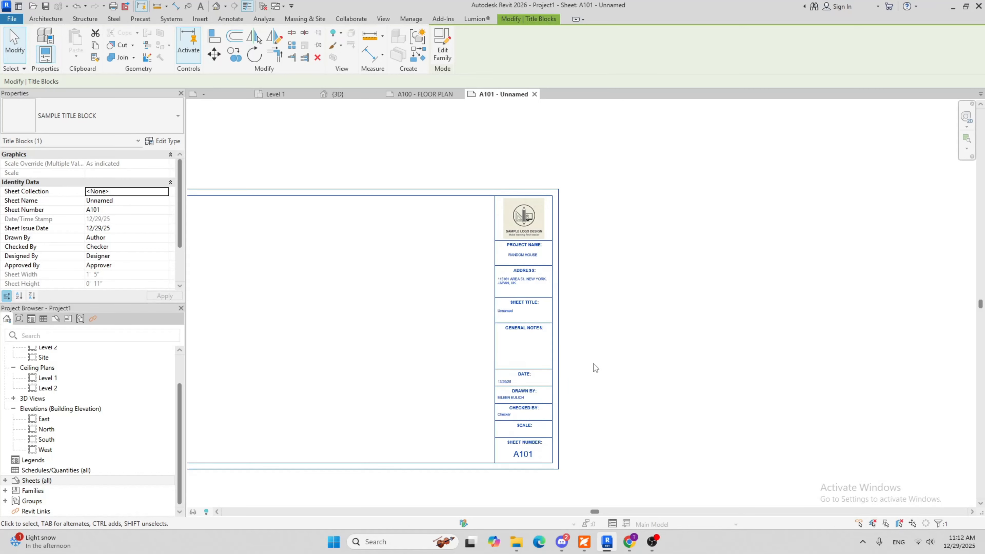
middle_drag(610, 328, 663, 300)
scroll(662, 300, down, 2)
click(663, 300)
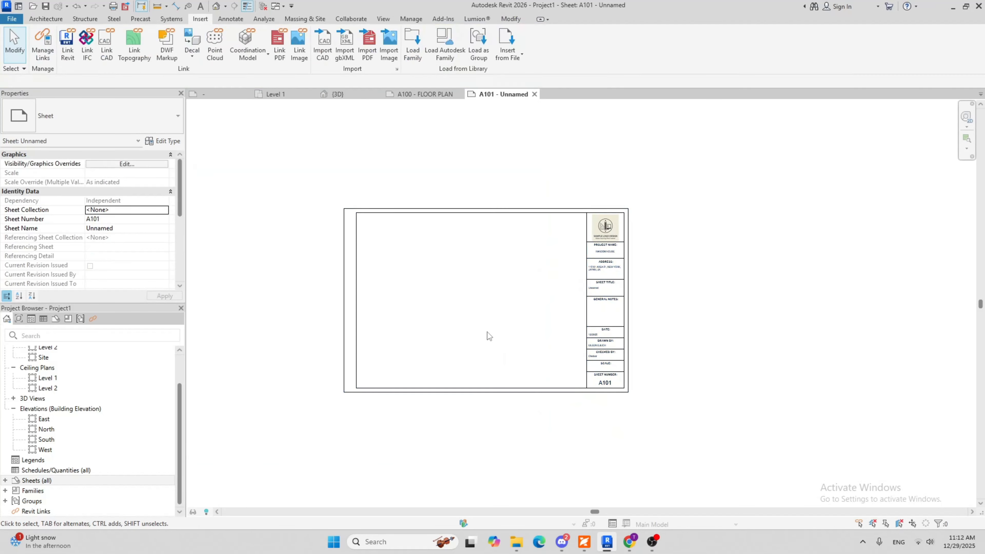
Open the {3D} view and orient the model to the isometric view between front and right
click(14, 399)
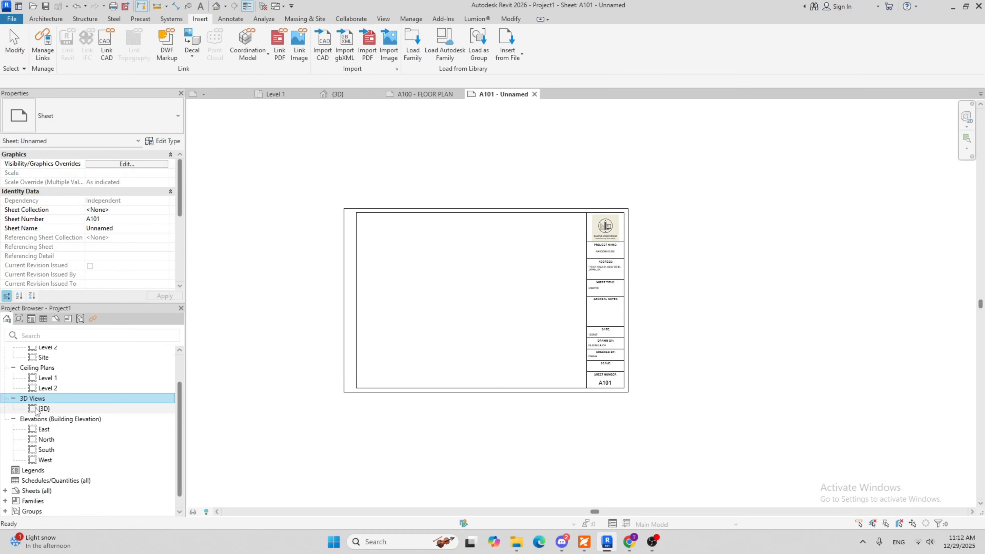
double_click(62, 408)
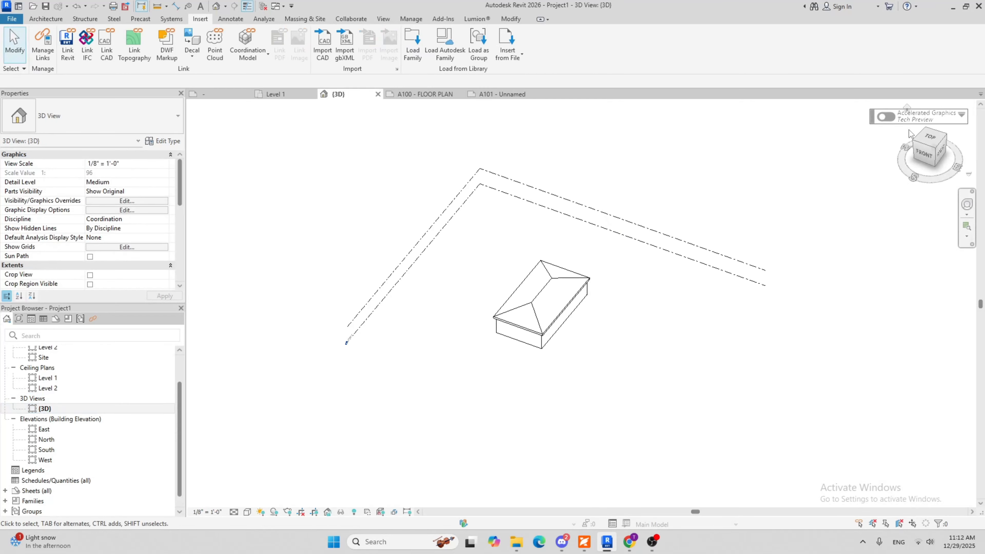
click(939, 151)
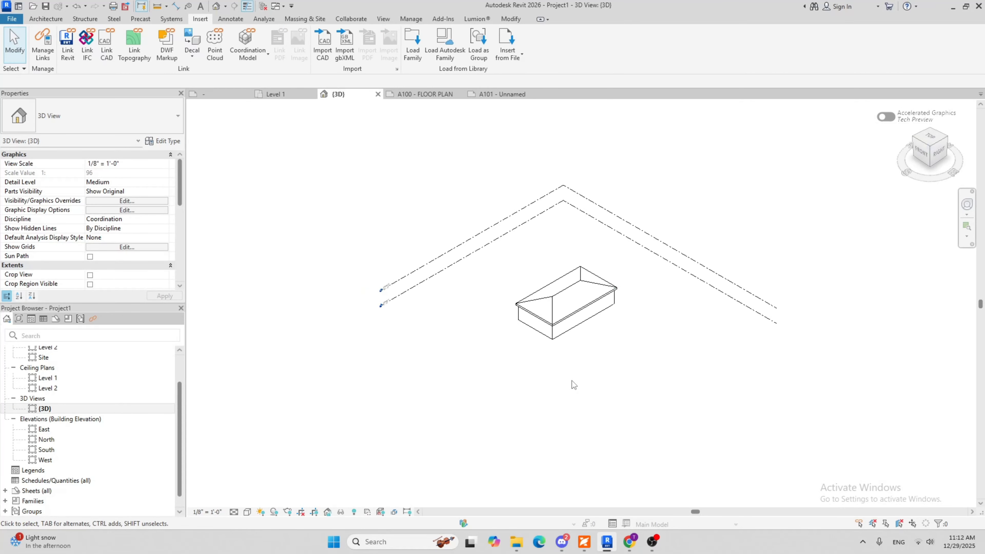
Turn on cropping for the {3D} view and shrink the crop region on all sides to fit closely around the house
click(315, 514)
scroll(418, 283, down, 1)
click(499, 182)
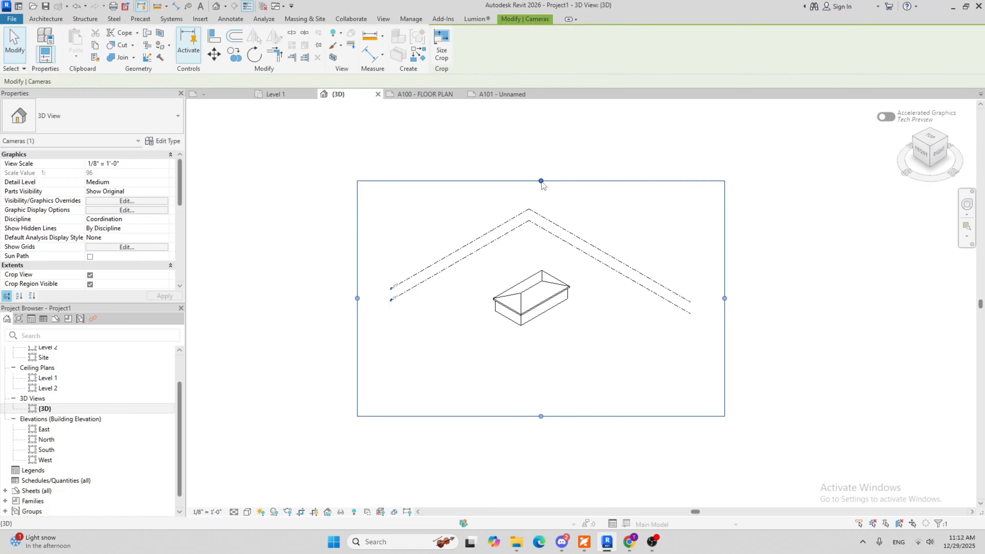
drag(541, 180, 541, 247)
drag(724, 331, 586, 329)
drag(358, 331, 481, 332)
drag(534, 416, 535, 333)
scroll(543, 298, up, 5)
drag(525, 199, 525, 231)
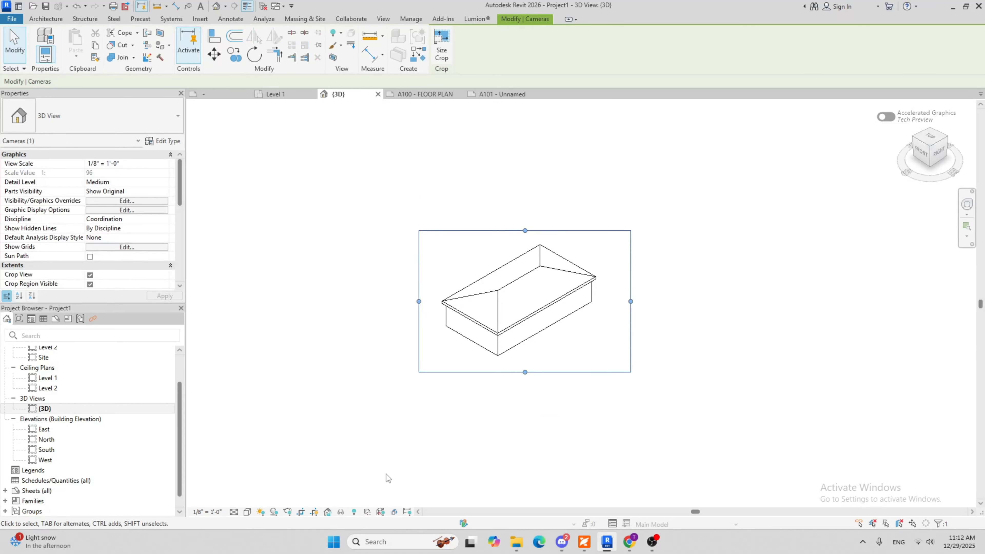
Set the {3D} view's visual style to Shaded and hide its crop region
click(247, 512)
click(271, 470)
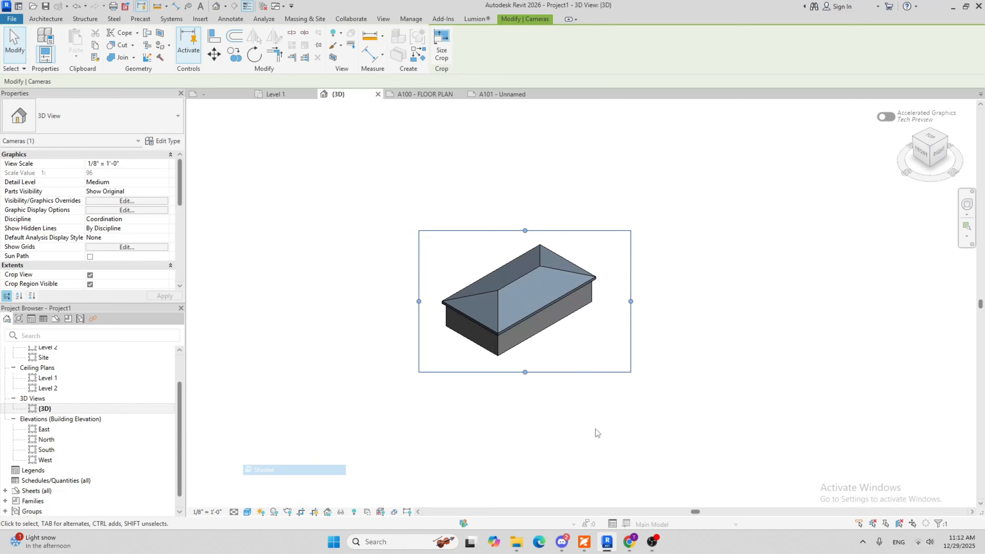
click(447, 214)
click(315, 512)
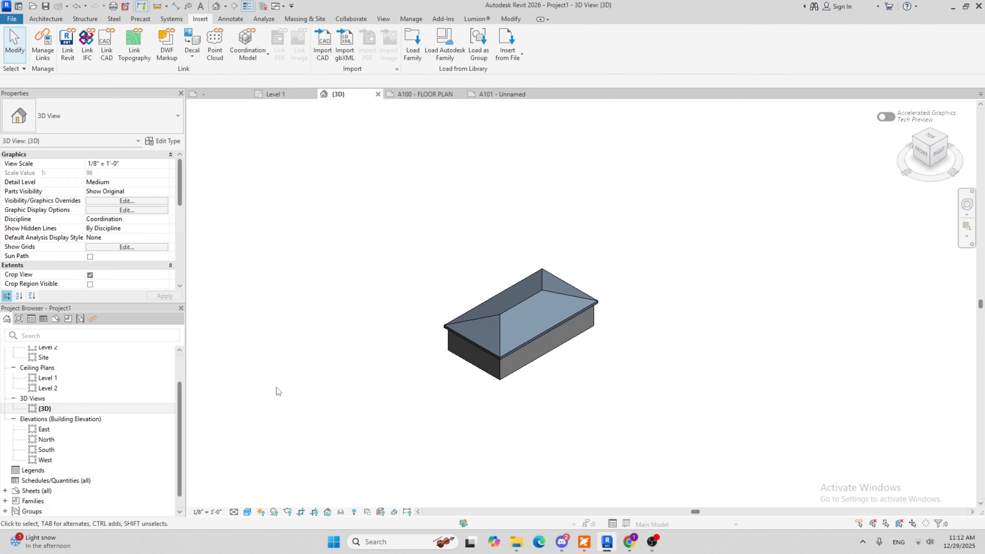
Compare the title block labels of sheets A101 and A100, checking date, drawn by, checked by, scale and sheet number
click(488, 95)
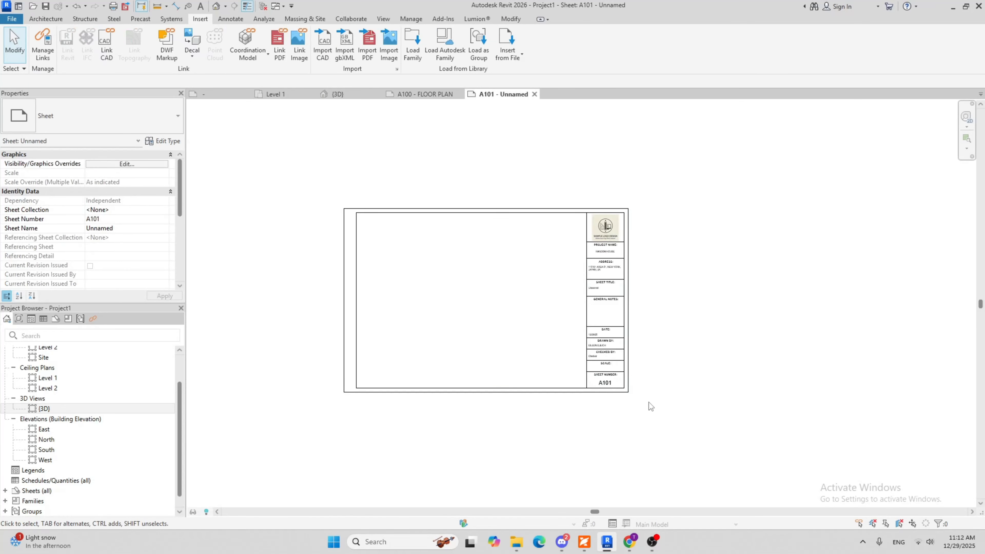
scroll(595, 362, up, 5)
click(418, 94)
scroll(566, 357, up, 5)
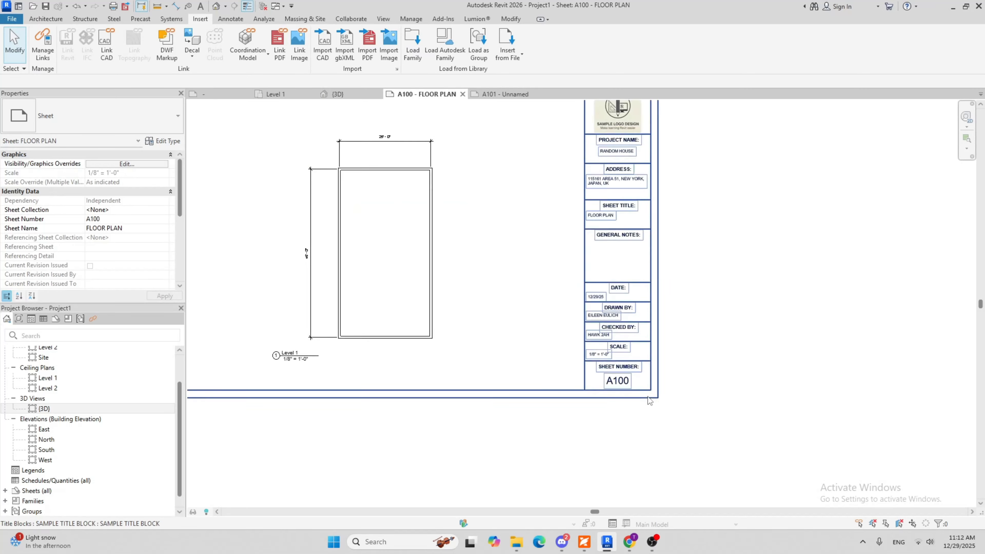
scroll(564, 361, up, 1)
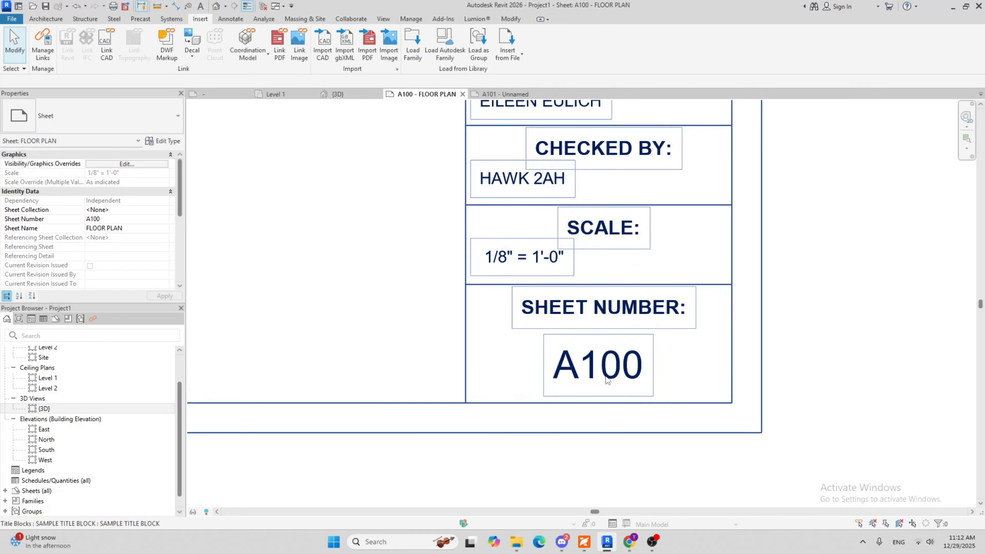
scroll(607, 380, down, 5)
click(504, 95)
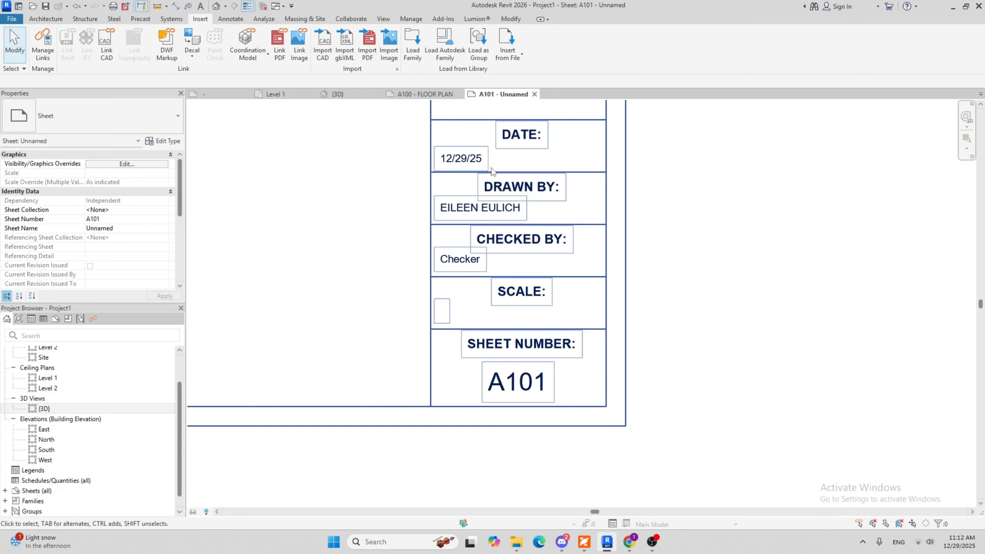
scroll(528, 412, up, 3)
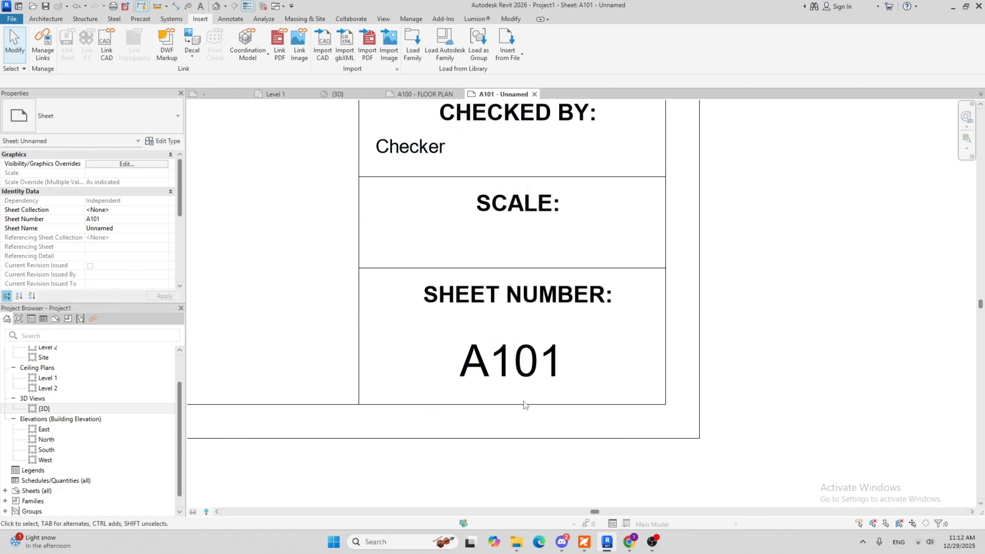
scroll(523, 401, down, 4)
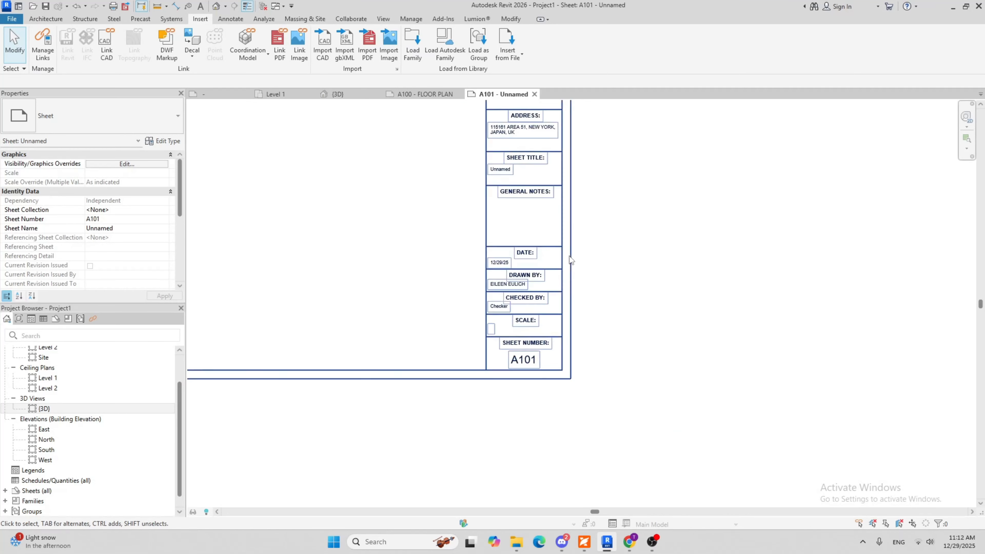
scroll(563, 349, up, 3)
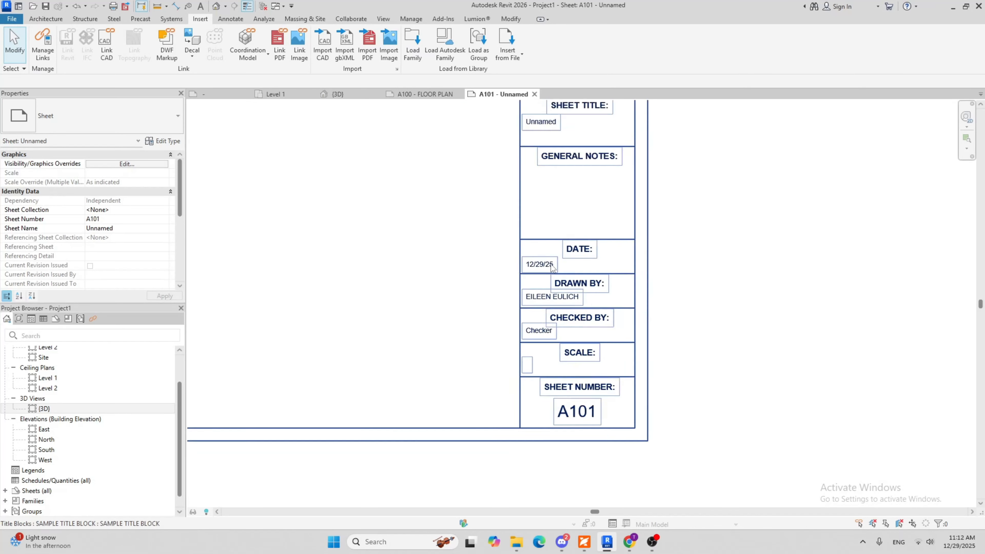
scroll(553, 267, down, 4)
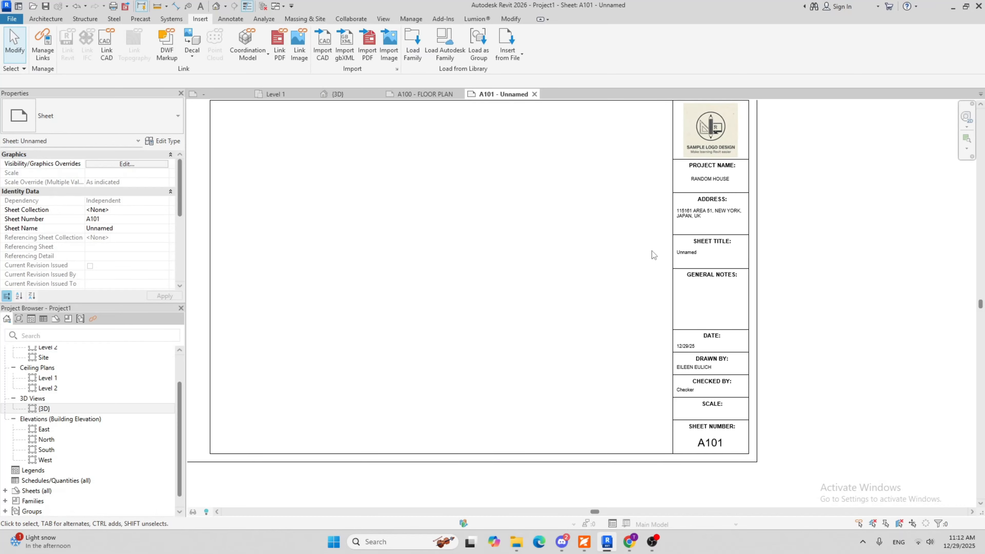
Place the {3D} view in the middle of sheet A101 and shorten its view title line to just past the title text
middle_drag(516, 284, 592, 275)
scroll(60, 415, up, 1)
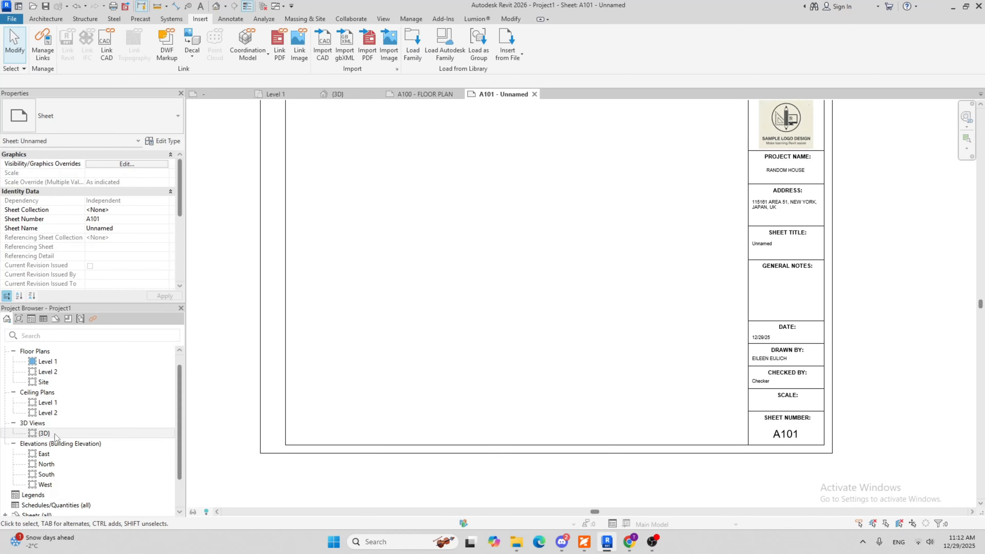
drag(55, 434, 511, 256)
click(512, 256)
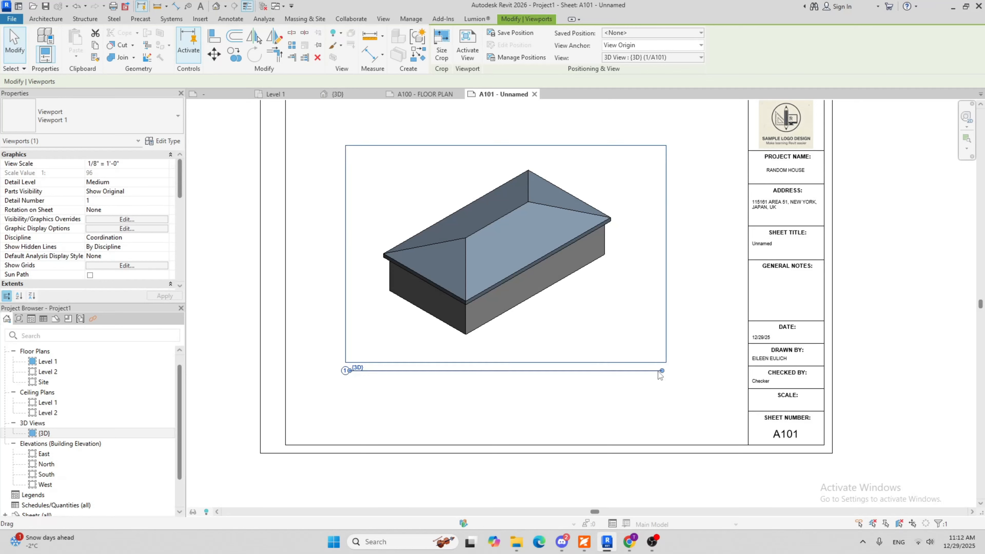
drag(660, 371, 383, 372)
click(534, 426)
Change the Sheet Title label on sheet A101 to 3D VIEW
middle_drag(656, 375, 488, 419)
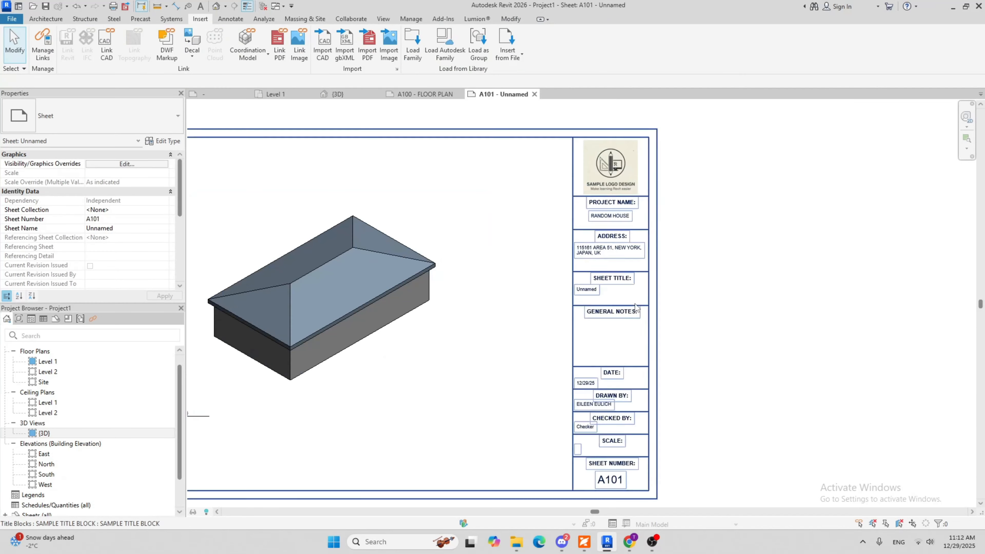
click(587, 294)
click(587, 294)
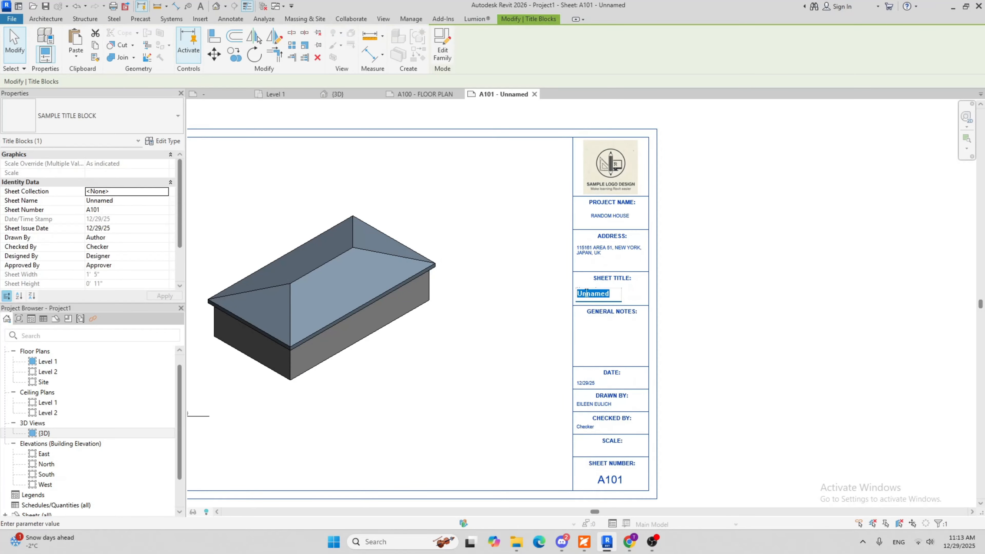
text(3D V)
click(832, 297)
Inspect the Date, Drawn By, Checked By, Scale and Sheet Number labels on sheet A101
middle_drag(614, 352, 637, 180)
scroll(637, 181, down, 1)
click(729, 238)
middle_drag(711, 237, 708, 378)
scroll(363, 356, up, 5)
scroll(430, 277, down, 3)
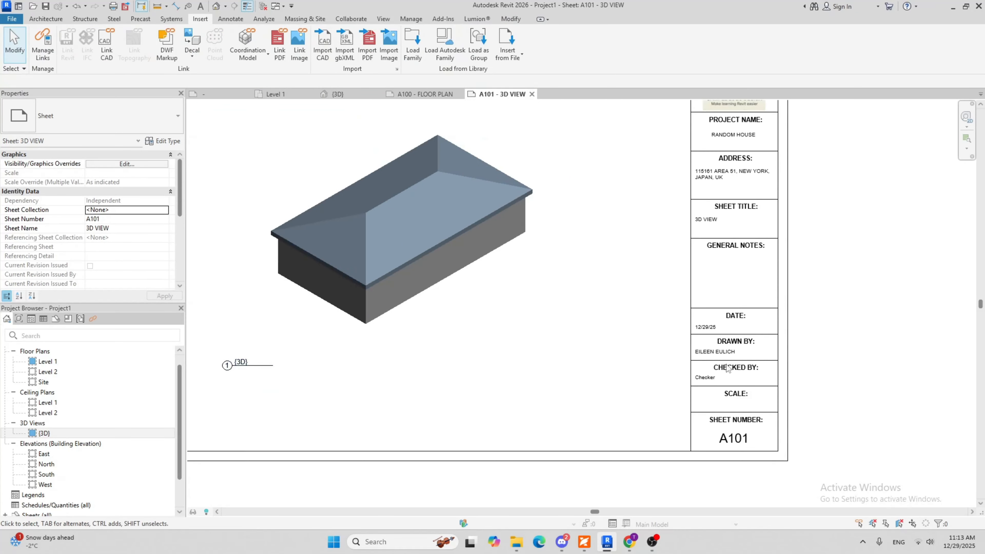
scroll(728, 369, up, 5)
scroll(618, 417, down, 6)
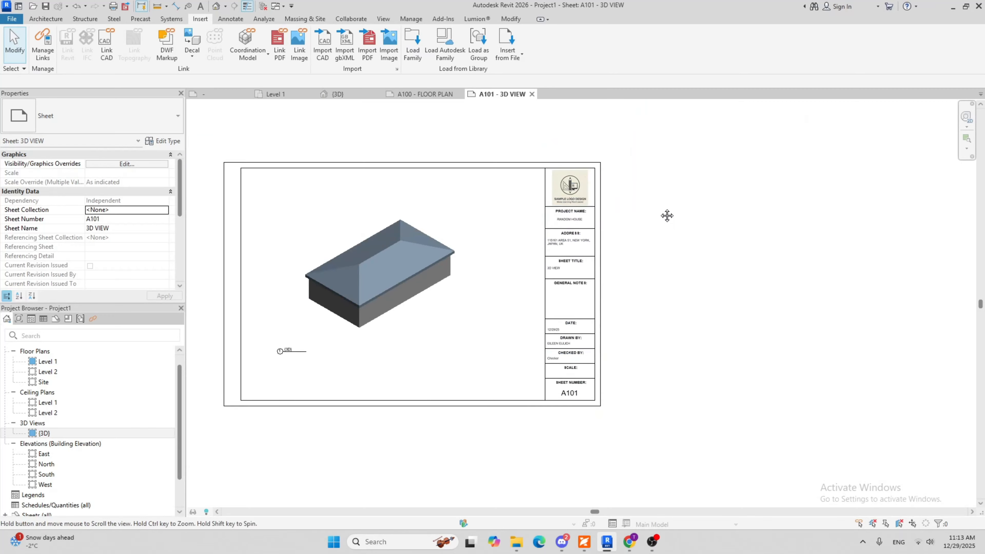
Review the logo, project name and address on sheet A101 together with the overall layout around the placed 3D view
scroll(557, 219, up, 4)
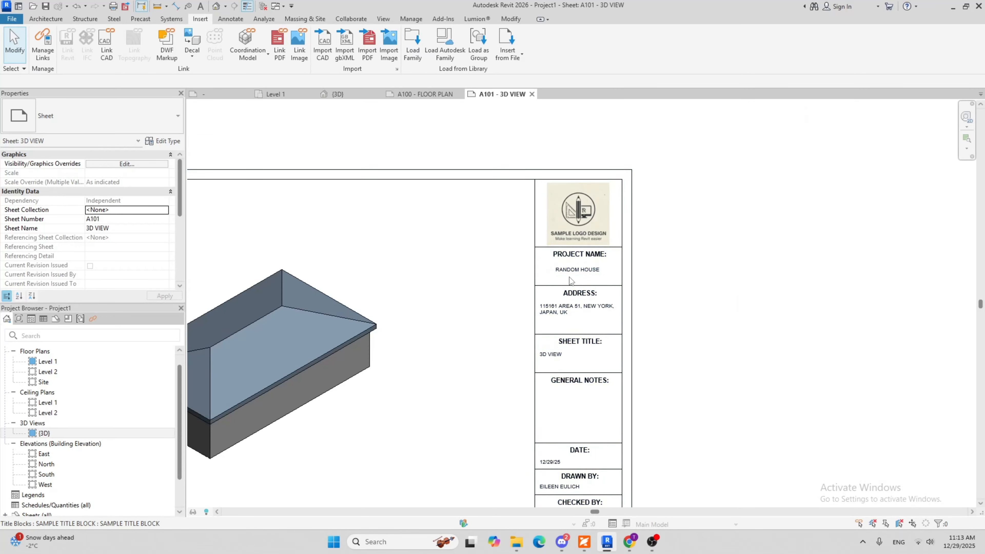
scroll(556, 316, down, 5)
middle_drag(480, 261, 568, 248)
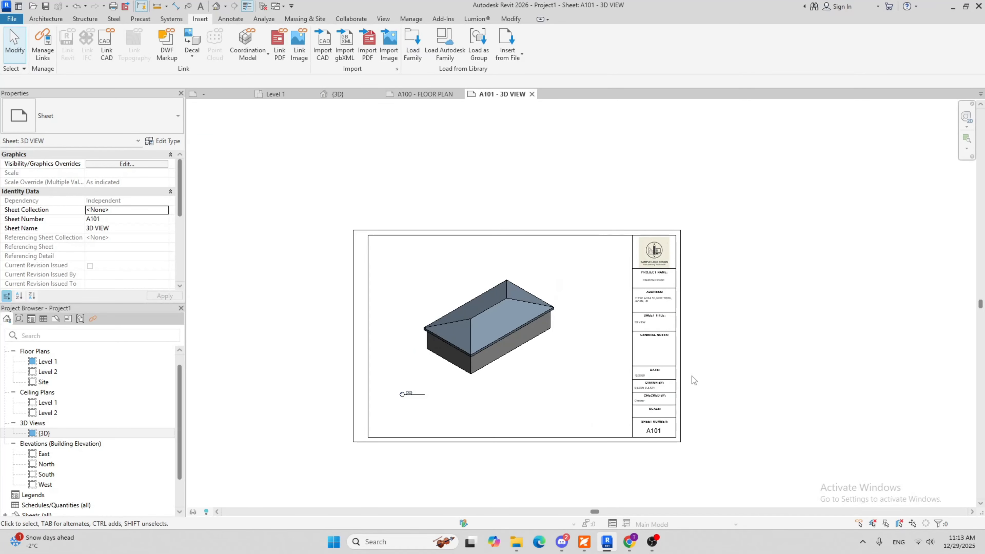
middle_drag(497, 399, 559, 373)
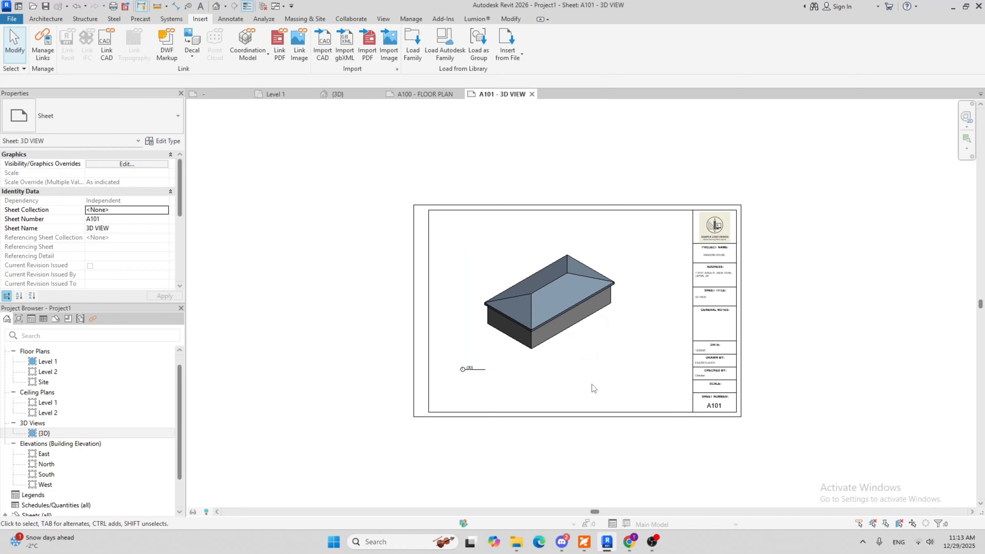
scroll(663, 403, up, 2)
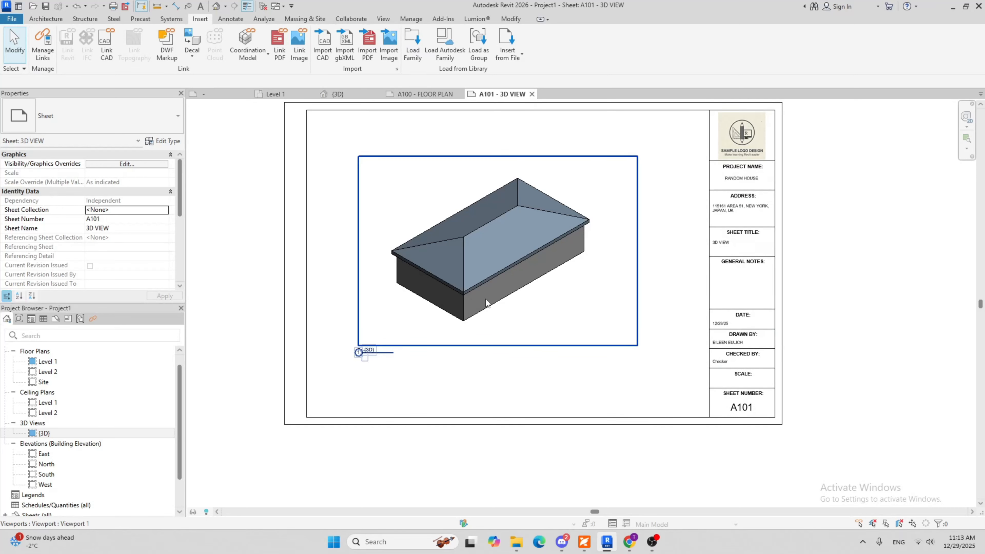
scroll(709, 216, up, 4)
scroll(709, 216, up, 2)
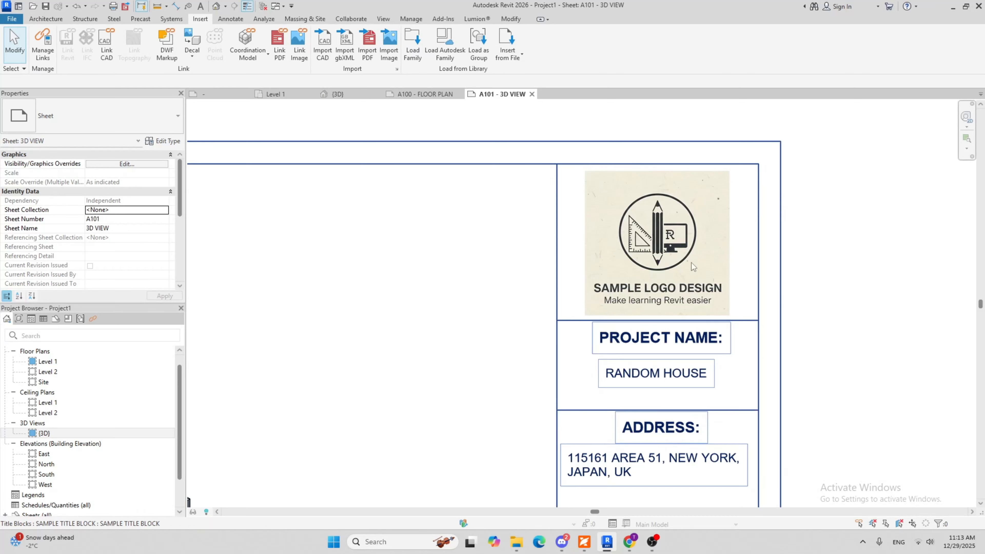
scroll(695, 251, down, 7)
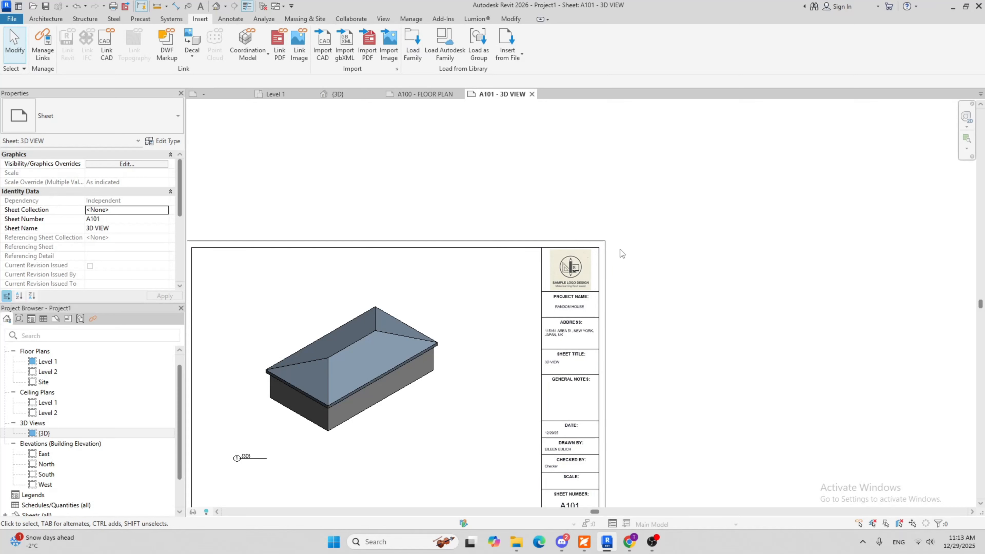
middle_drag(581, 383, 703, 301)
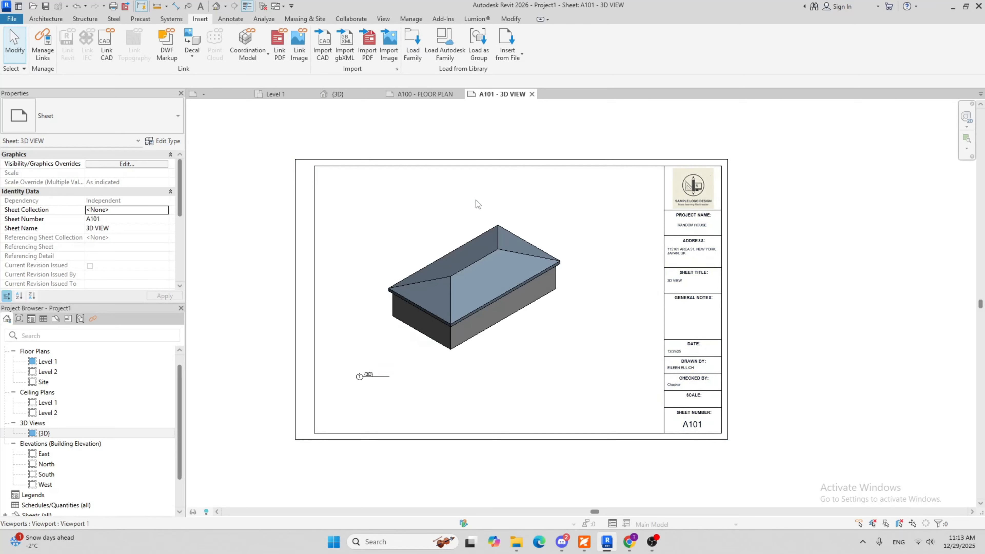
Close the open title block family view and reopen the SAMPLE TITLE BLOCK family for editing from sheet A101
click(235, 97)
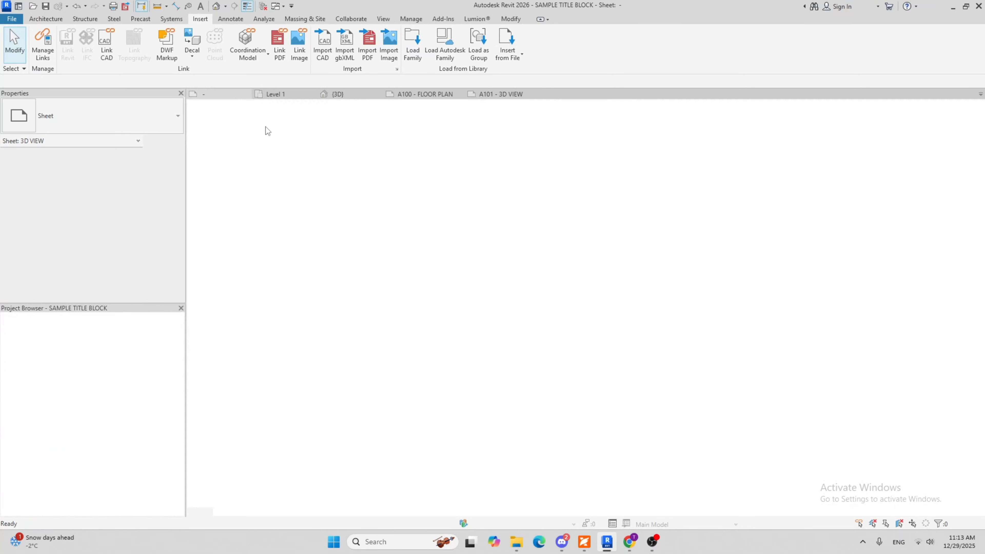
click(247, 94)
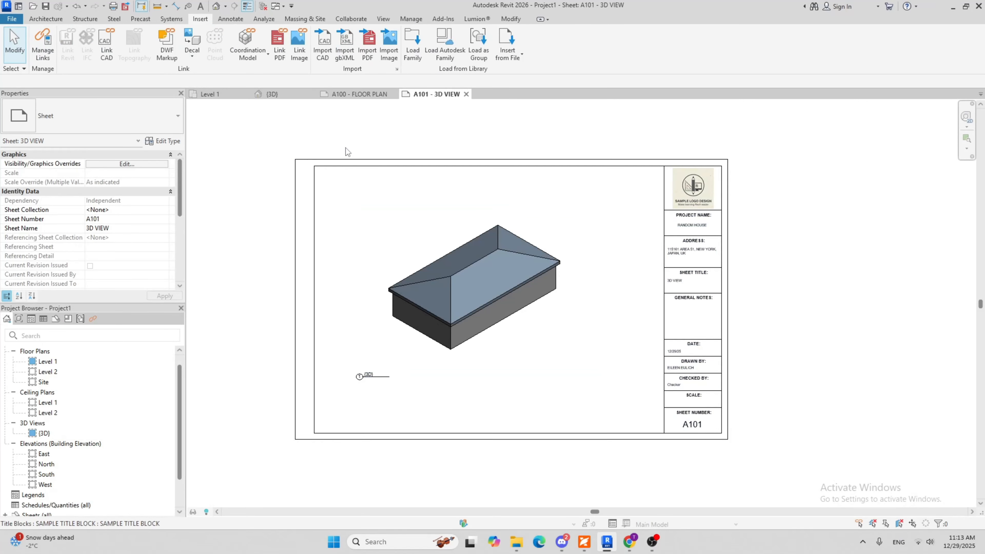
click(427, 159)
click(442, 45)
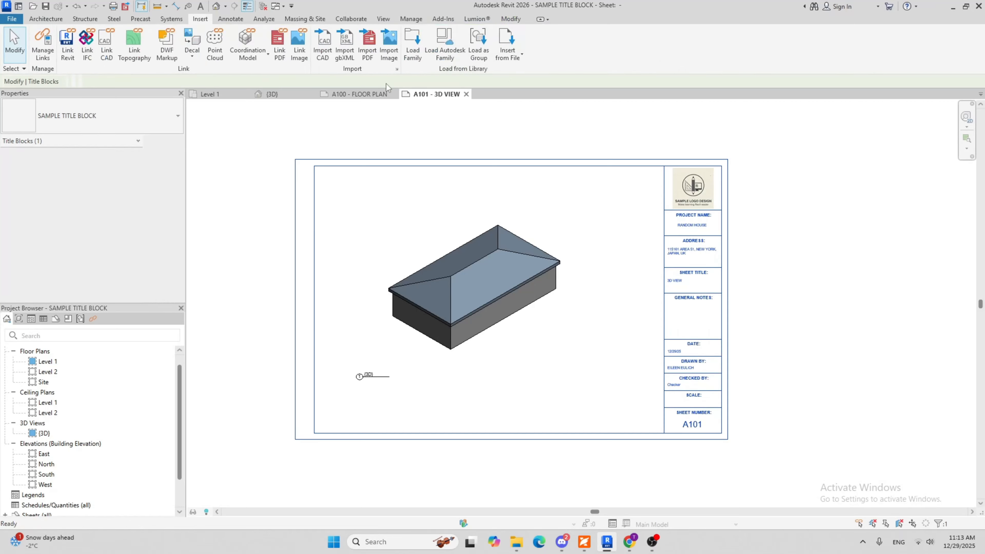
Delete the sample logo image from the cell above Project Name in the title block family
click(806, 155)
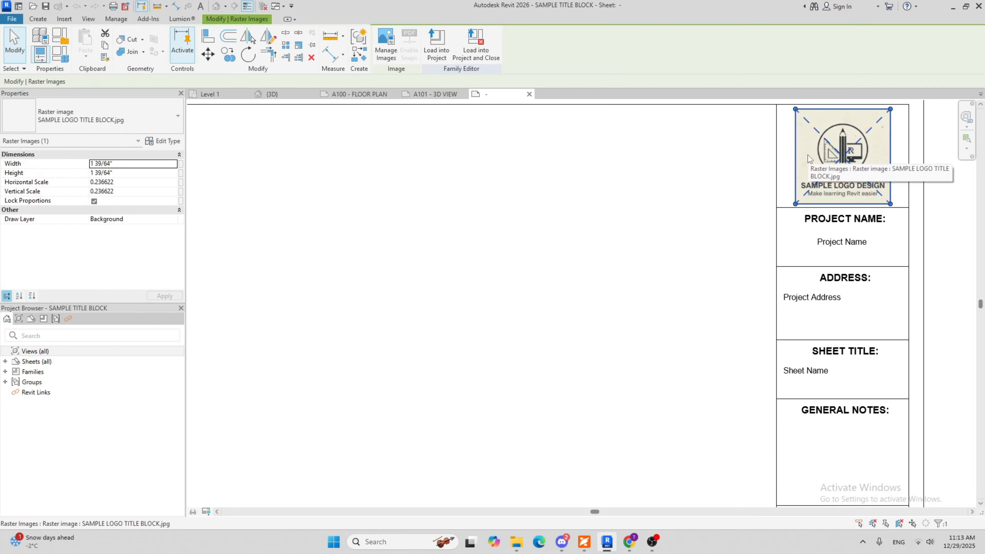
key(Delete)
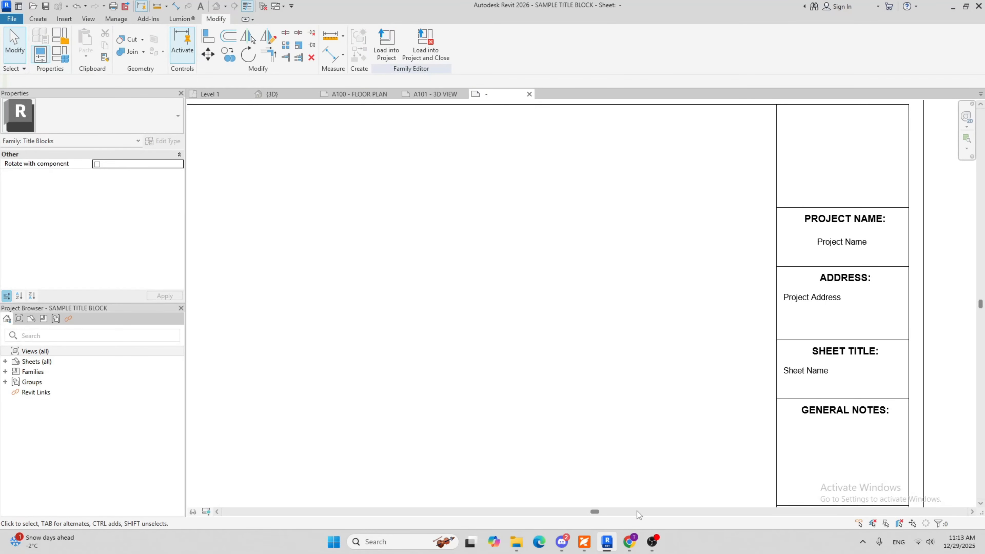
scroll(704, 269, down, 2)
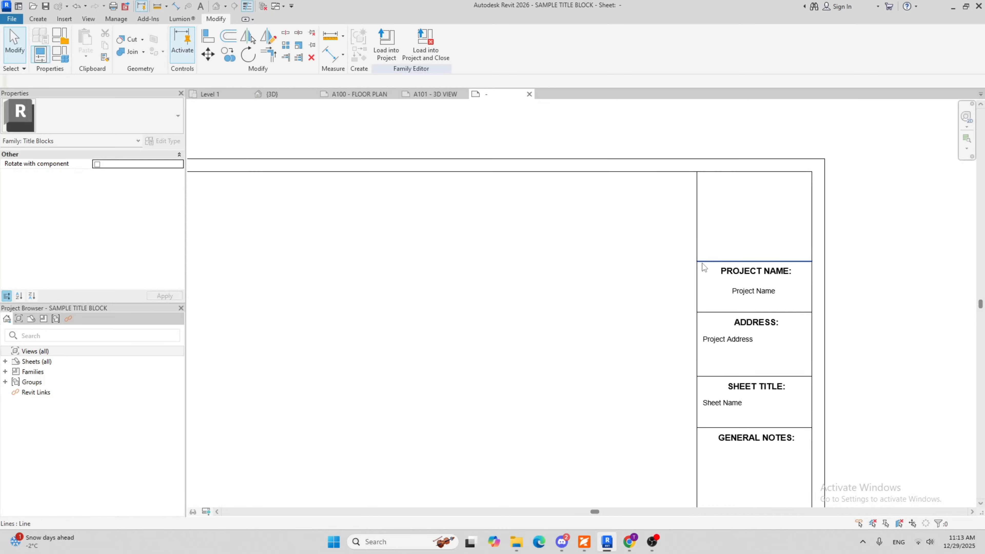
Switch to Chrome and search Google Images for "flightreacts on stairs"
click(631, 548)
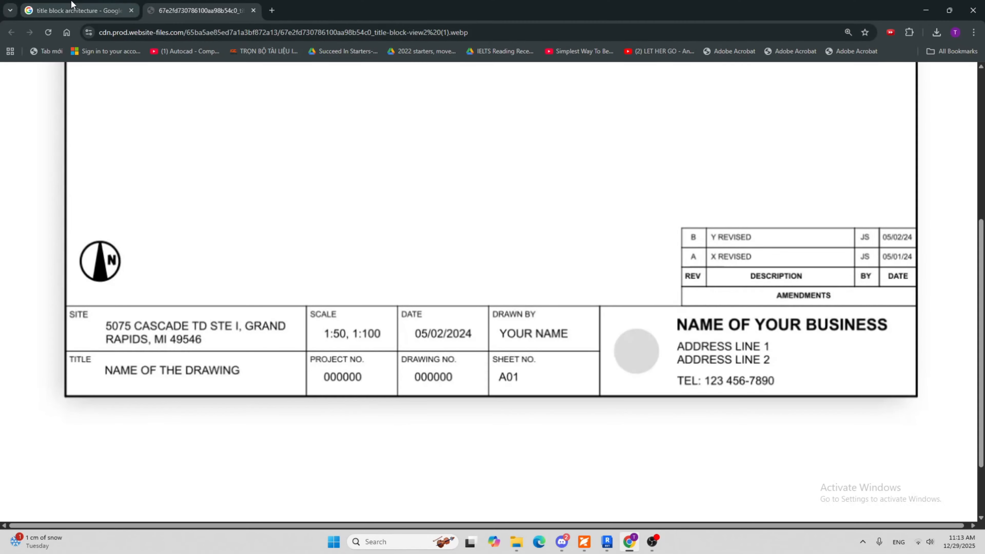
click(78, 10)
click(468, 90)
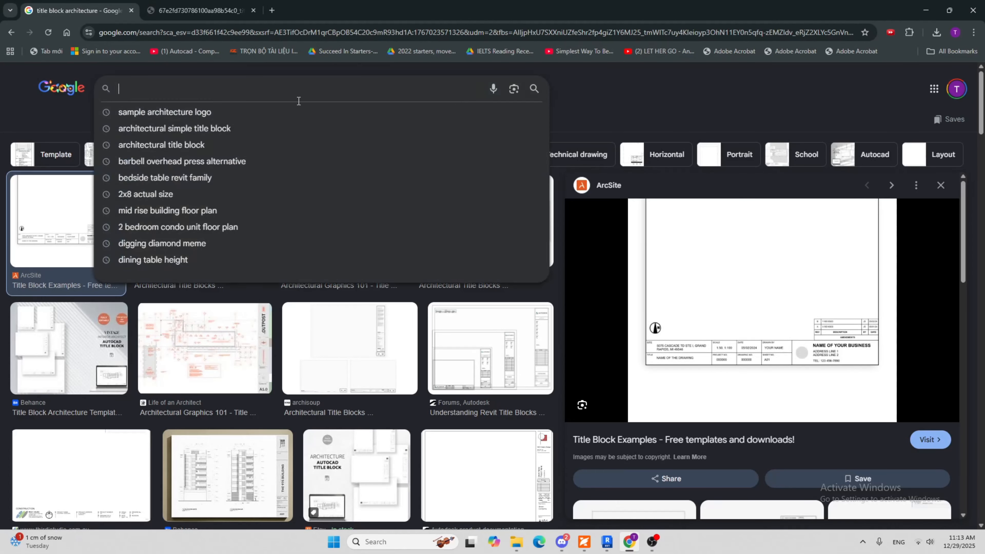
text(FLIGHT)
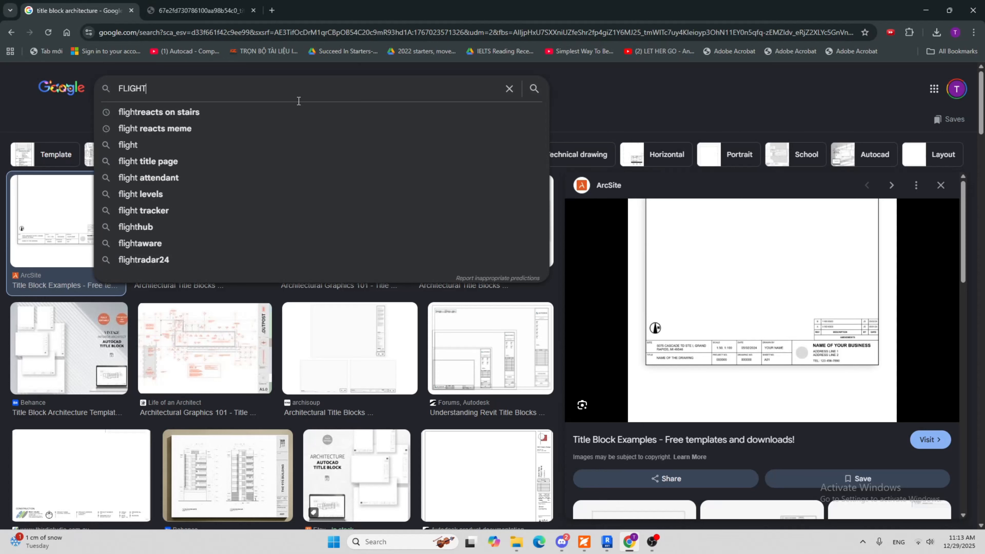
key(Down)
key(Return)
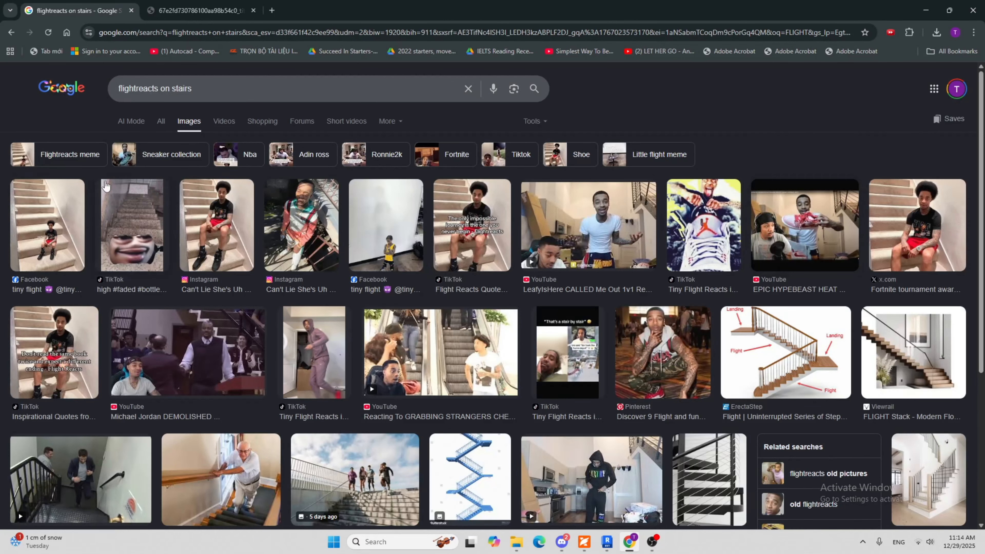
Save the picture of the man in red shorts sitting on carpeted stairs to Downloads as a JPEG named images
click(212, 231)
right_click(760, 273)
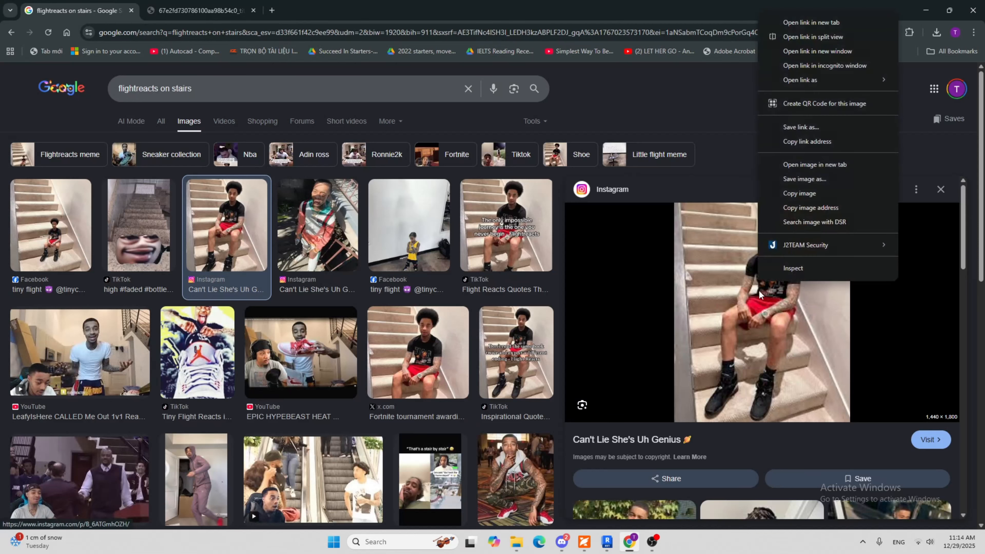
click(807, 178)
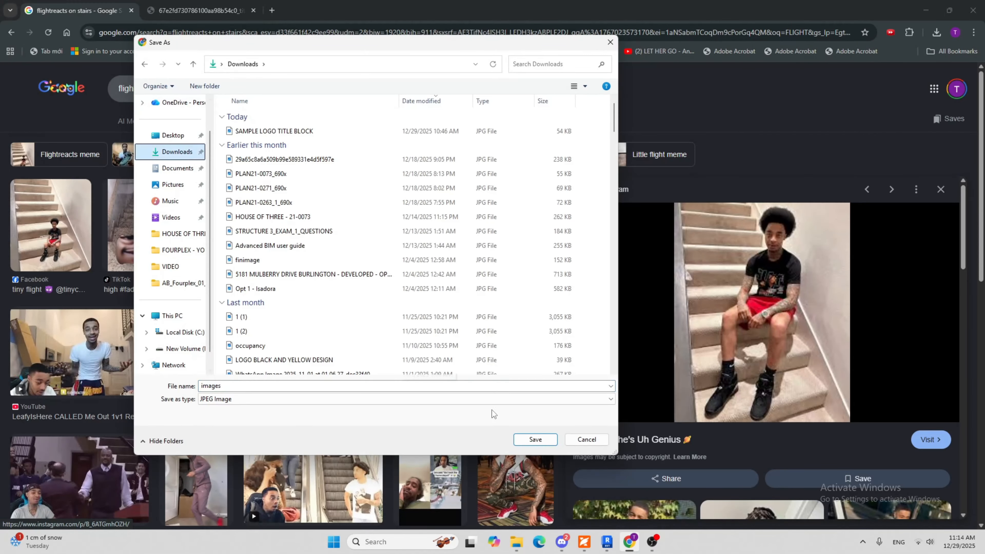
click(534, 439)
Switch to Revit, import the images JPG from Downloads into the title block family and place it over the empty logo cell
click(608, 542)
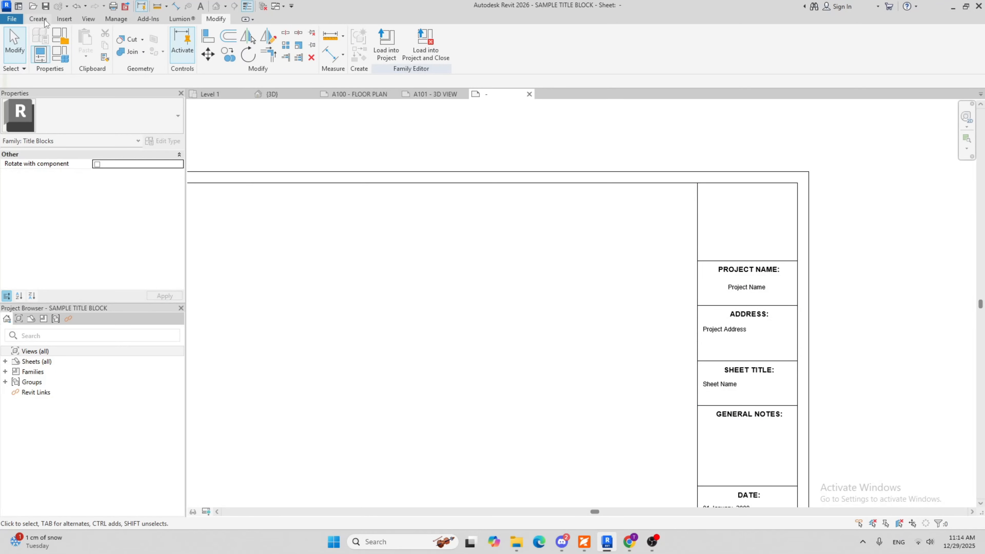
click(39, 21)
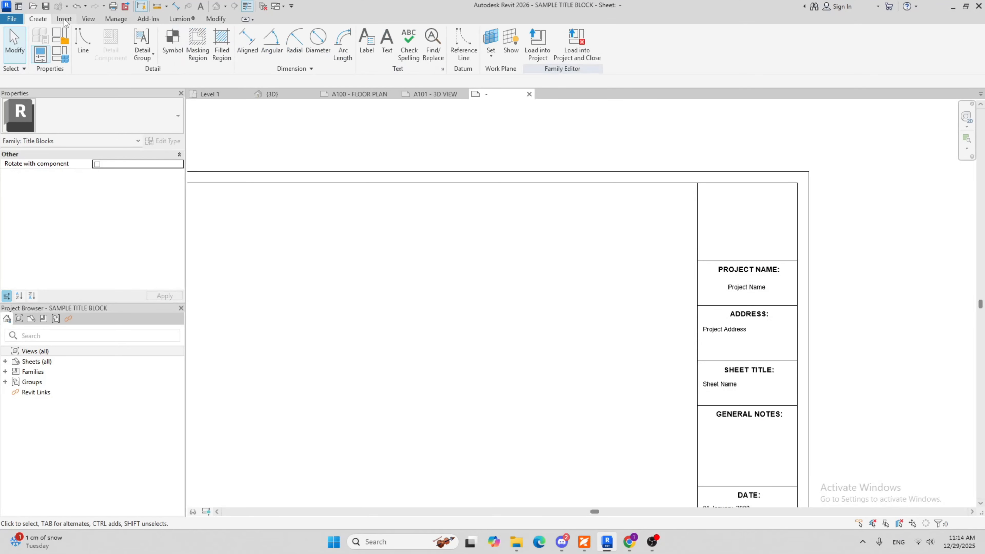
click(63, 20)
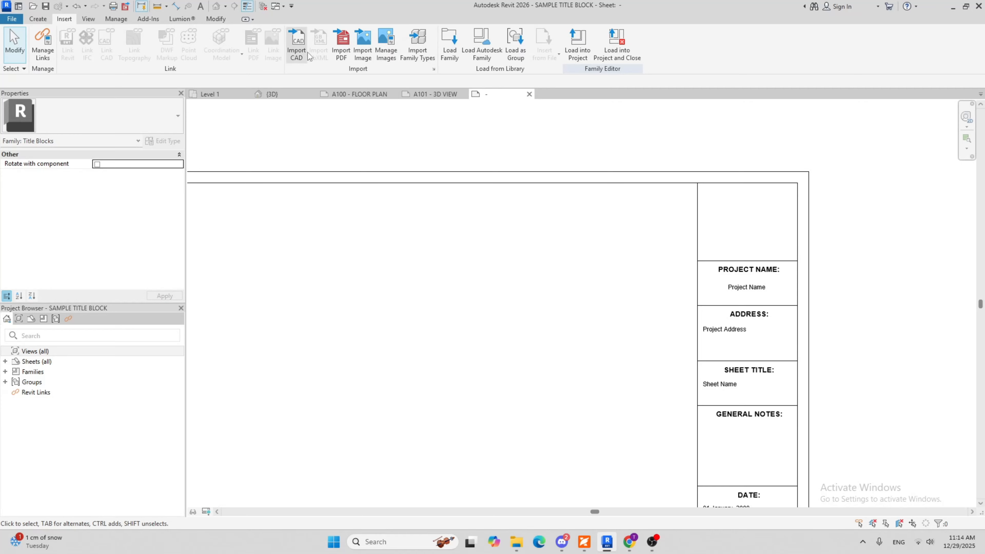
click(360, 52)
click(193, 192)
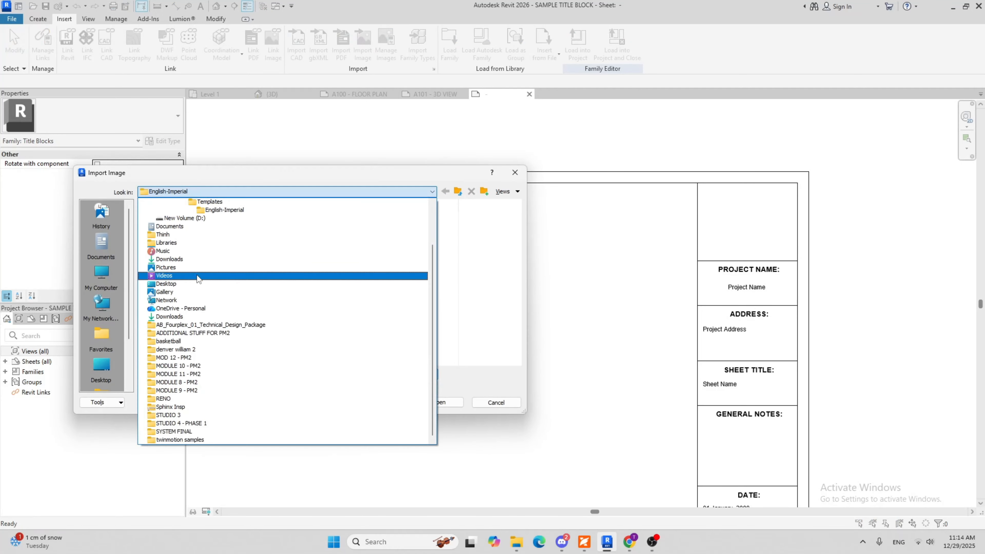
click(182, 259)
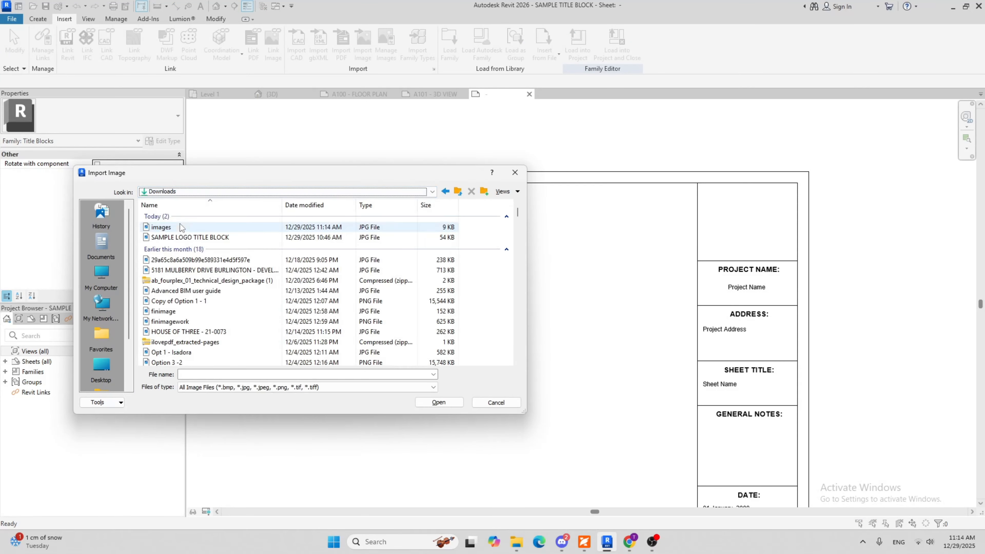
click(180, 225)
click(439, 402)
middle_drag(706, 227, 564, 215)
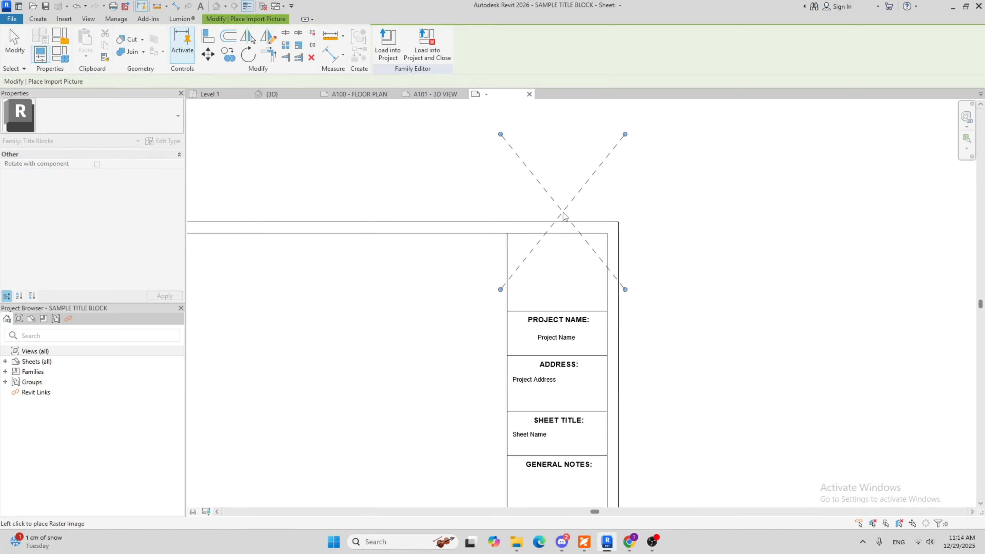
click(539, 227)
Scale the placed image down proportionally to about 1.17 inches wide and center it in the cell above Project Name
drag(478, 150, 550, 240)
scroll(576, 266, up, 2)
key(Left)
key(Left)
key(Left)
key(Left)
key(Left)
key(Left)
key(Left)
key(Left)
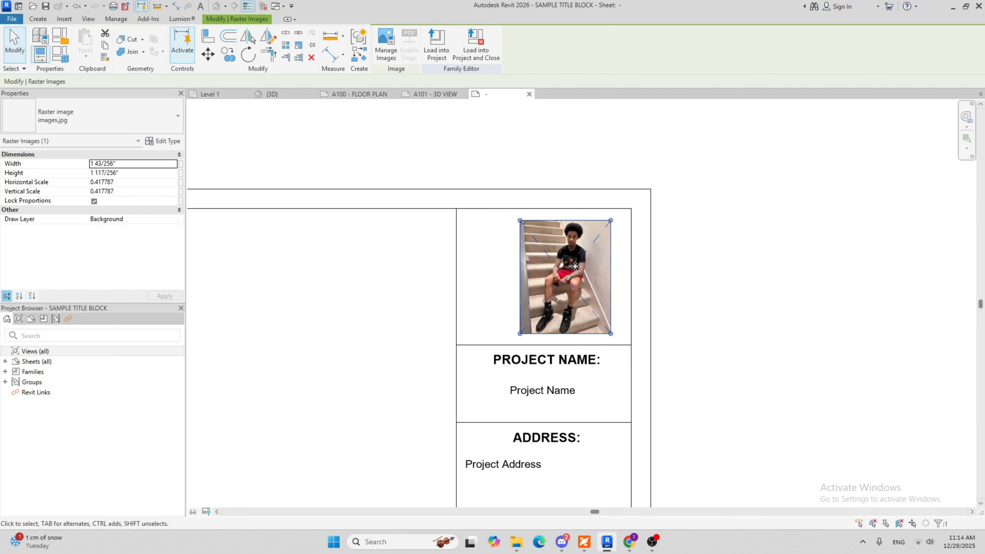
key(Escape)
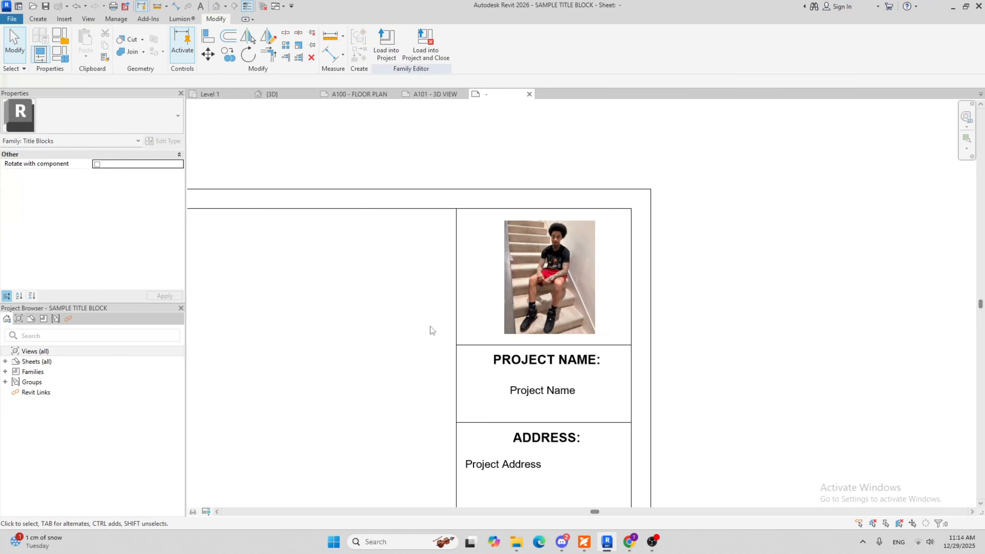
Load the title block family into the project, overwriting the existing version, and inspect the new logo image on sheet A101
click(377, 36)
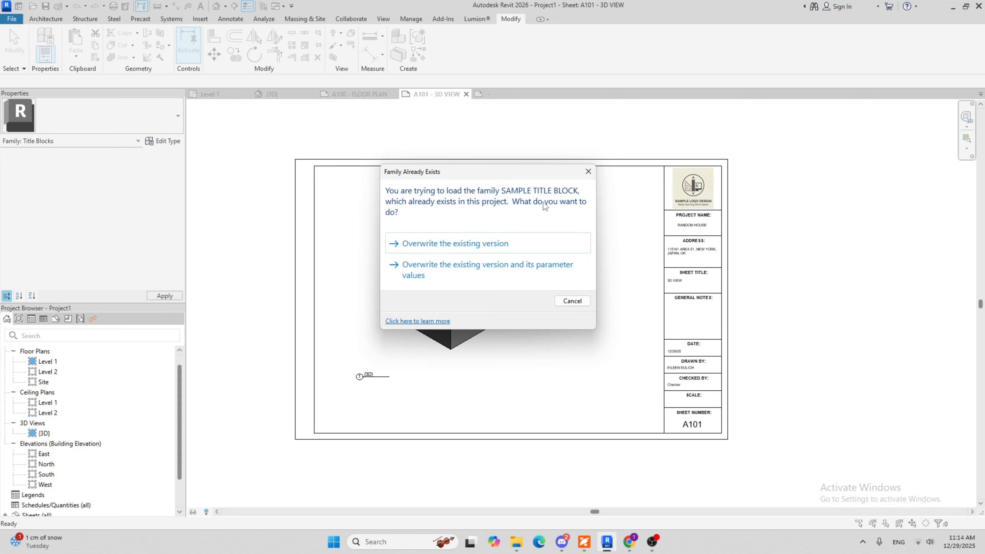
click(430, 245)
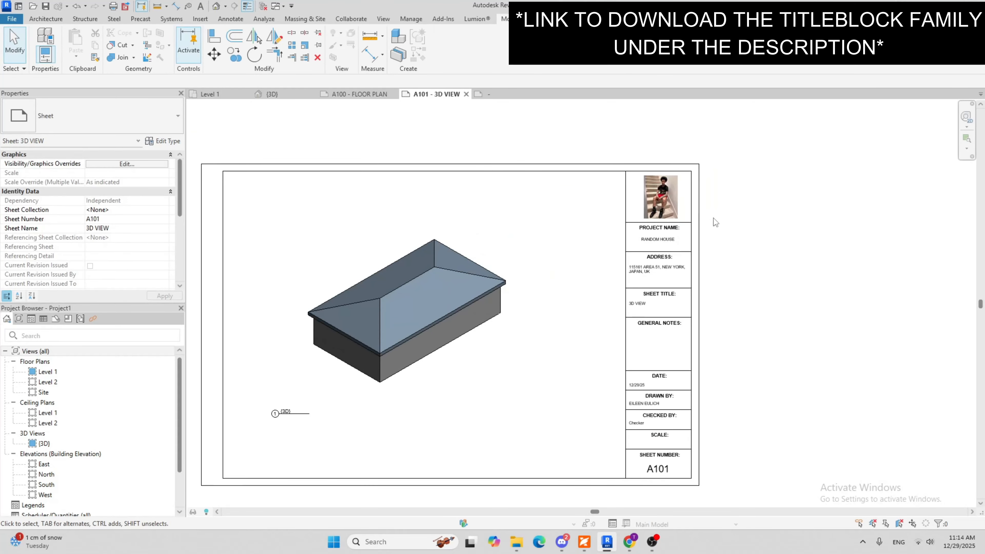
scroll(655, 185, up, 3)
scroll(636, 178, up, 2)
scroll(636, 178, down, 5)
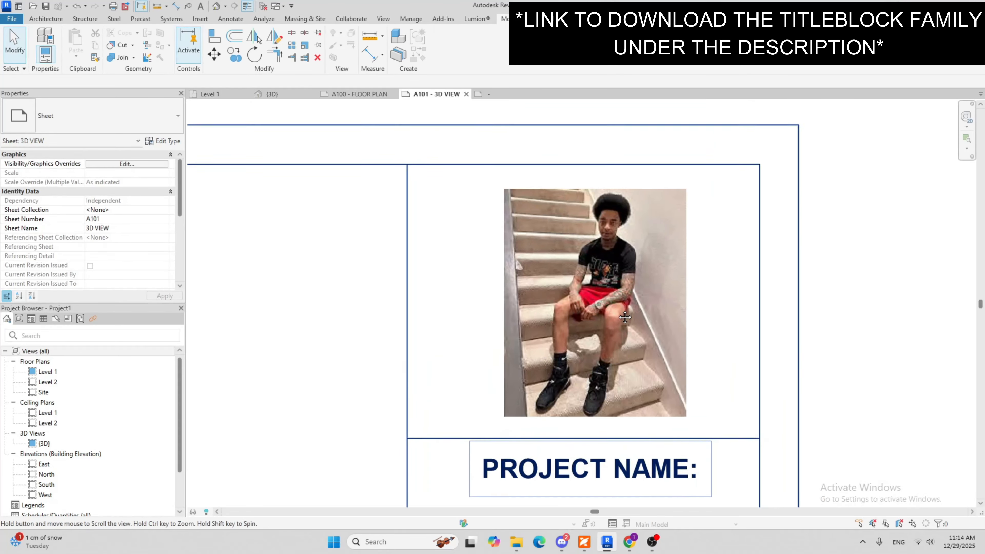